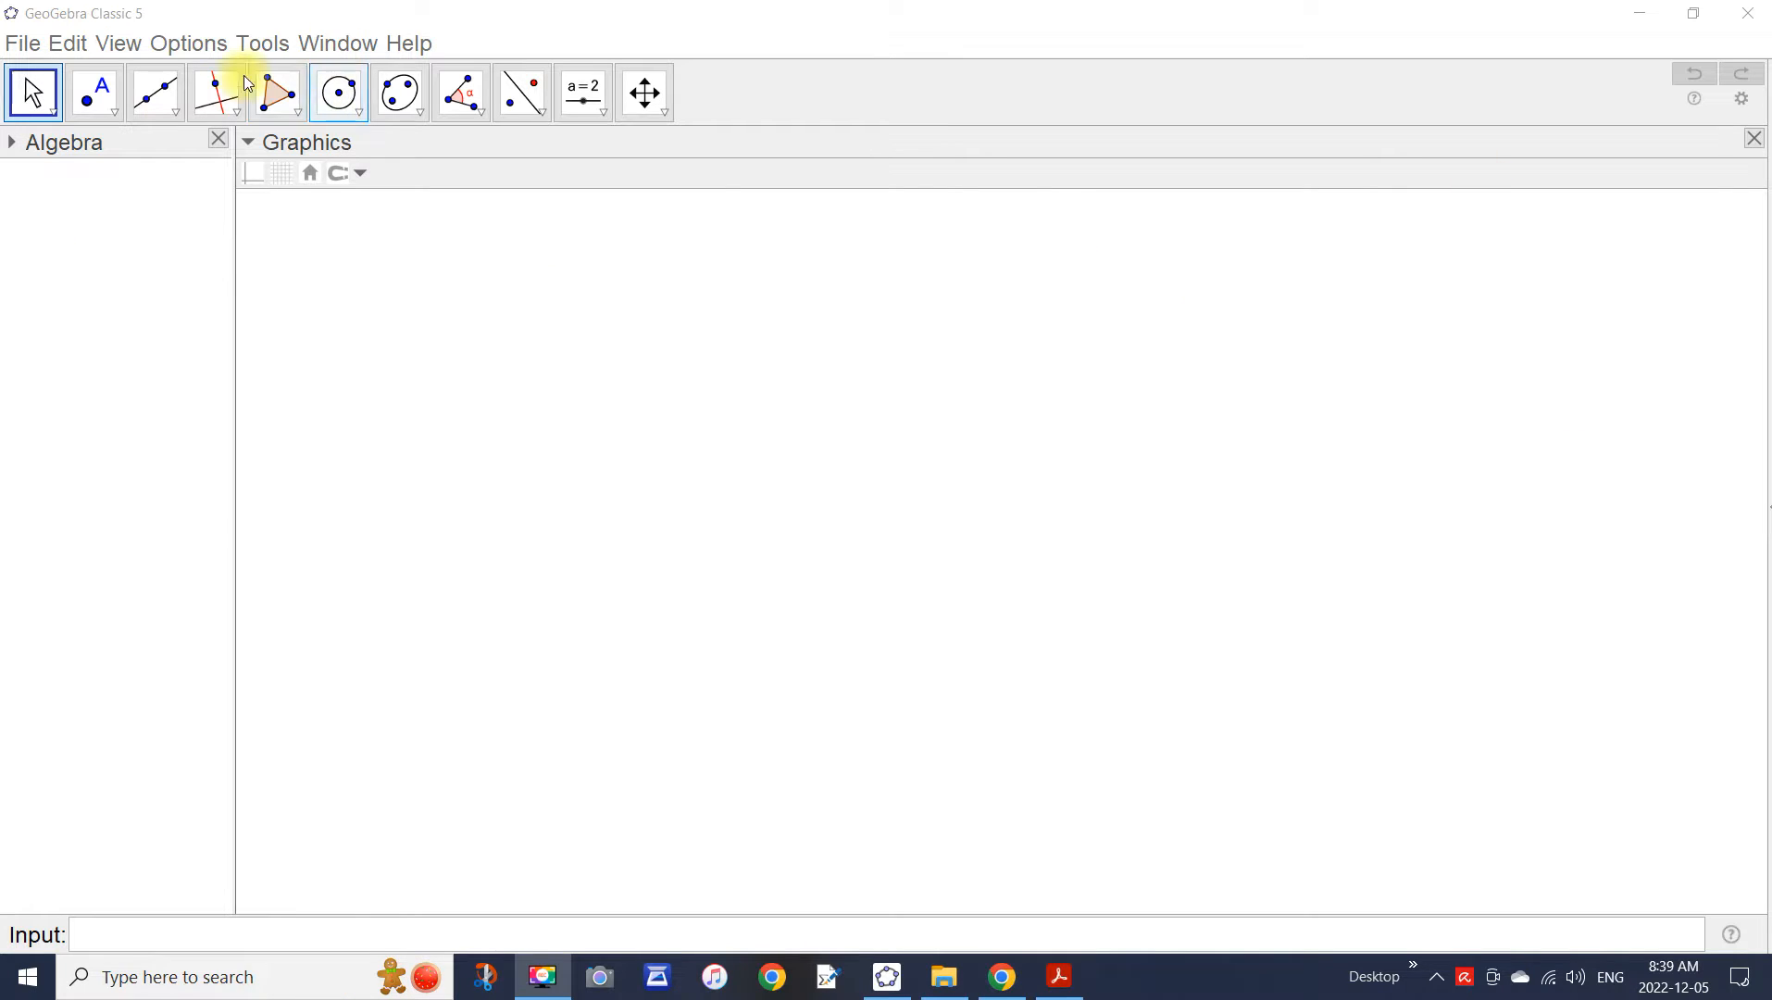
Draw a line through points at about (0.8, -3.5) and (14.6, -3.7), and place a point above it at about (4.3, 2.2).
{"action": "left_click", "coordinate": [162, 109]}
{"action": "left_click", "coordinate": [472, 641]}
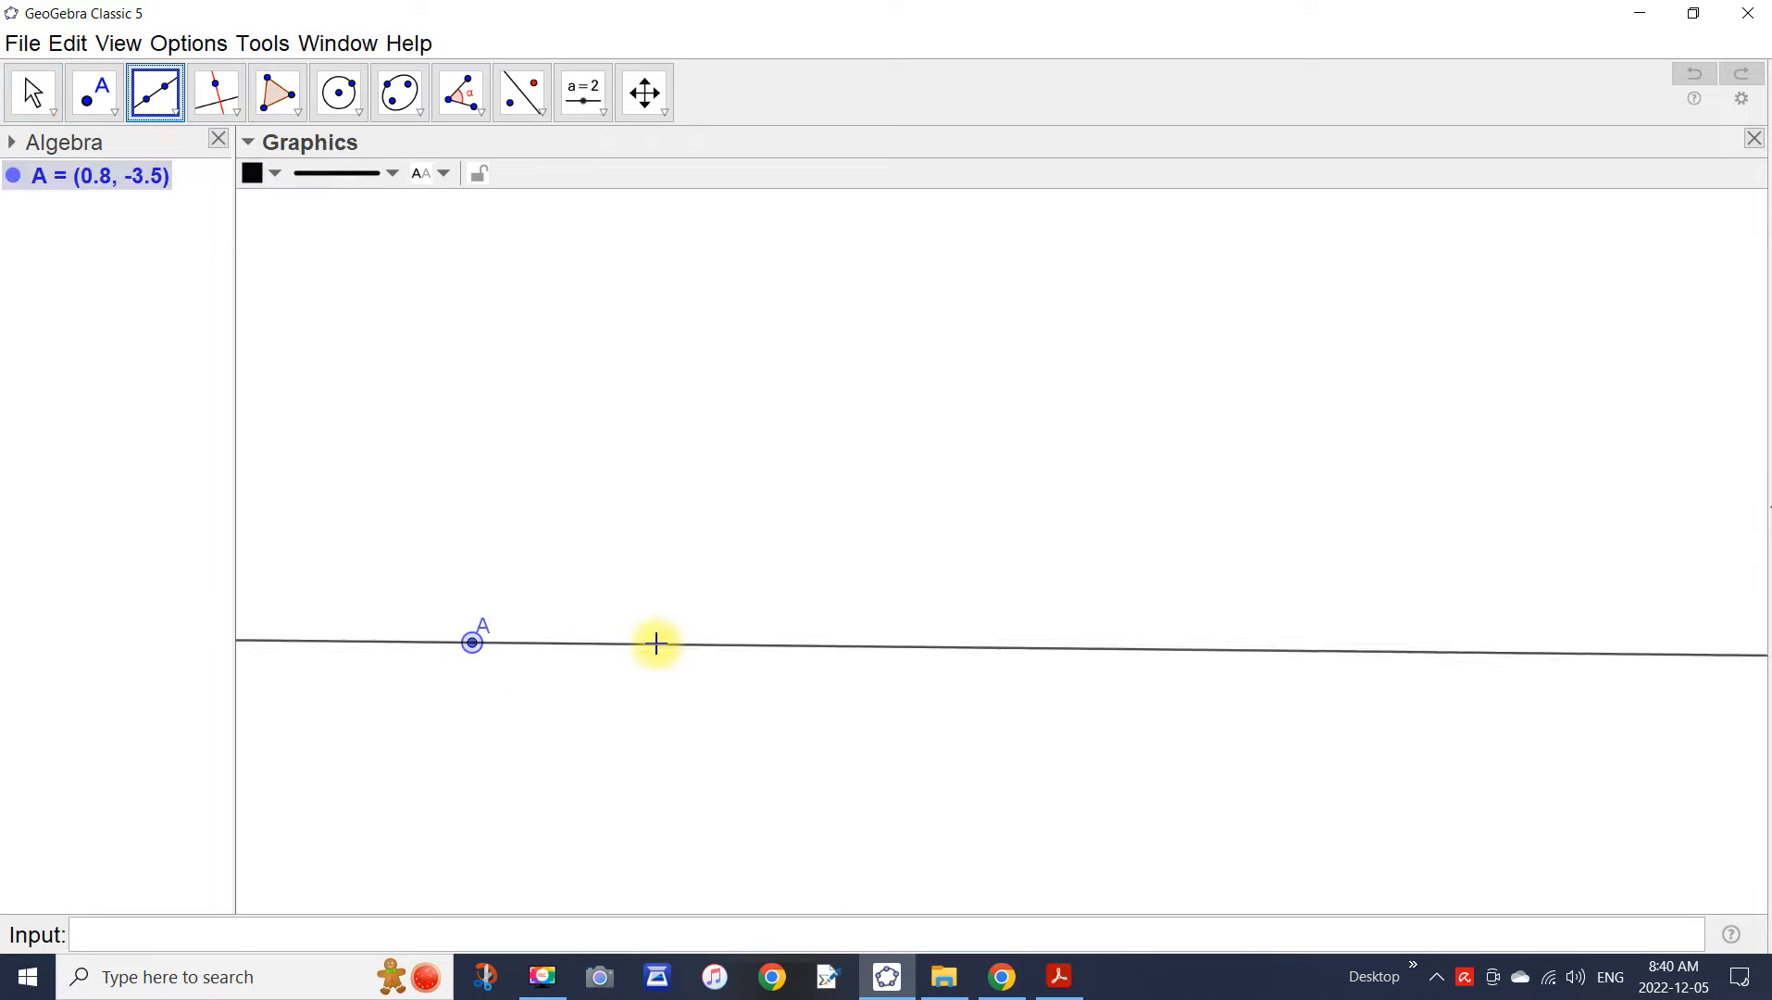
{"action": "left_click", "coordinate": [1109, 651]}
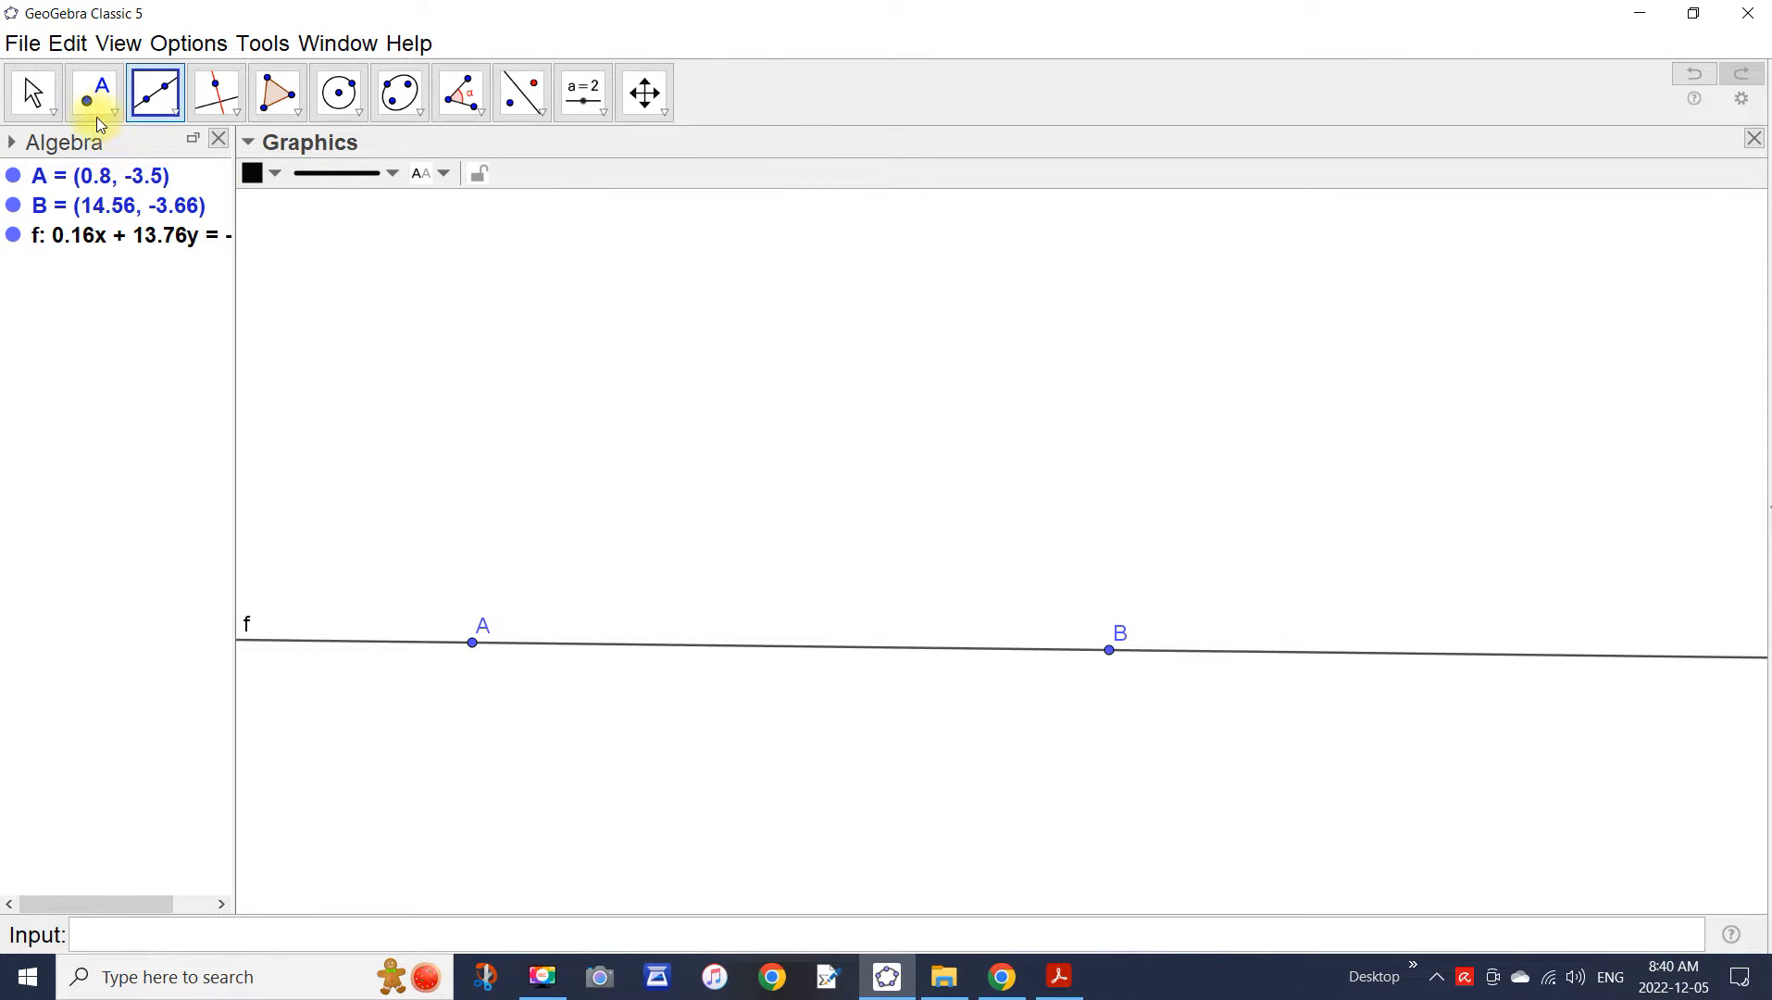
{"action": "left_click", "coordinate": [89, 98]}
{"action": "left_click", "coordinate": [636, 378]}
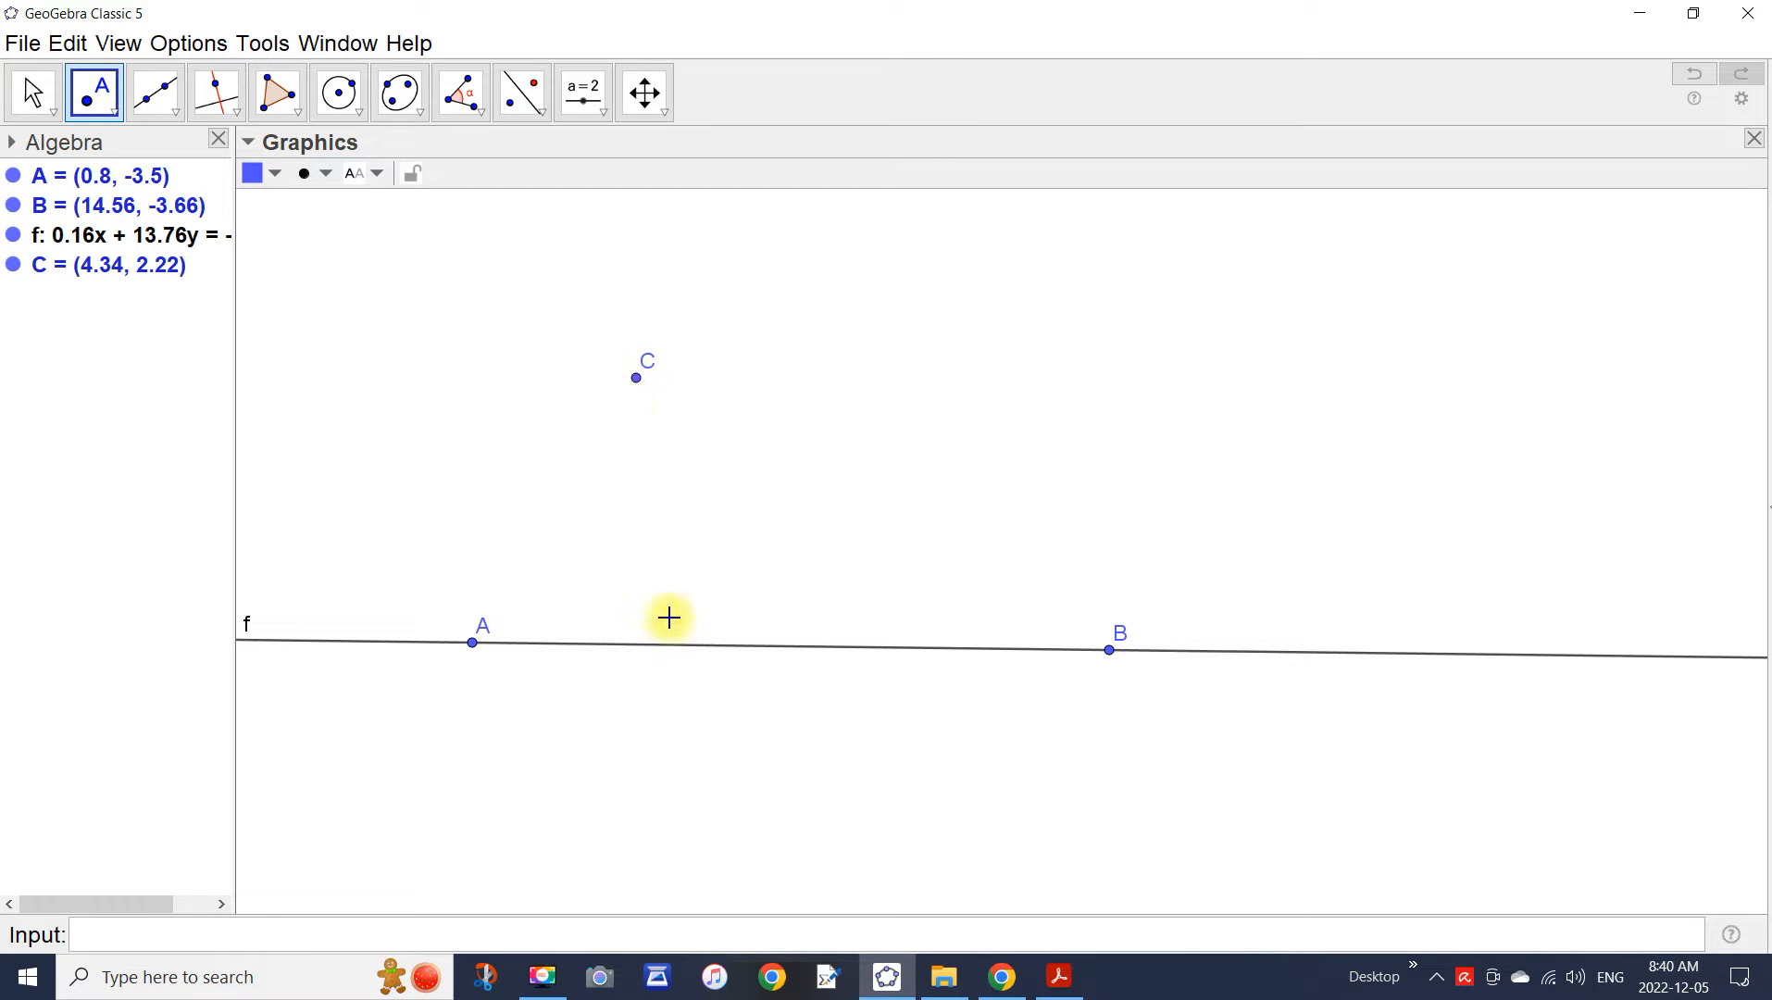
Construct the perpendicular to line AB through point C and mark the intersection point of the two lines.
{"action": "left_click", "coordinate": [223, 116]}
{"action": "left_click", "coordinate": [219, 150]}
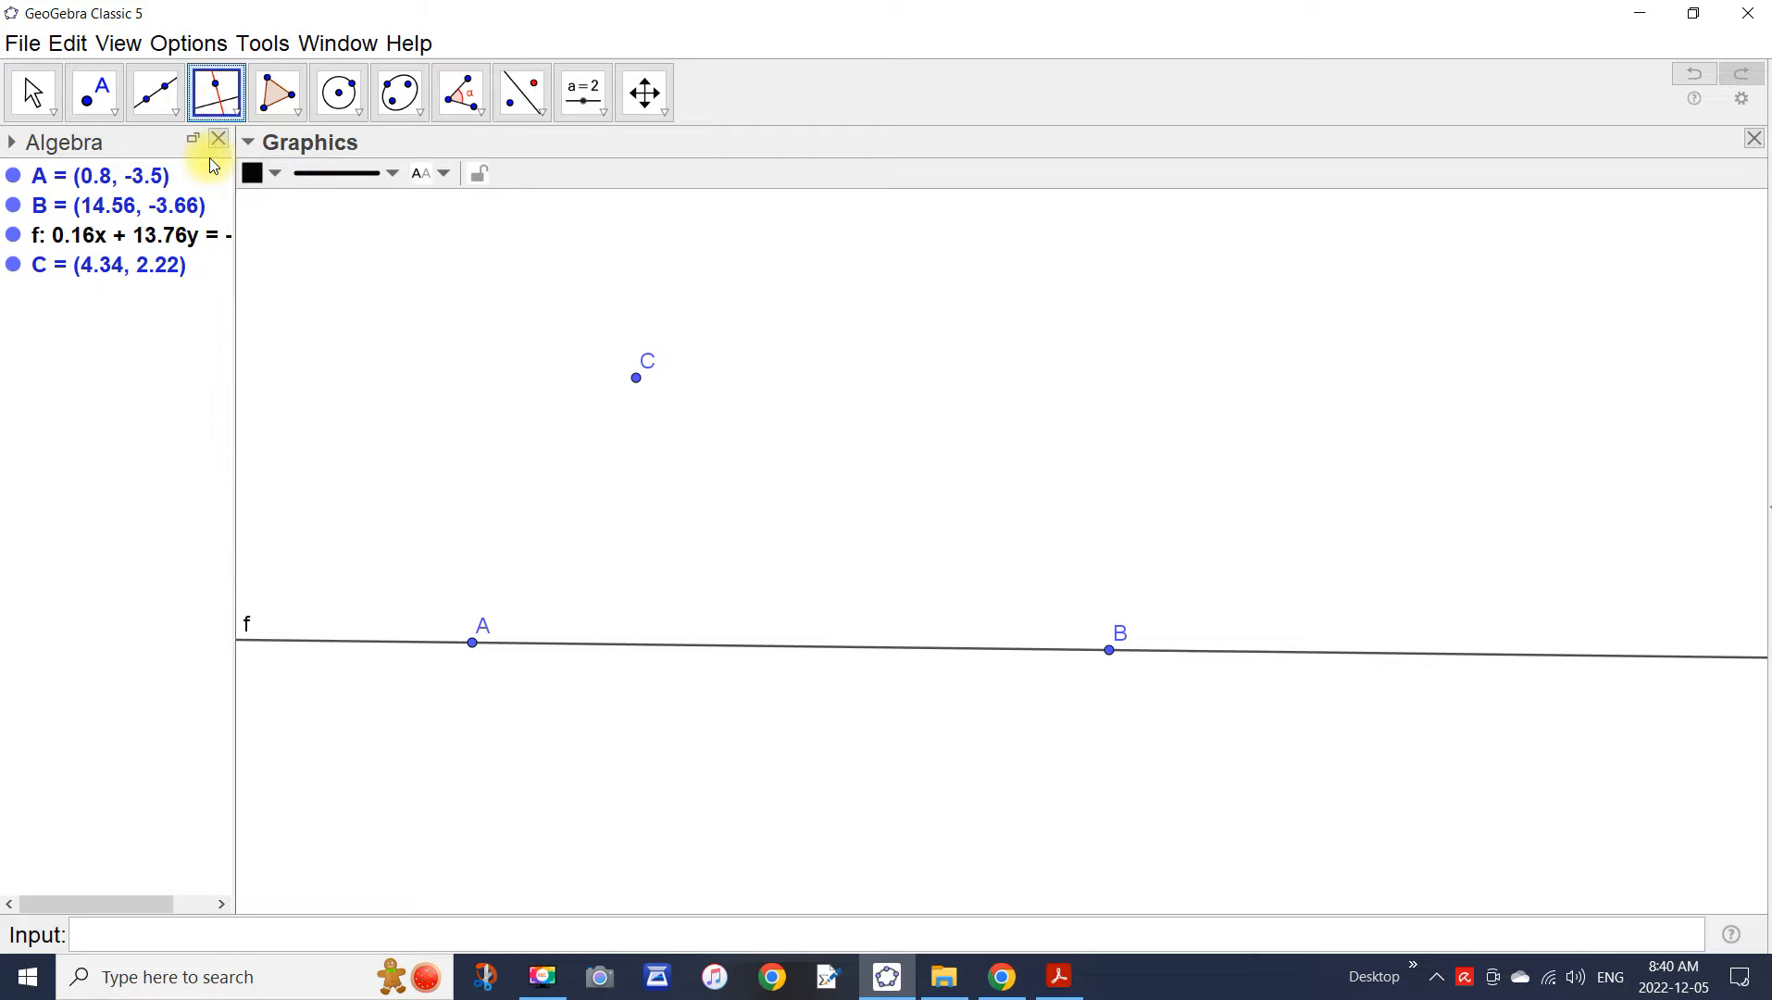
{"action": "left_click", "coordinate": [637, 387]}
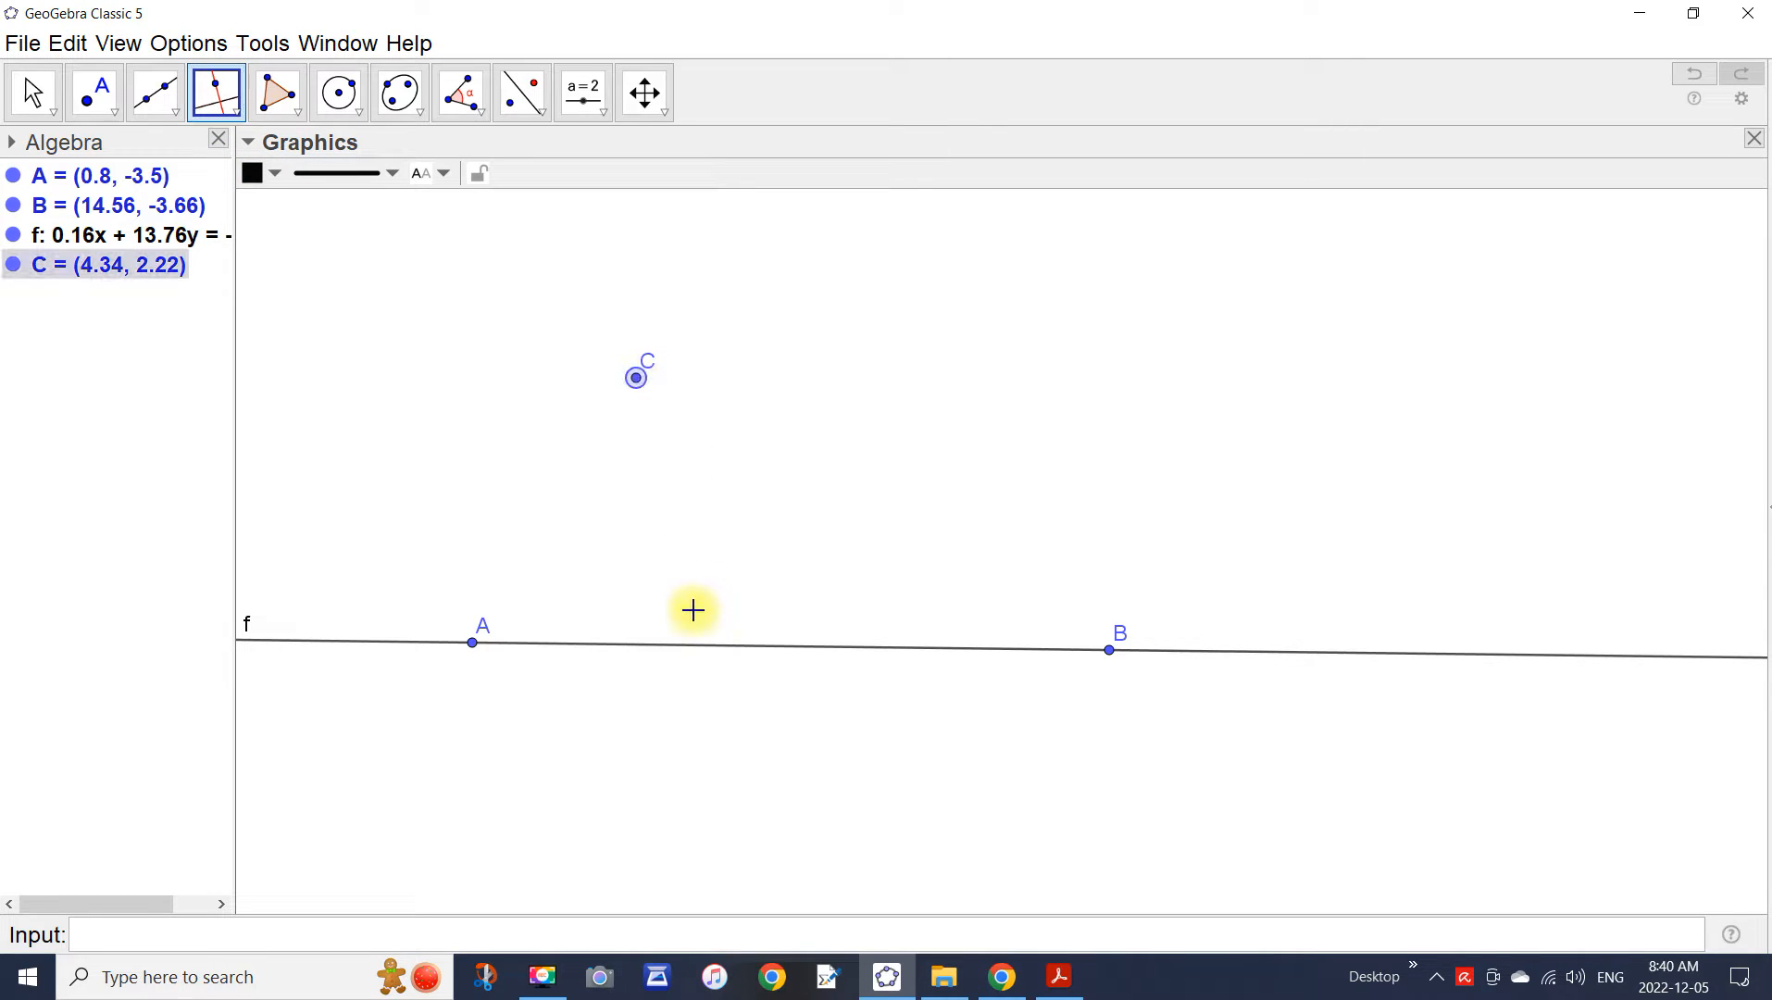
{"action": "left_click", "coordinate": [656, 646]}
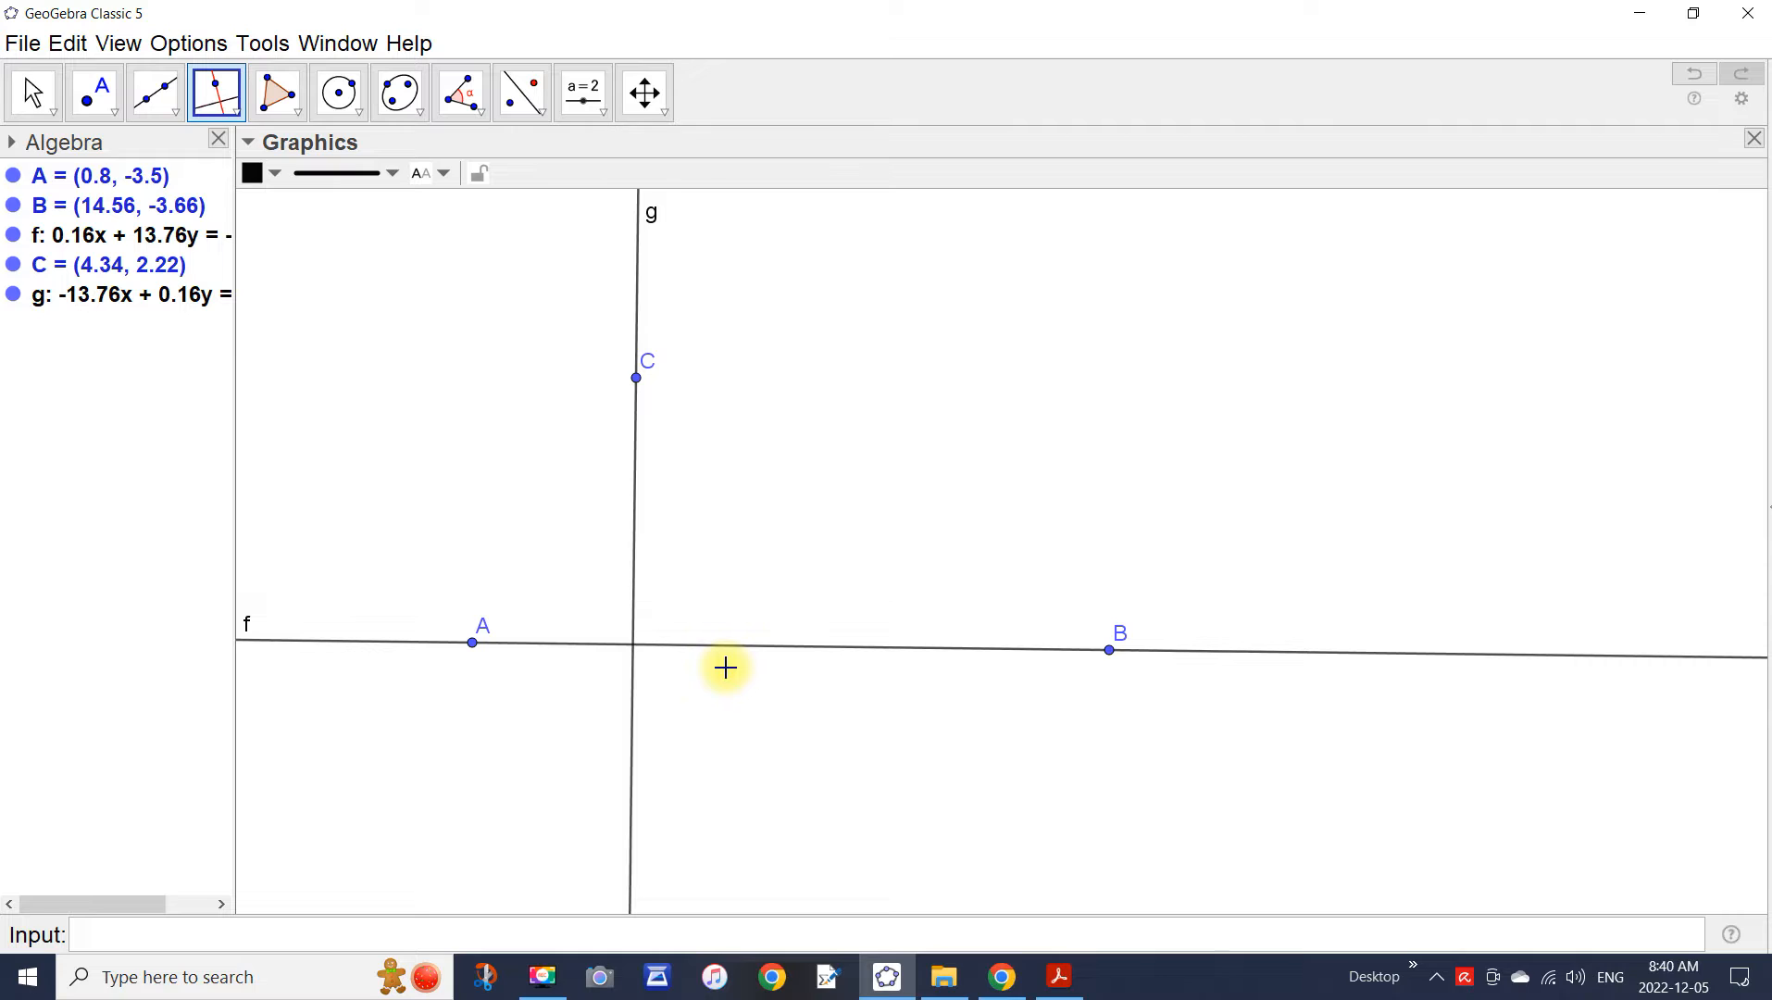
{"action": "left_click", "coordinate": [114, 106]}
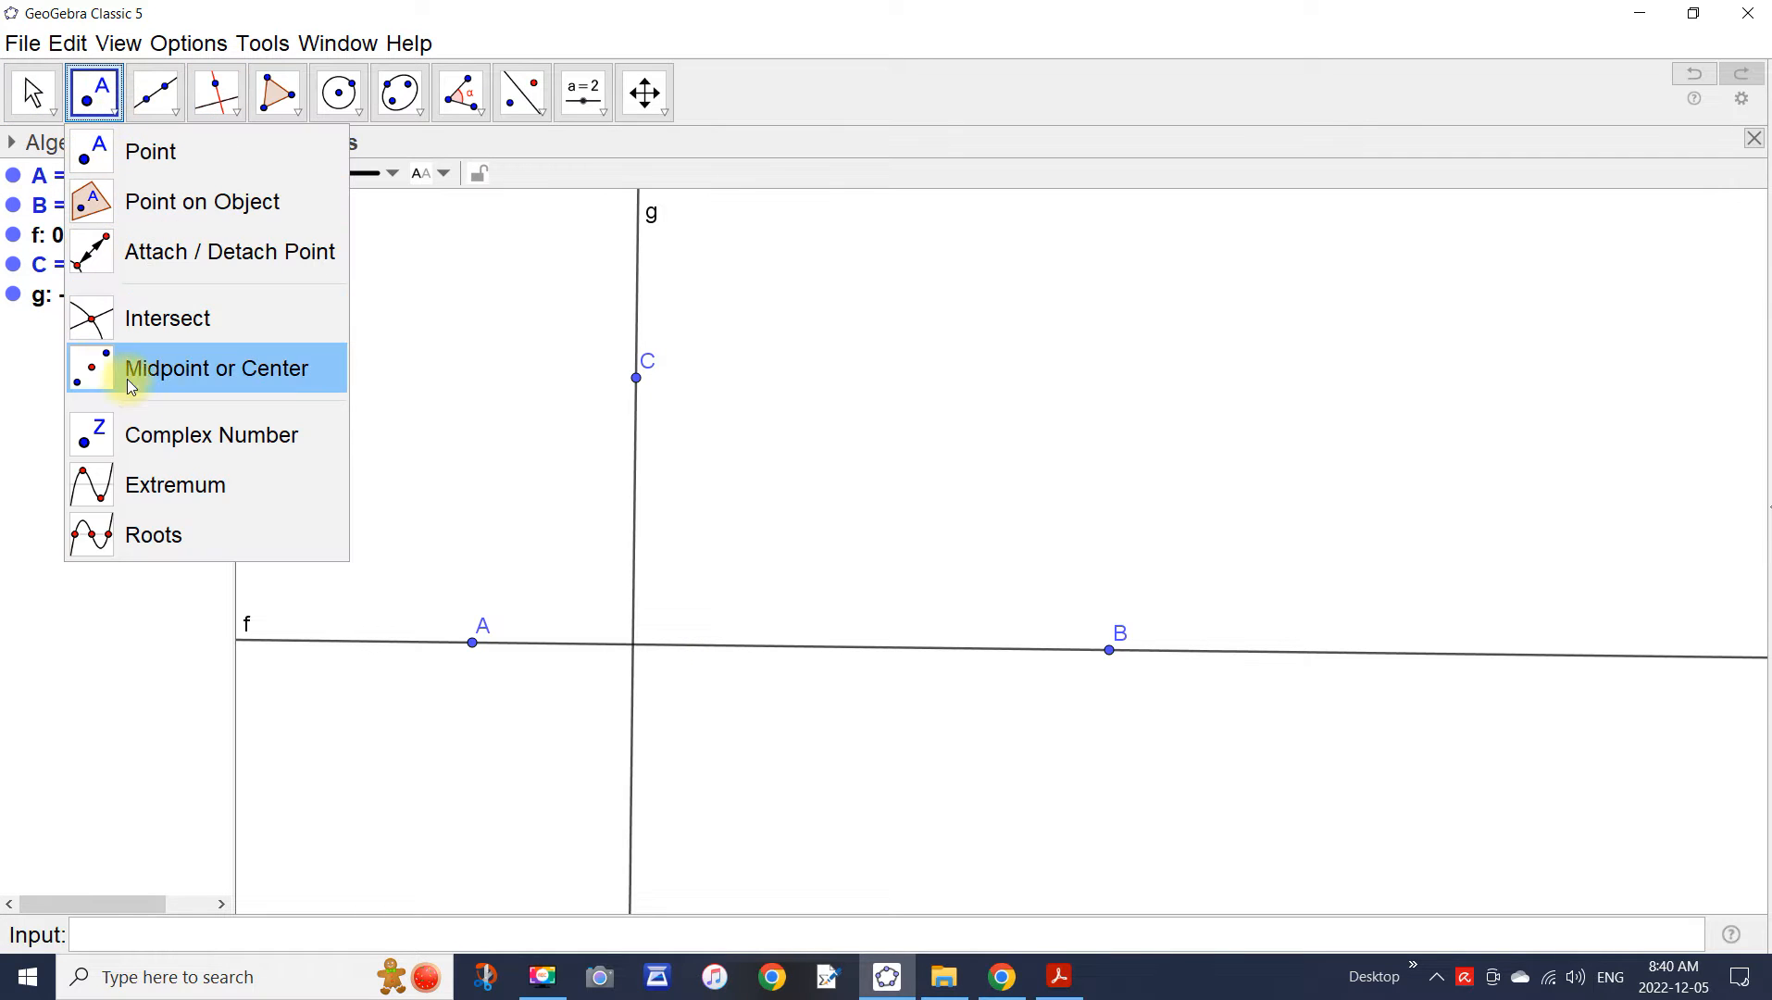
{"action": "left_click", "coordinate": [88, 319]}
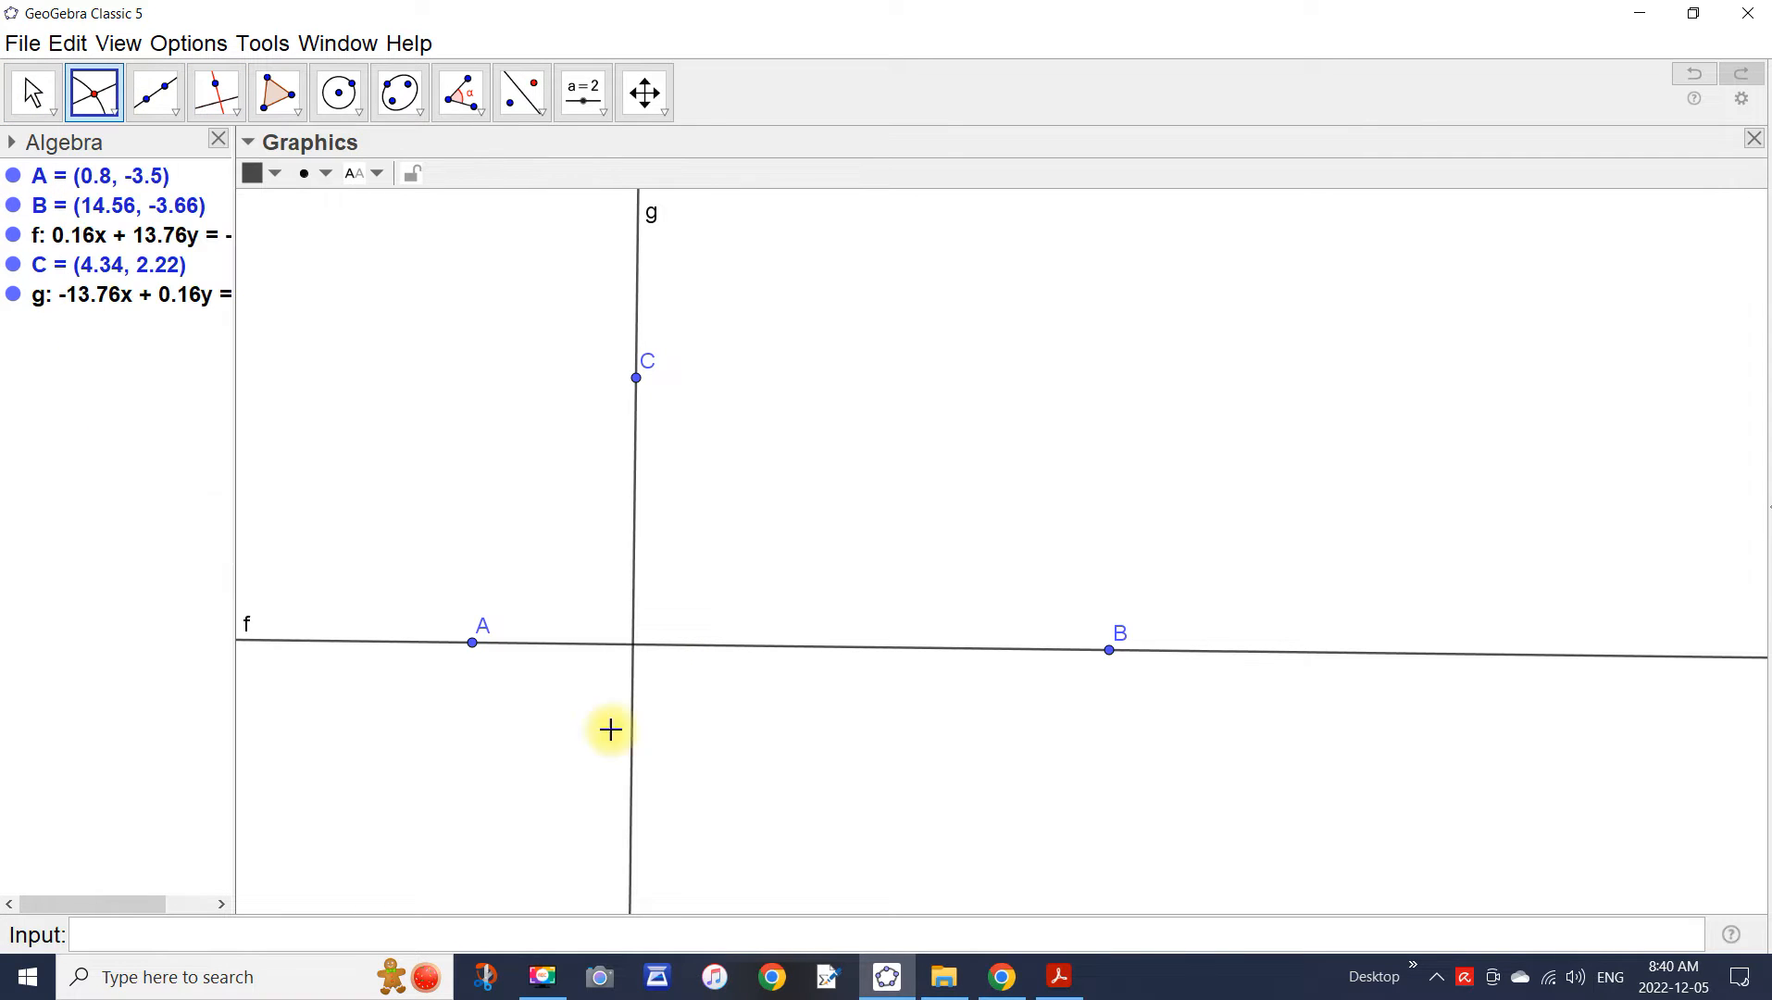
{"action": "left_click", "coordinate": [633, 647]}
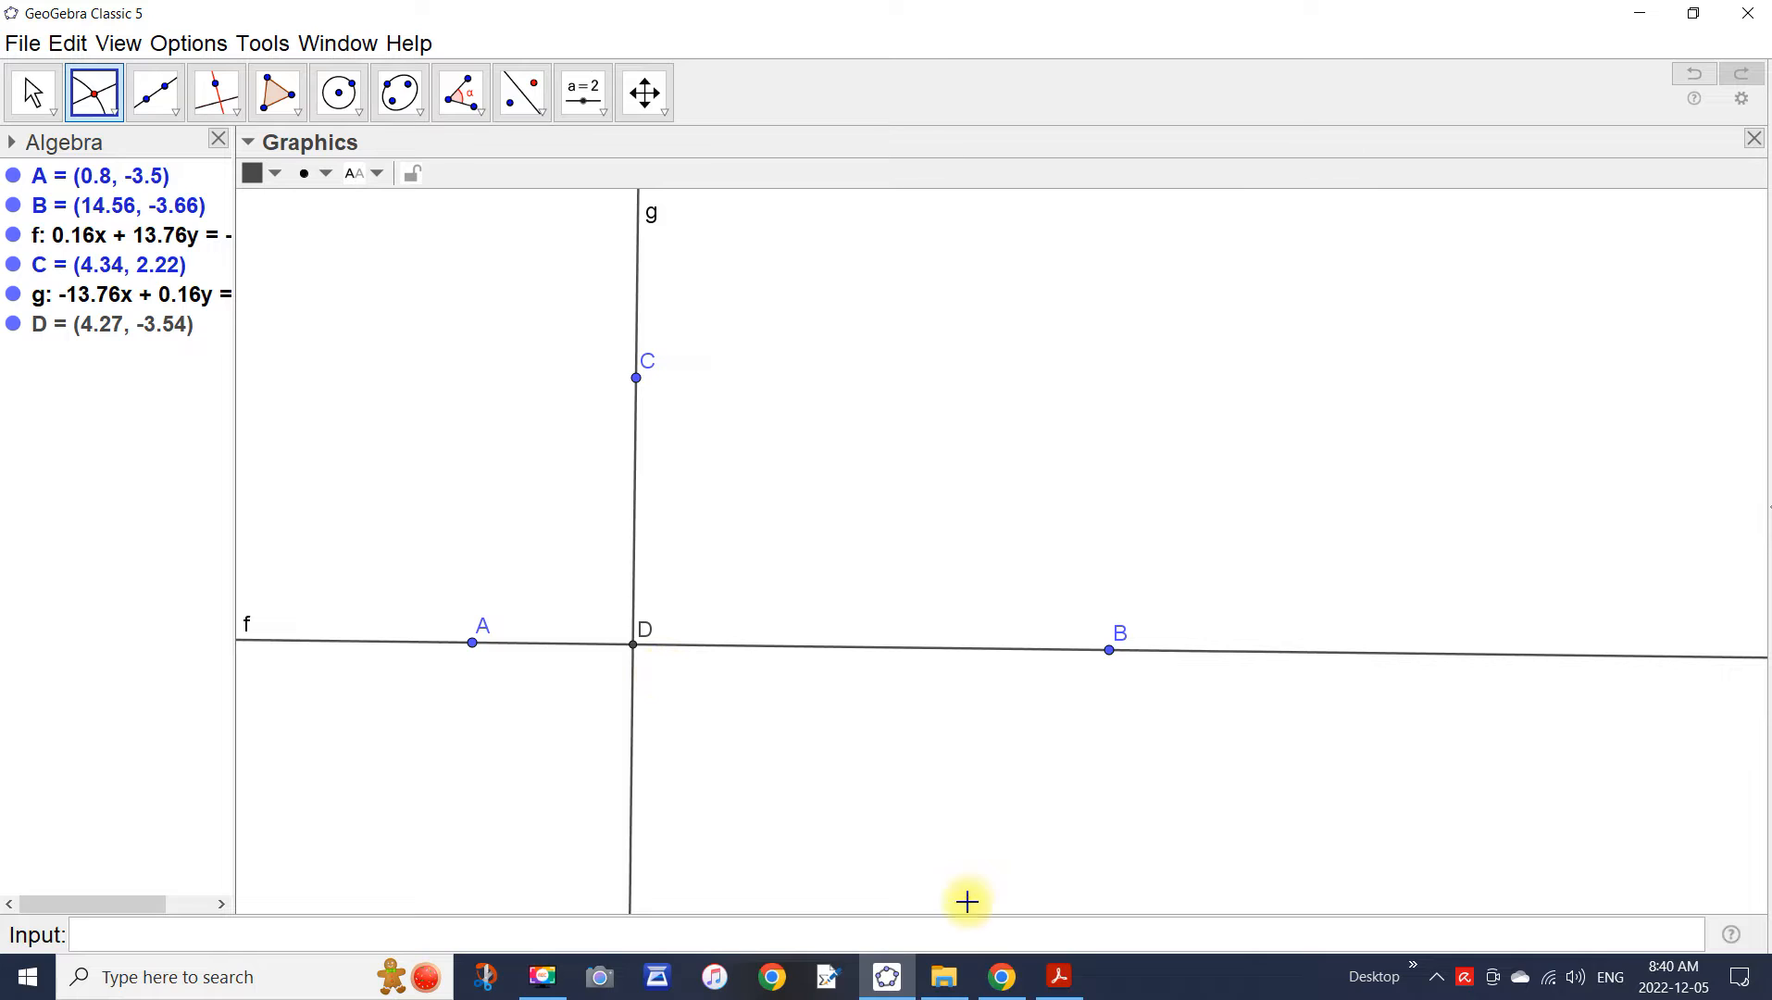
Draw a circle centred at point C that passes through the intersection point D.
{"action": "left_click", "coordinate": [350, 102]}
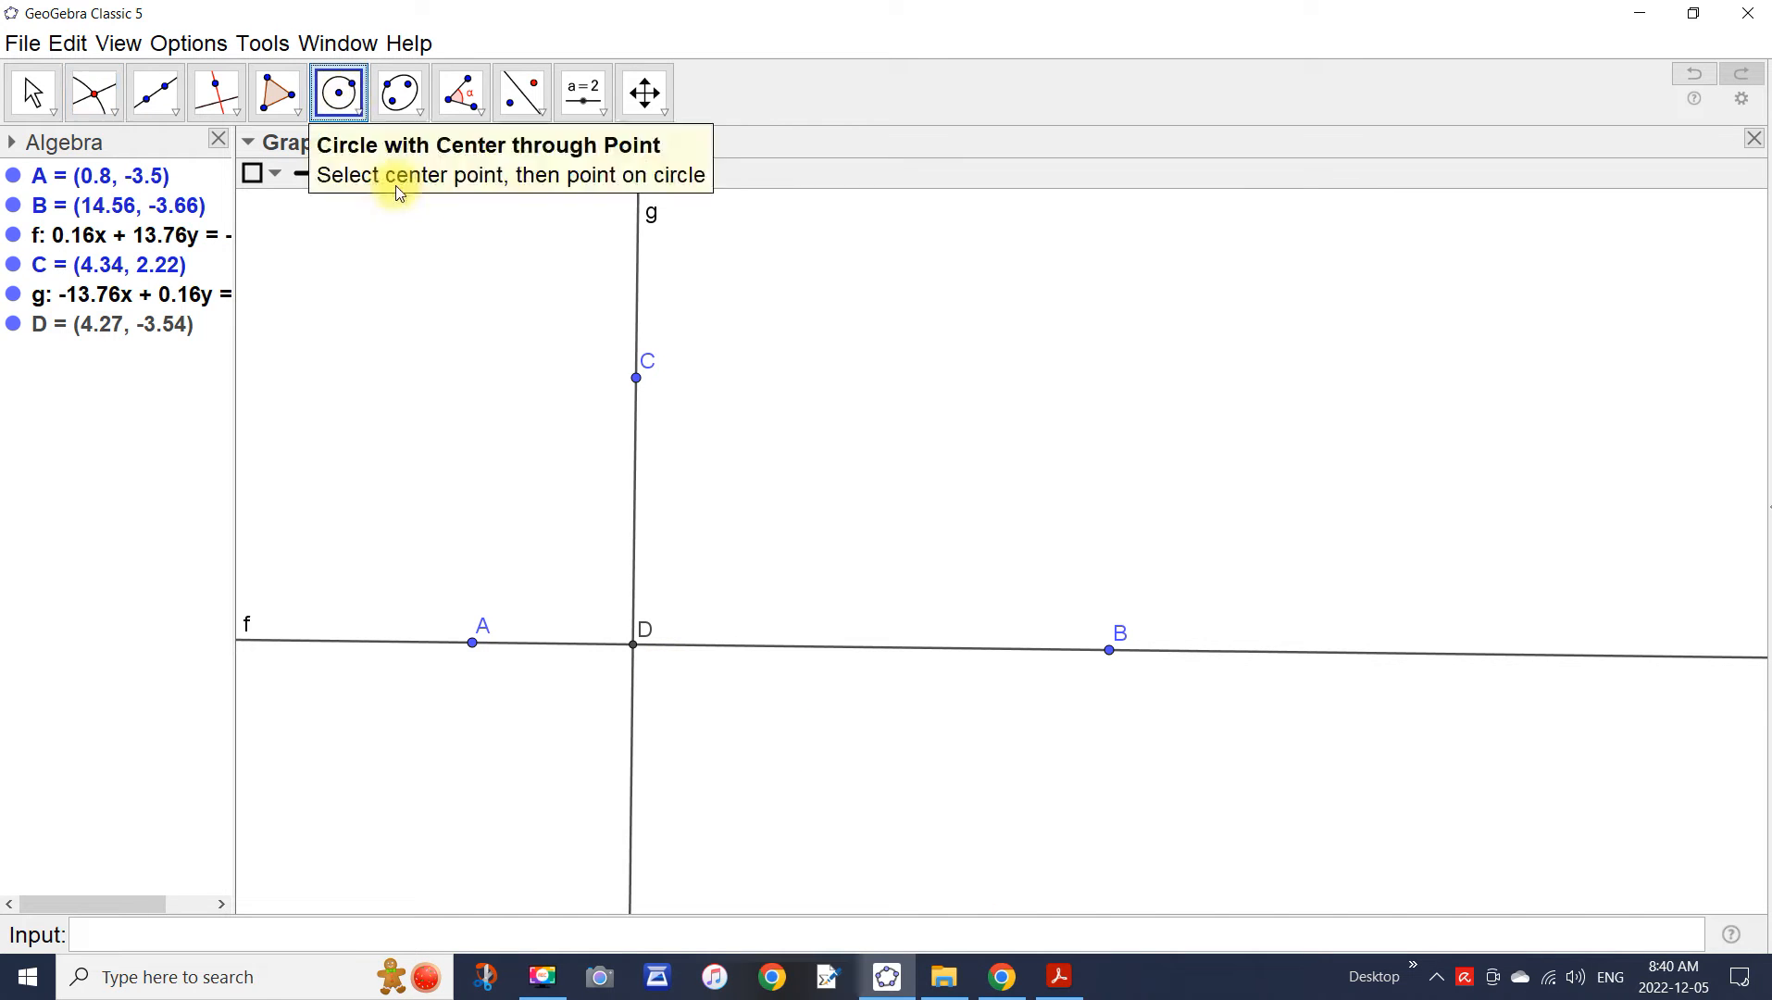
{"action": "left_click", "coordinate": [636, 377]}
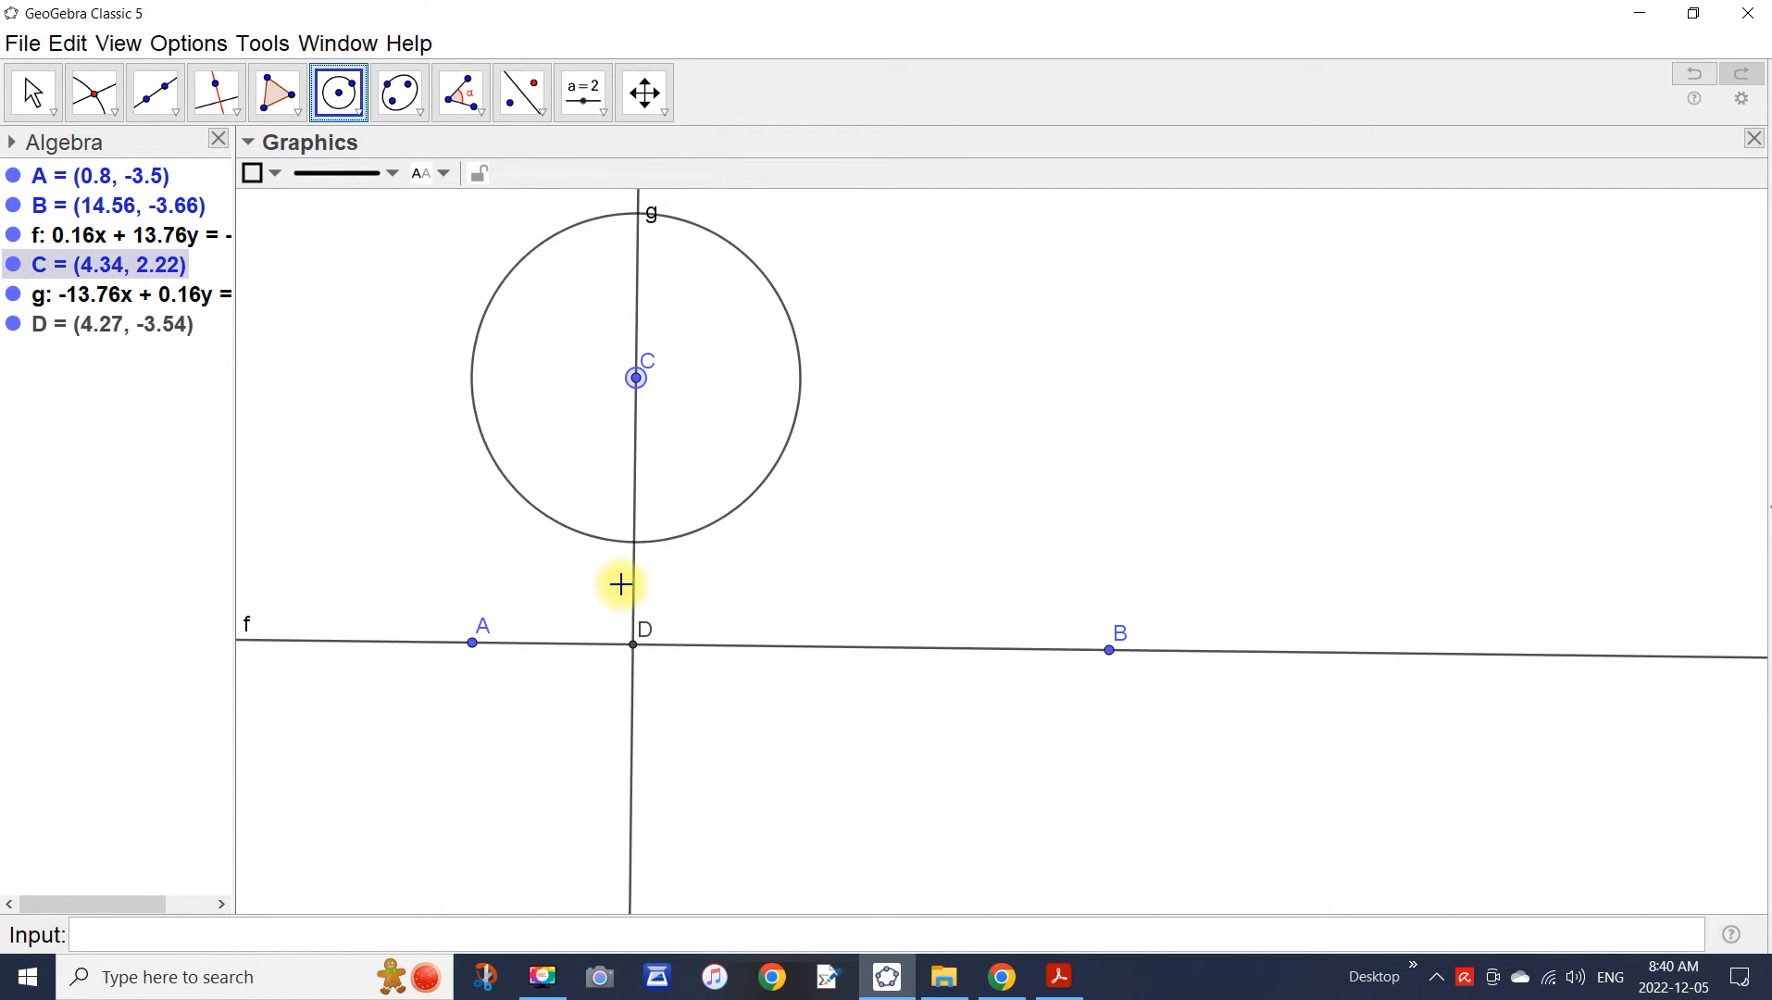
{"action": "left_click", "coordinate": [632, 644]}
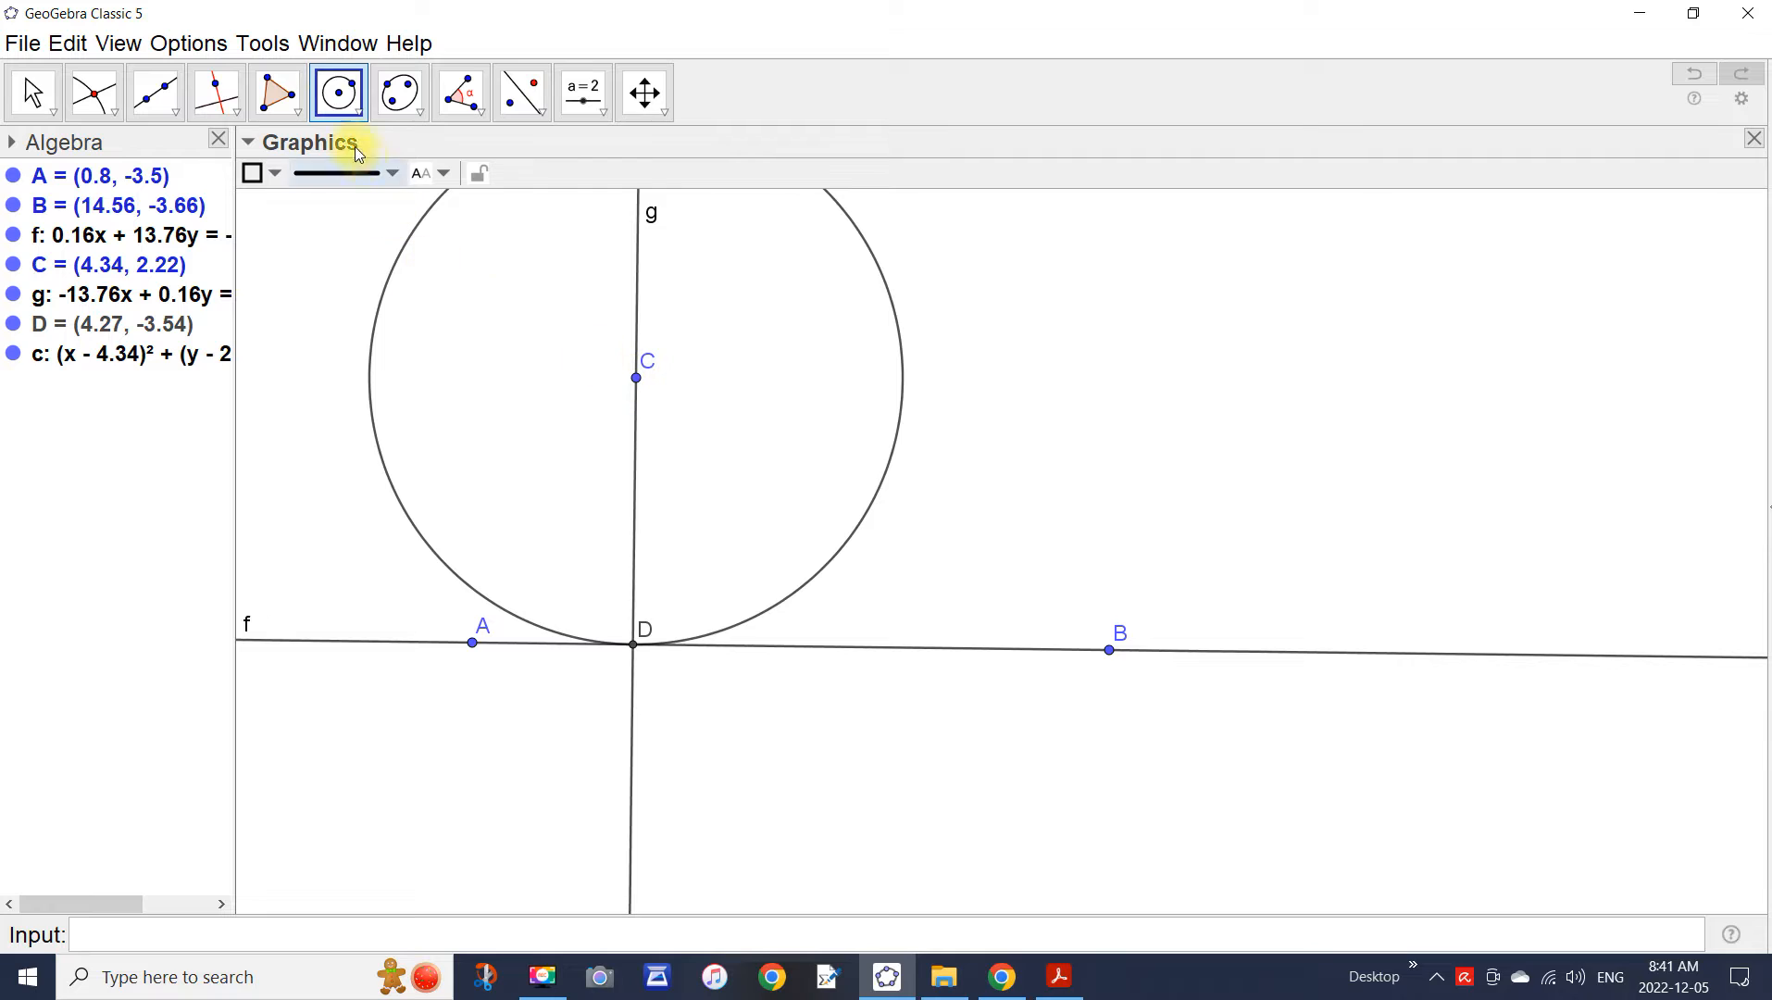
Start creating a new custom tool and set the circle through D with center C as its output object.
{"action": "left_click", "coordinate": [276, 46]}
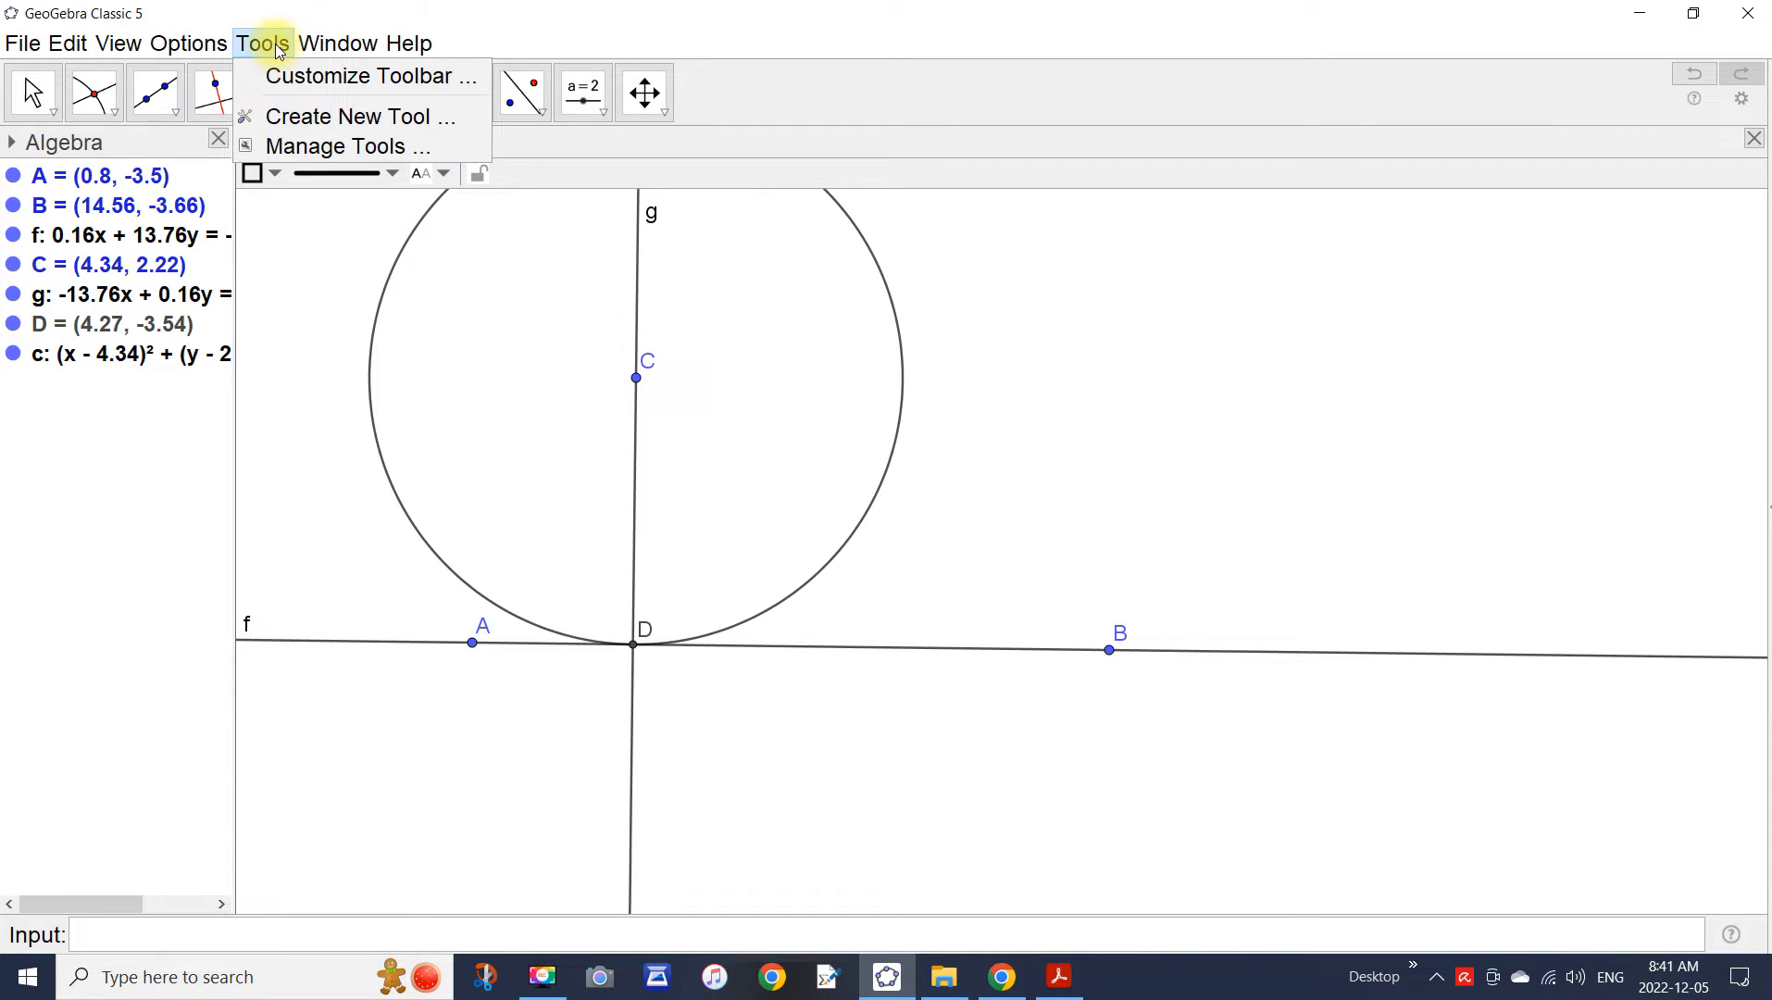
{"action": "left_click", "coordinate": [315, 122]}
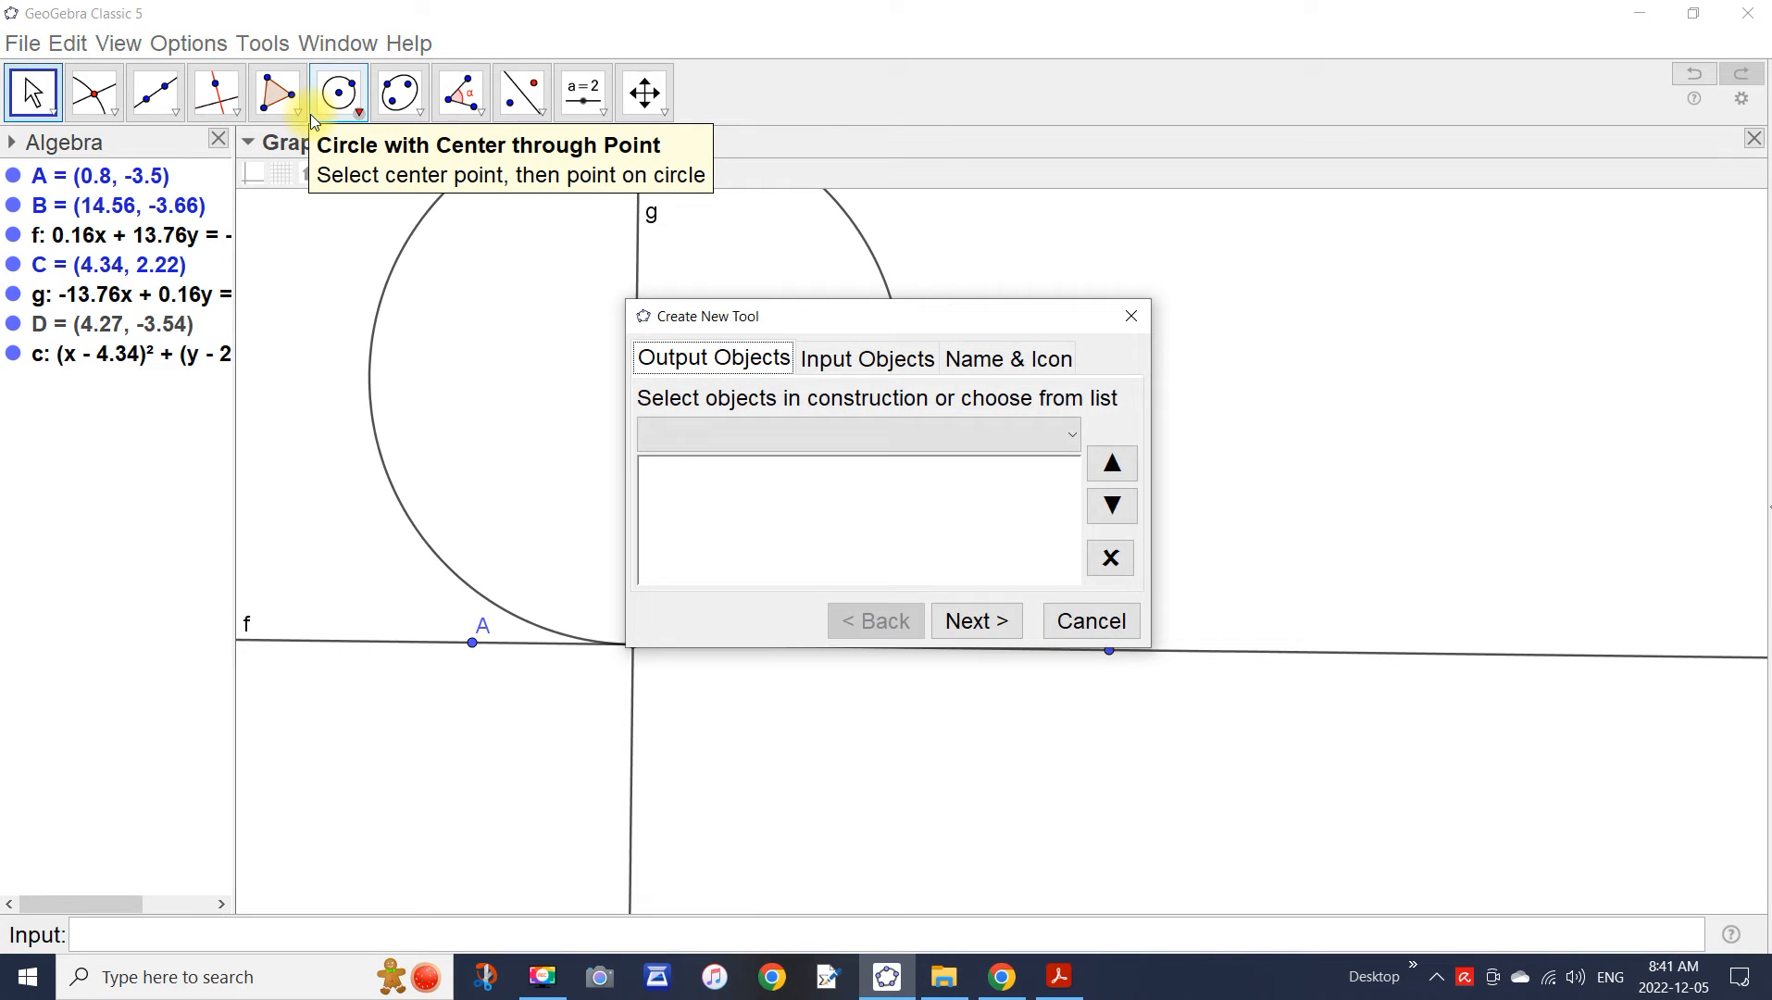
{"action": "left_click_drag", "start_coordinate": [872, 318], "coordinate": [1244, 239]}
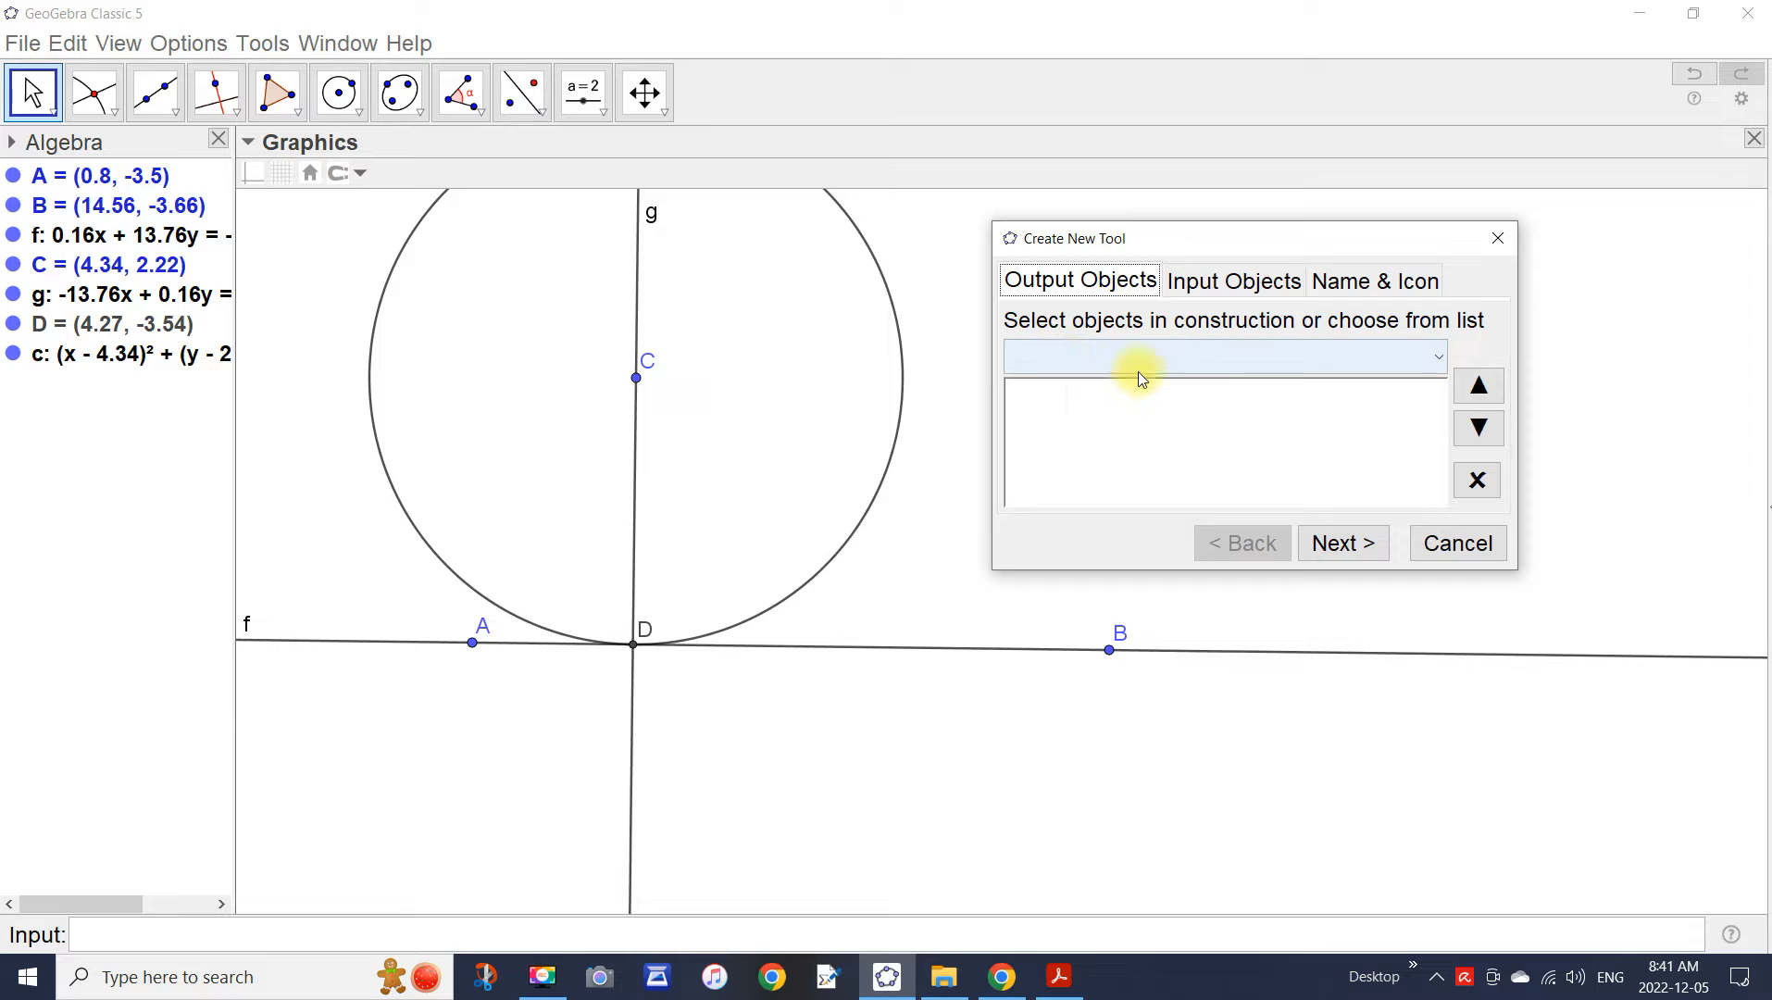
{"action": "left_click", "coordinate": [1436, 359]}
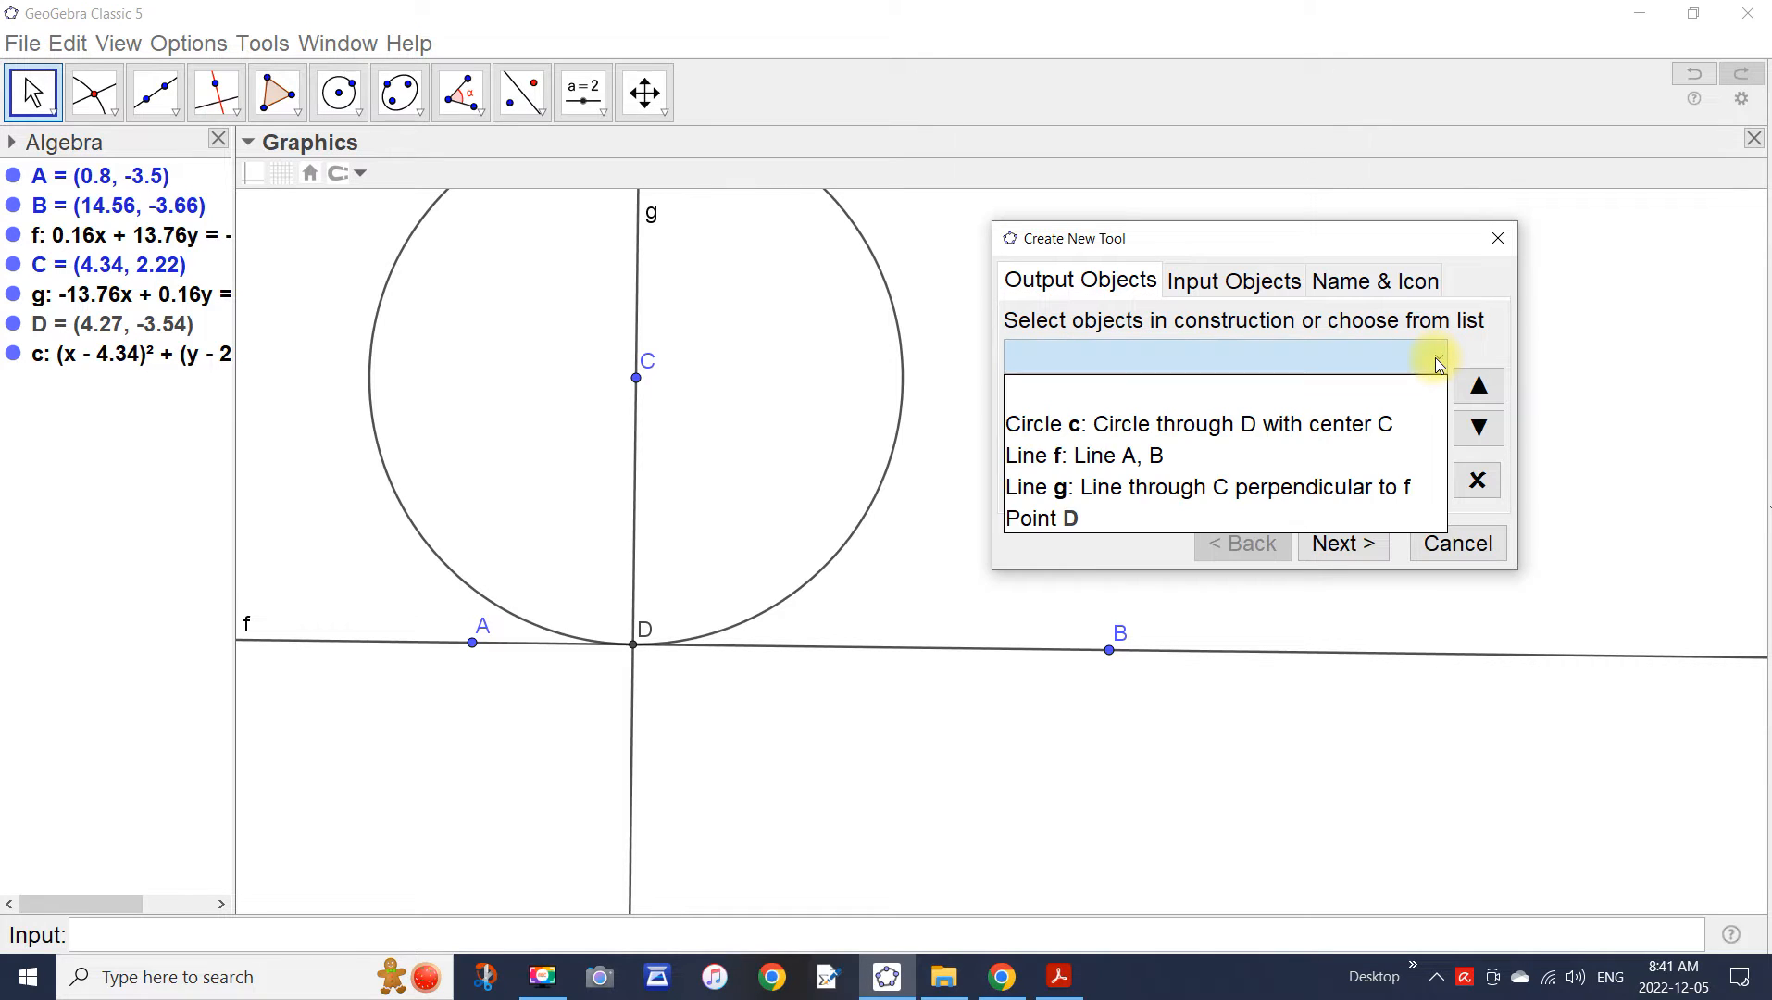
{"action": "left_click", "coordinate": [1339, 430]}
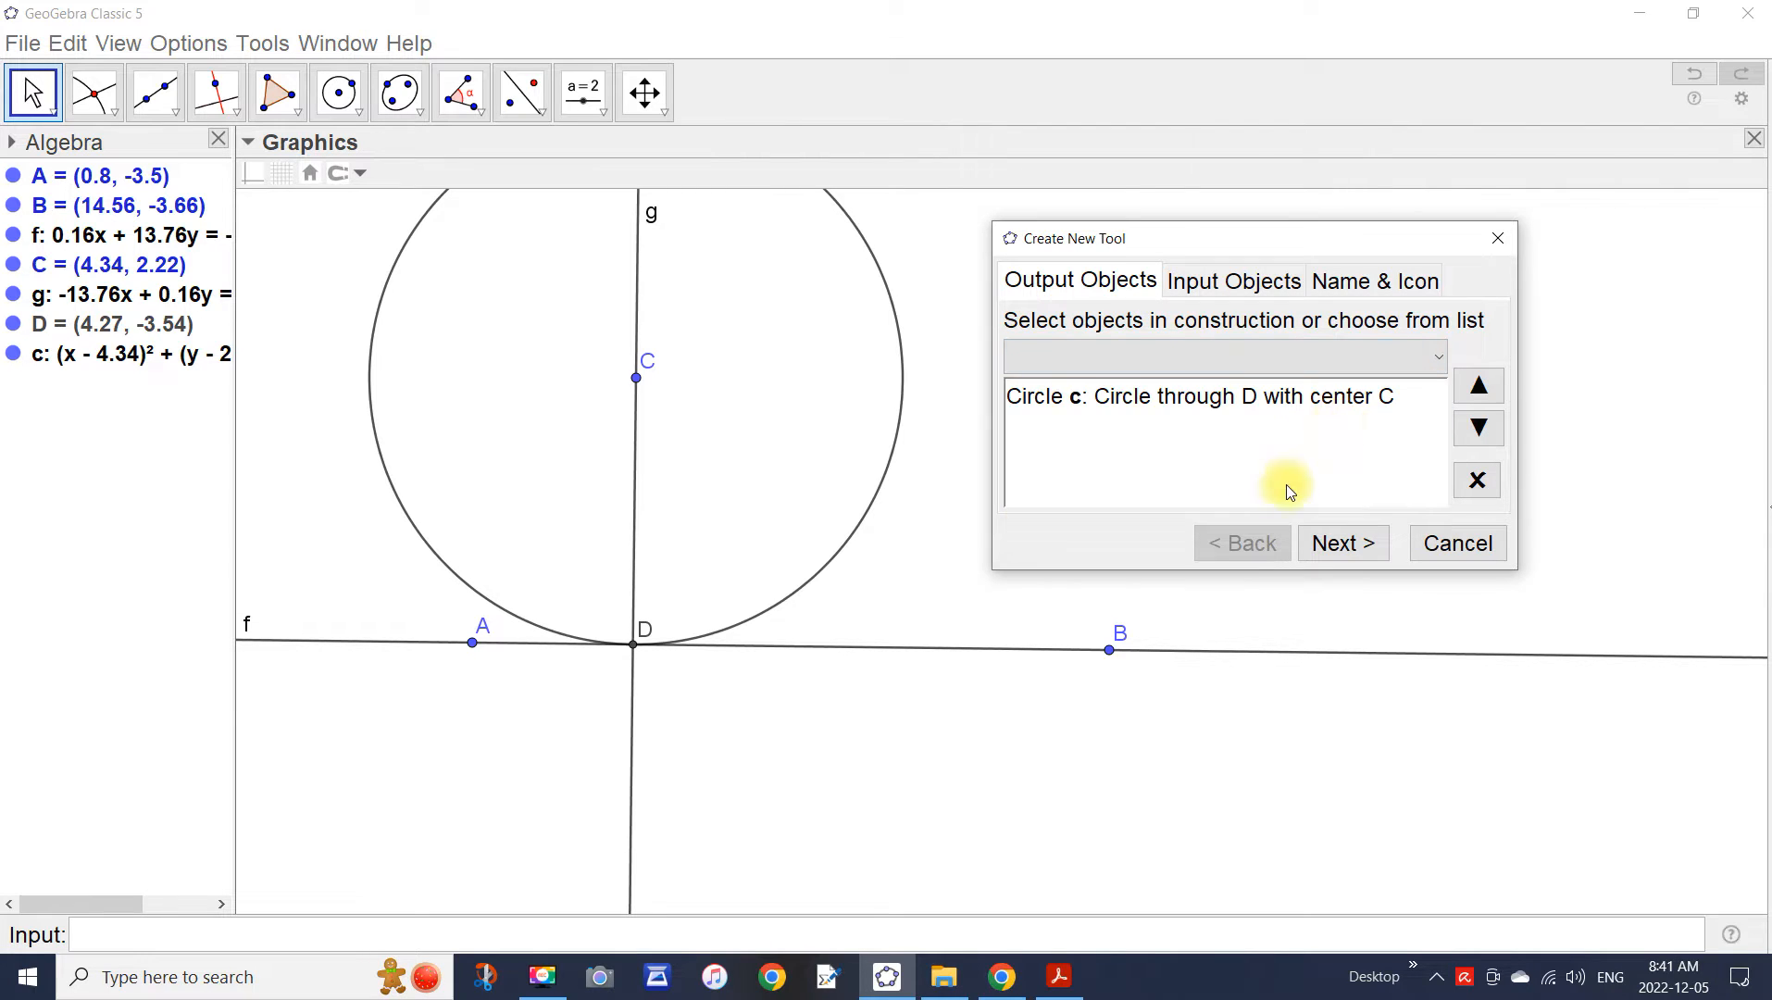
{"action": "left_click", "coordinate": [1357, 546]}
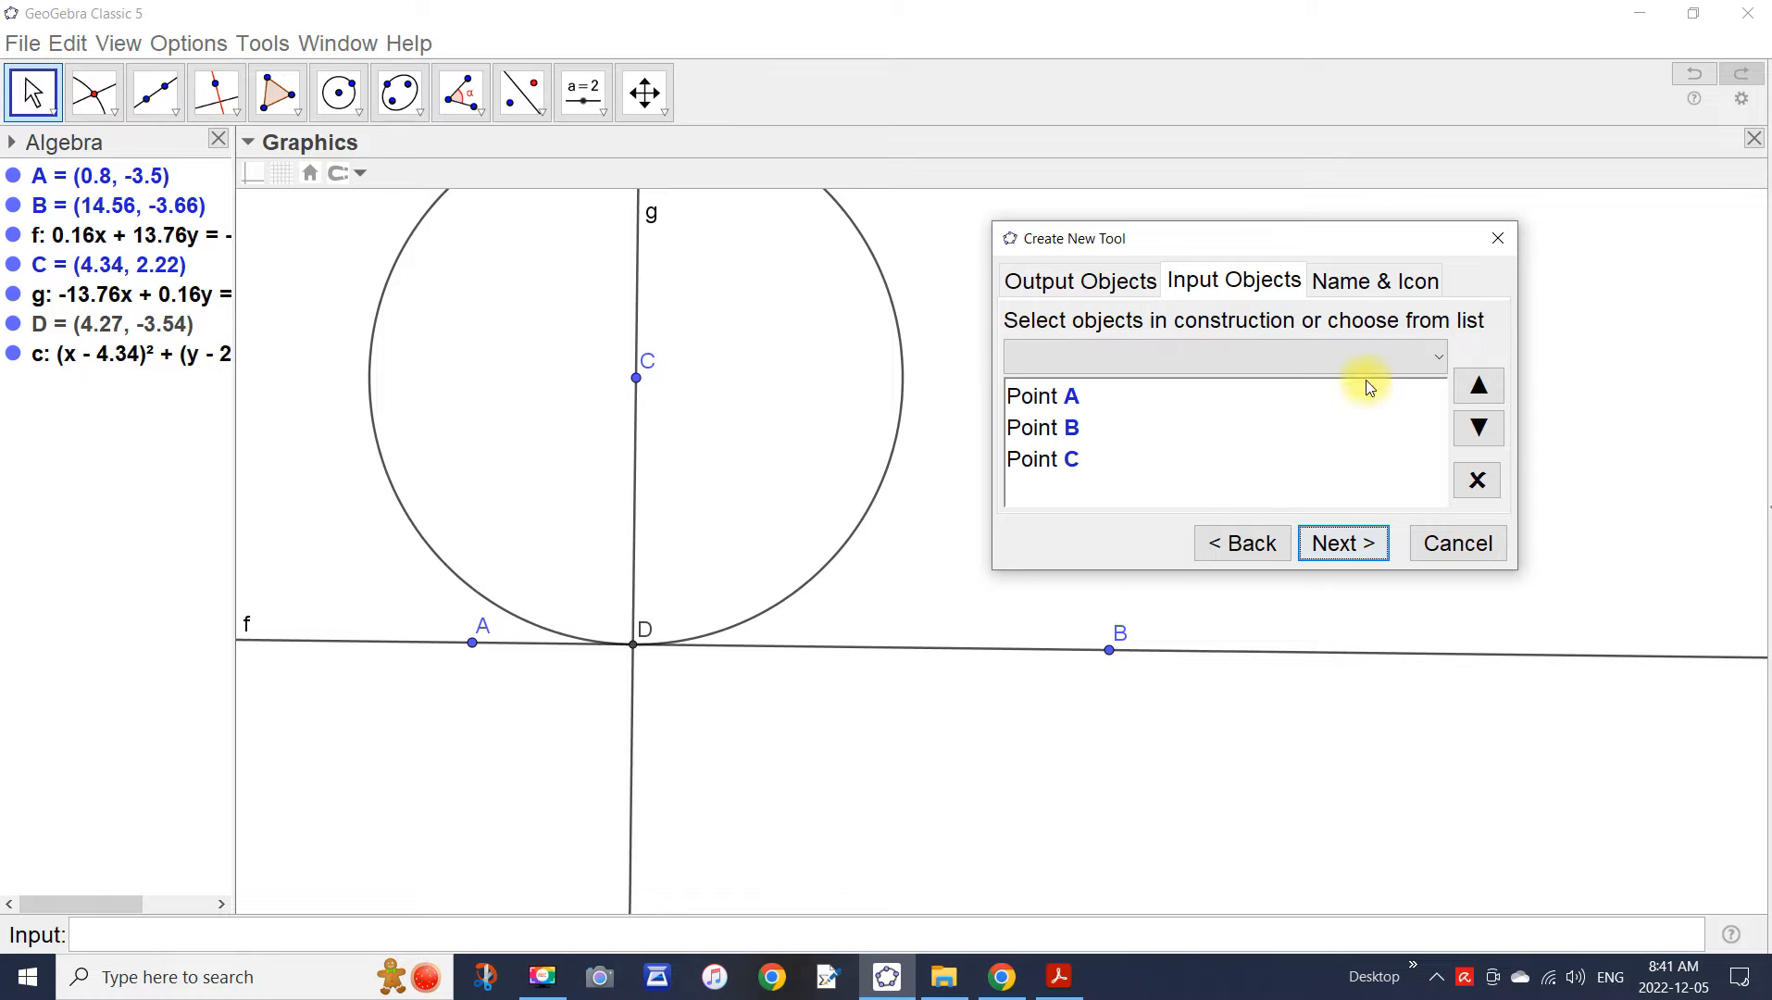
Add line f to the new tool's input objects and remove points A and B, keeping point C.
{"action": "left_click", "coordinate": [1441, 364]}
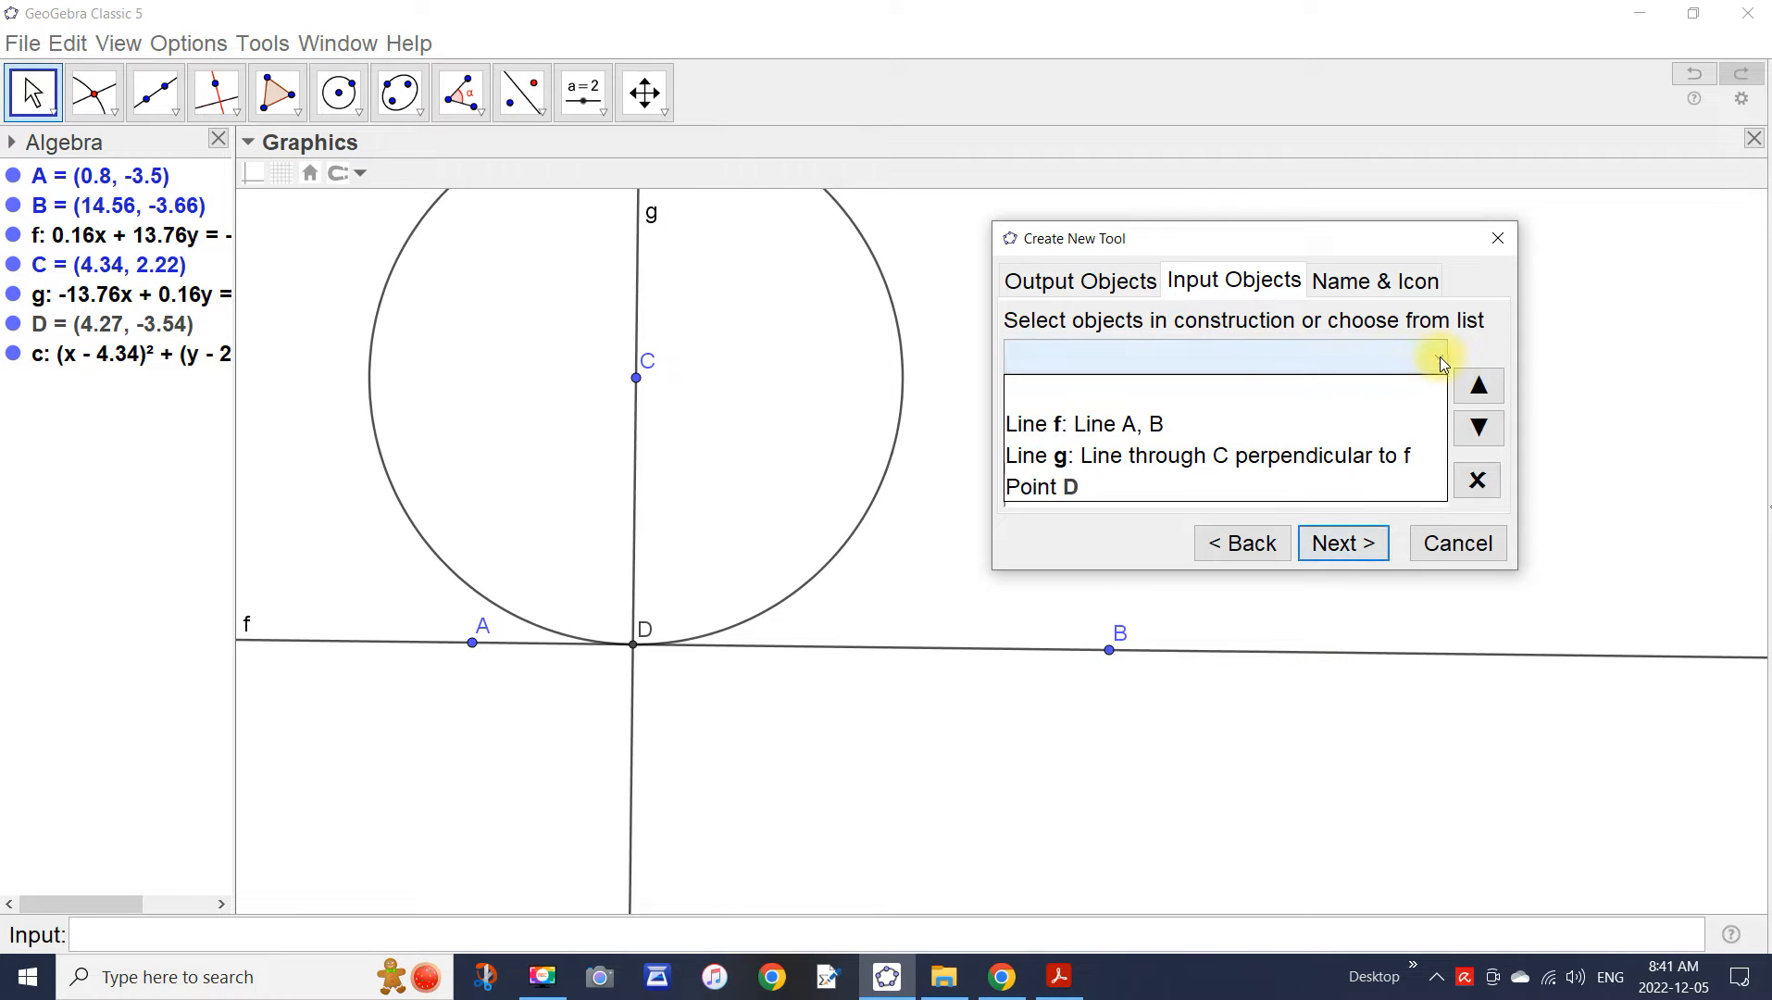
{"action": "left_click", "coordinate": [1267, 432]}
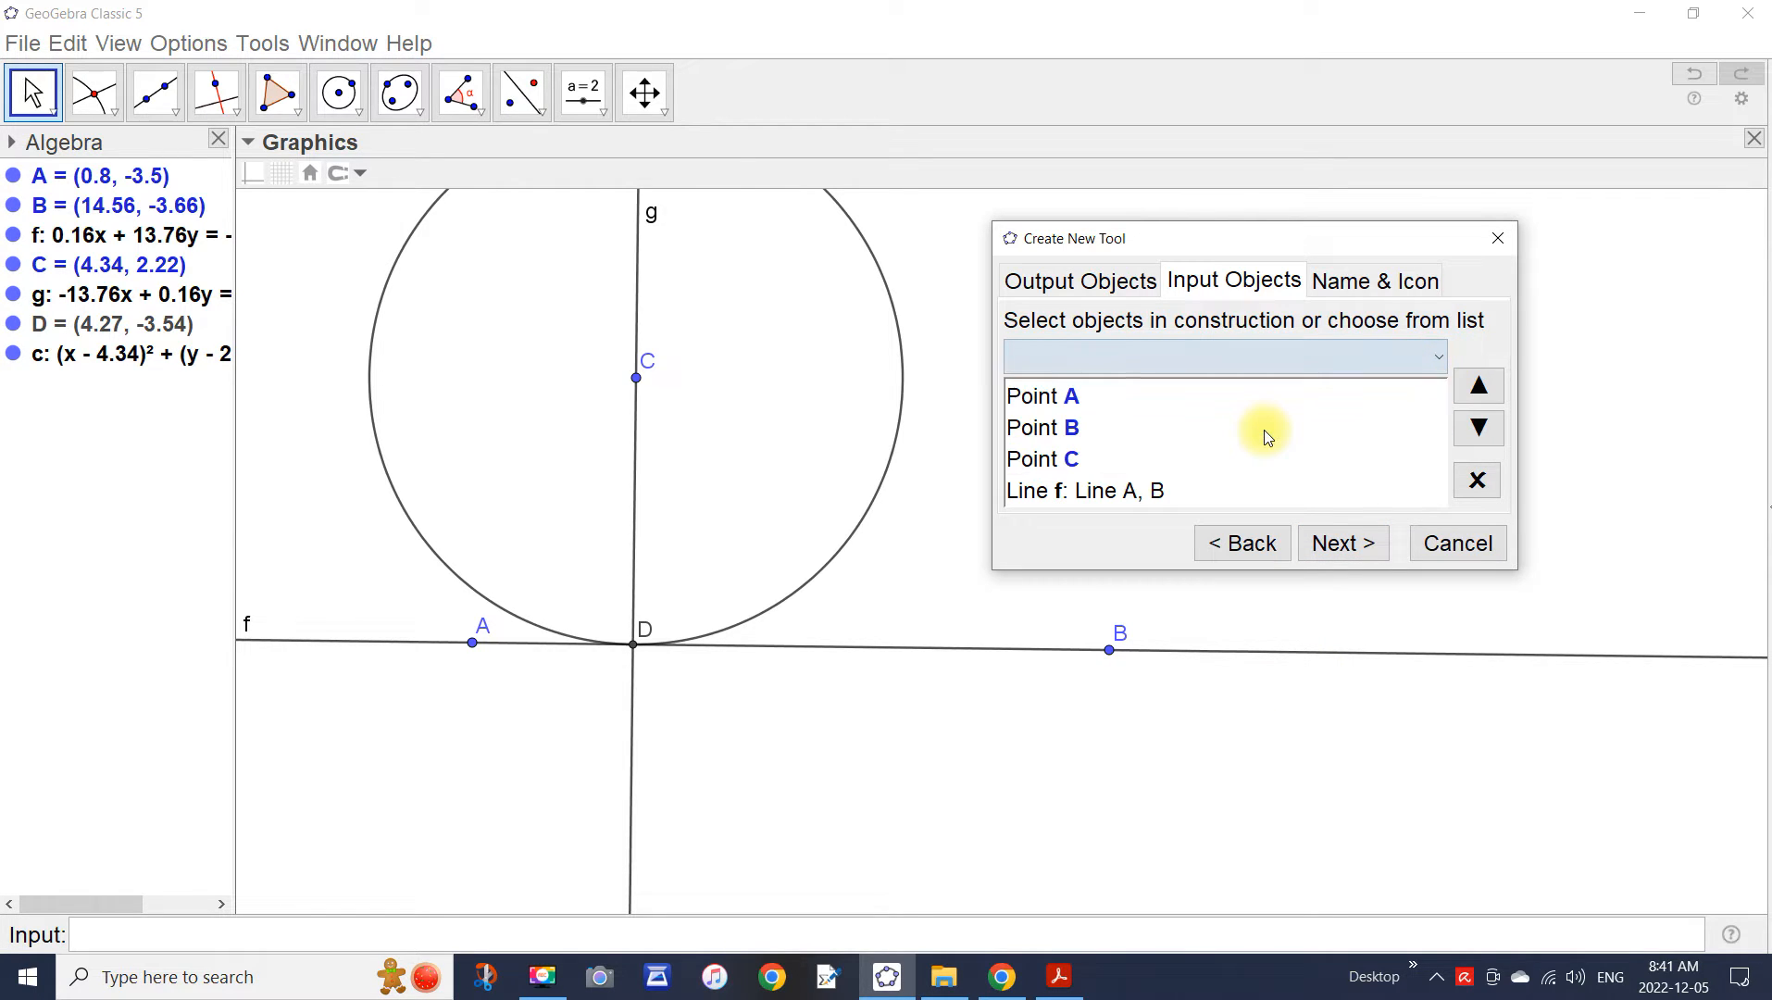
{"action": "left_click", "coordinate": [1036, 396]}
{"action": "left_click", "coordinate": [1478, 483]}
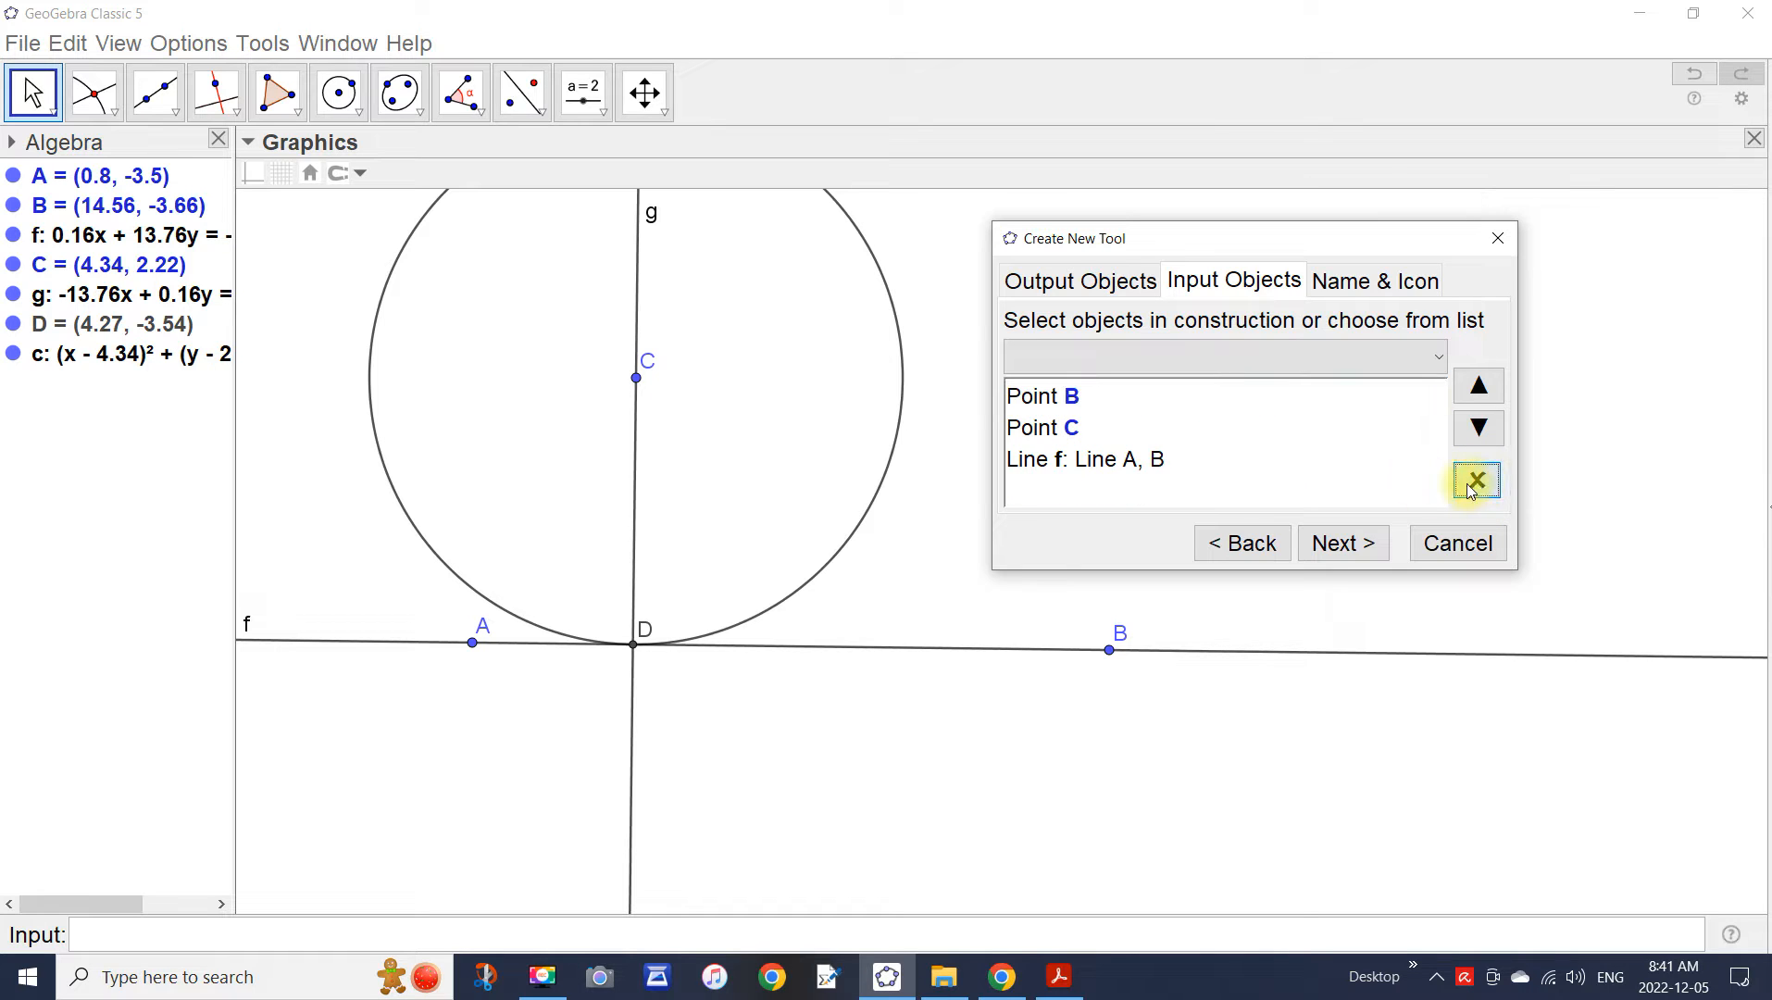
{"action": "left_click", "coordinate": [1037, 396]}
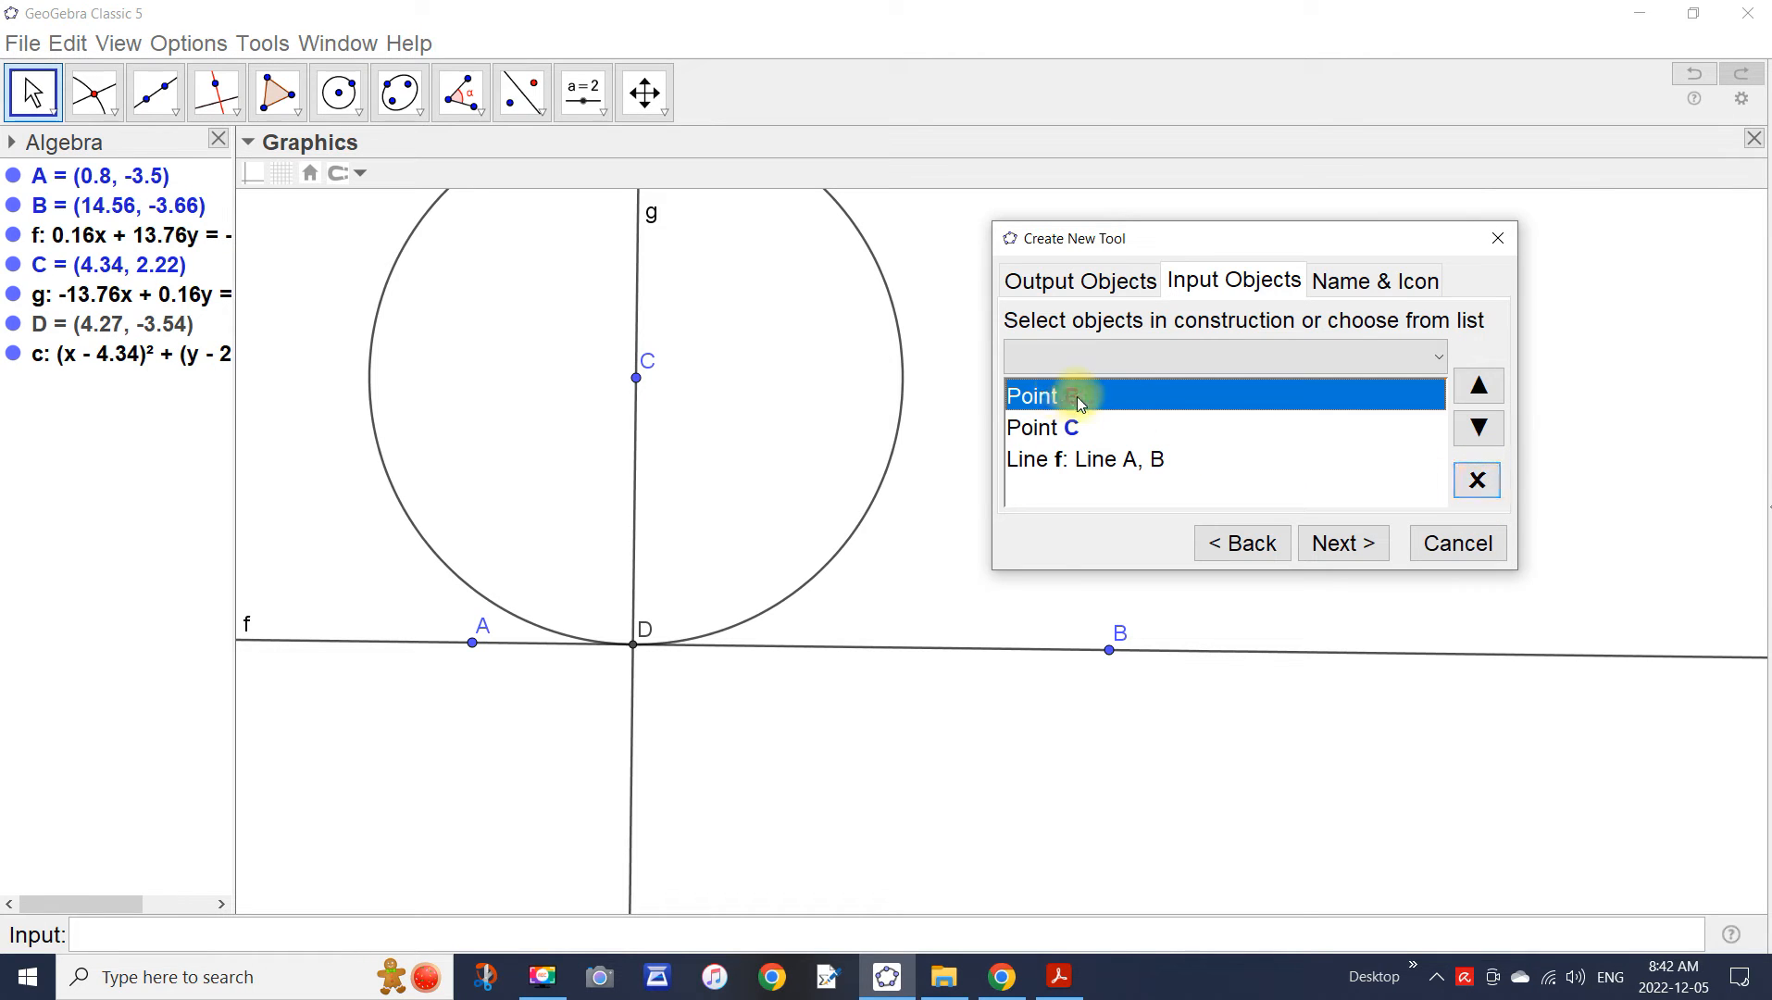
{"action": "left_click", "coordinate": [1480, 481]}
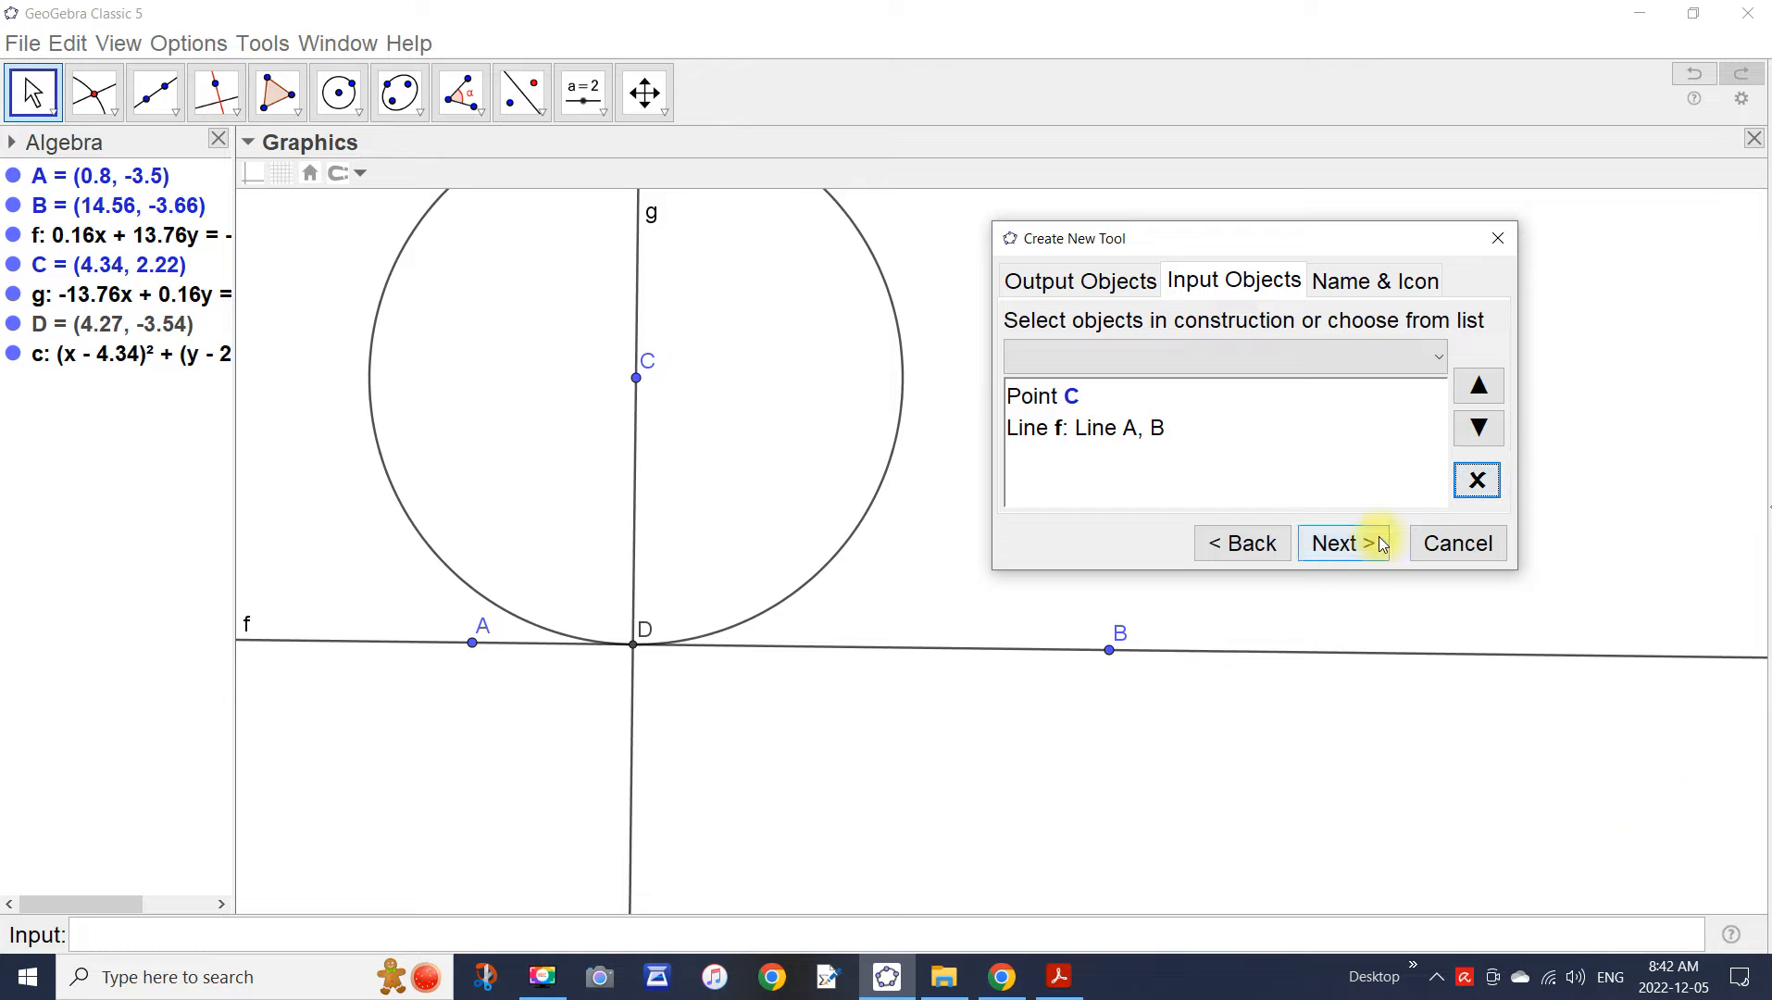
{"action": "left_click", "coordinate": [1347, 544]}
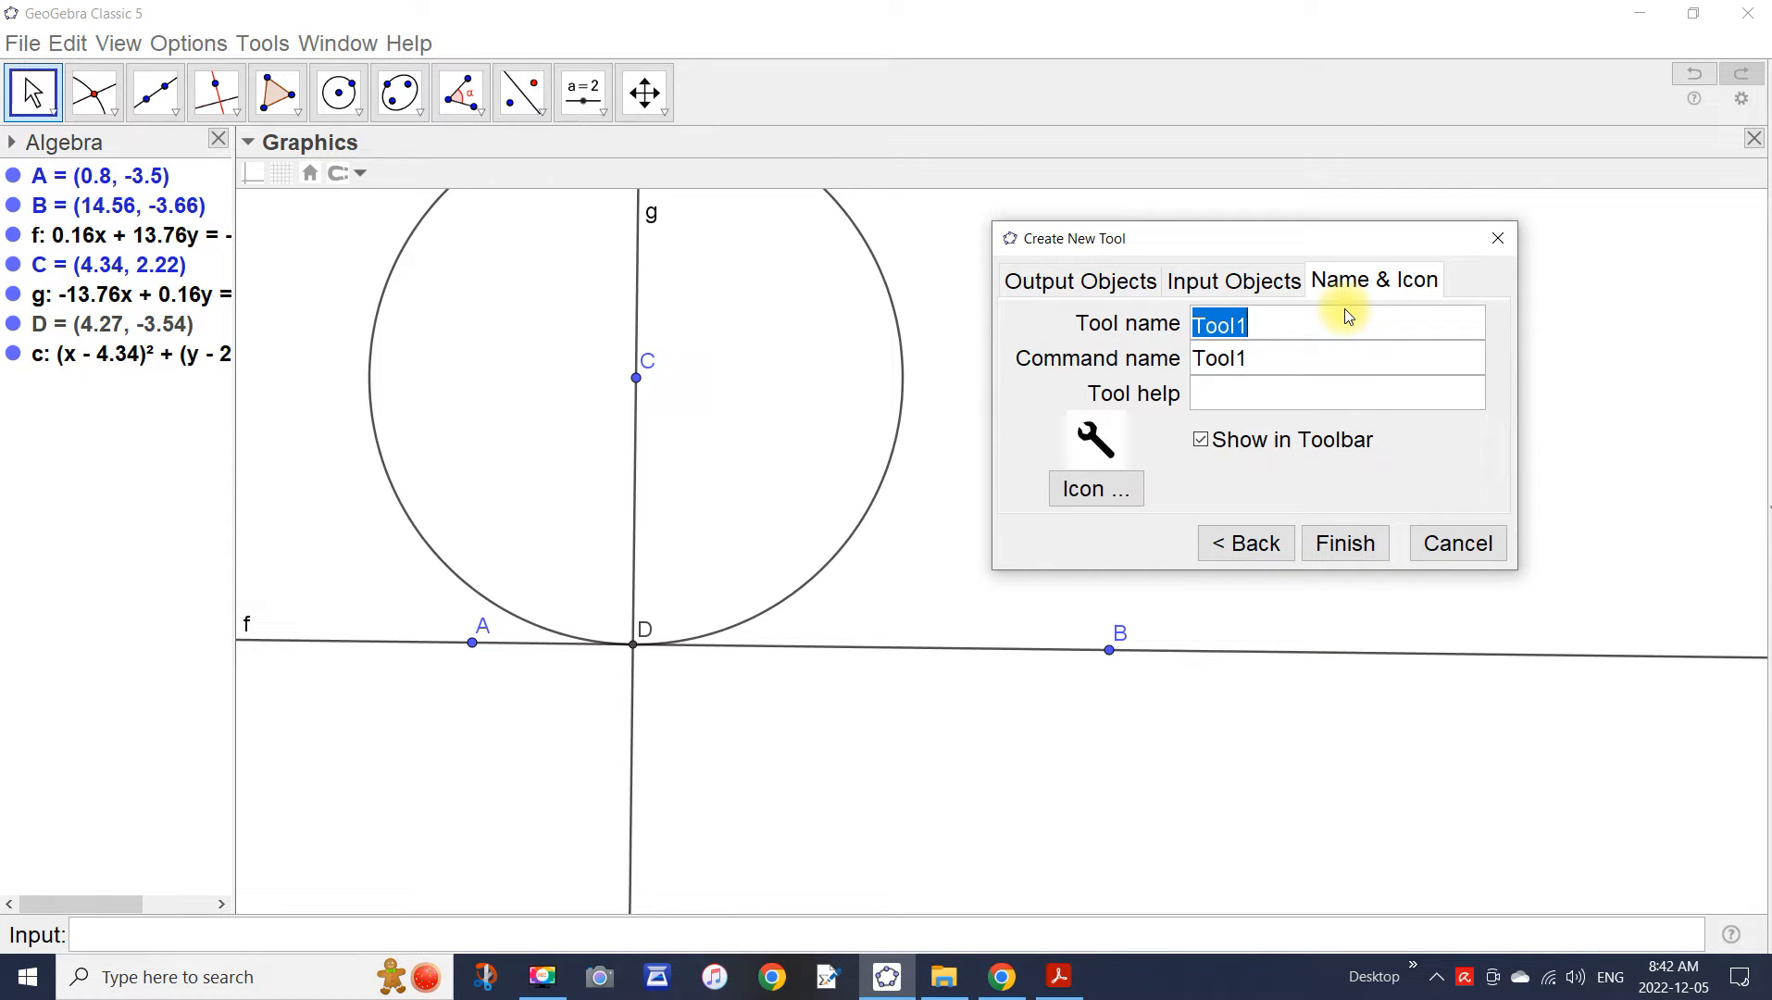
Name the new tool TangentCircle and finish creating it.
{"action": "type", "text": "Tangent"}
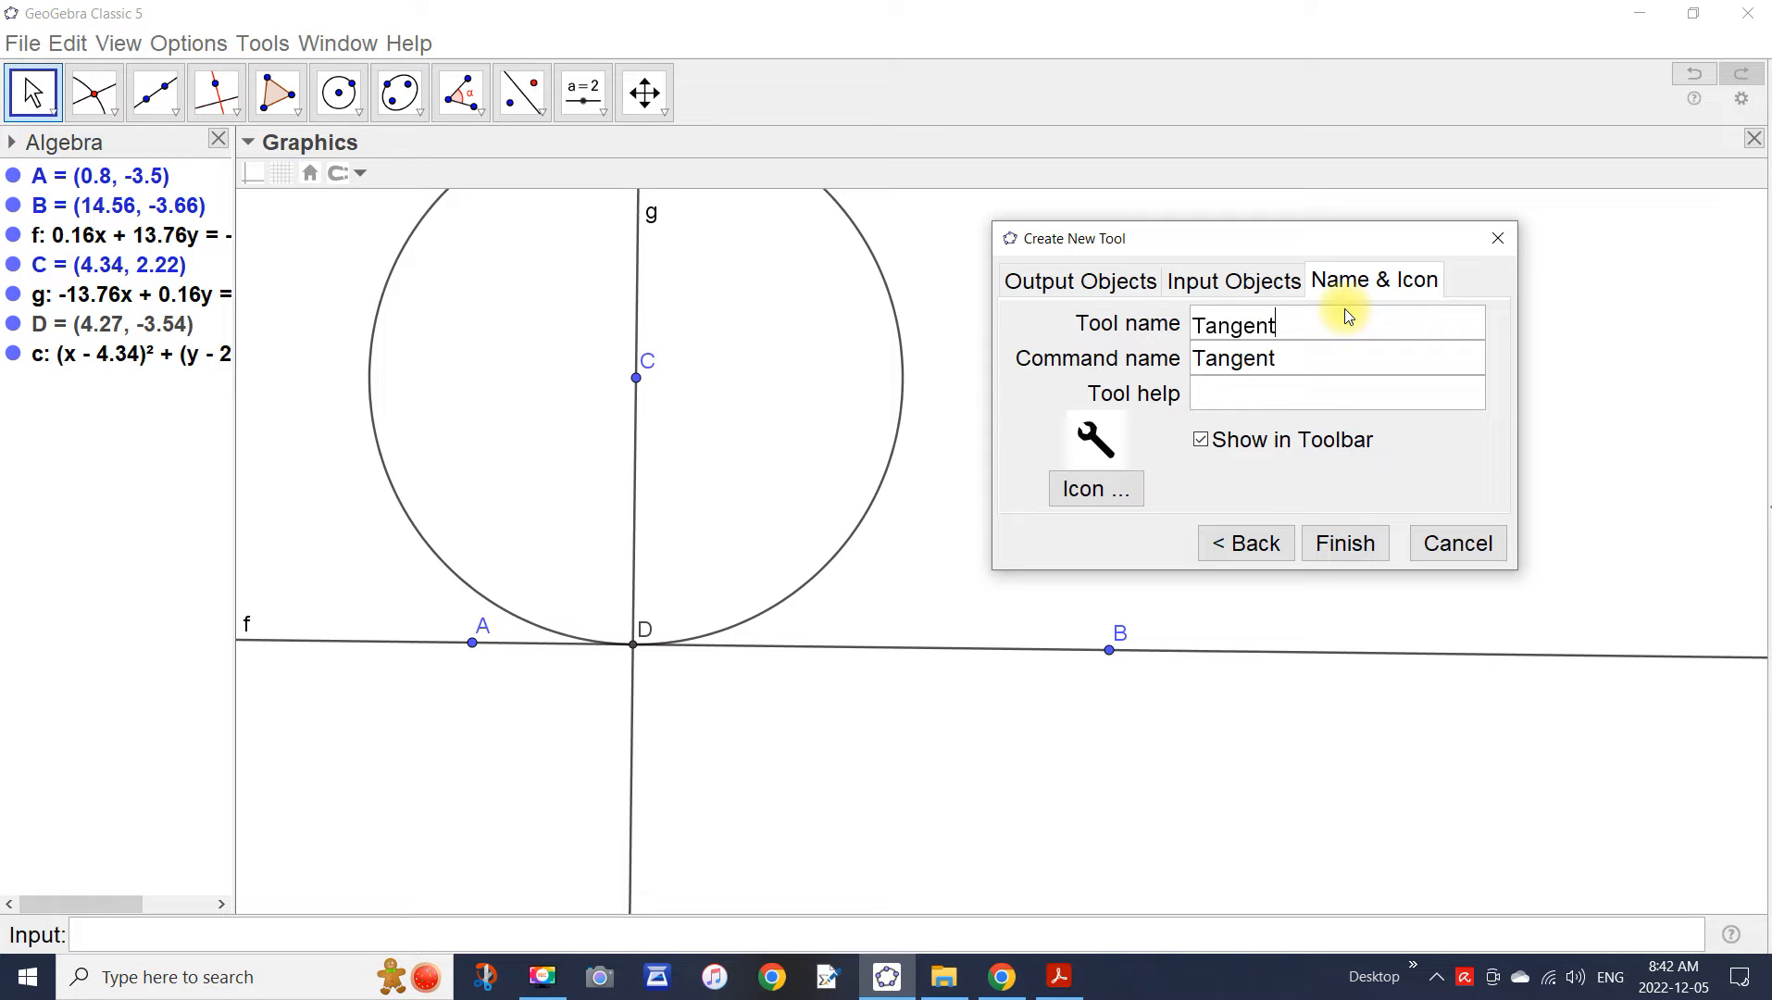
{"action": "type", "text": "Circle"}
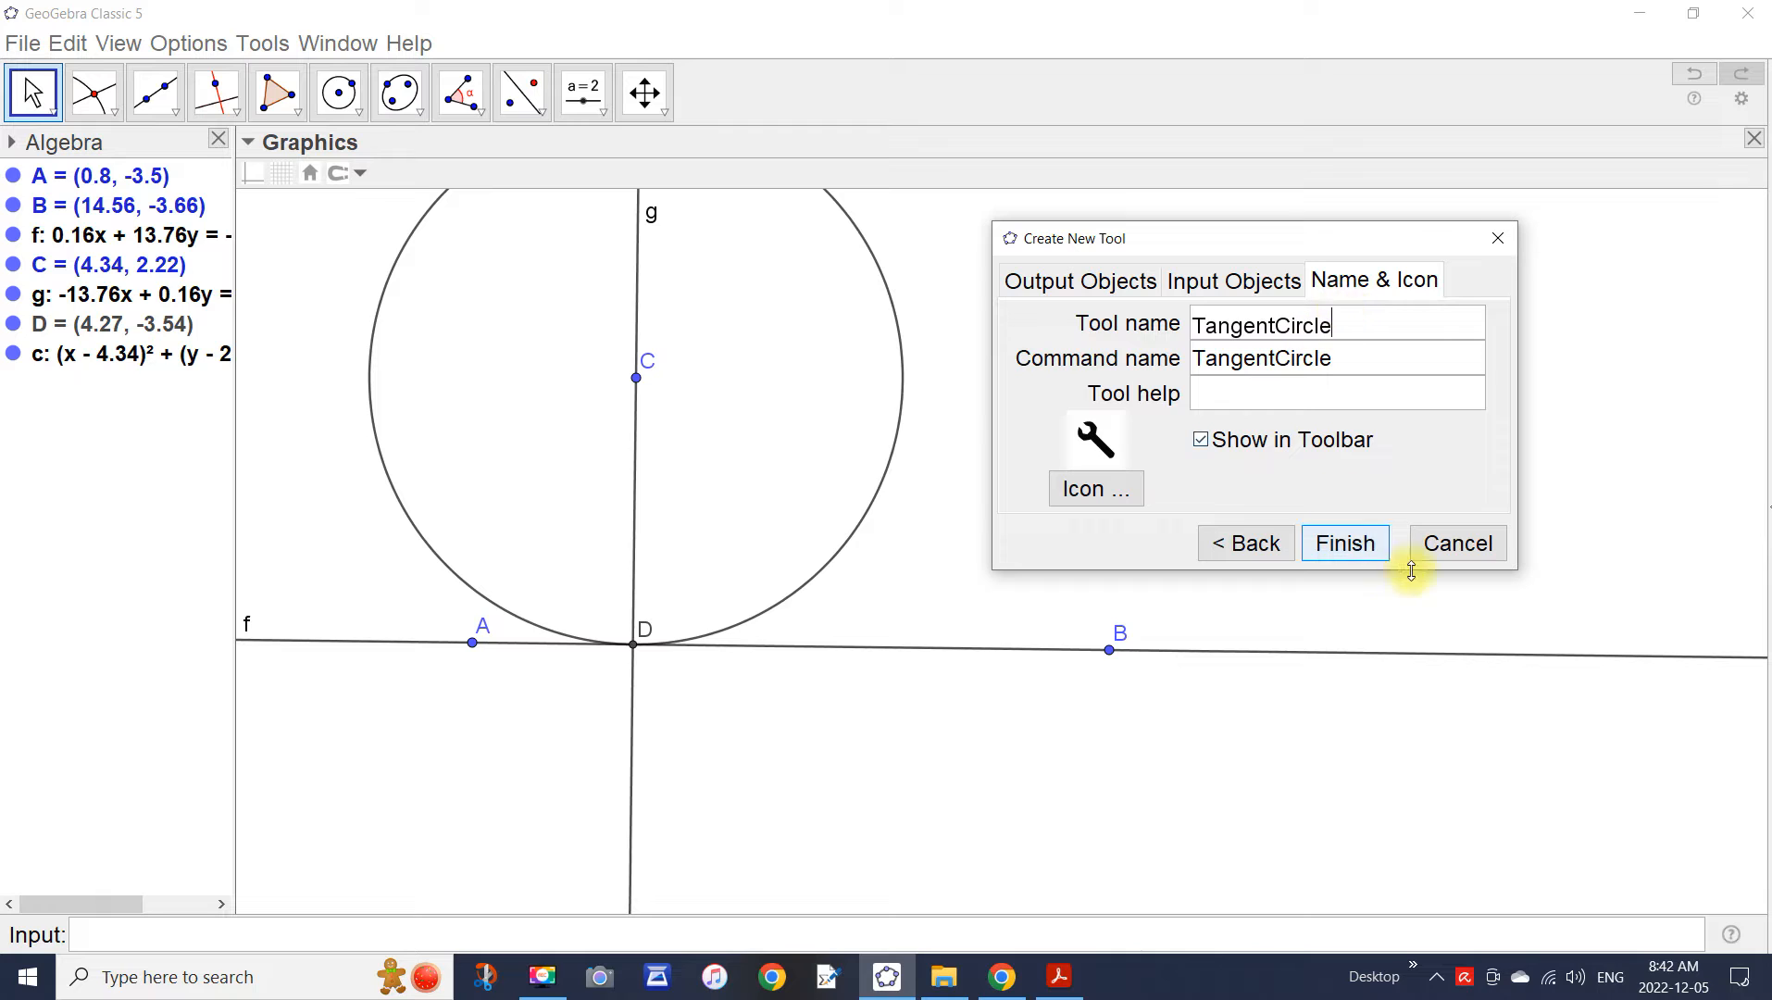
{"action": "left_click", "coordinate": [1356, 544]}
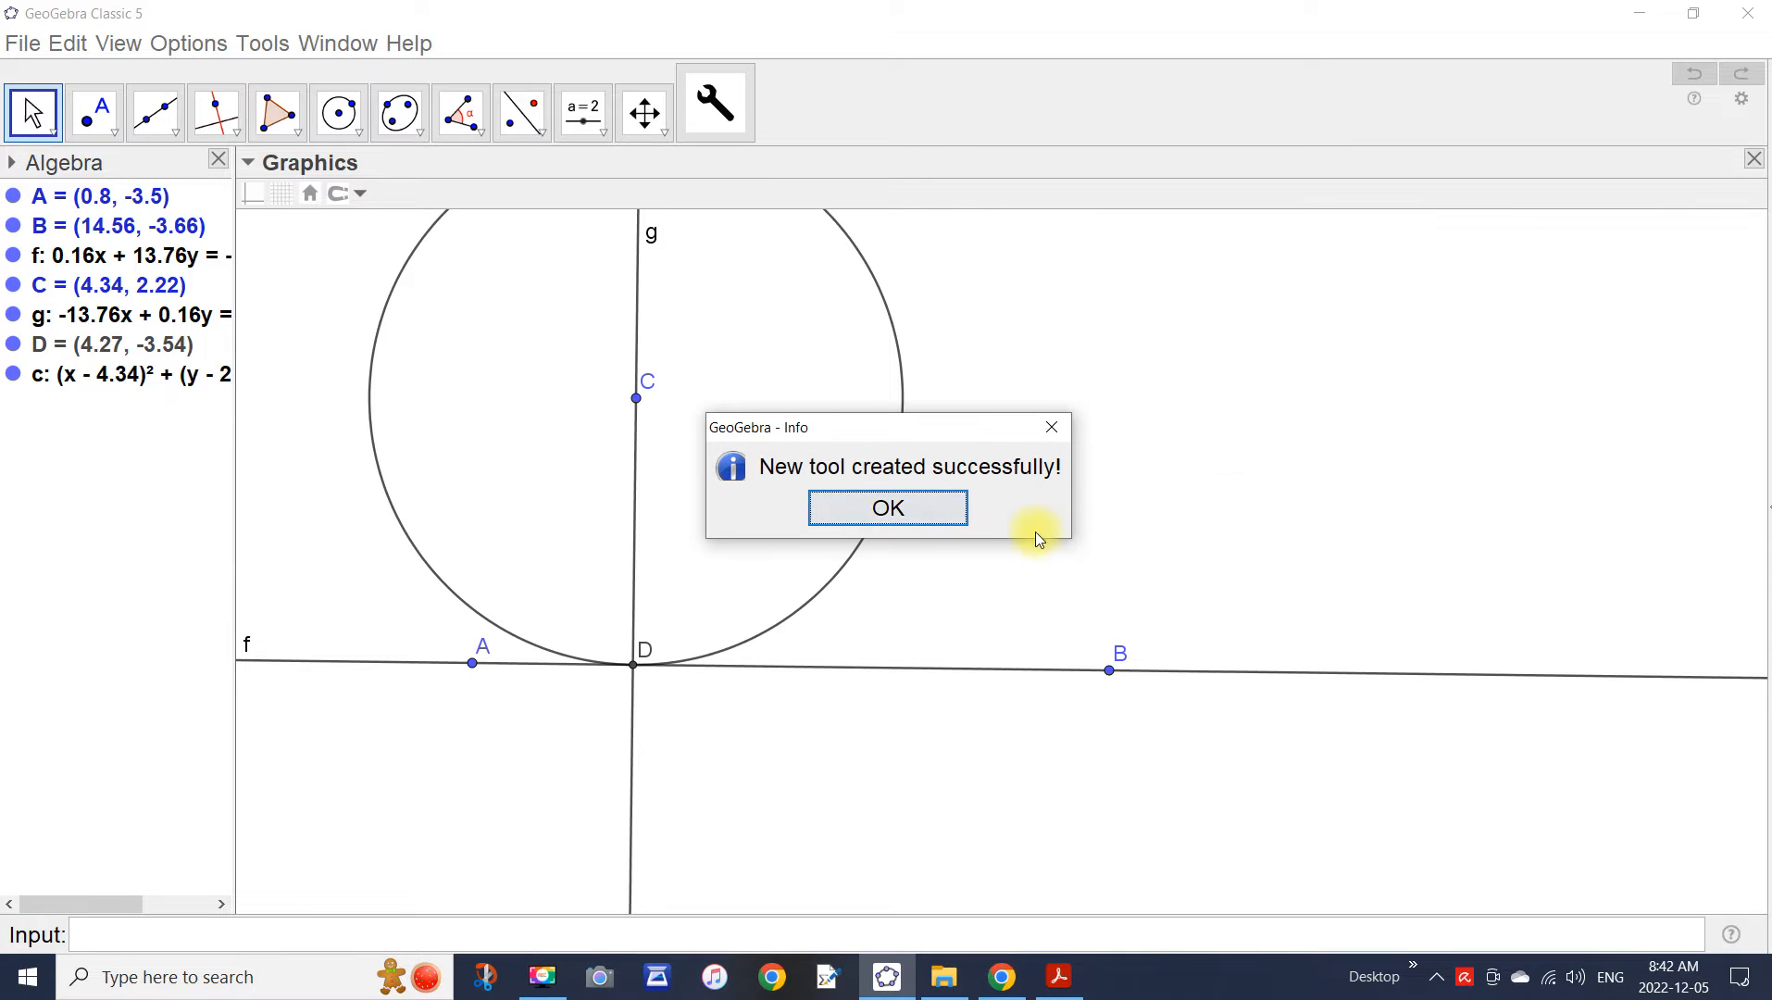
{"action": "left_click", "coordinate": [899, 507]}
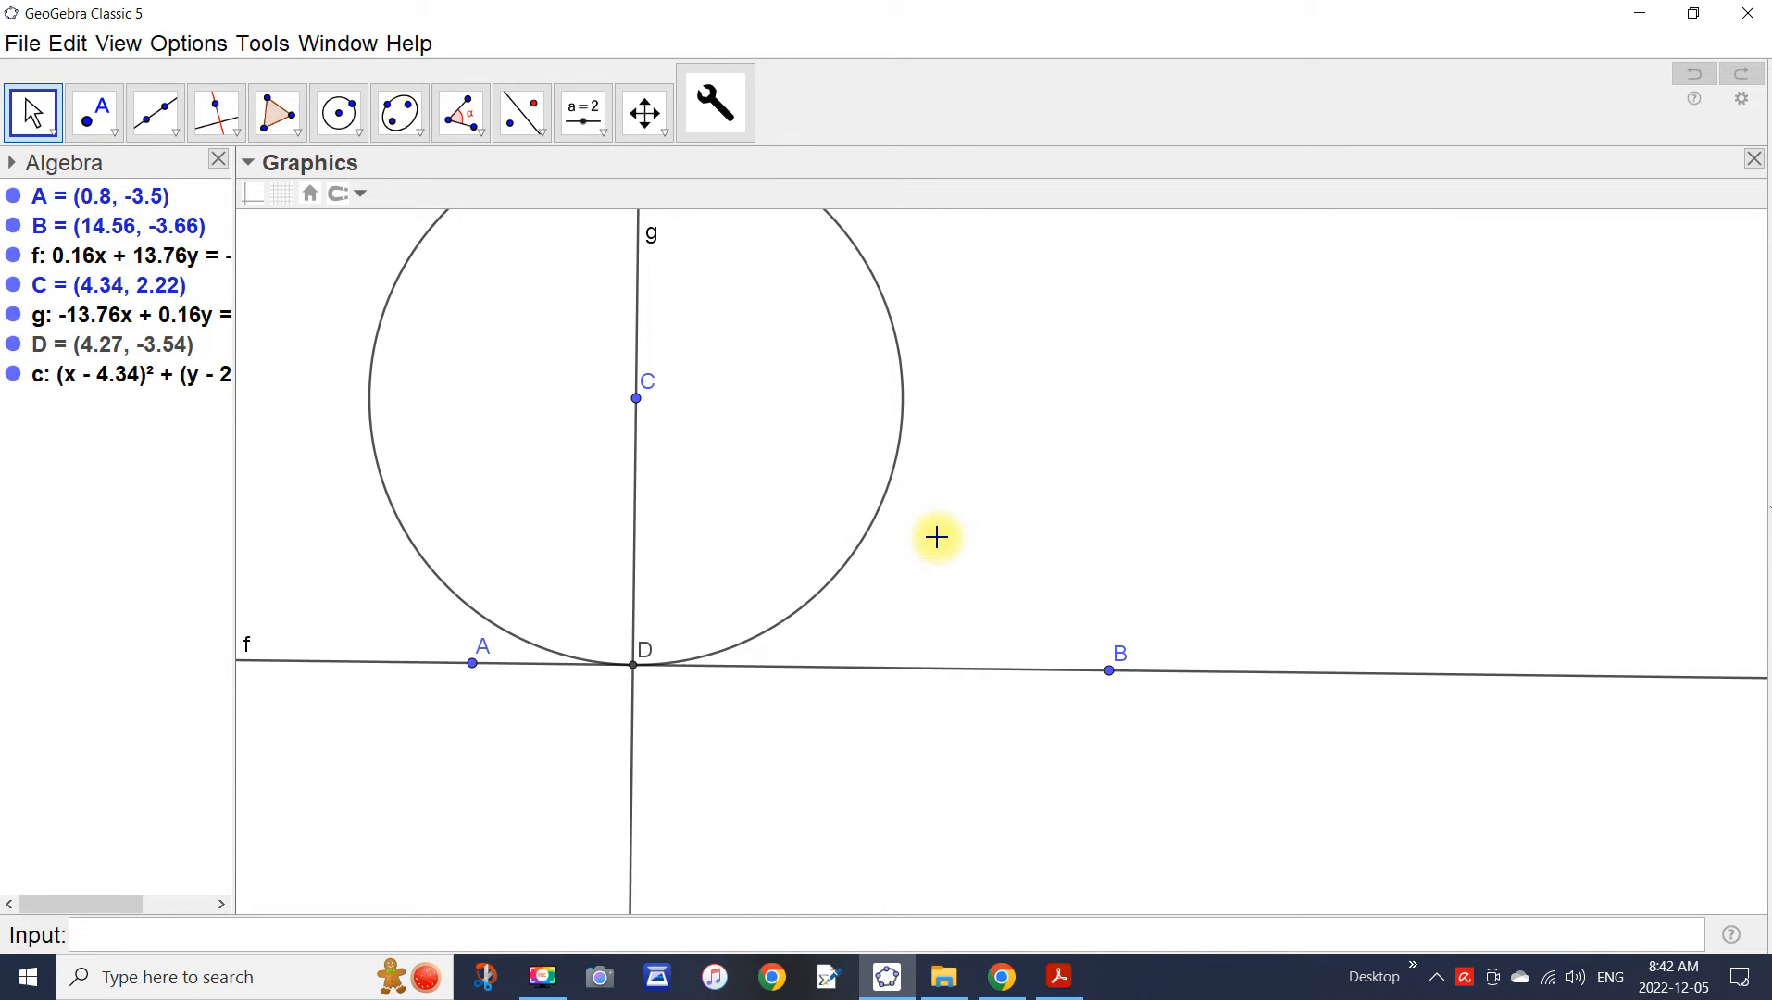
Place a point at about (16.7, -0.1) and use the TangentCircle tool to draw a circle centred there, tangent to line f.
{"action": "left_click", "coordinate": [91, 130]}
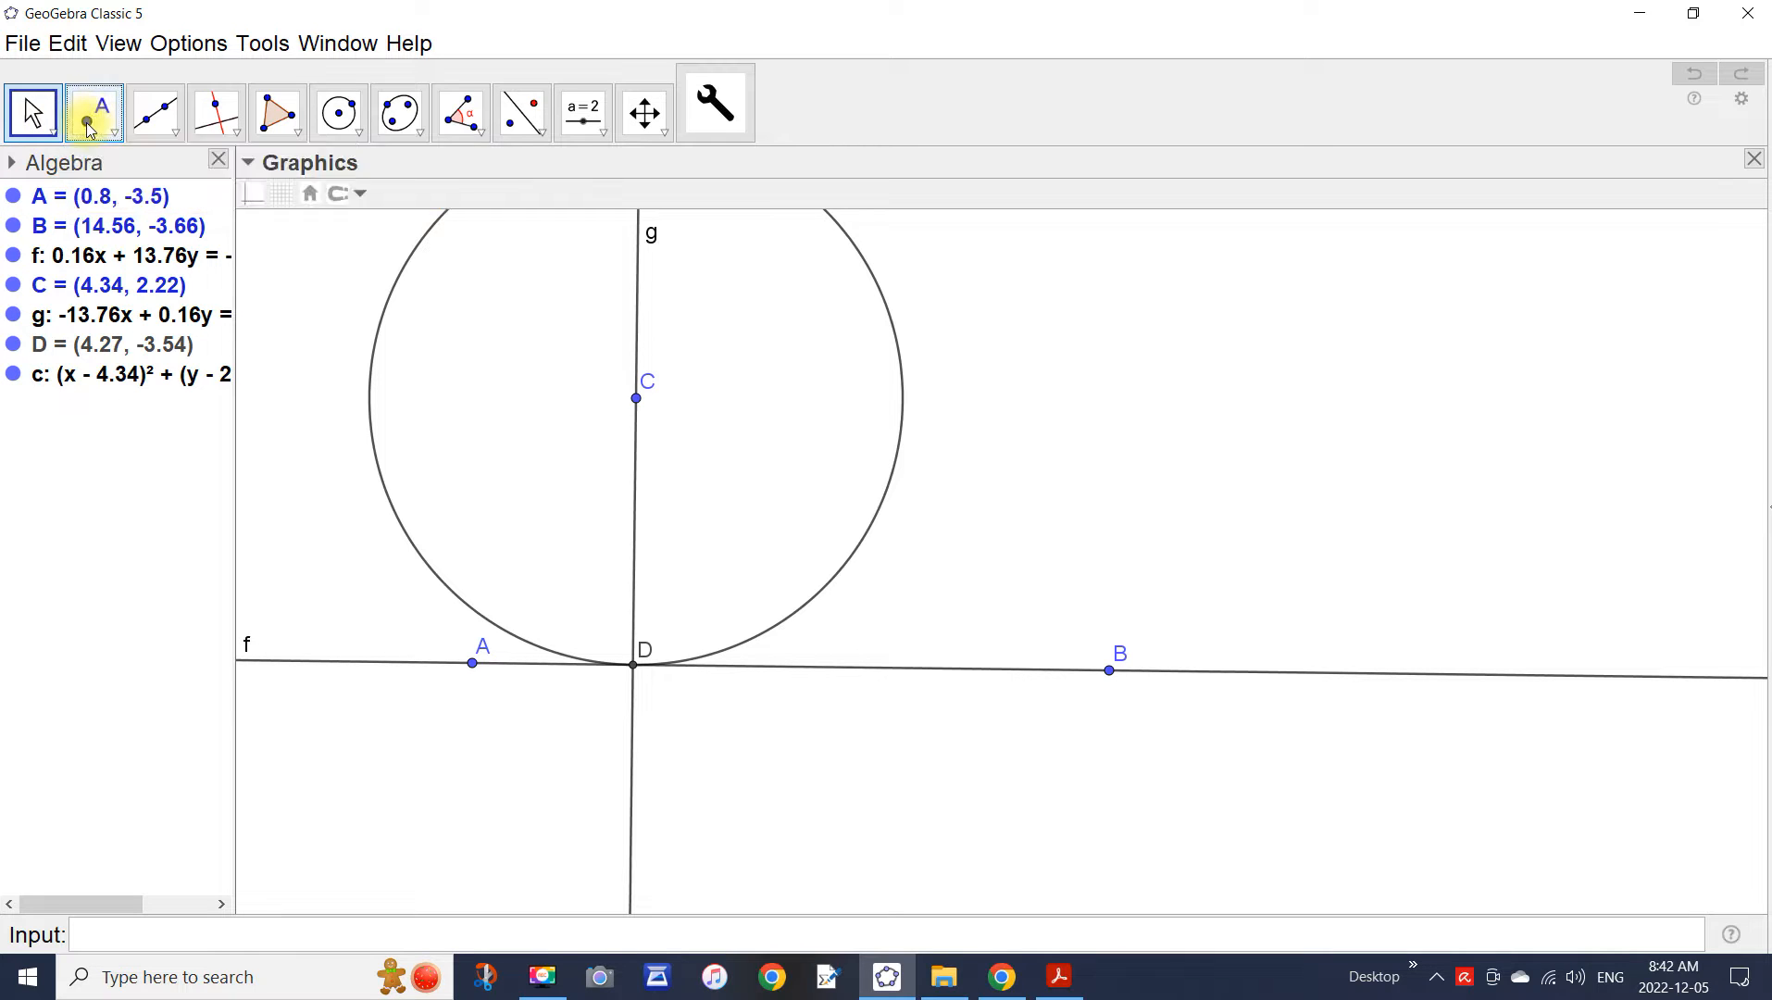
{"action": "left_click", "coordinate": [1208, 506]}
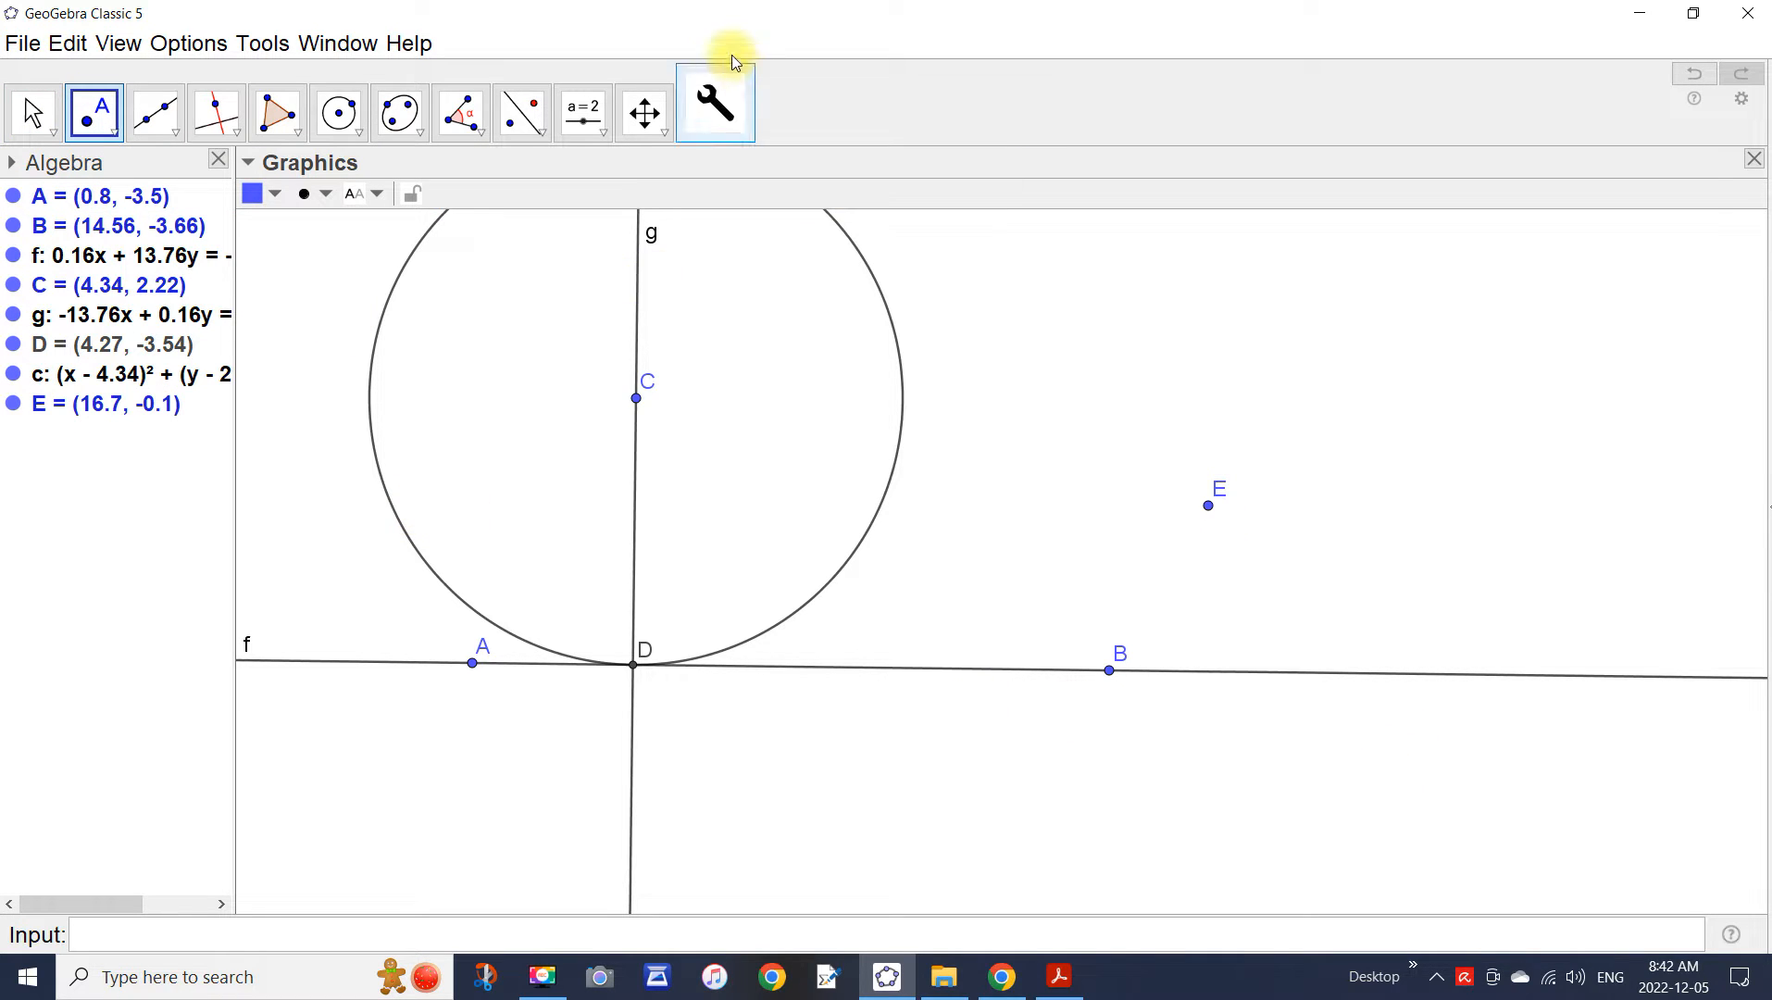
{"action": "left_click", "coordinate": [724, 120]}
{"action": "left_click", "coordinate": [724, 122]}
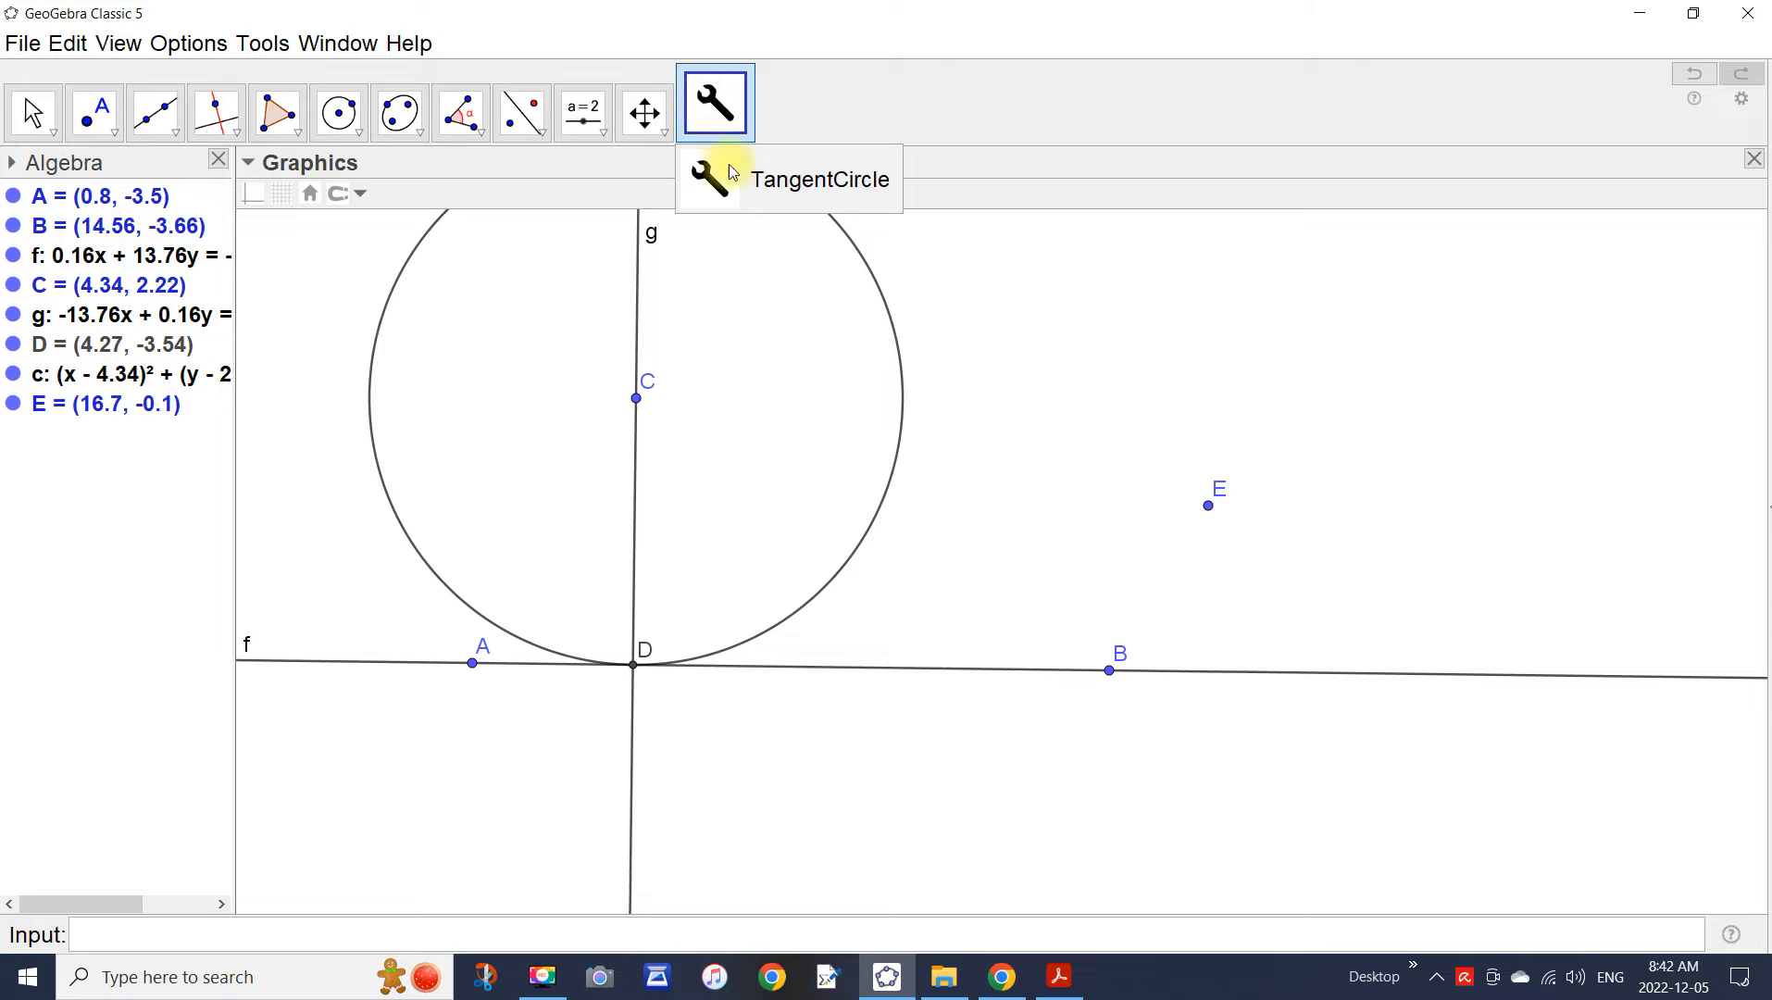
{"action": "left_click", "coordinate": [721, 103]}
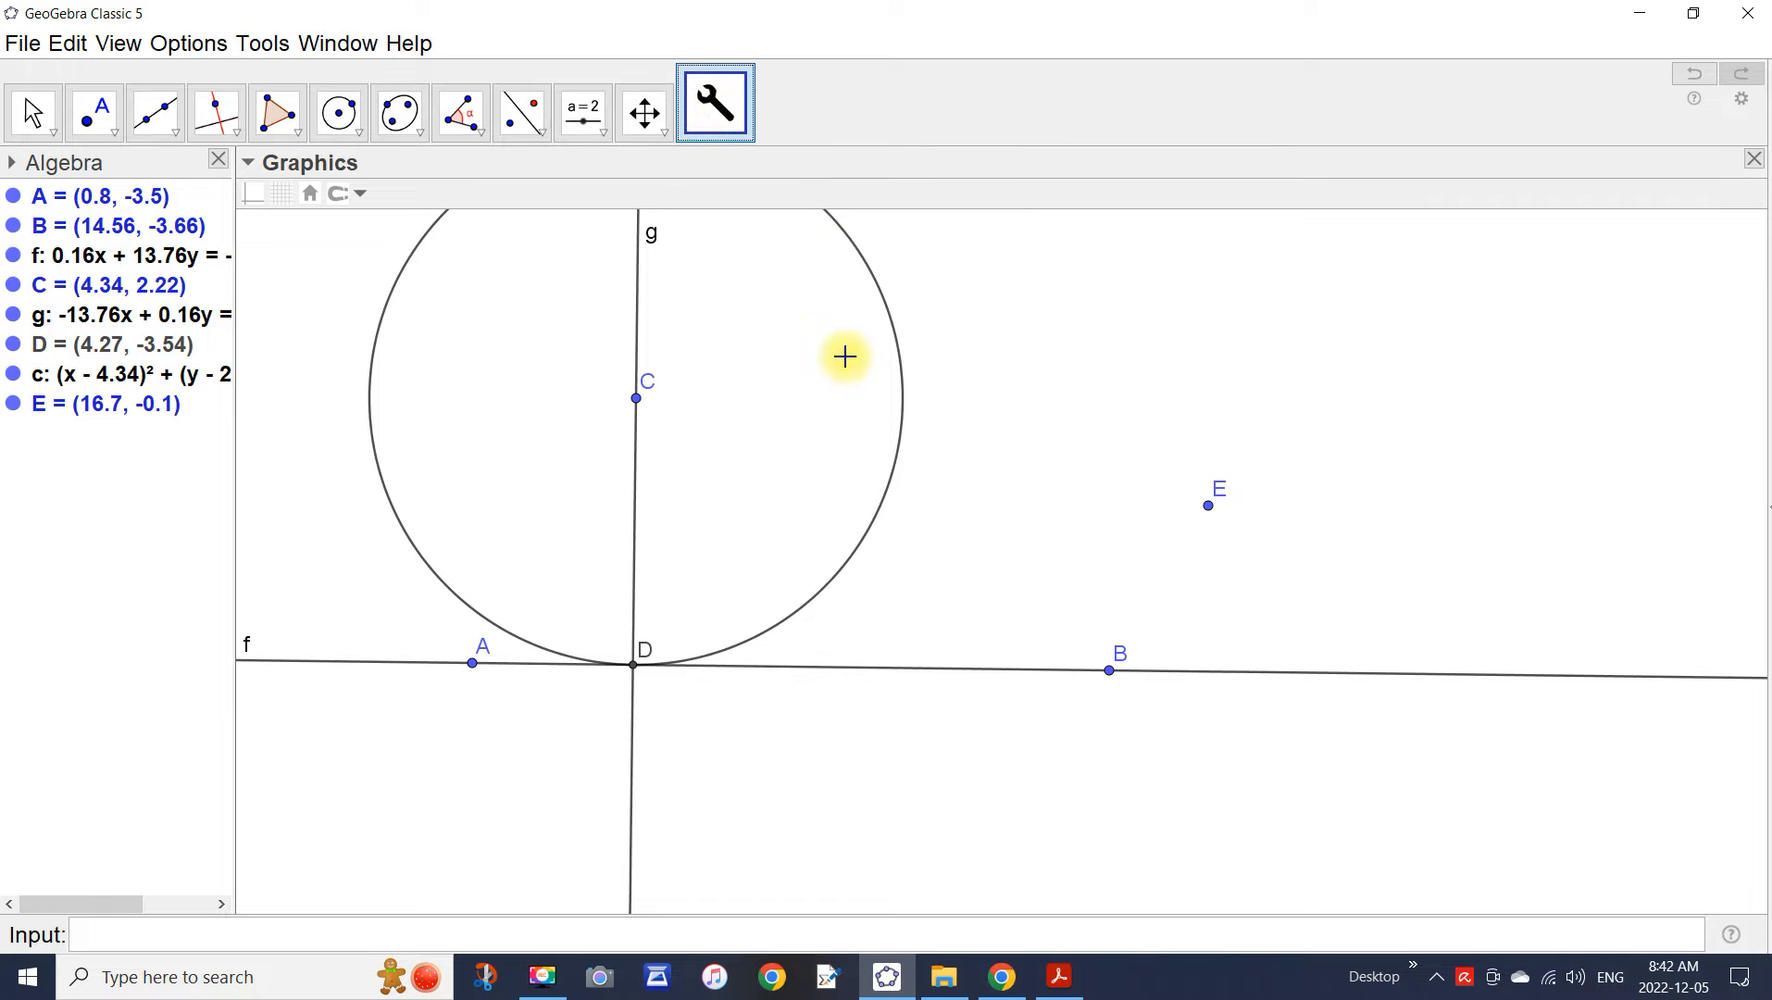
{"action": "left_click", "coordinate": [1209, 507]}
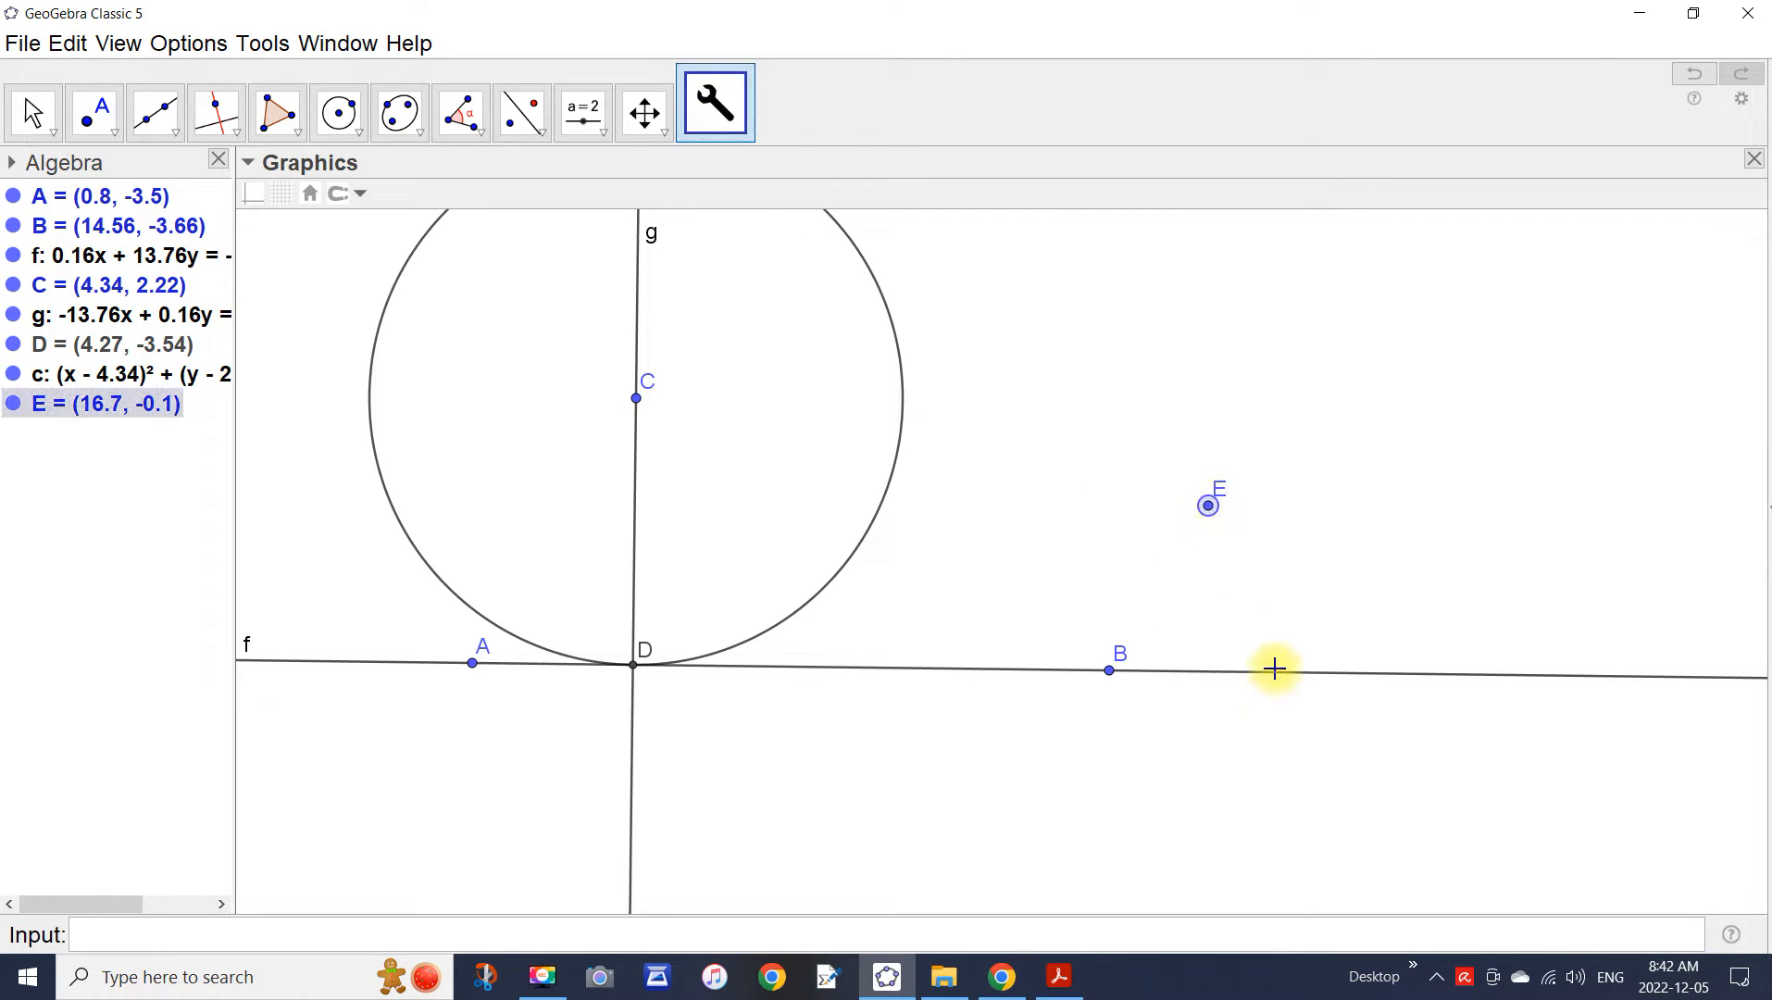
{"action": "left_click", "coordinate": [1280, 677]}
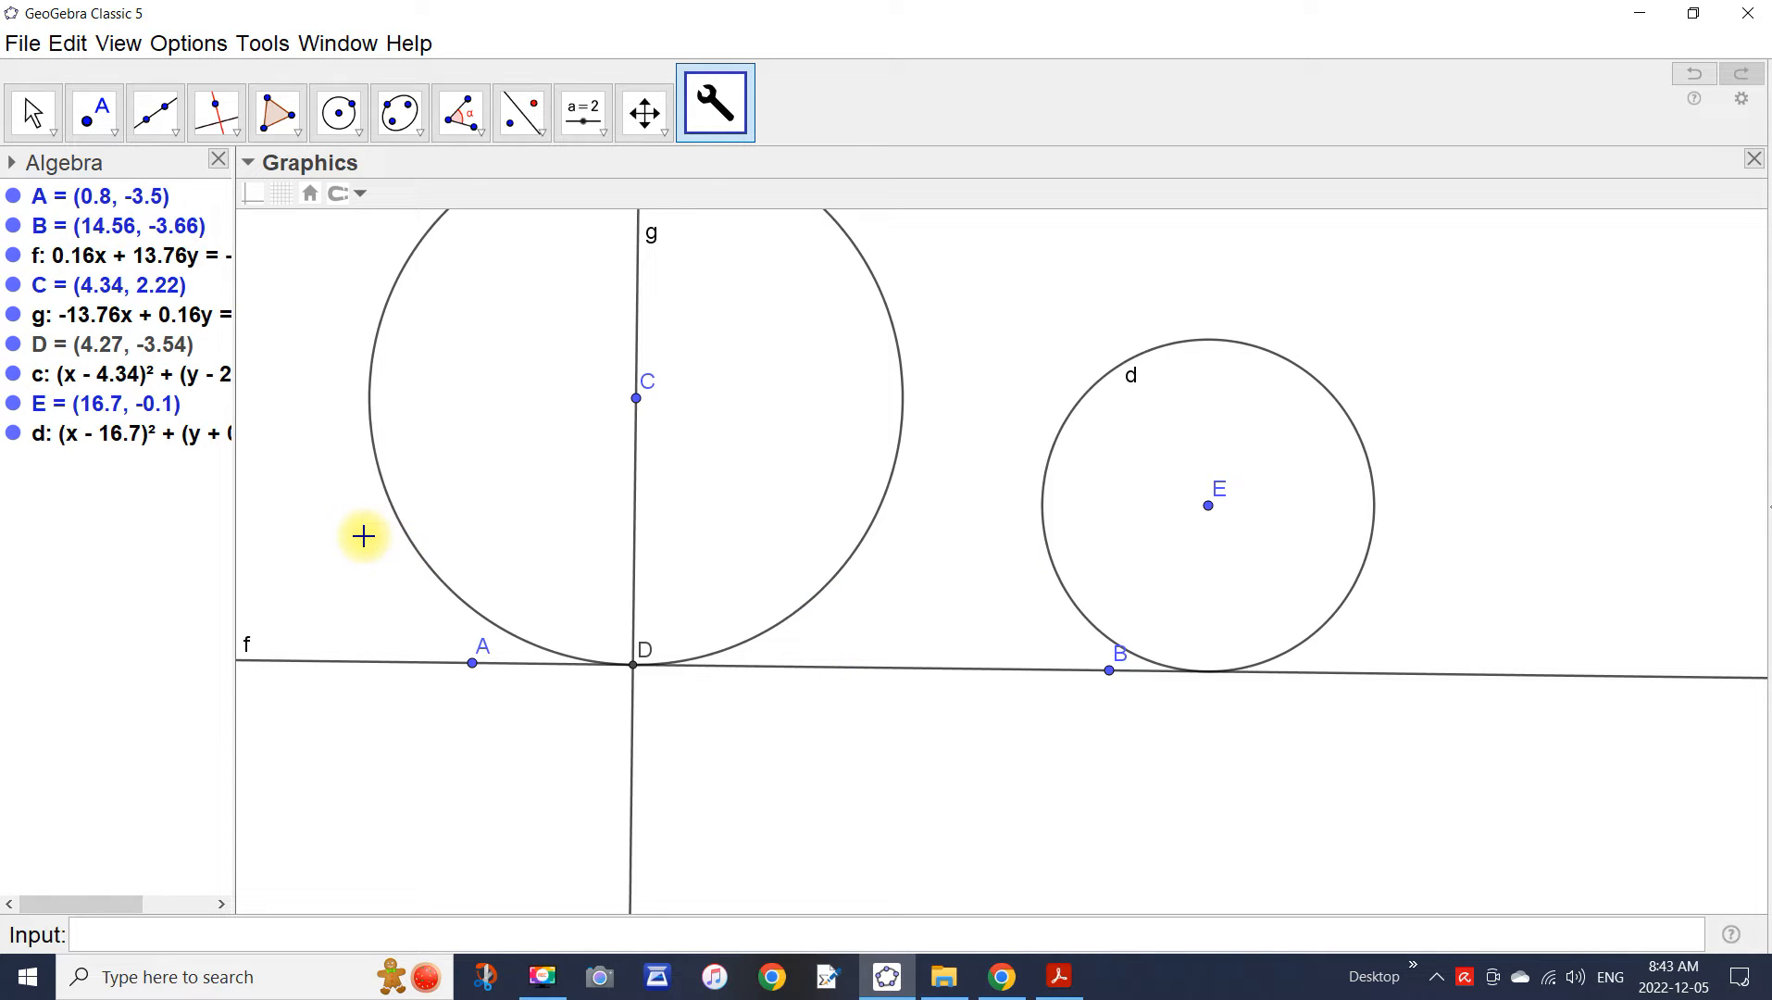
Delete the whole construction and draw a new line through points at about (1.2, -1.9) and (12.6, -2.1).
{"action": "key", "text": "ctrl+a"}
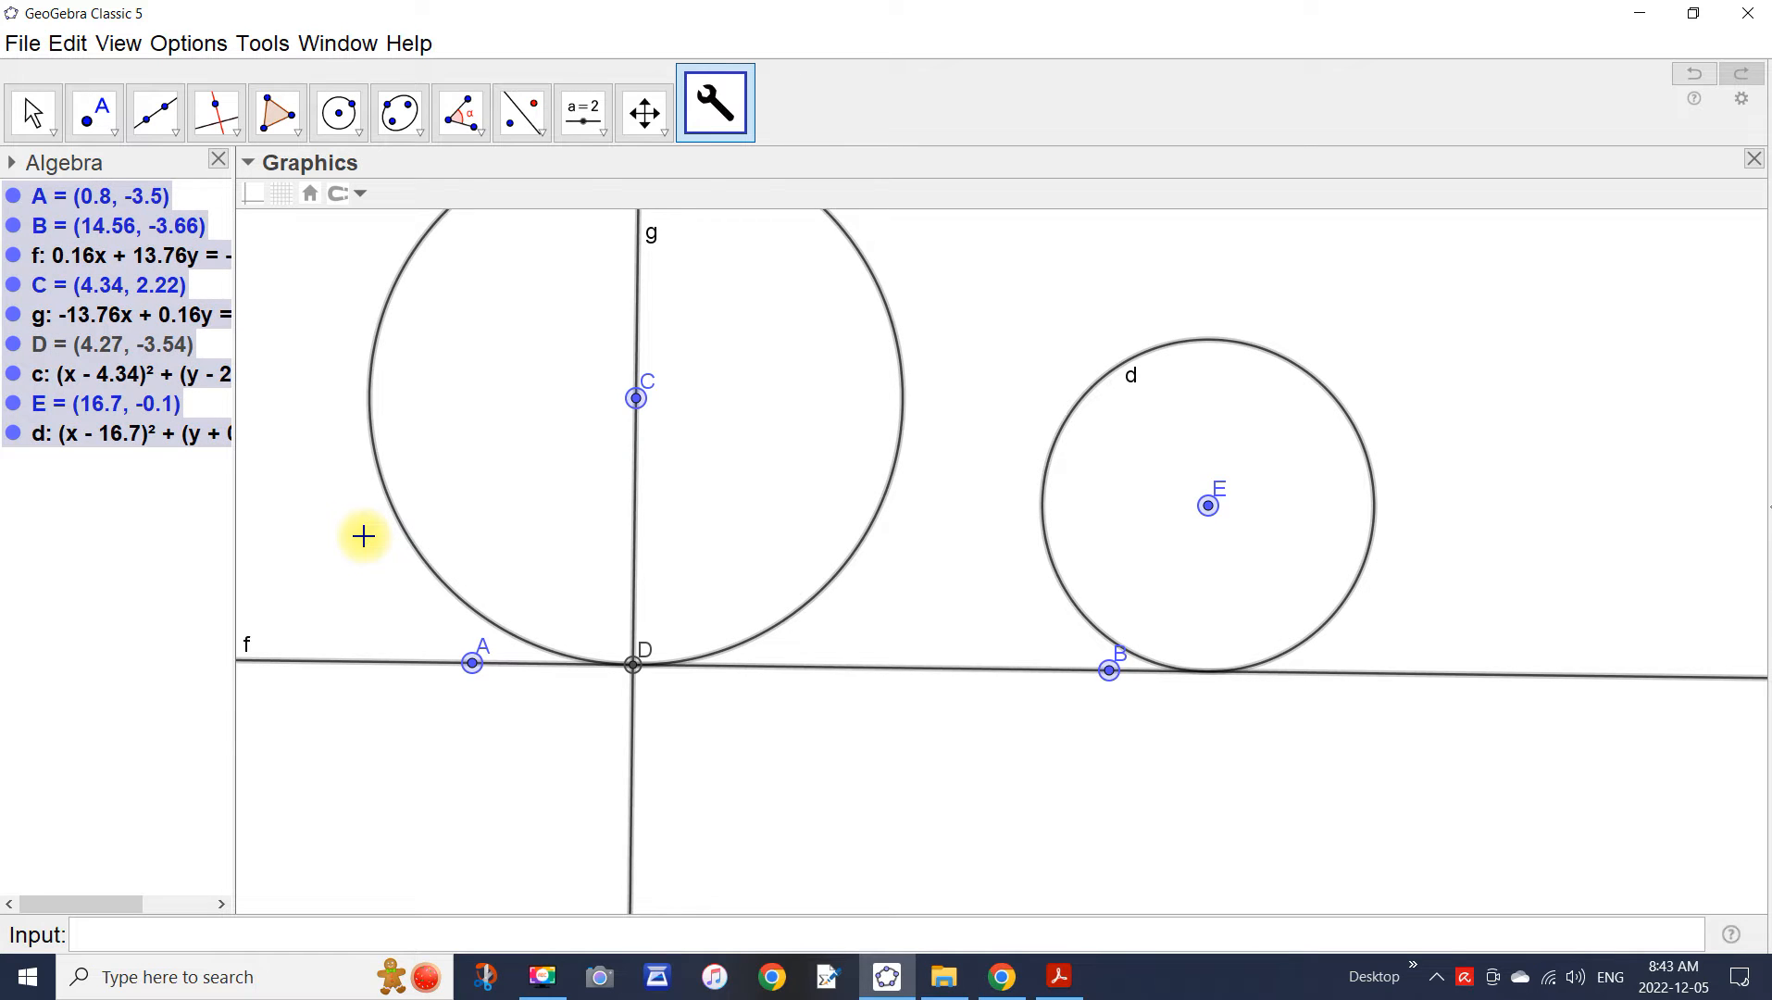
{"action": "key", "text": "Delete"}
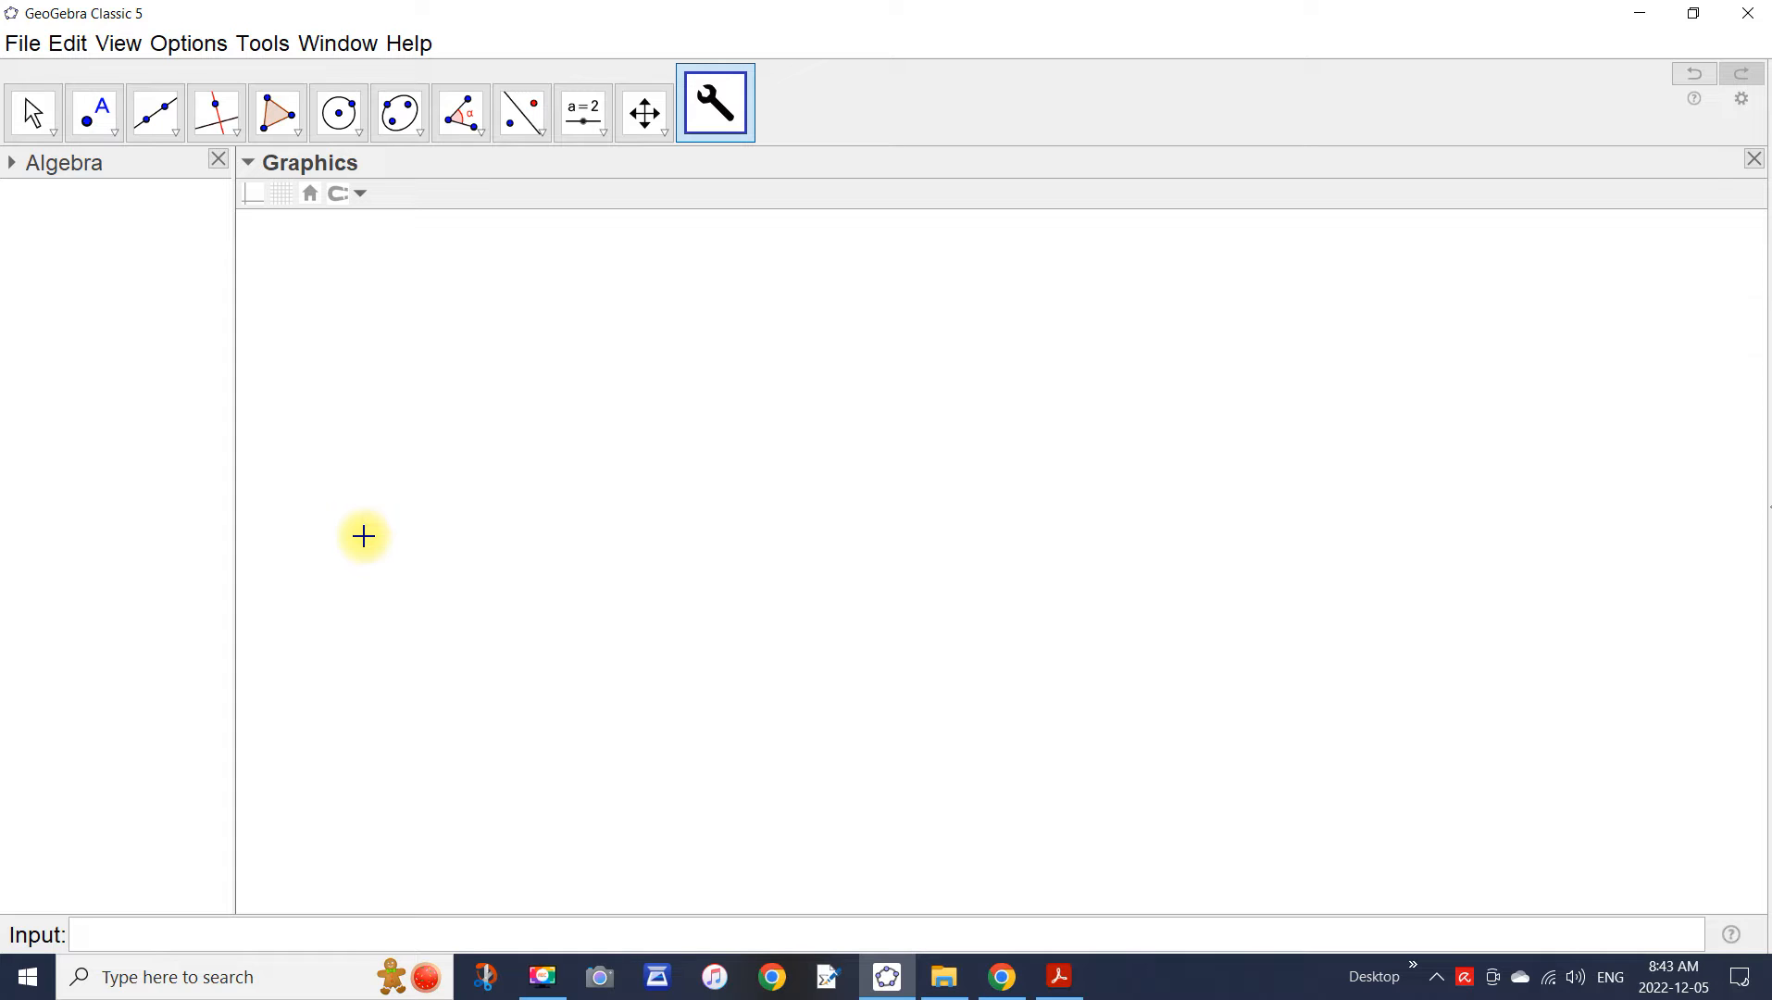
{"action": "left_click", "coordinate": [156, 112]}
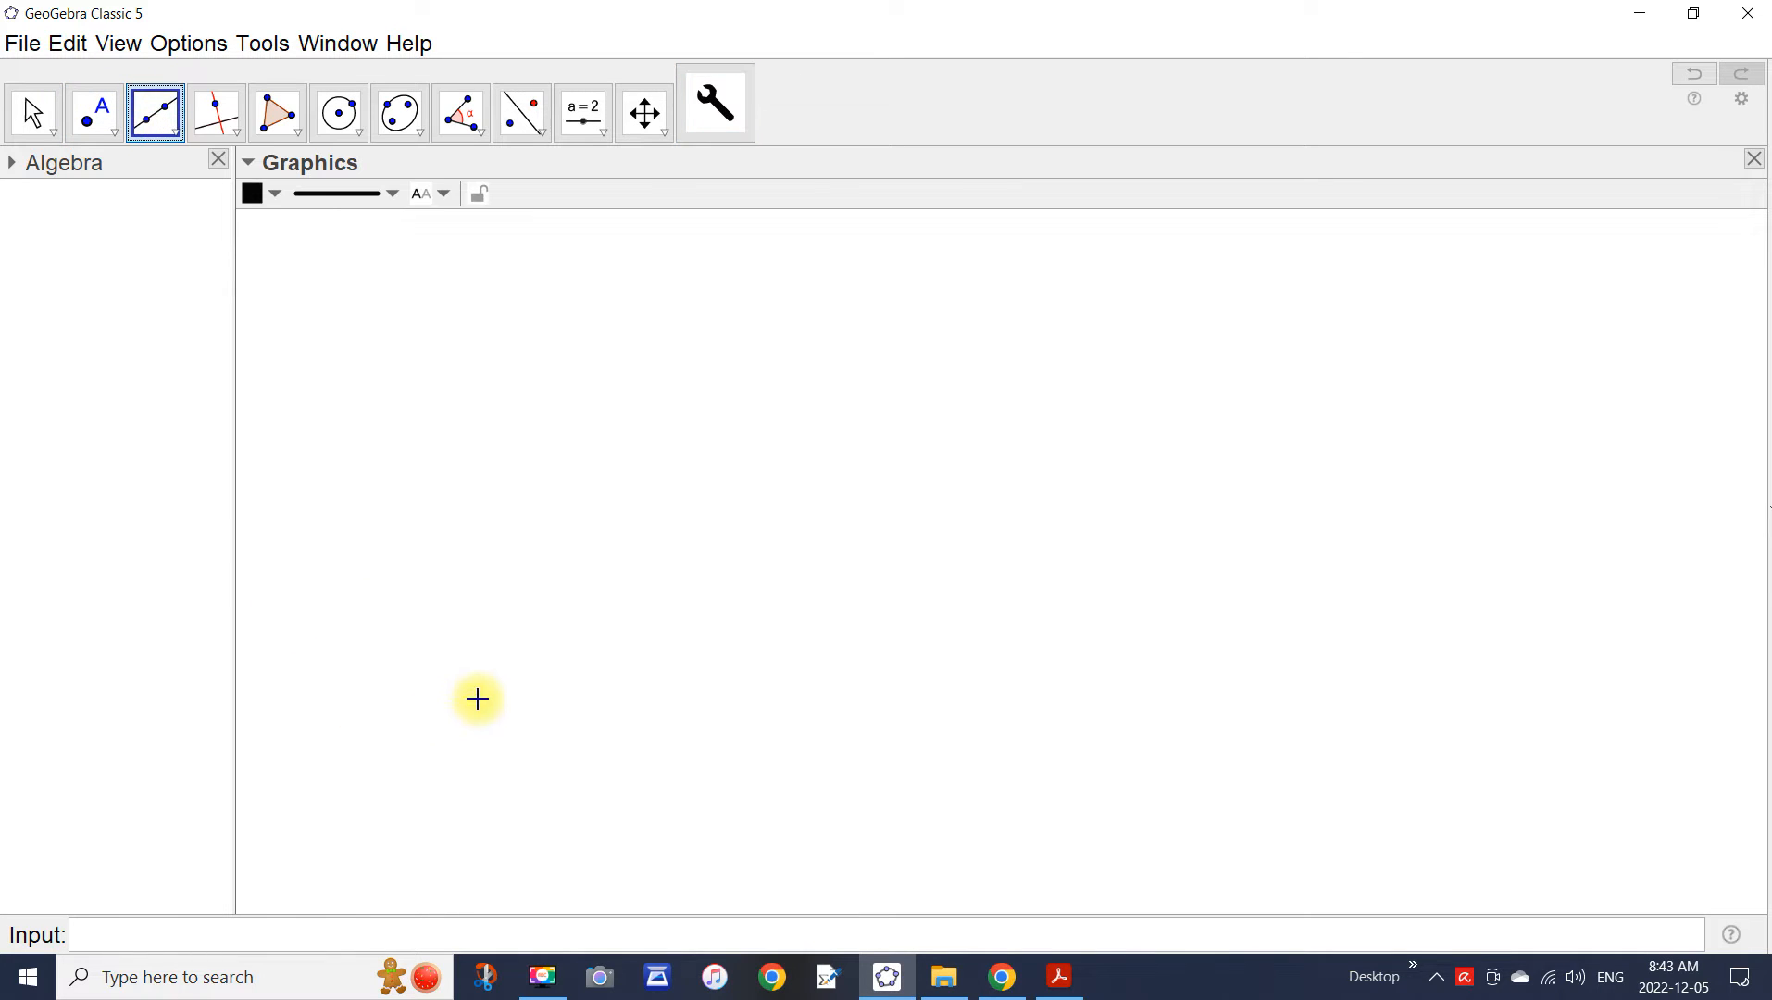
{"action": "left_click", "coordinate": [491, 589]}
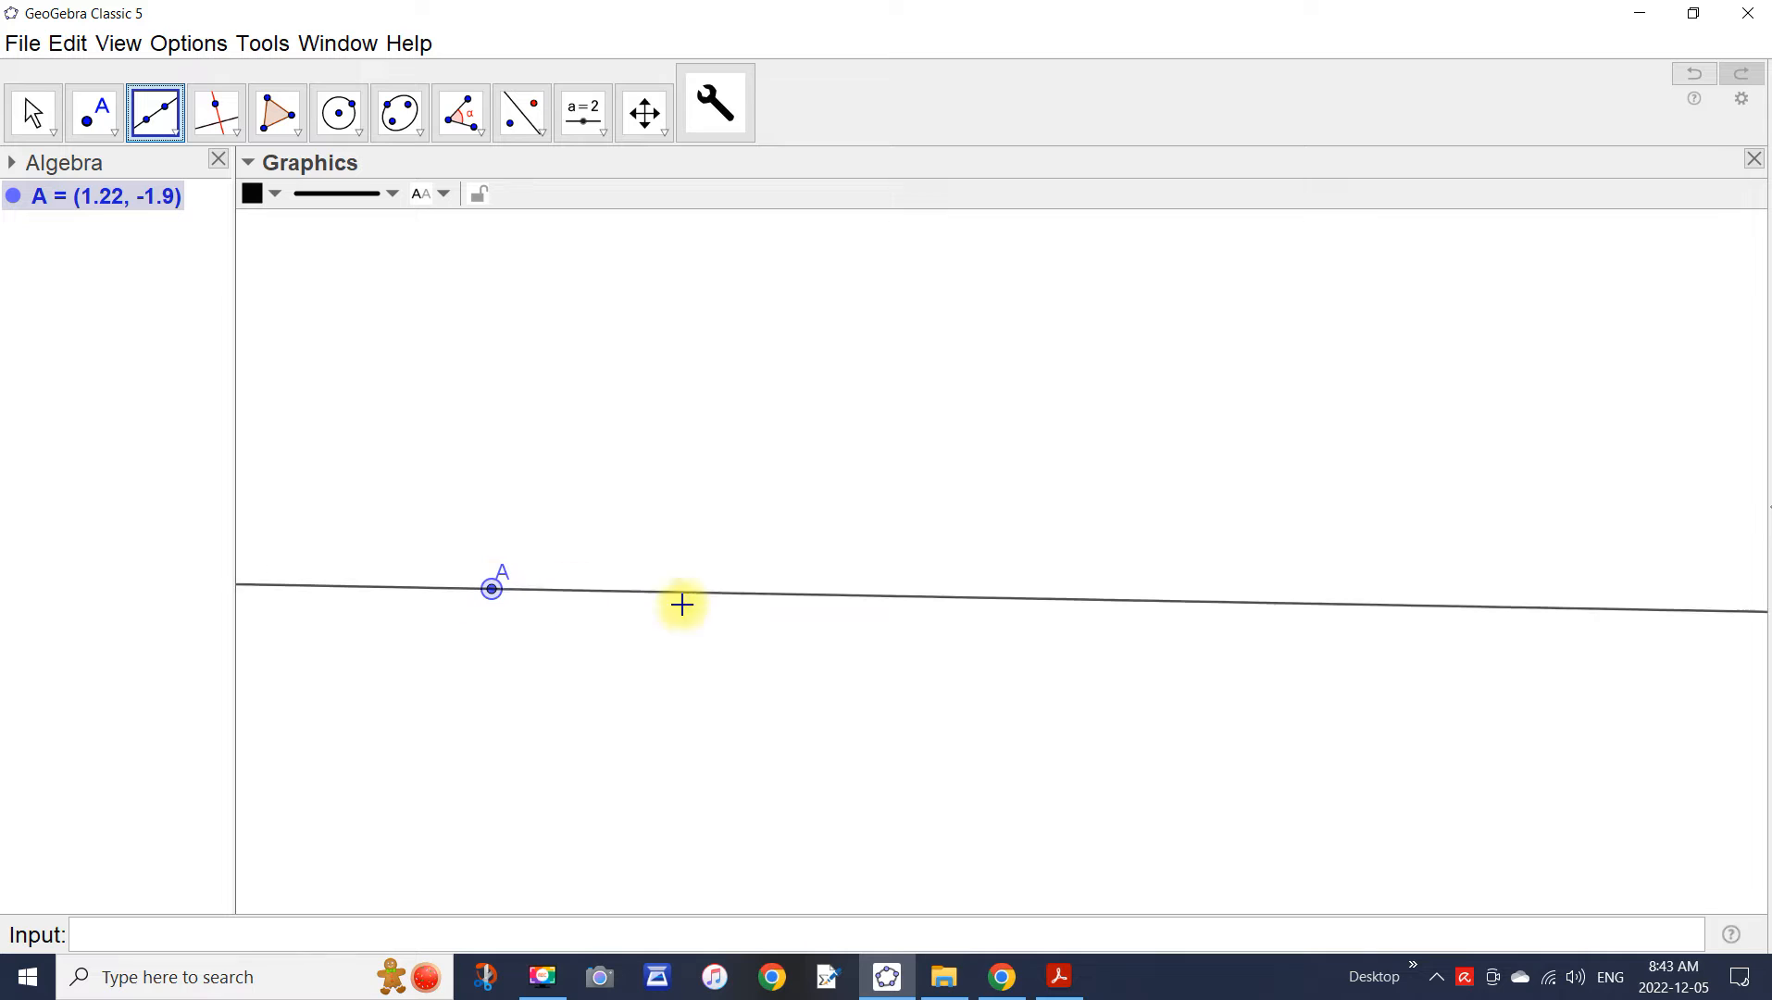
{"action": "left_click", "coordinate": [1018, 600]}
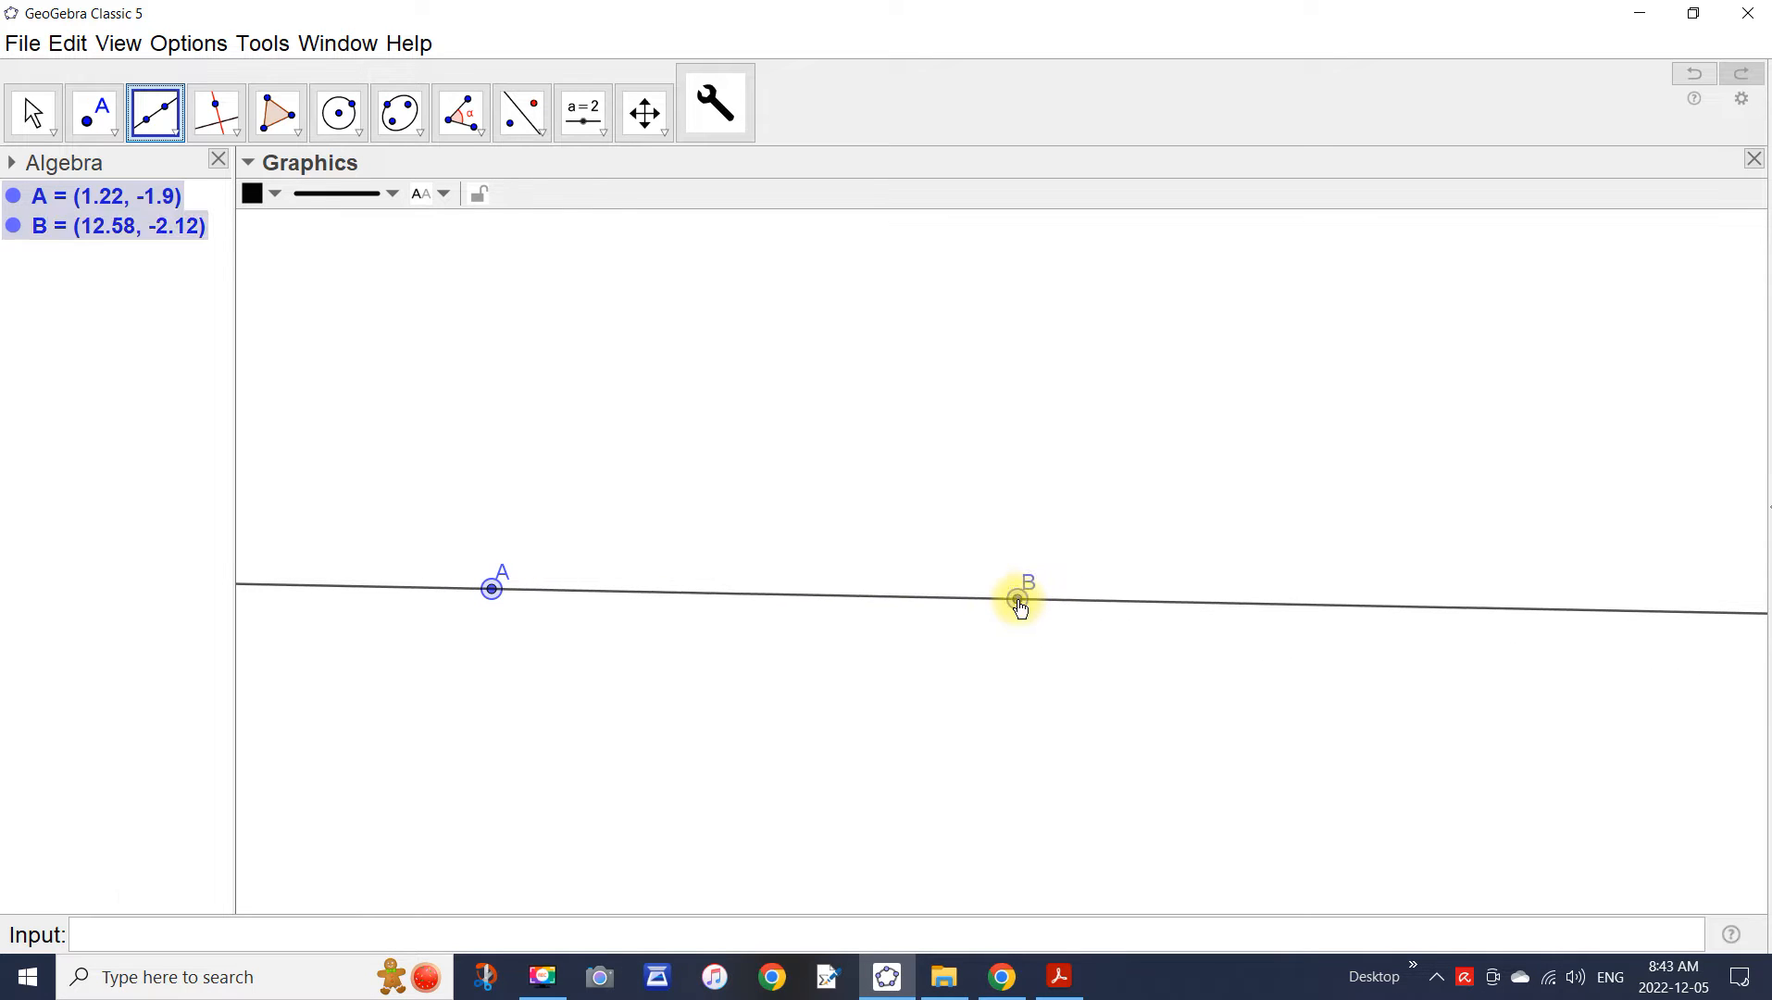
Place a point at about (6.4, 2.3) above the line and reflect it about line f.
{"action": "left_click", "coordinate": [101, 117]}
{"action": "left_click", "coordinate": [732, 395]}
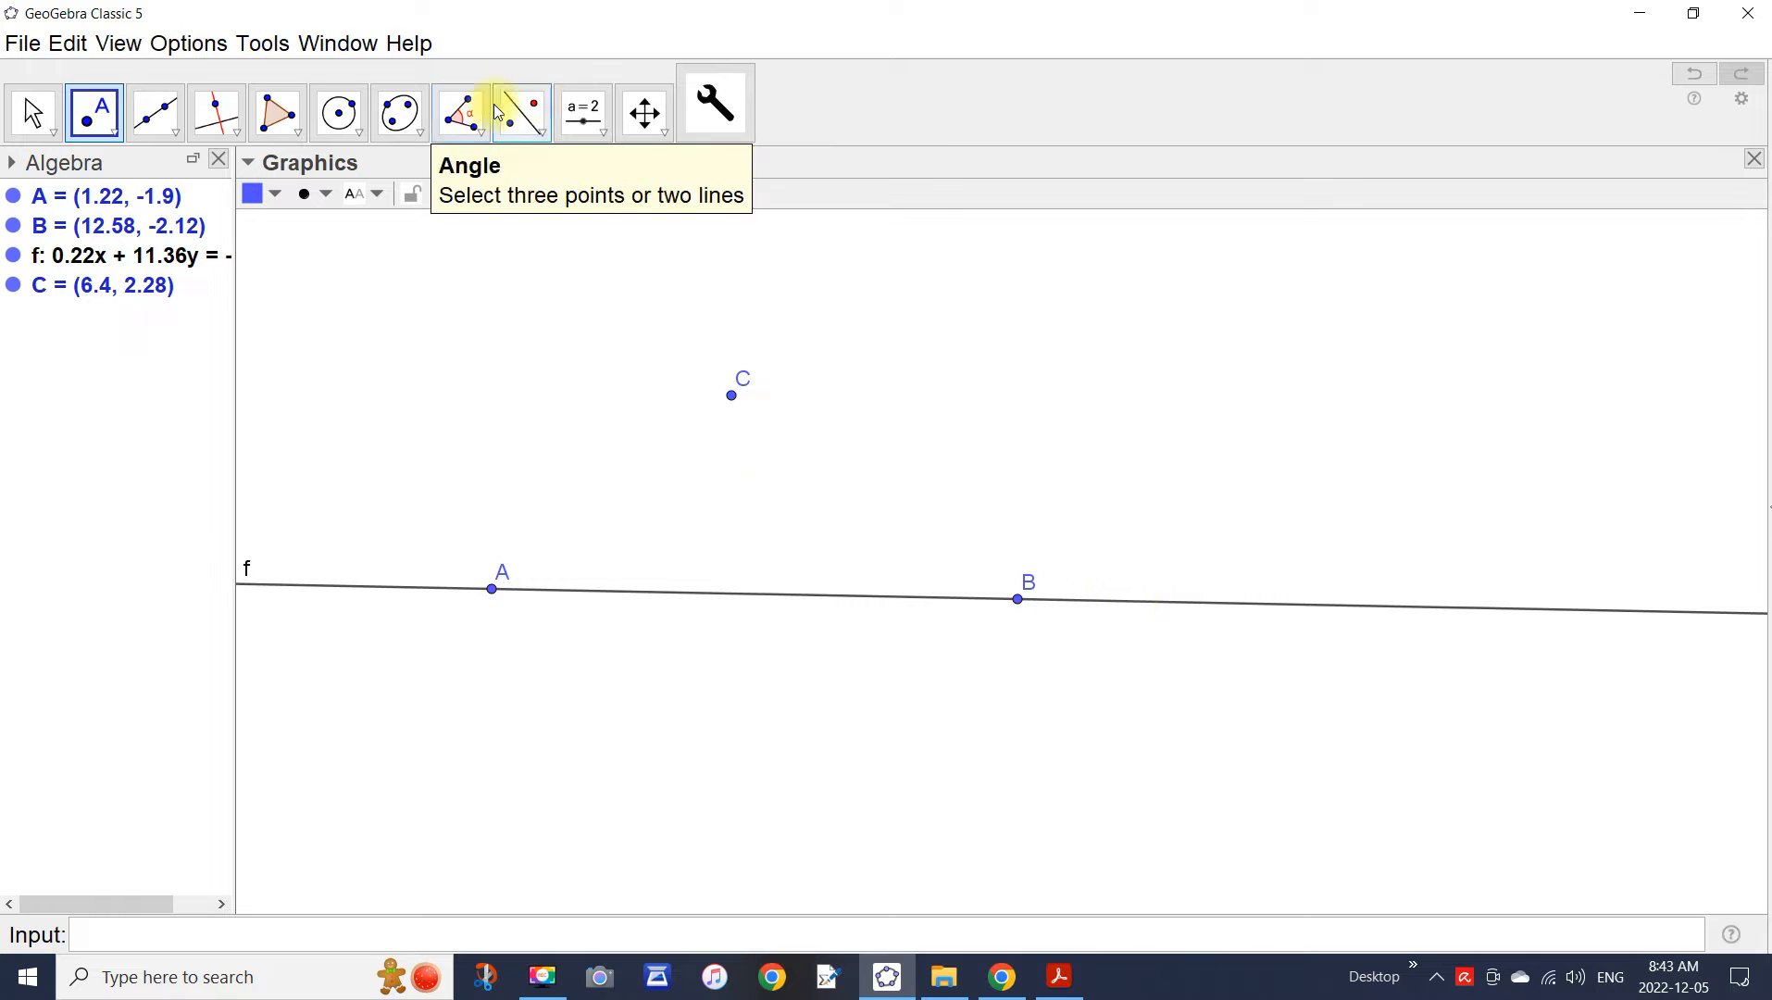
{"action": "left_click", "coordinate": [525, 129]}
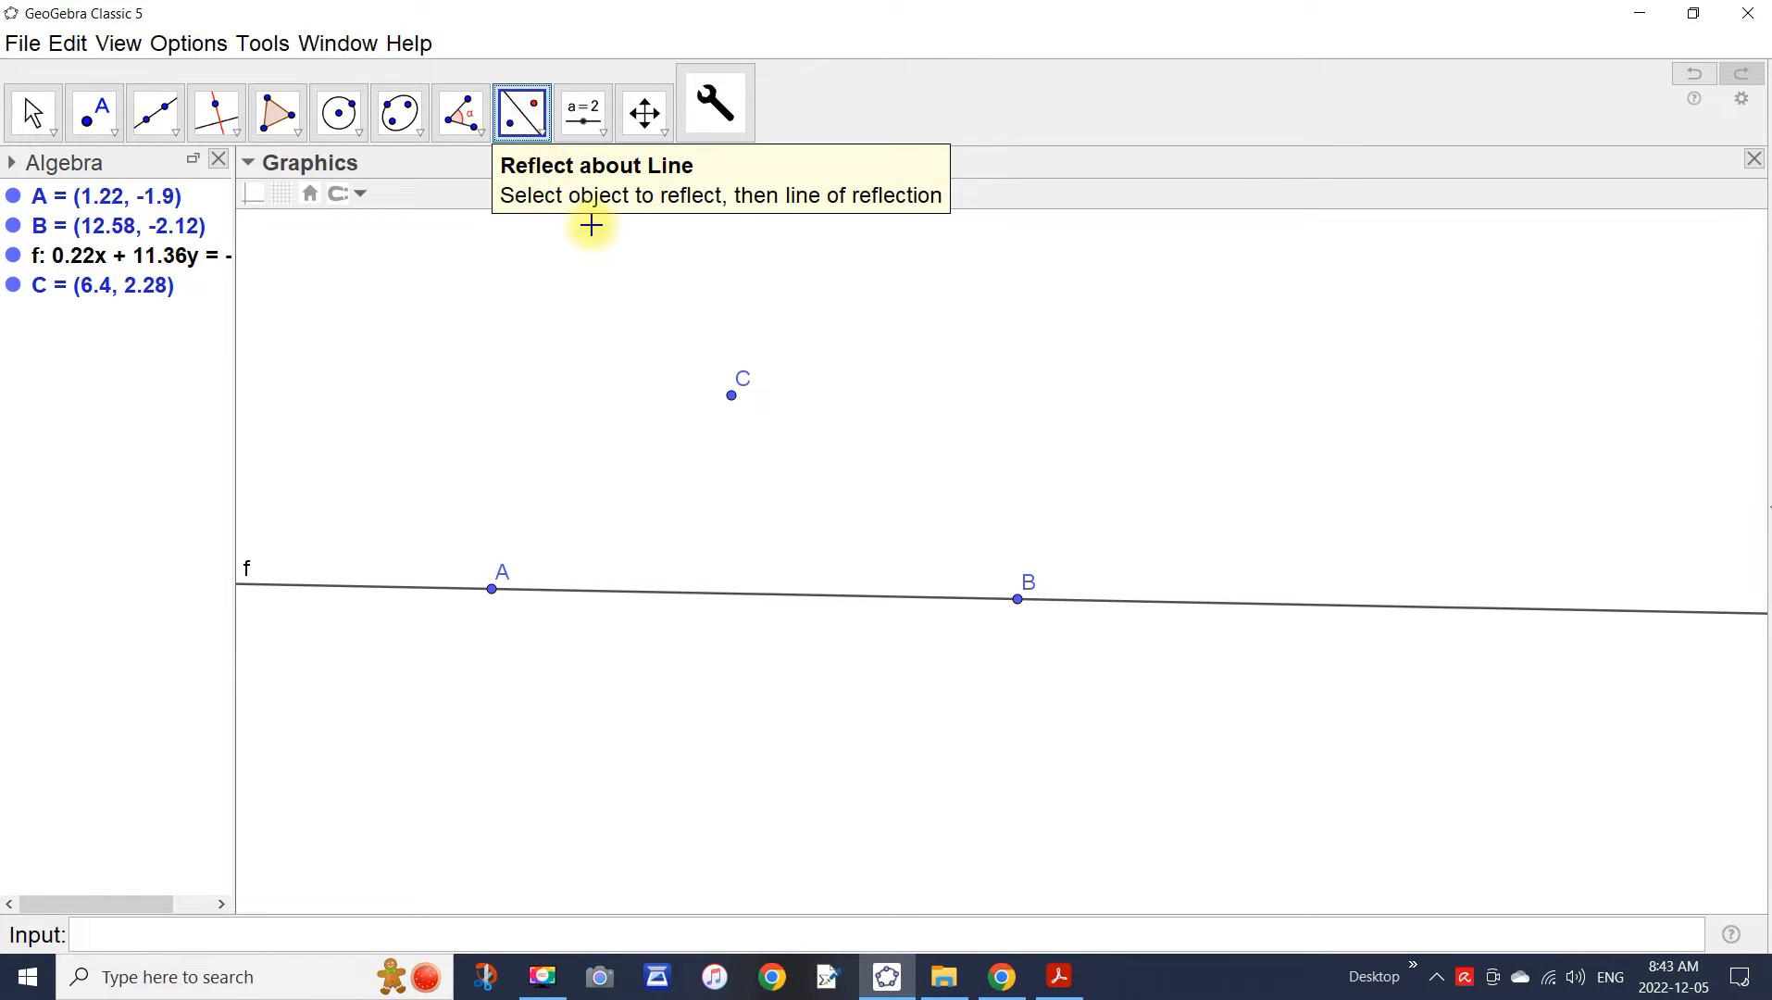
{"action": "left_click", "coordinate": [732, 406]}
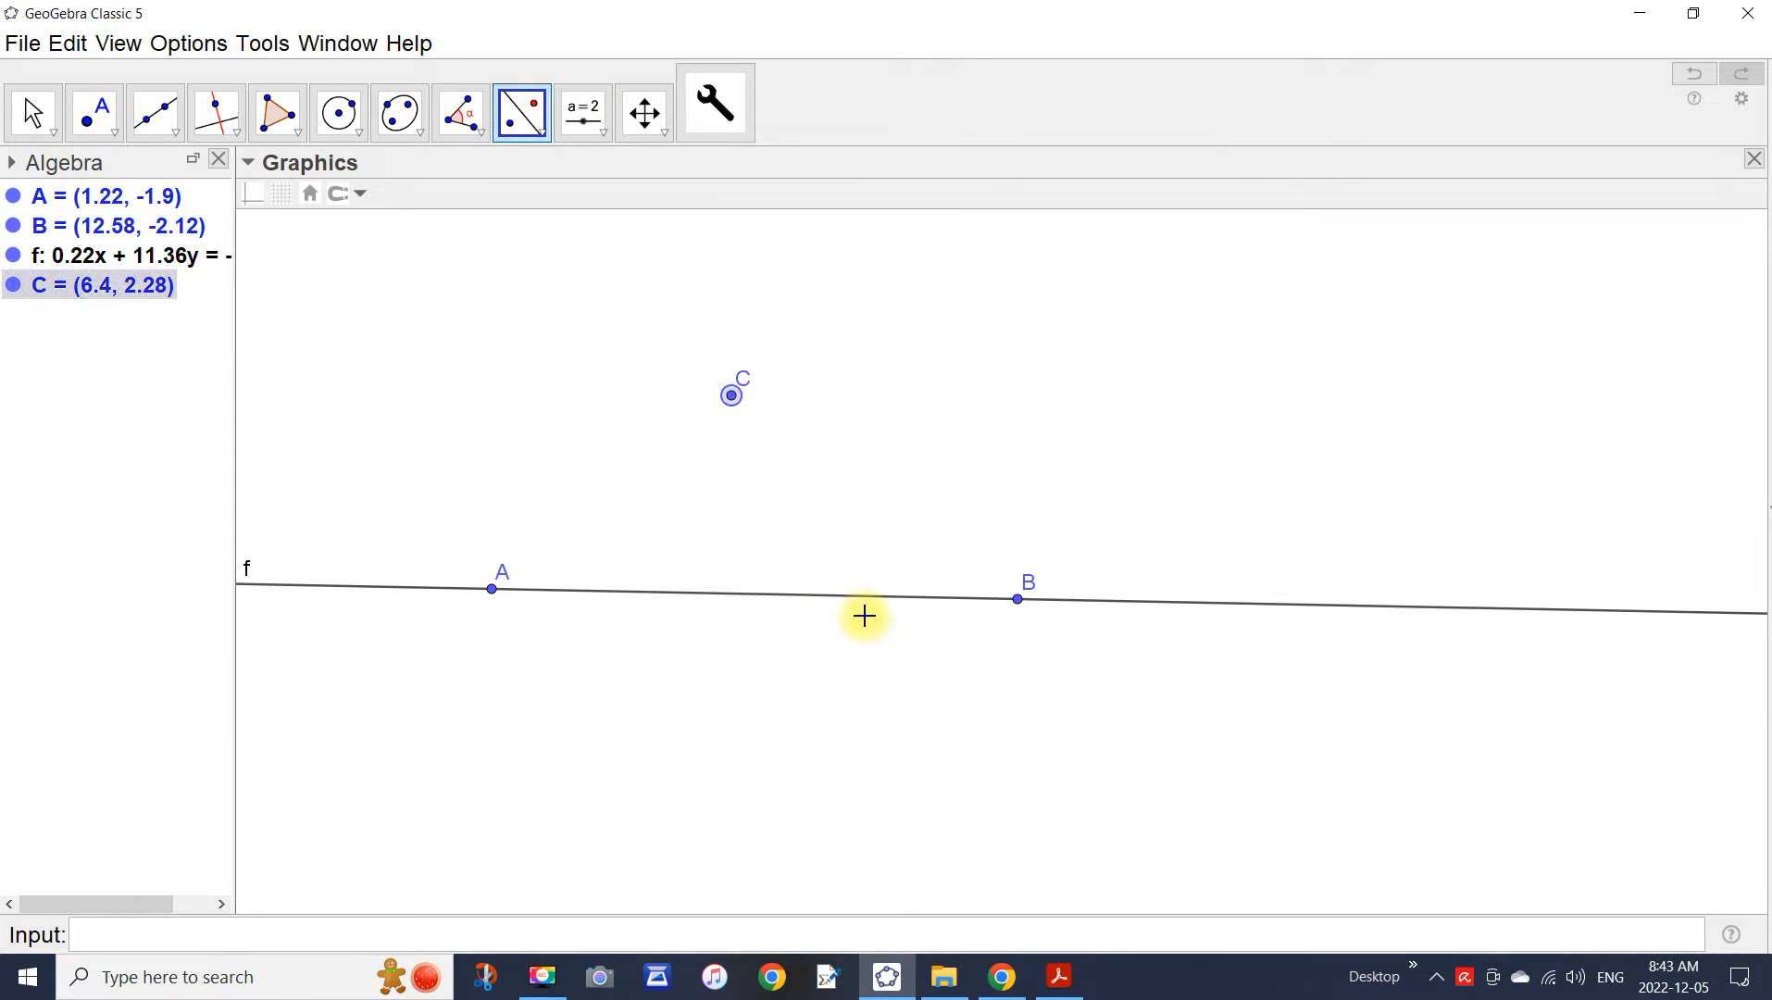
{"action": "left_click", "coordinate": [858, 595]}
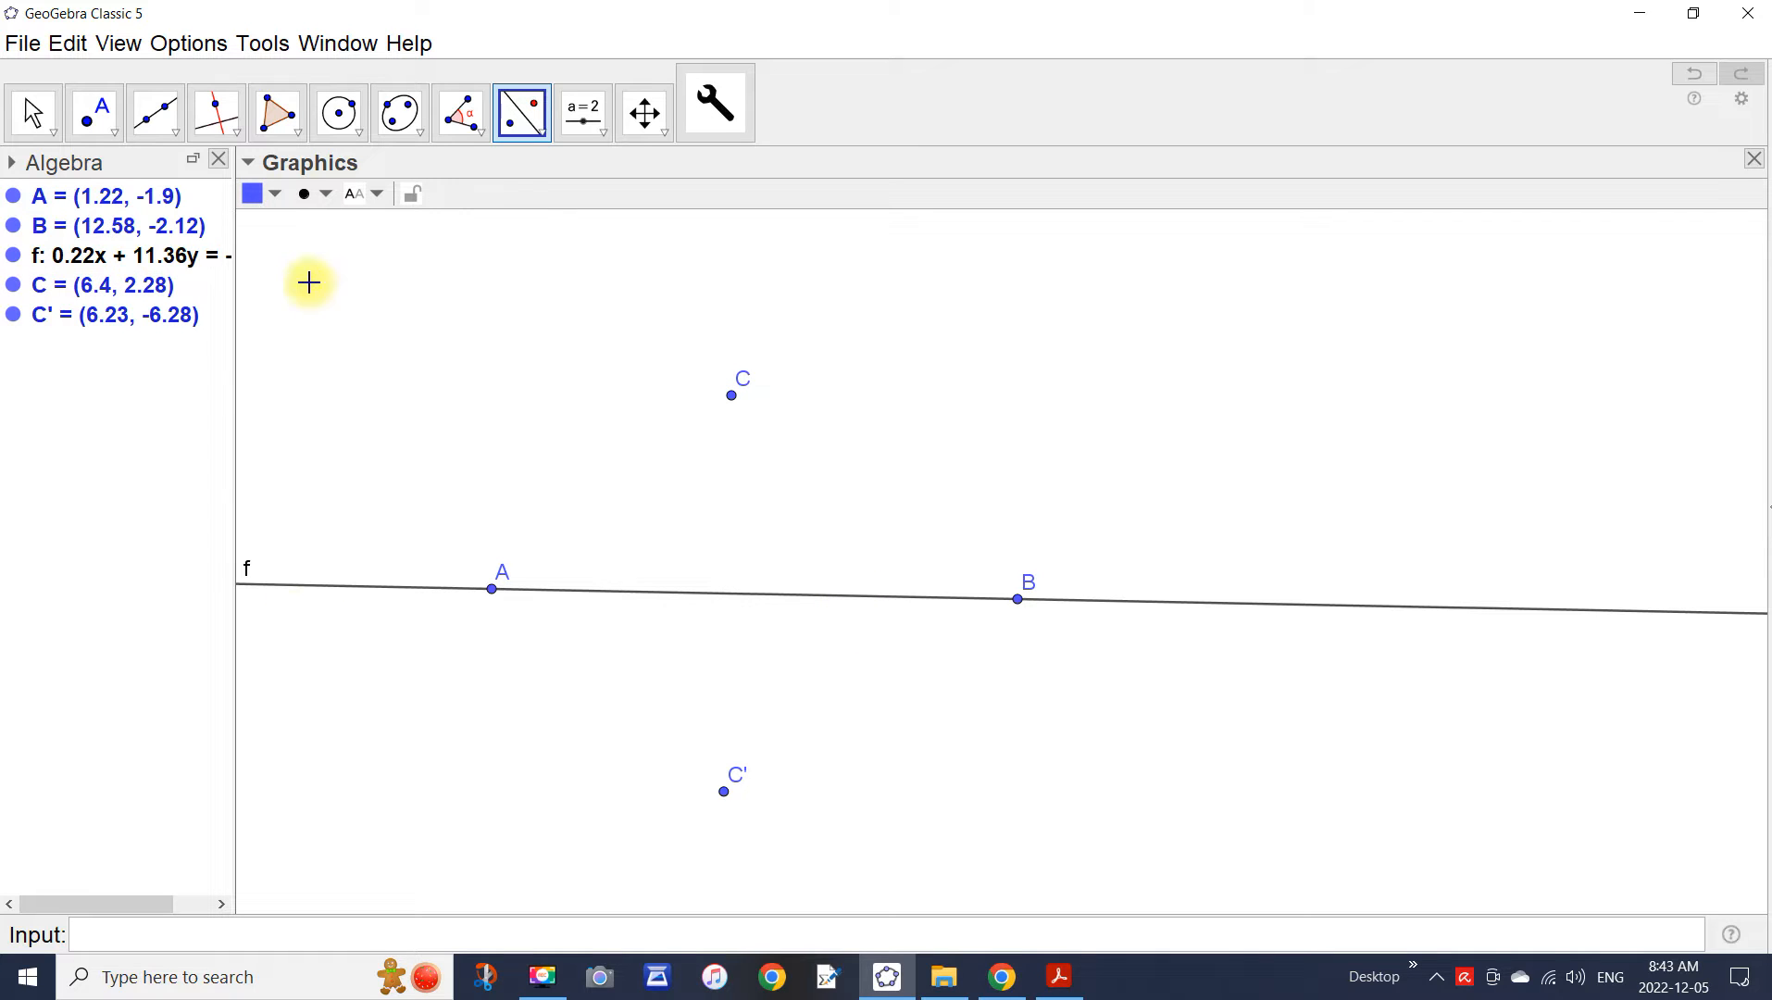
Construct a line through the reflected point C' parallel to line f.
{"action": "left_click", "coordinate": [221, 123]}
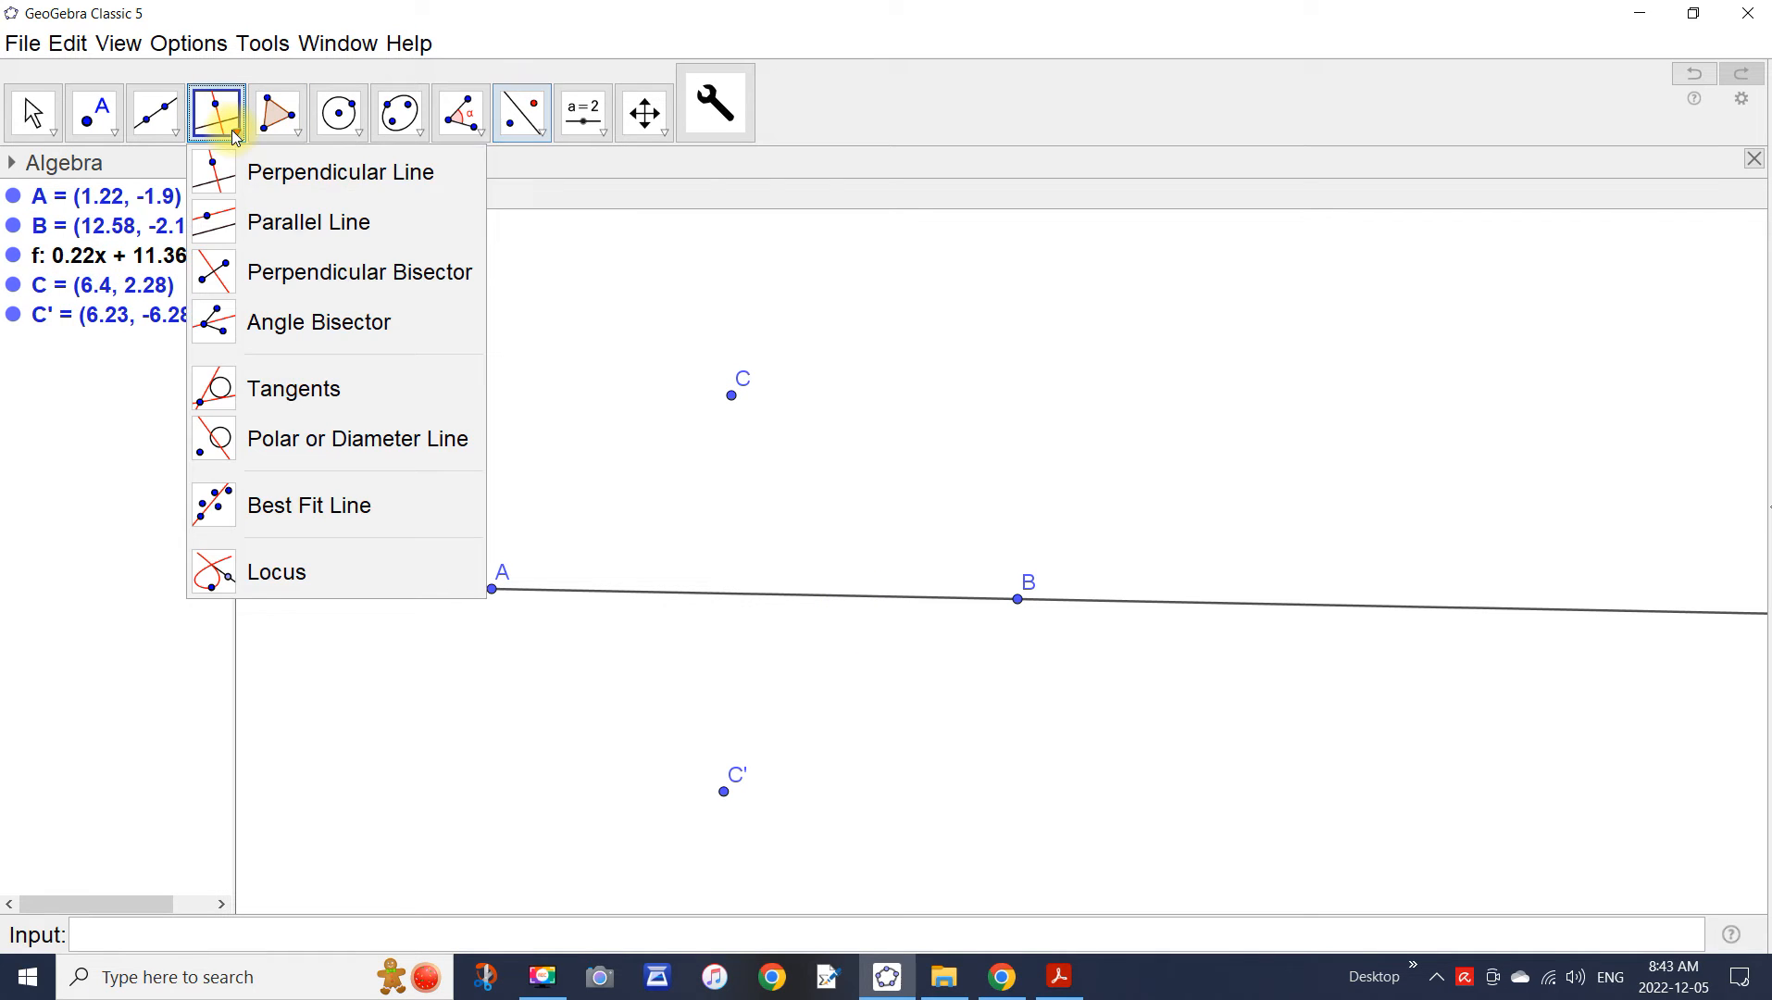
{"action": "left_click", "coordinate": [262, 223]}
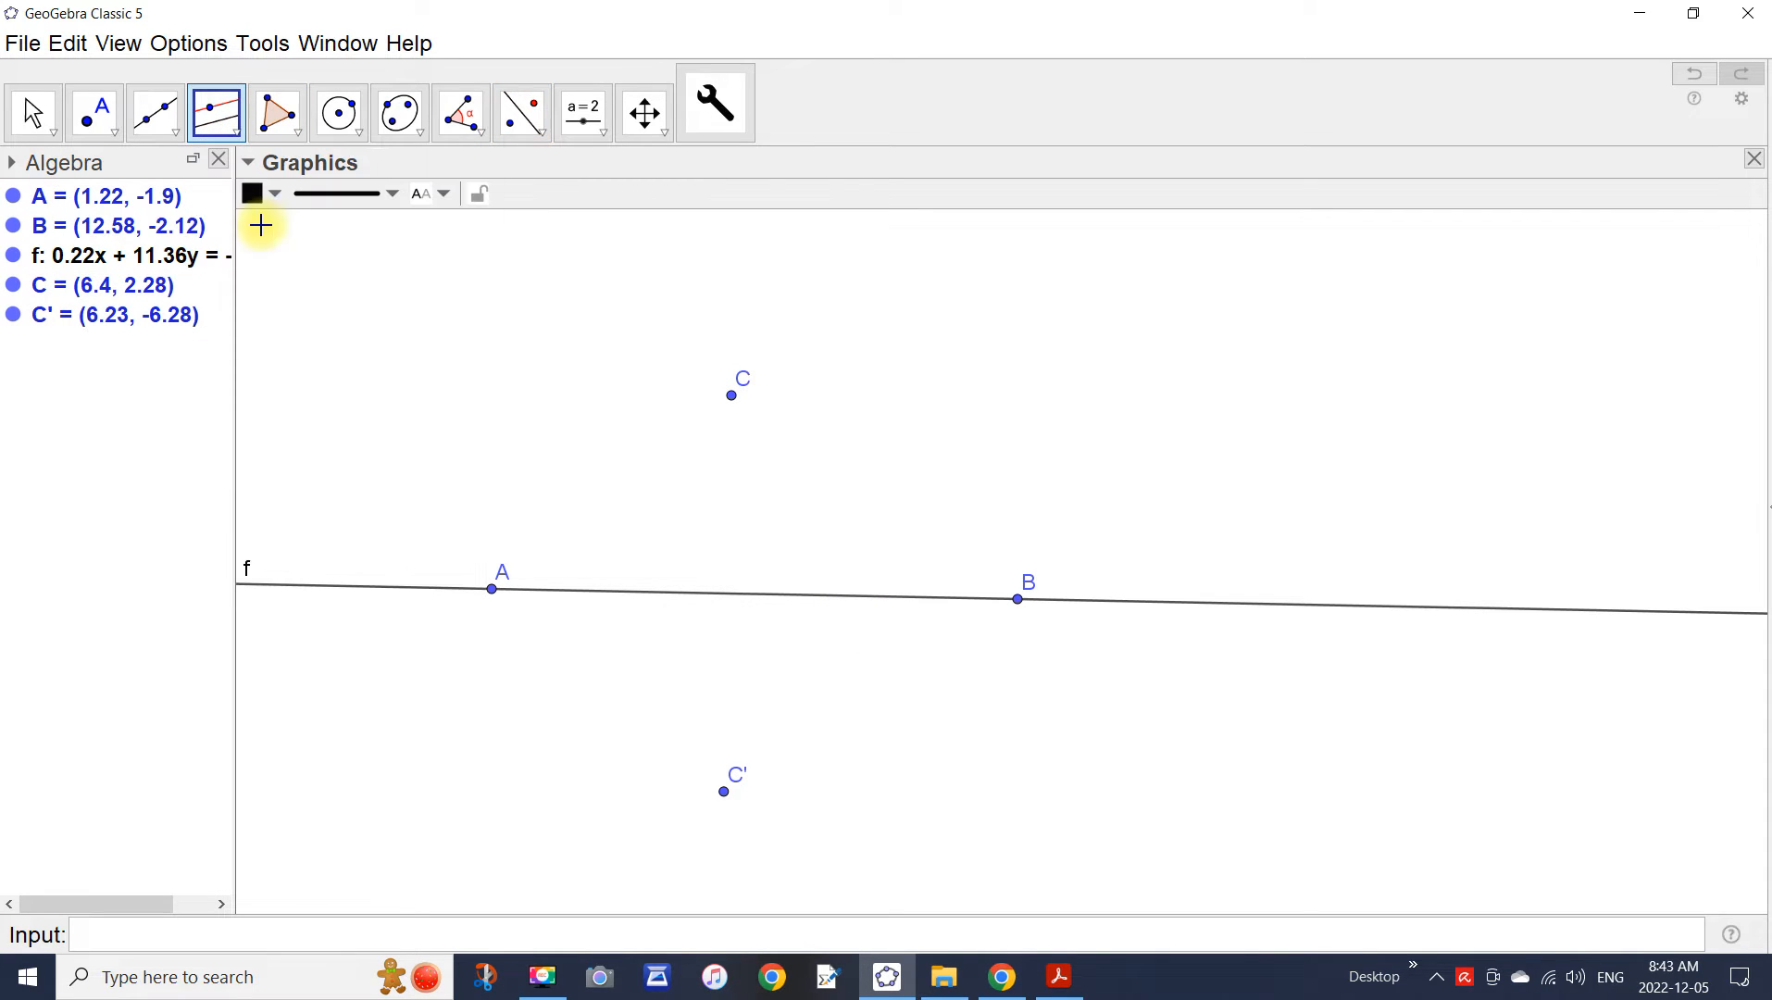
{"action": "left_click", "coordinate": [726, 795]}
{"action": "left_click", "coordinate": [797, 605]}
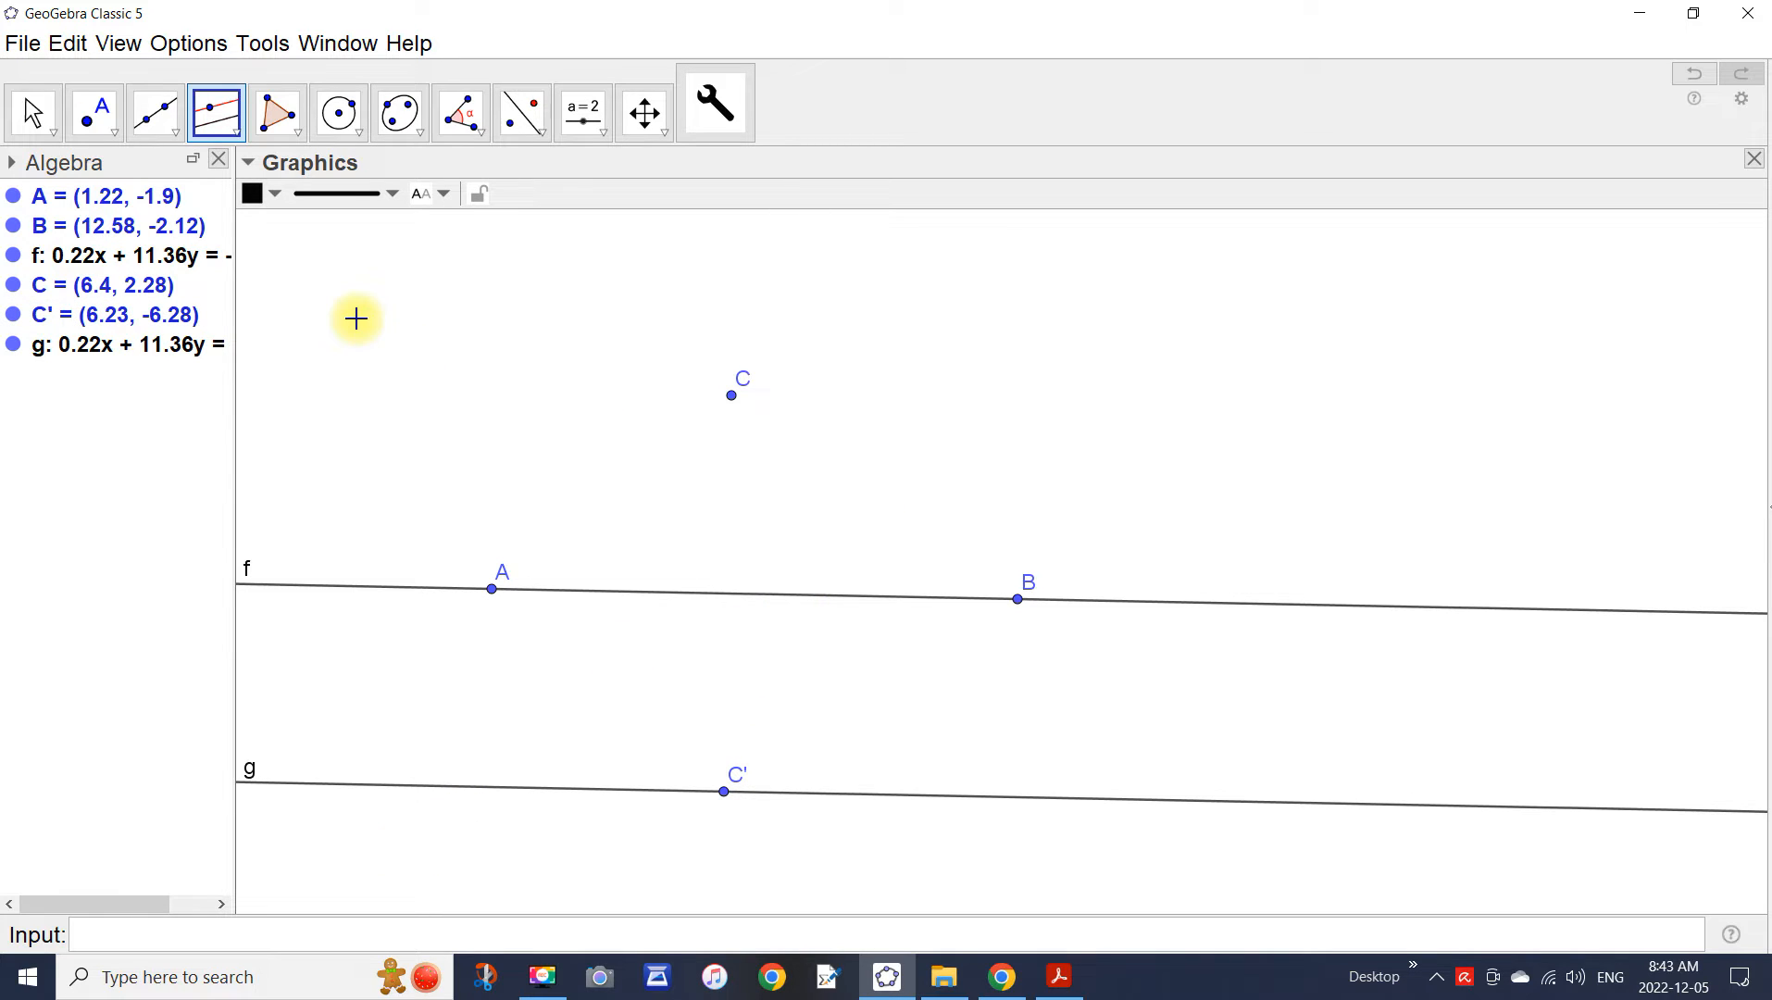
Construct a parabola with focus C and line g as its directrix.
{"action": "left_click", "coordinate": [423, 131]}
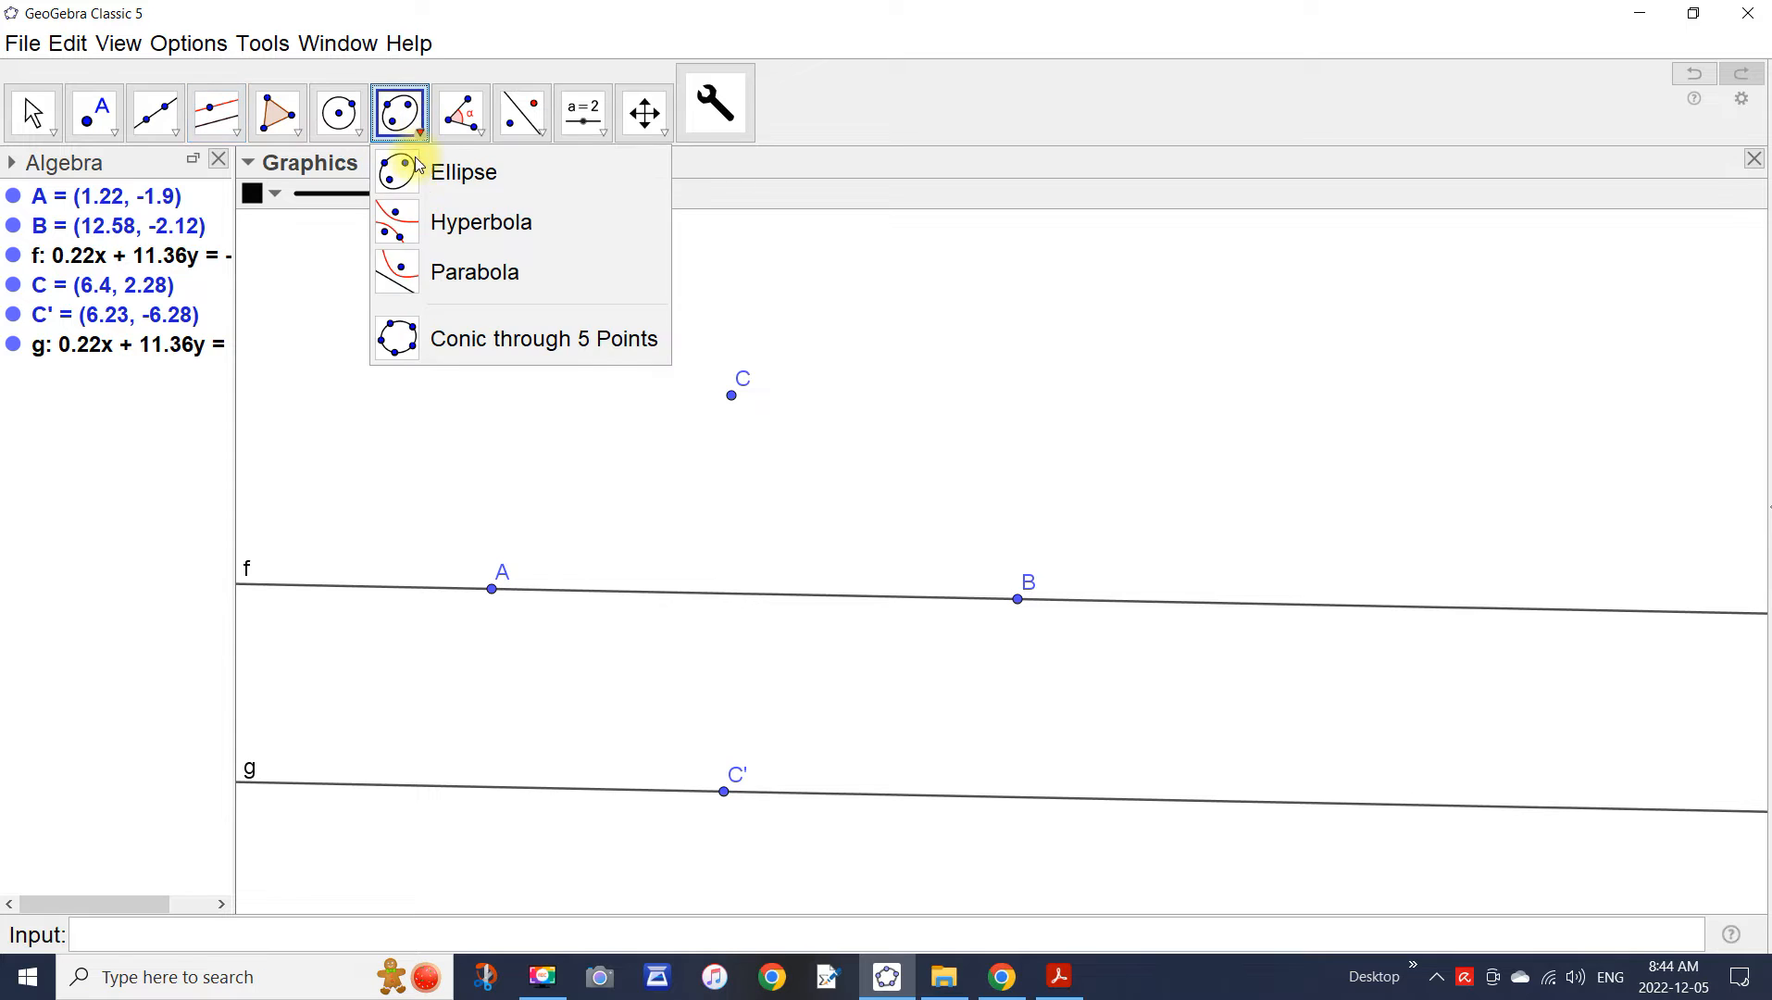
{"action": "left_click", "coordinate": [425, 272]}
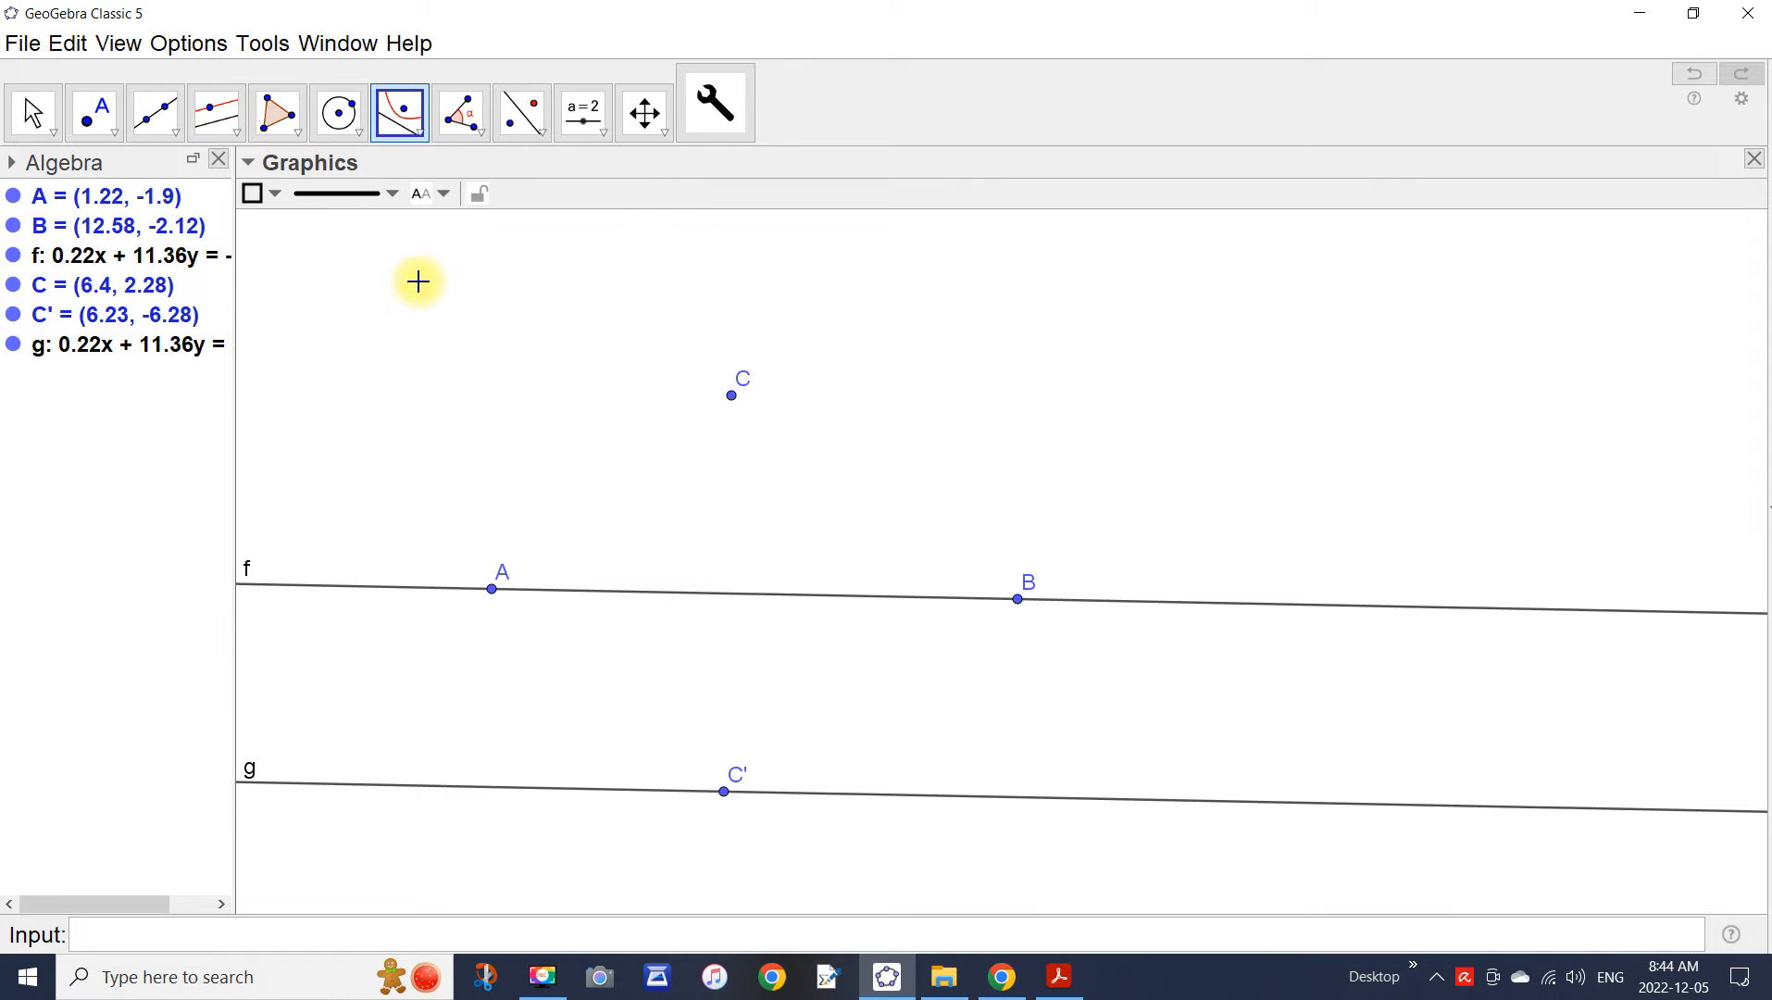
{"action": "left_click", "coordinate": [732, 398]}
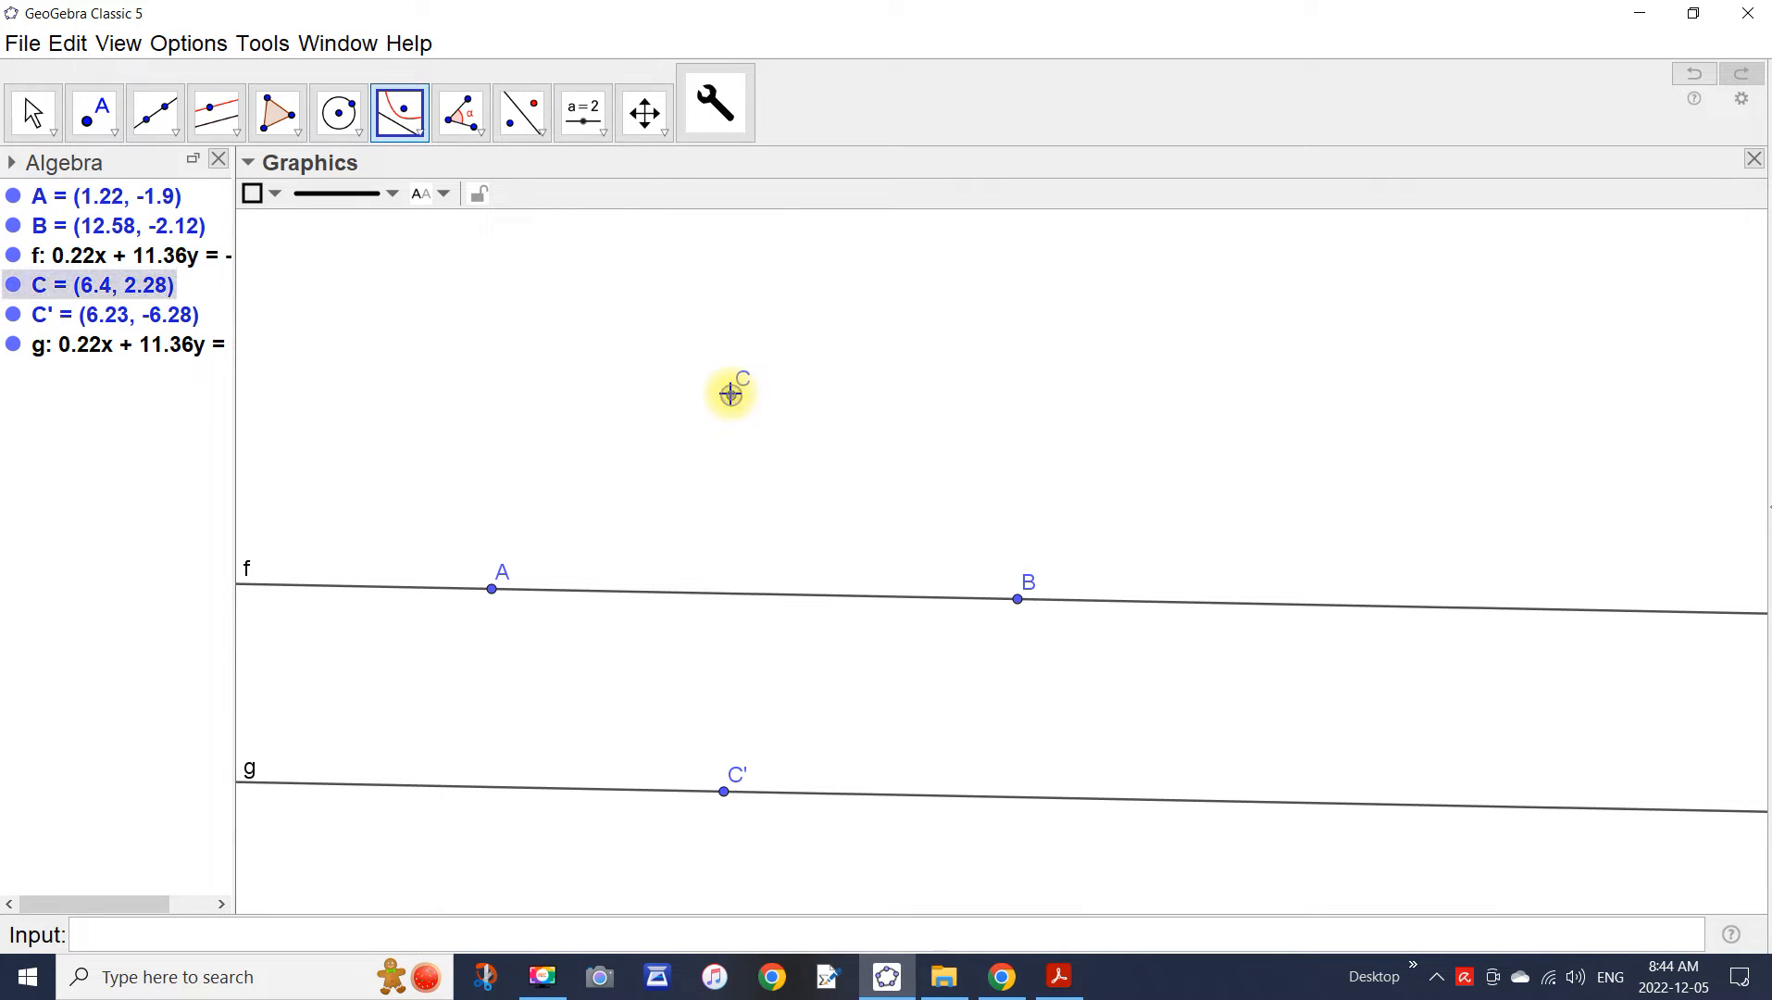
{"action": "left_click", "coordinate": [912, 800]}
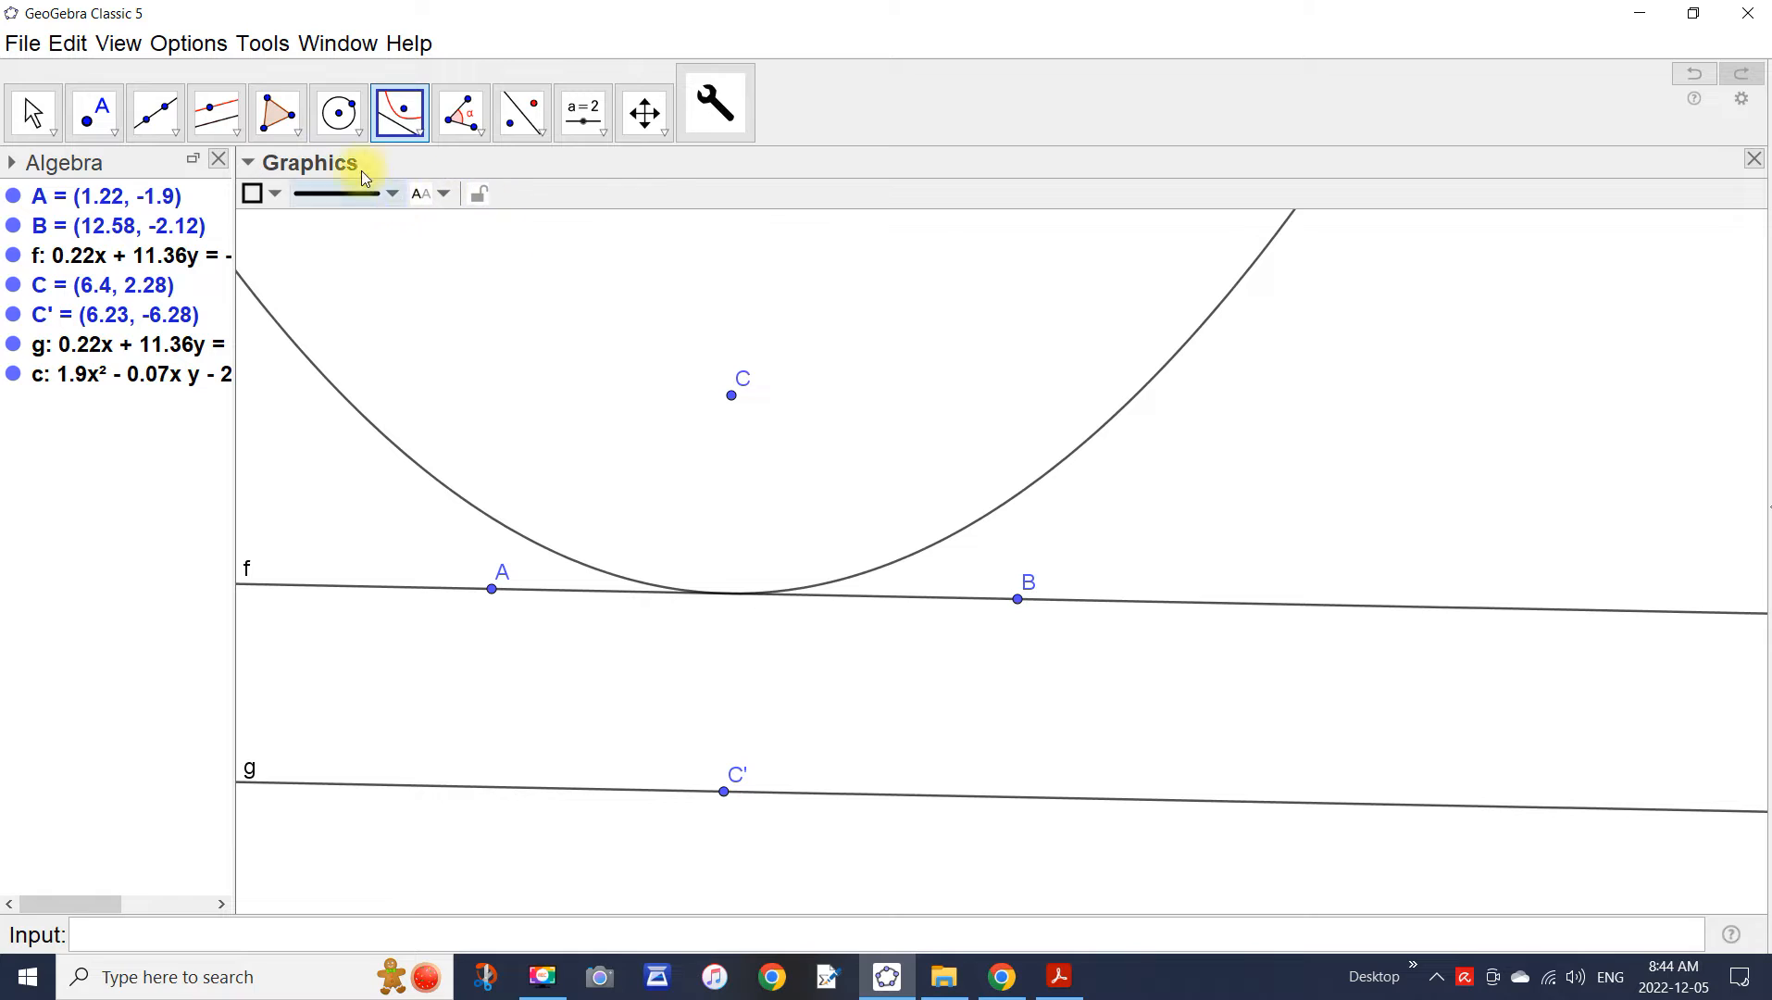
Start creating a new custom tool and set parabola c as its output object.
{"action": "left_click", "coordinate": [258, 44]}
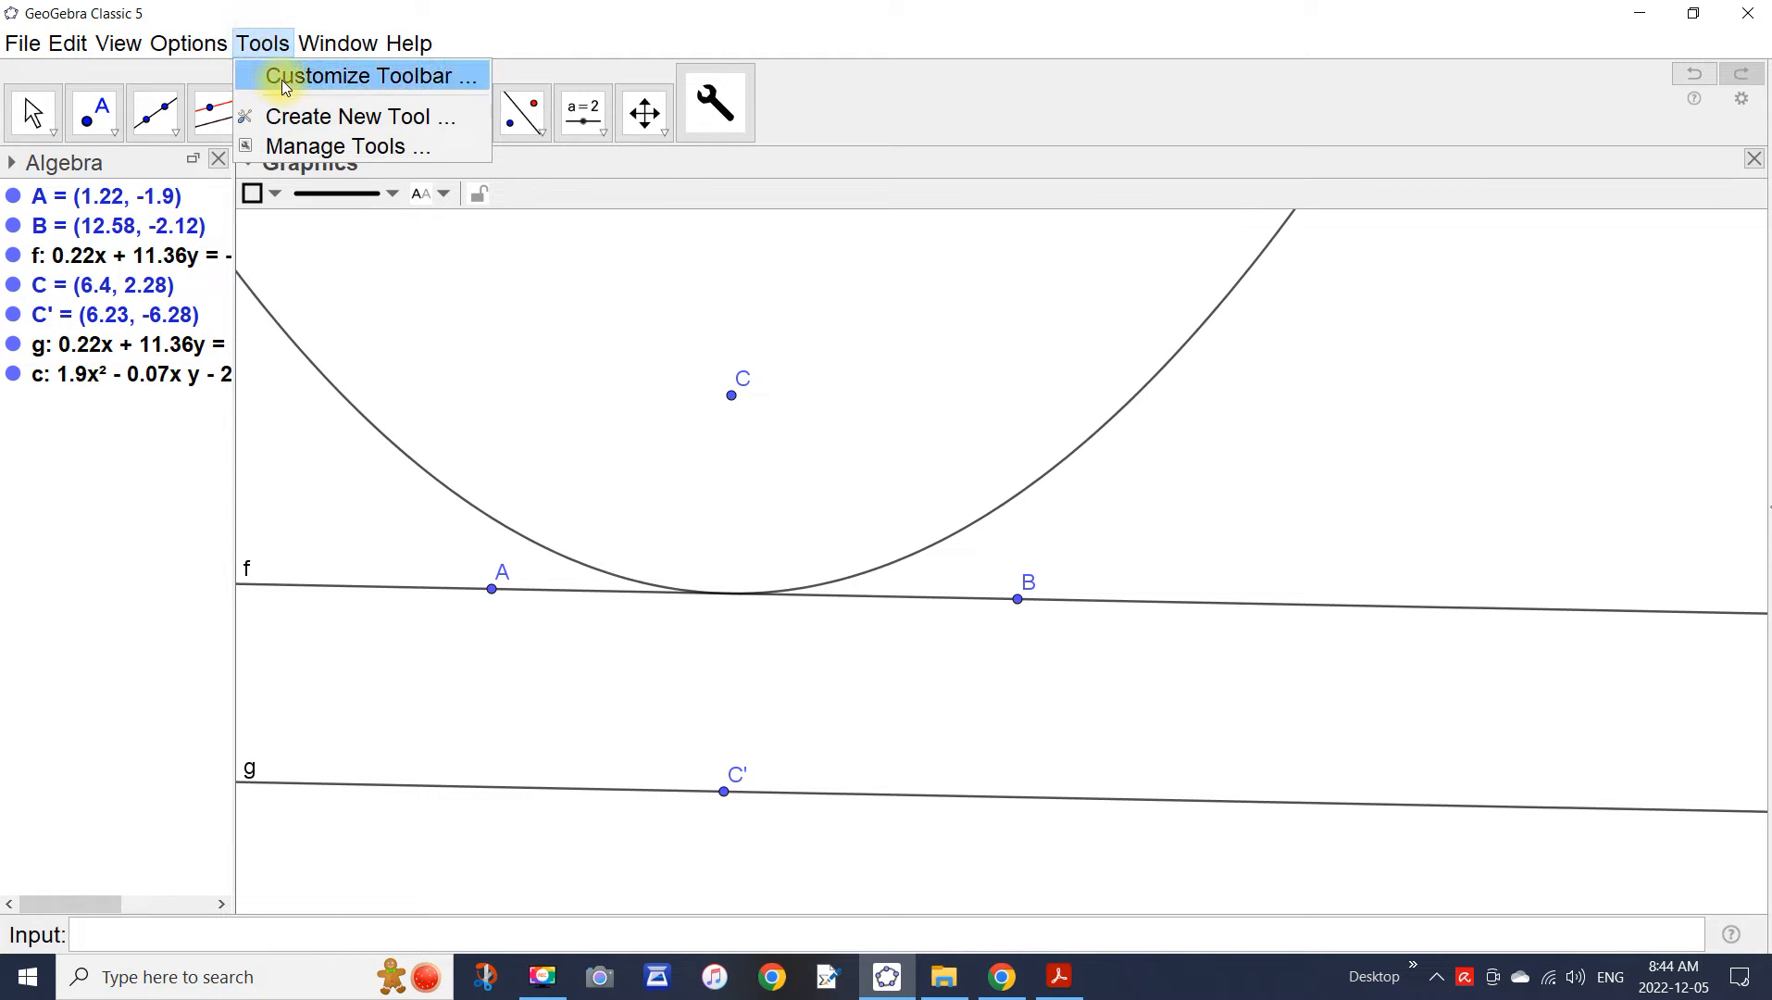
{"action": "left_click", "coordinate": [310, 123]}
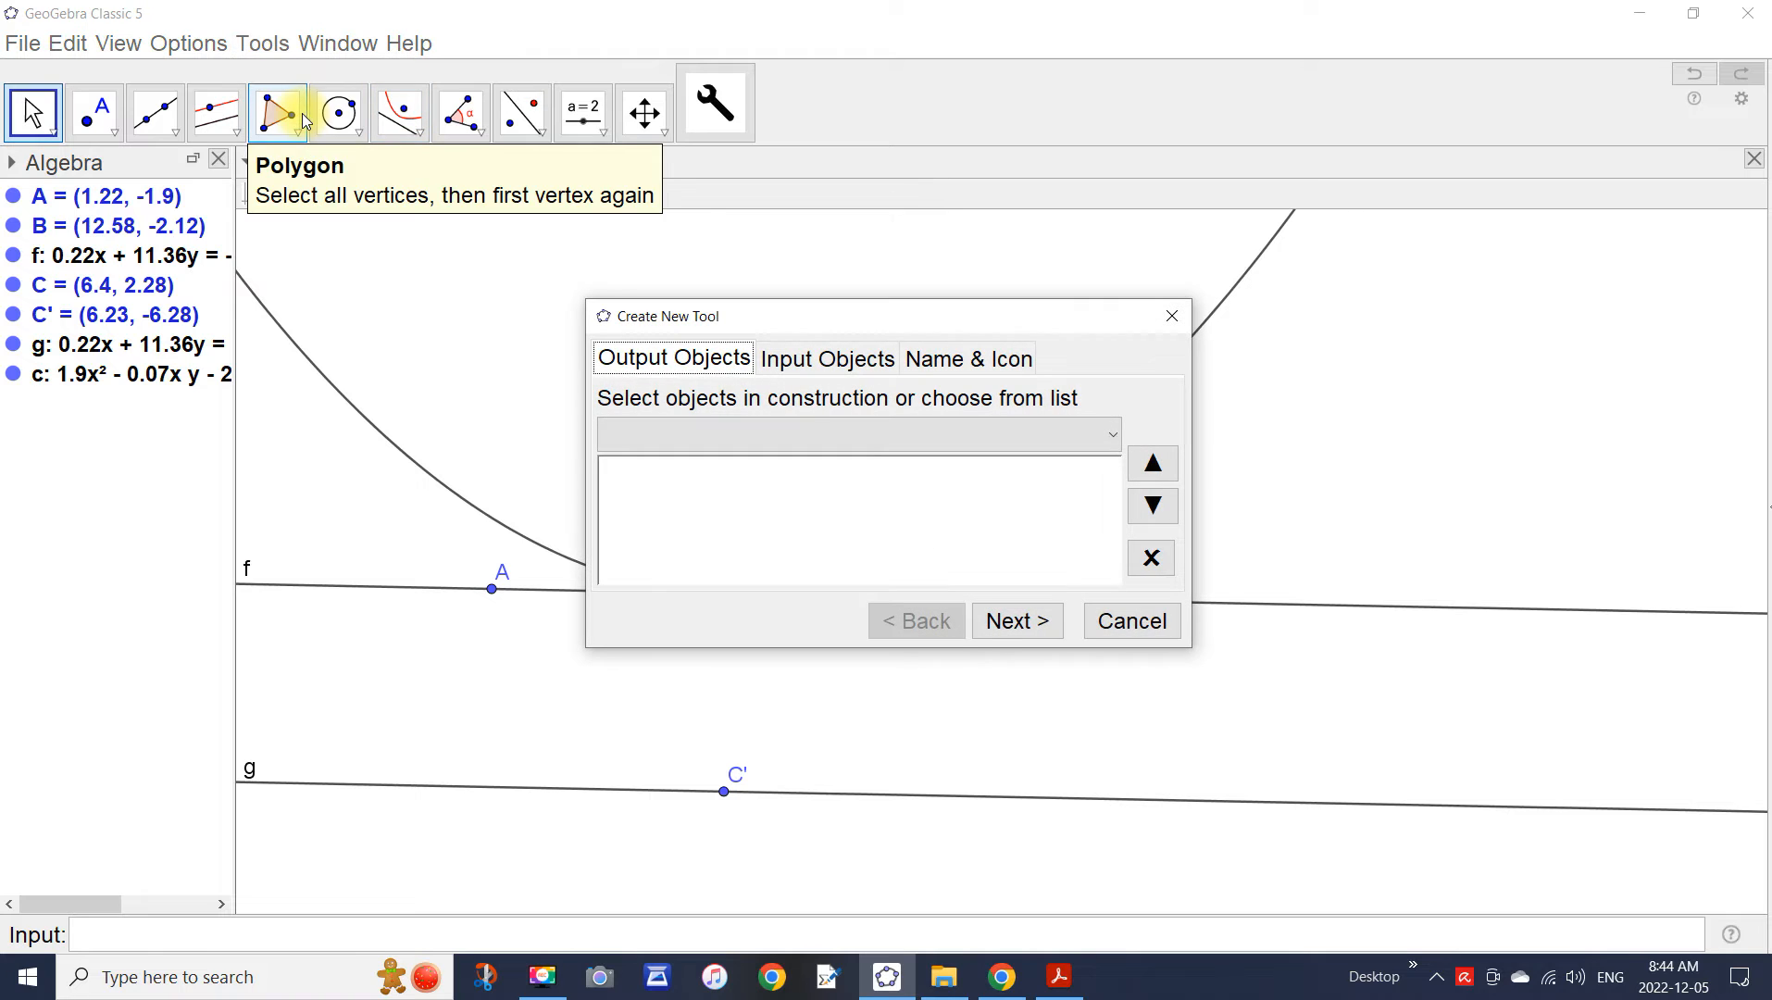
{"action": "left_click", "coordinate": [1114, 441]}
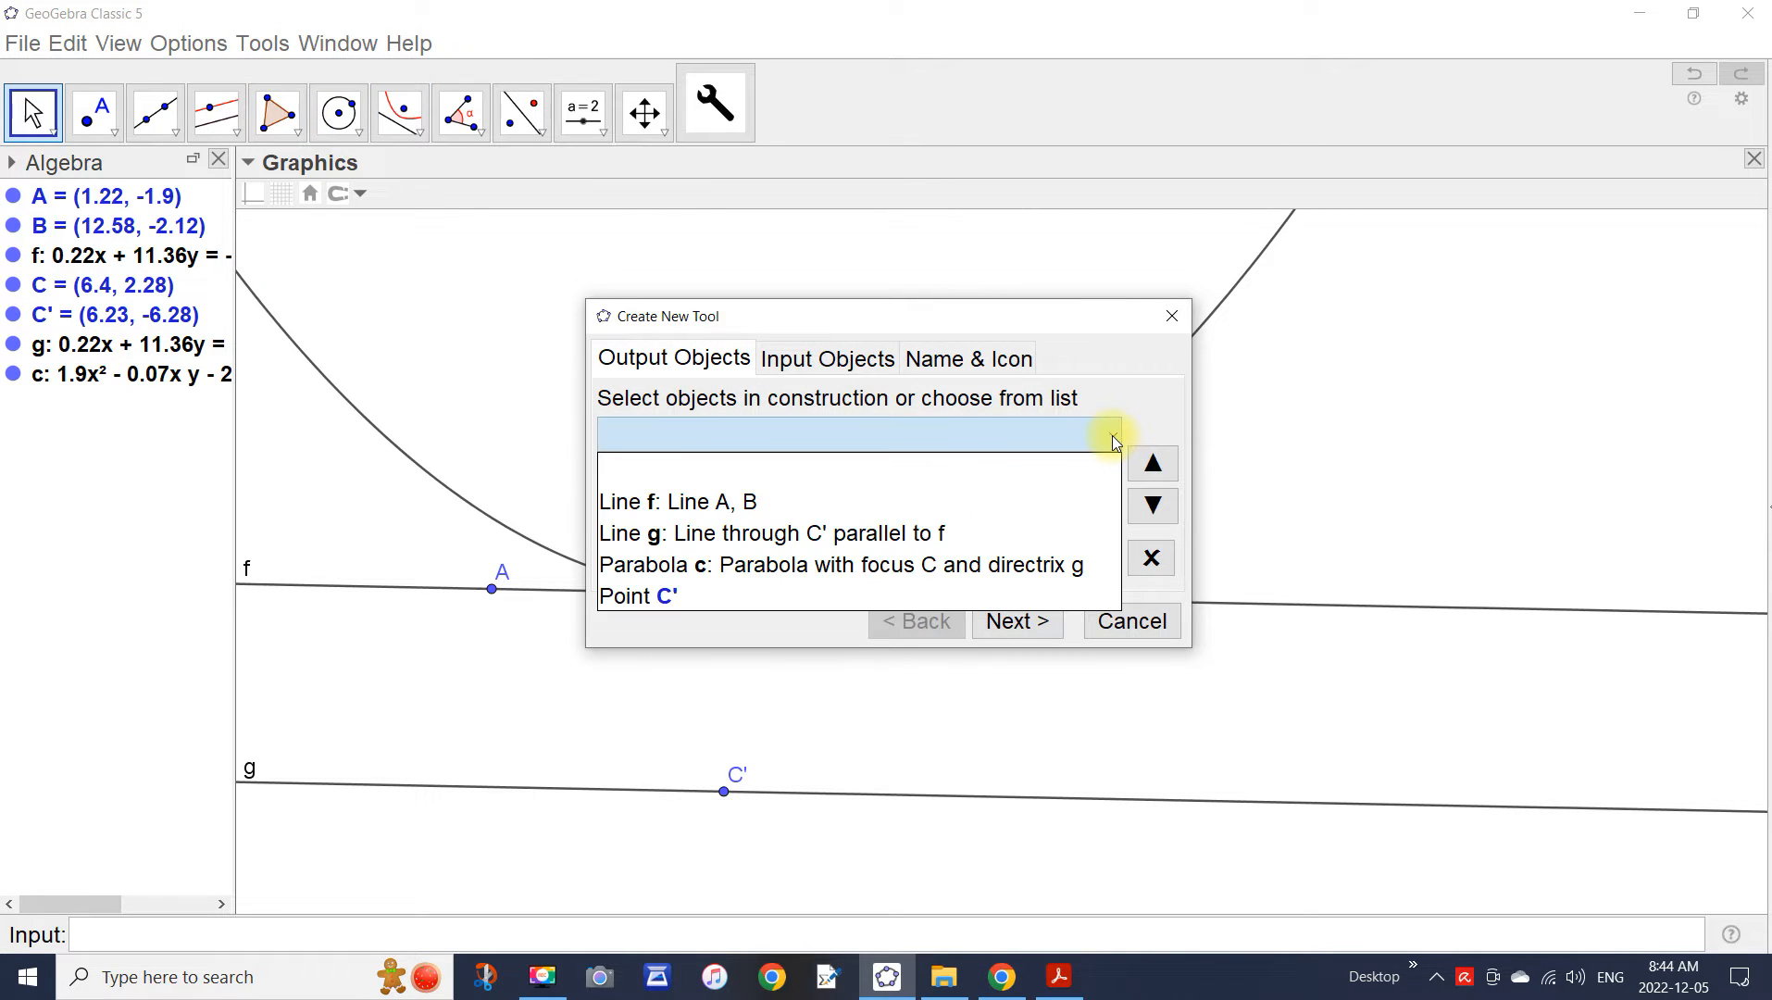
{"action": "left_click", "coordinate": [1000, 565]}
{"action": "left_click", "coordinate": [1016, 621]}
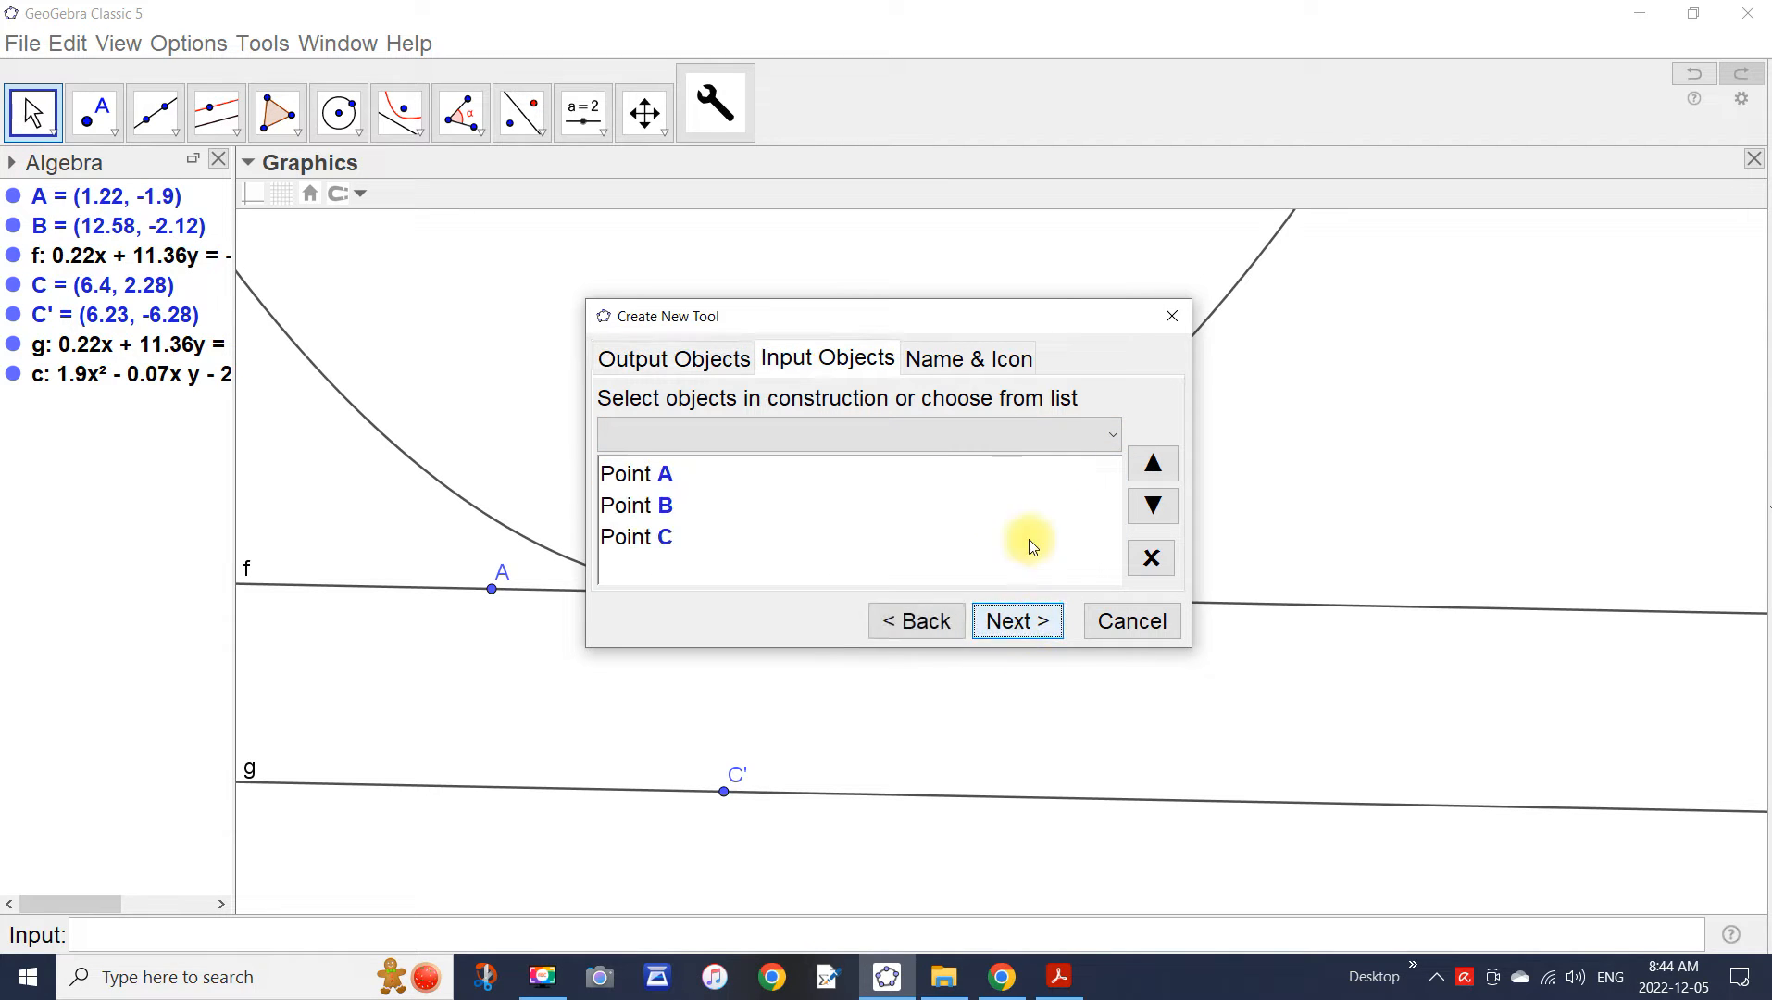
Add line f to the parabola tool's input objects and remove points A and B, keeping point C.
{"action": "left_click_drag", "start_coordinate": [995, 317], "coordinate": [1188, 185]}
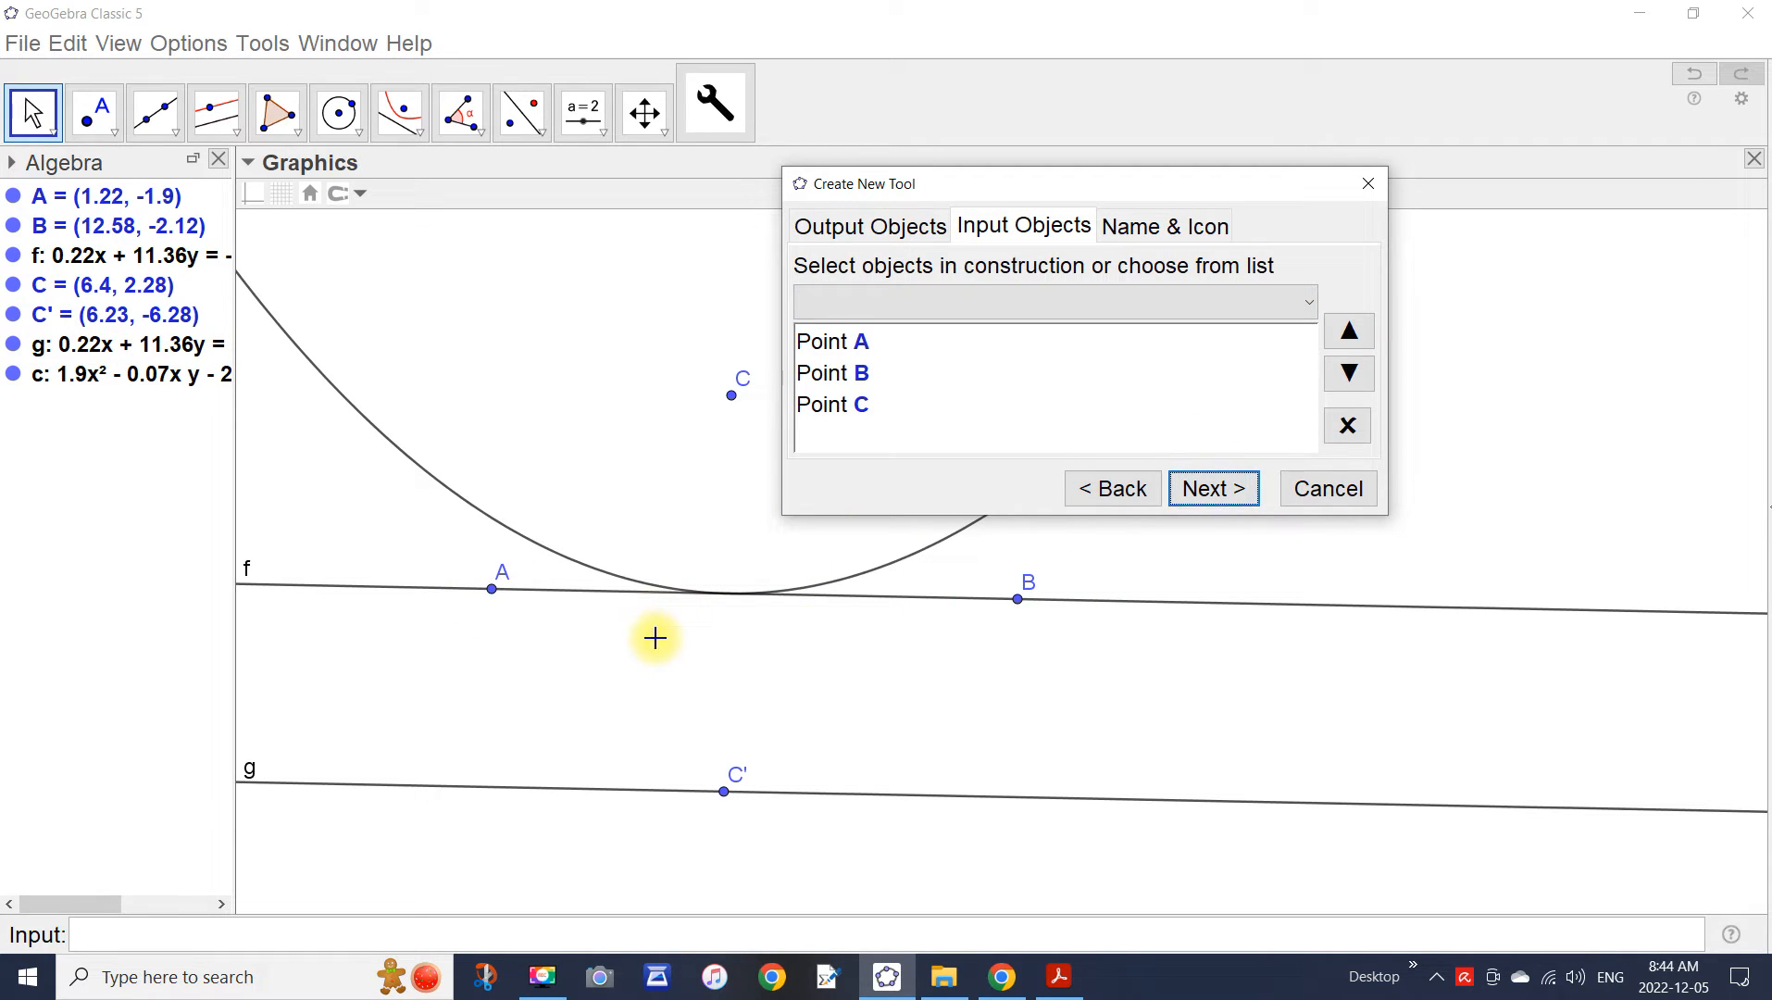
{"action": "left_click", "coordinate": [1309, 303]}
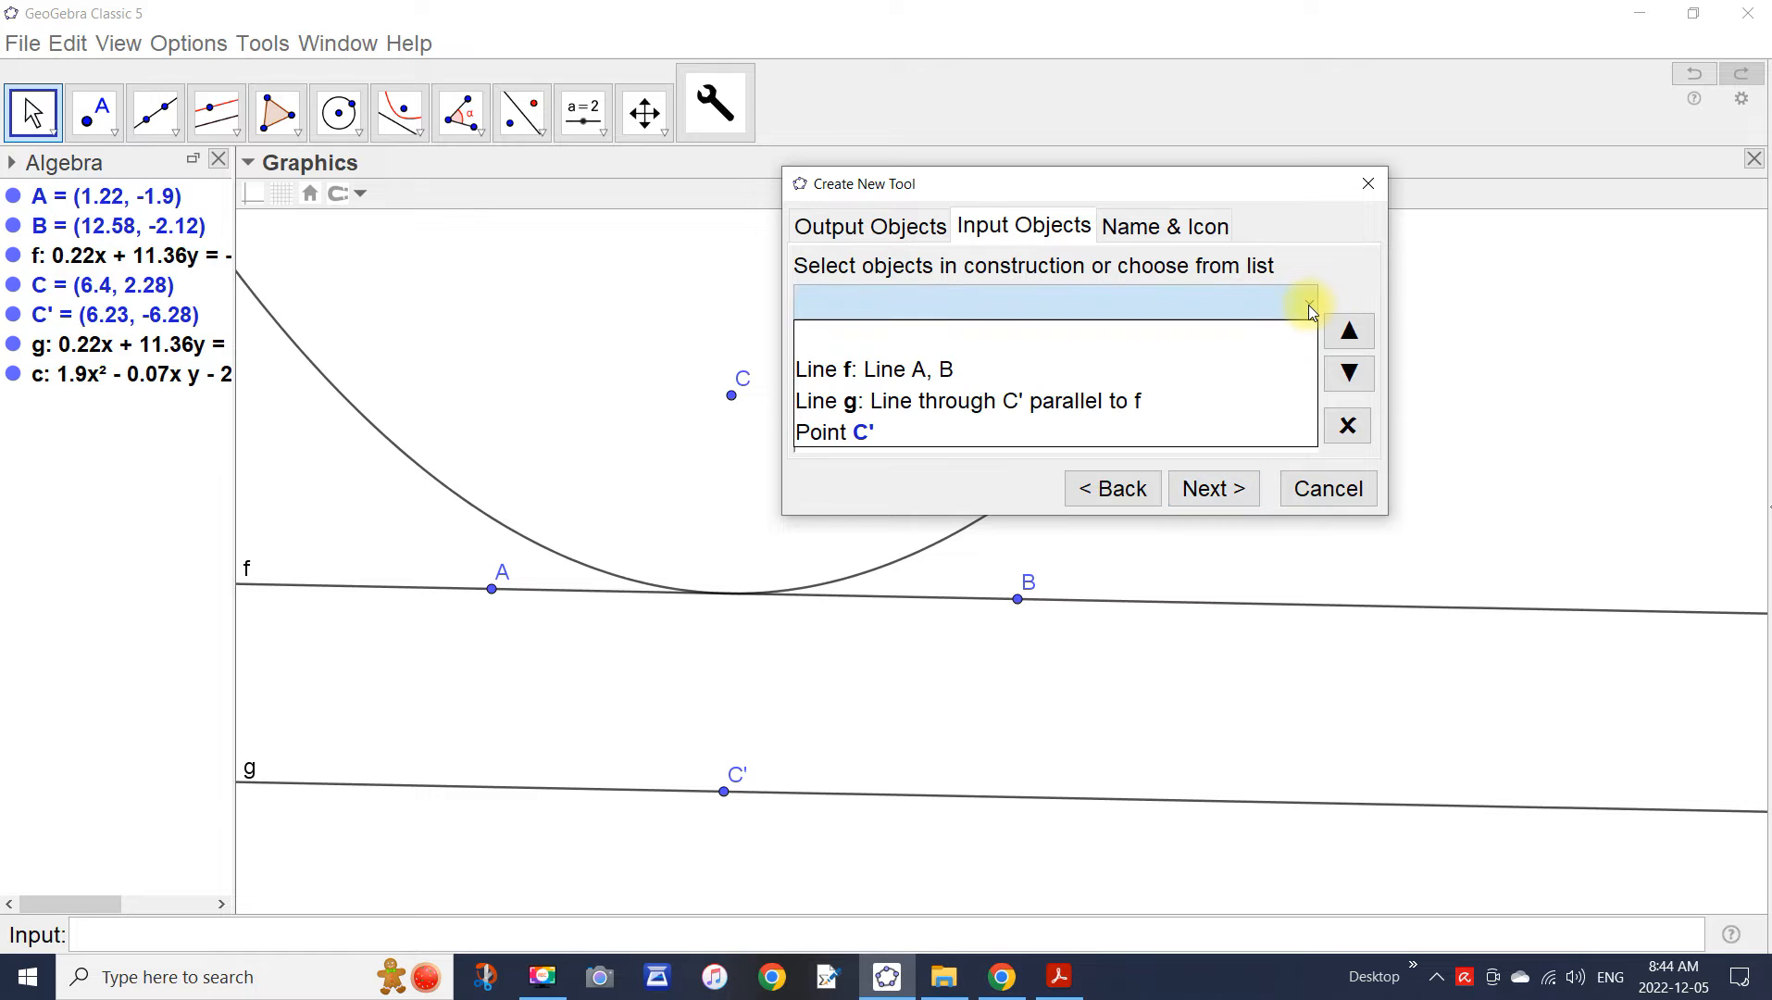
{"action": "left_click", "coordinate": [1194, 372]}
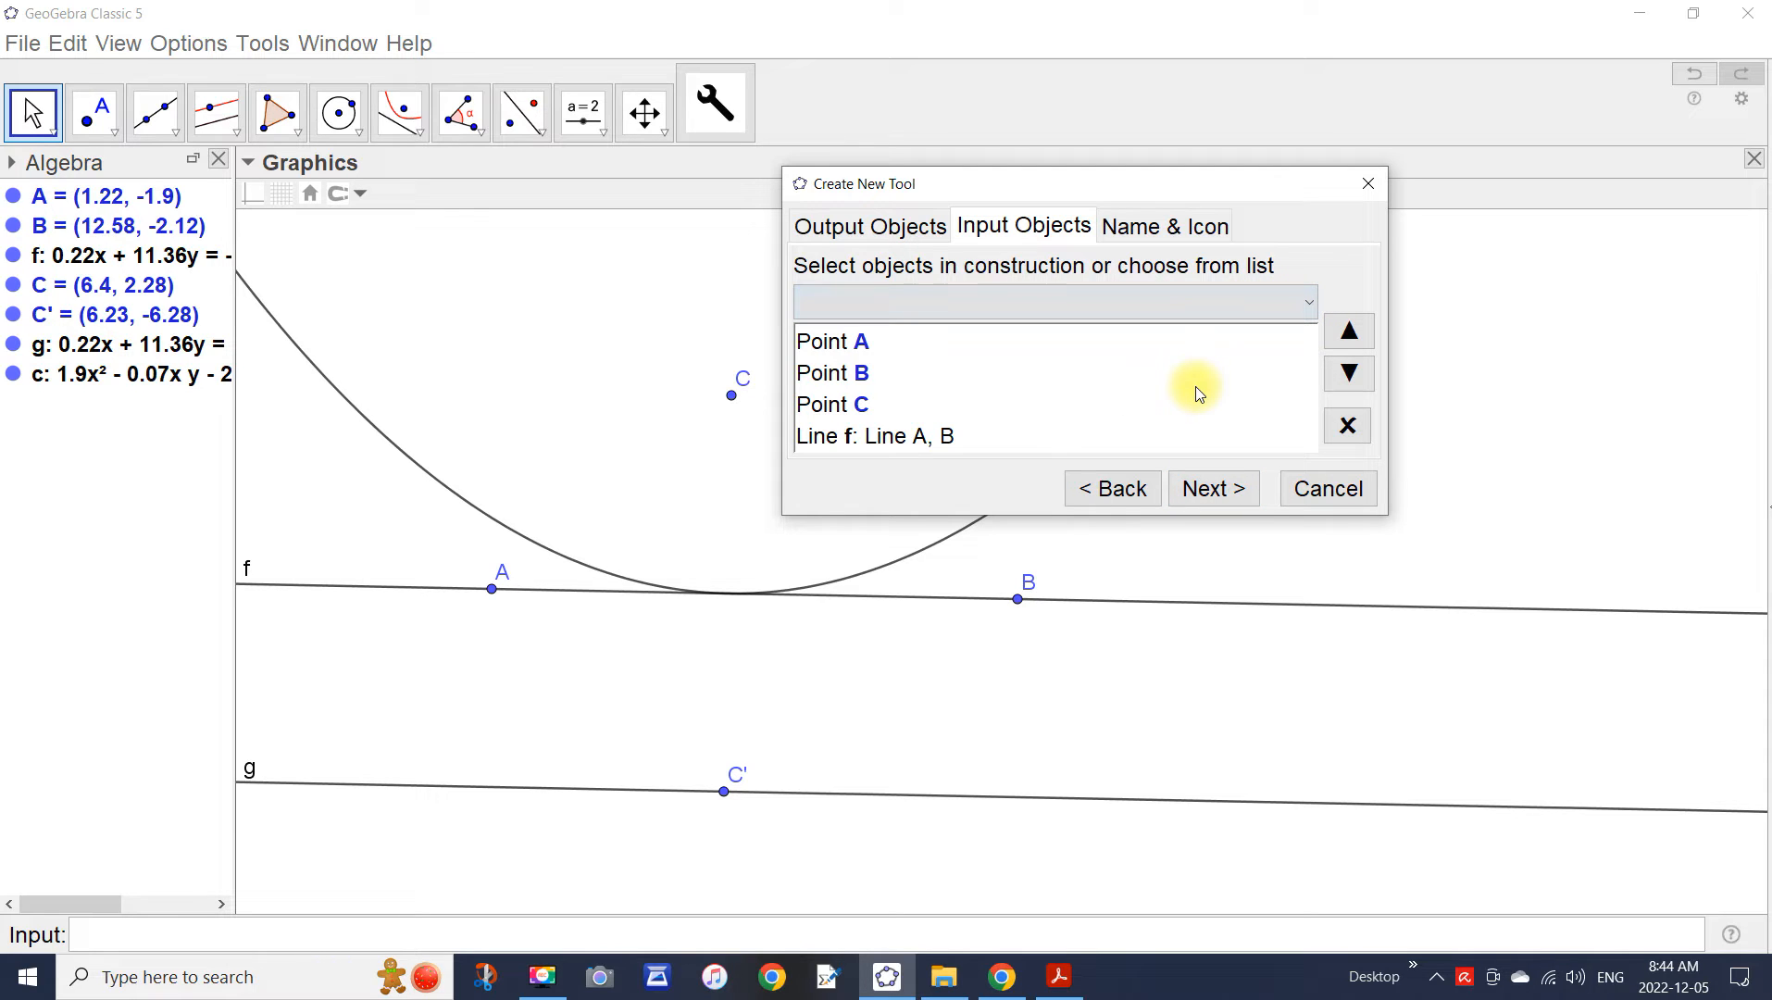
{"action": "left_click", "coordinate": [838, 342]}
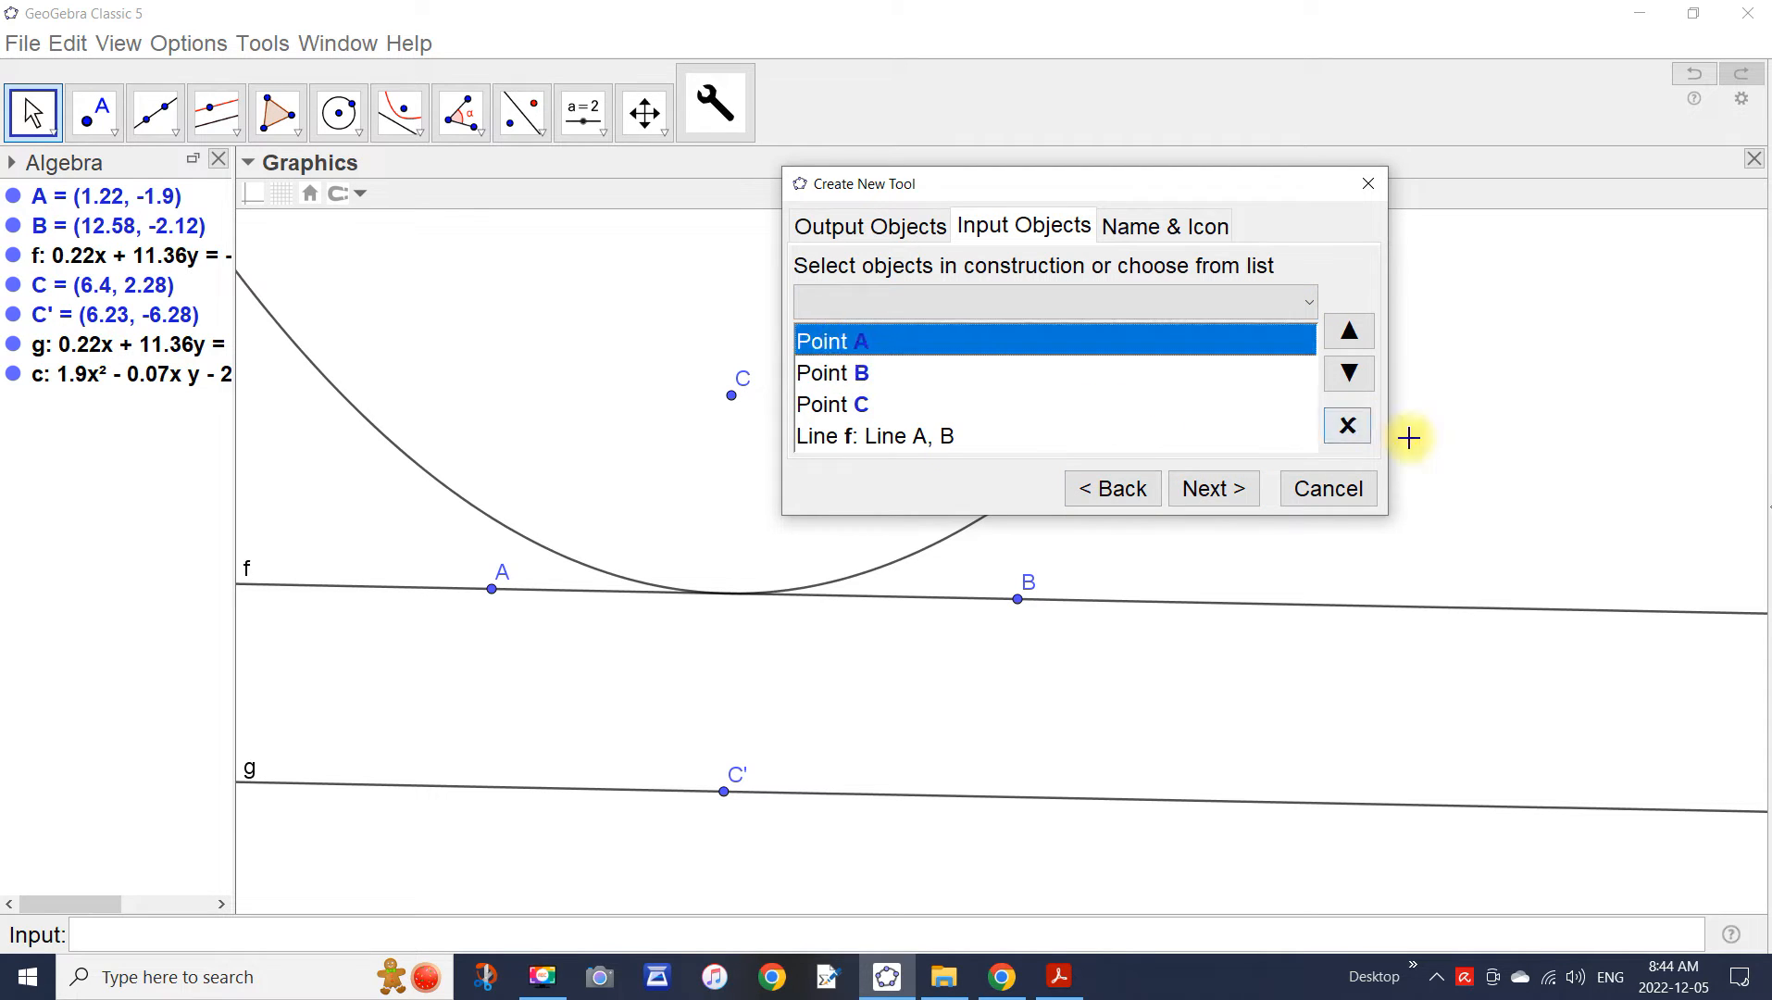
{"action": "left_click", "coordinate": [1348, 425]}
{"action": "left_click", "coordinate": [919, 356]}
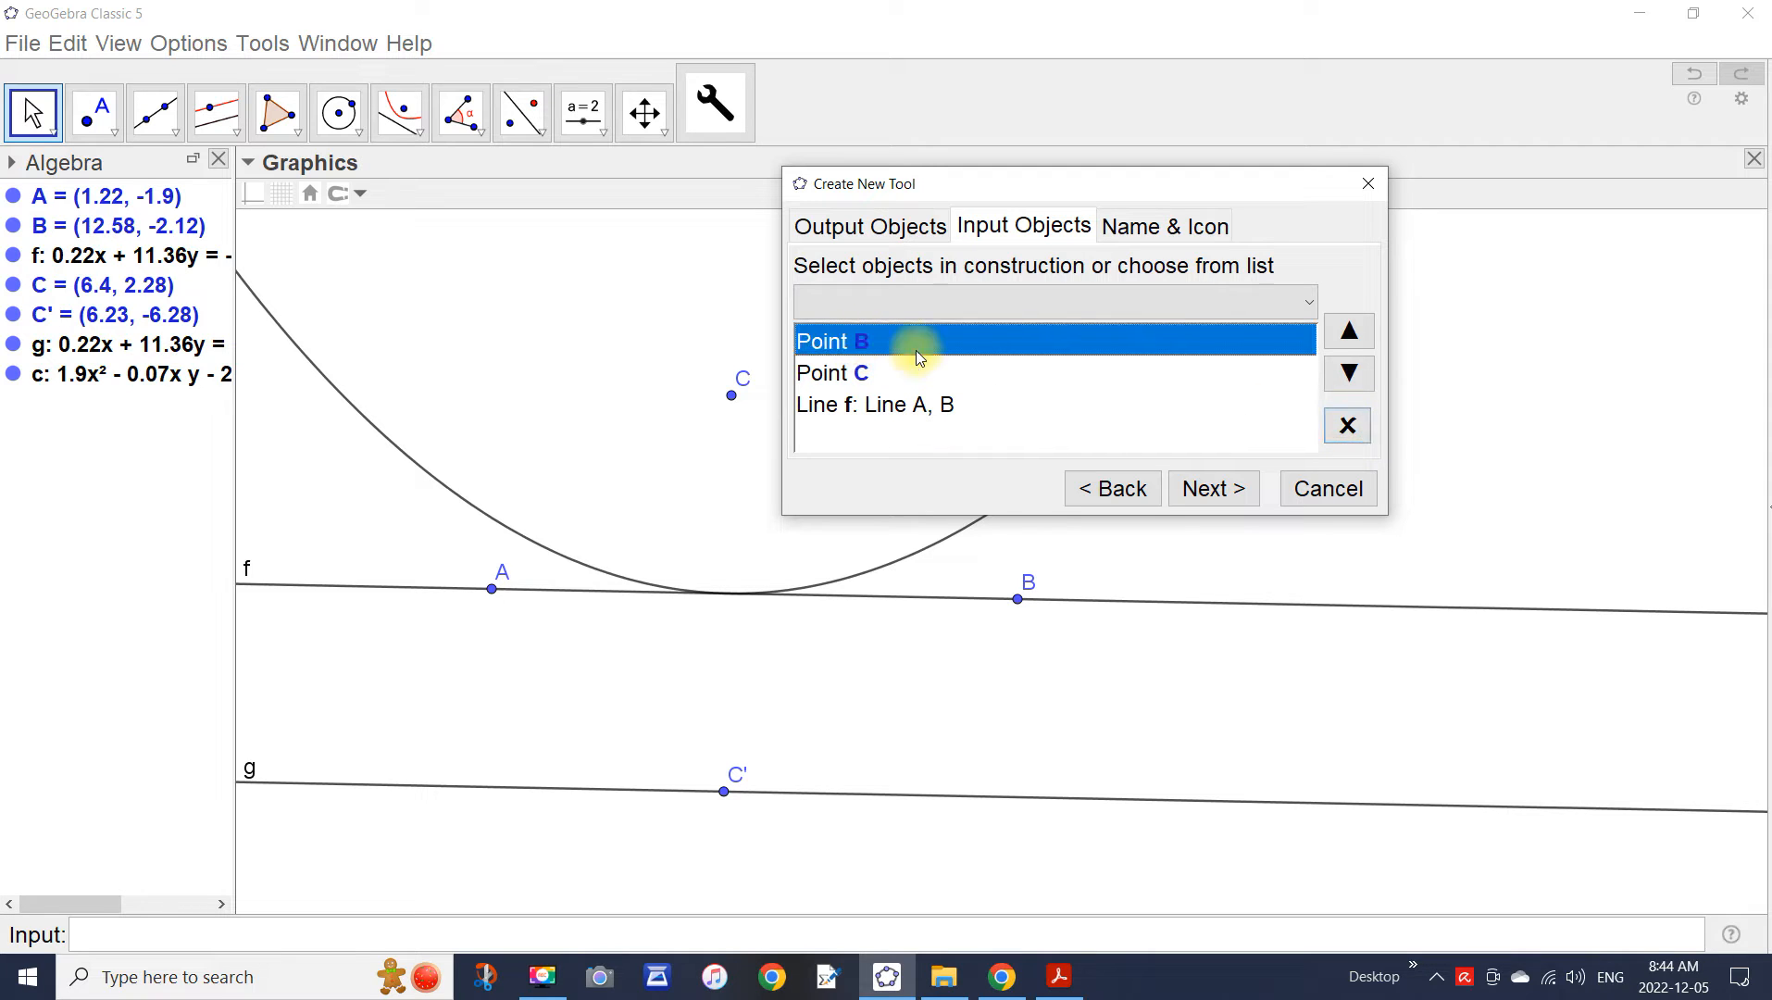
{"action": "left_click", "coordinate": [1348, 425]}
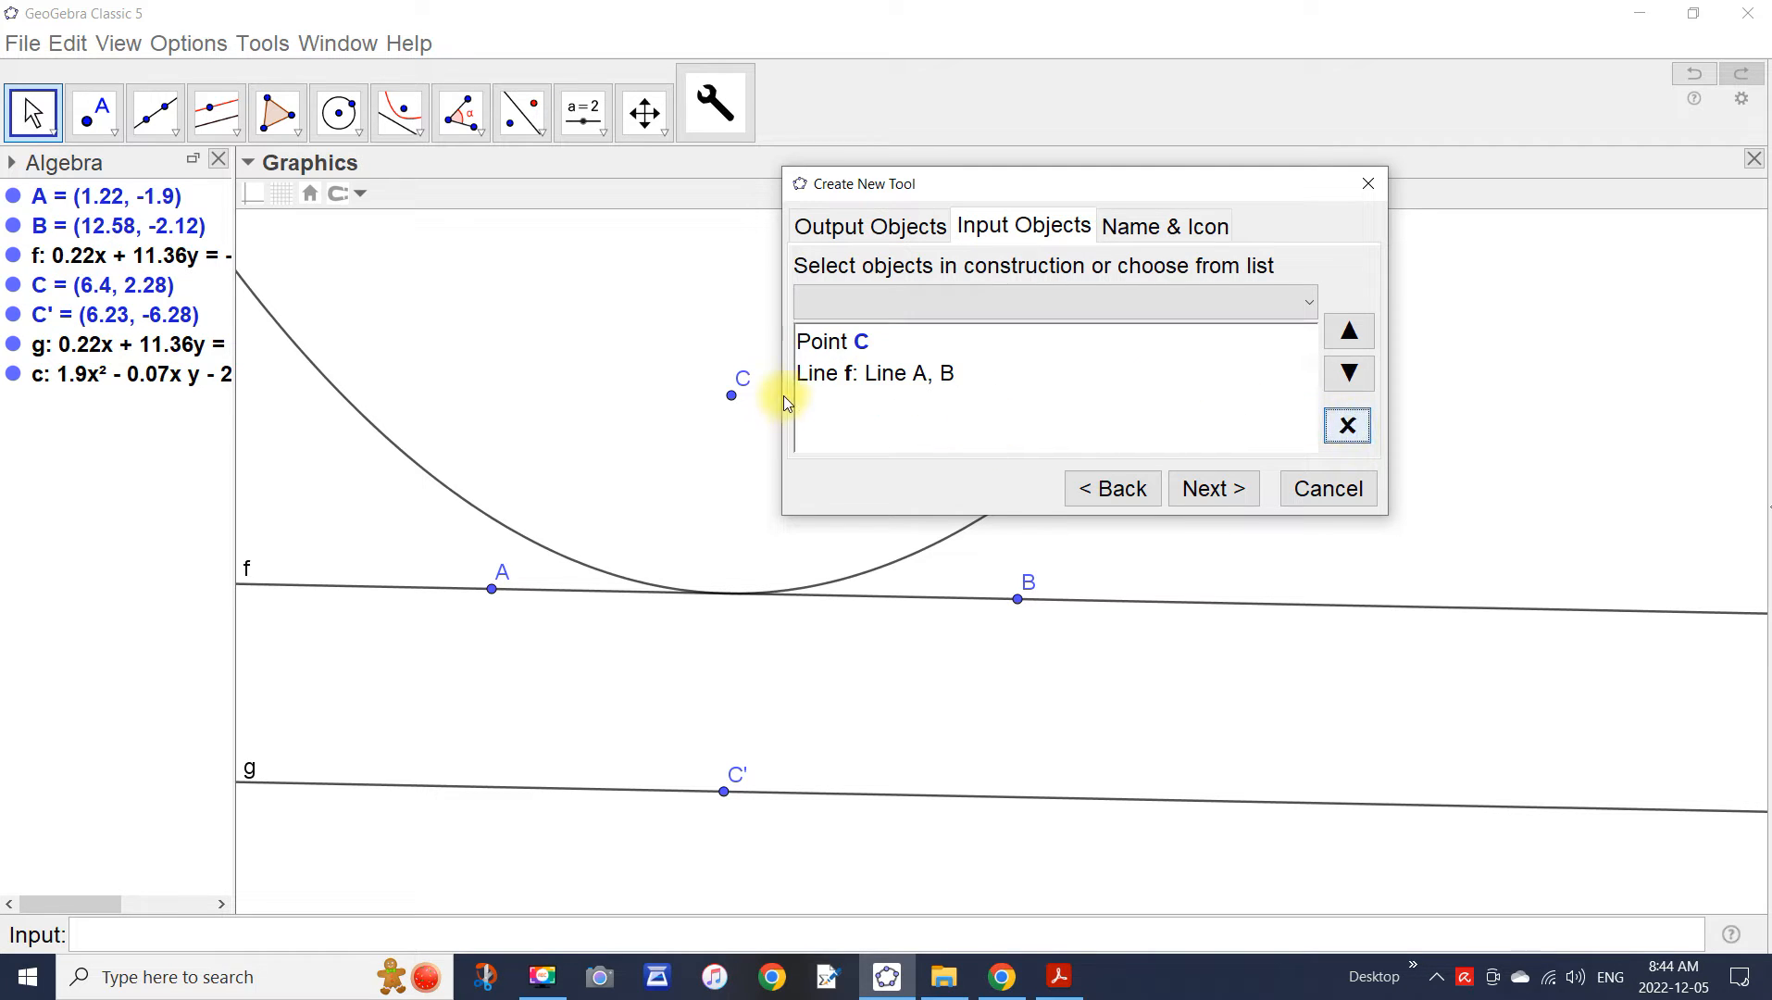
Name the new tool Parabola and finish creating it.
{"action": "left_click", "coordinate": [1228, 490]}
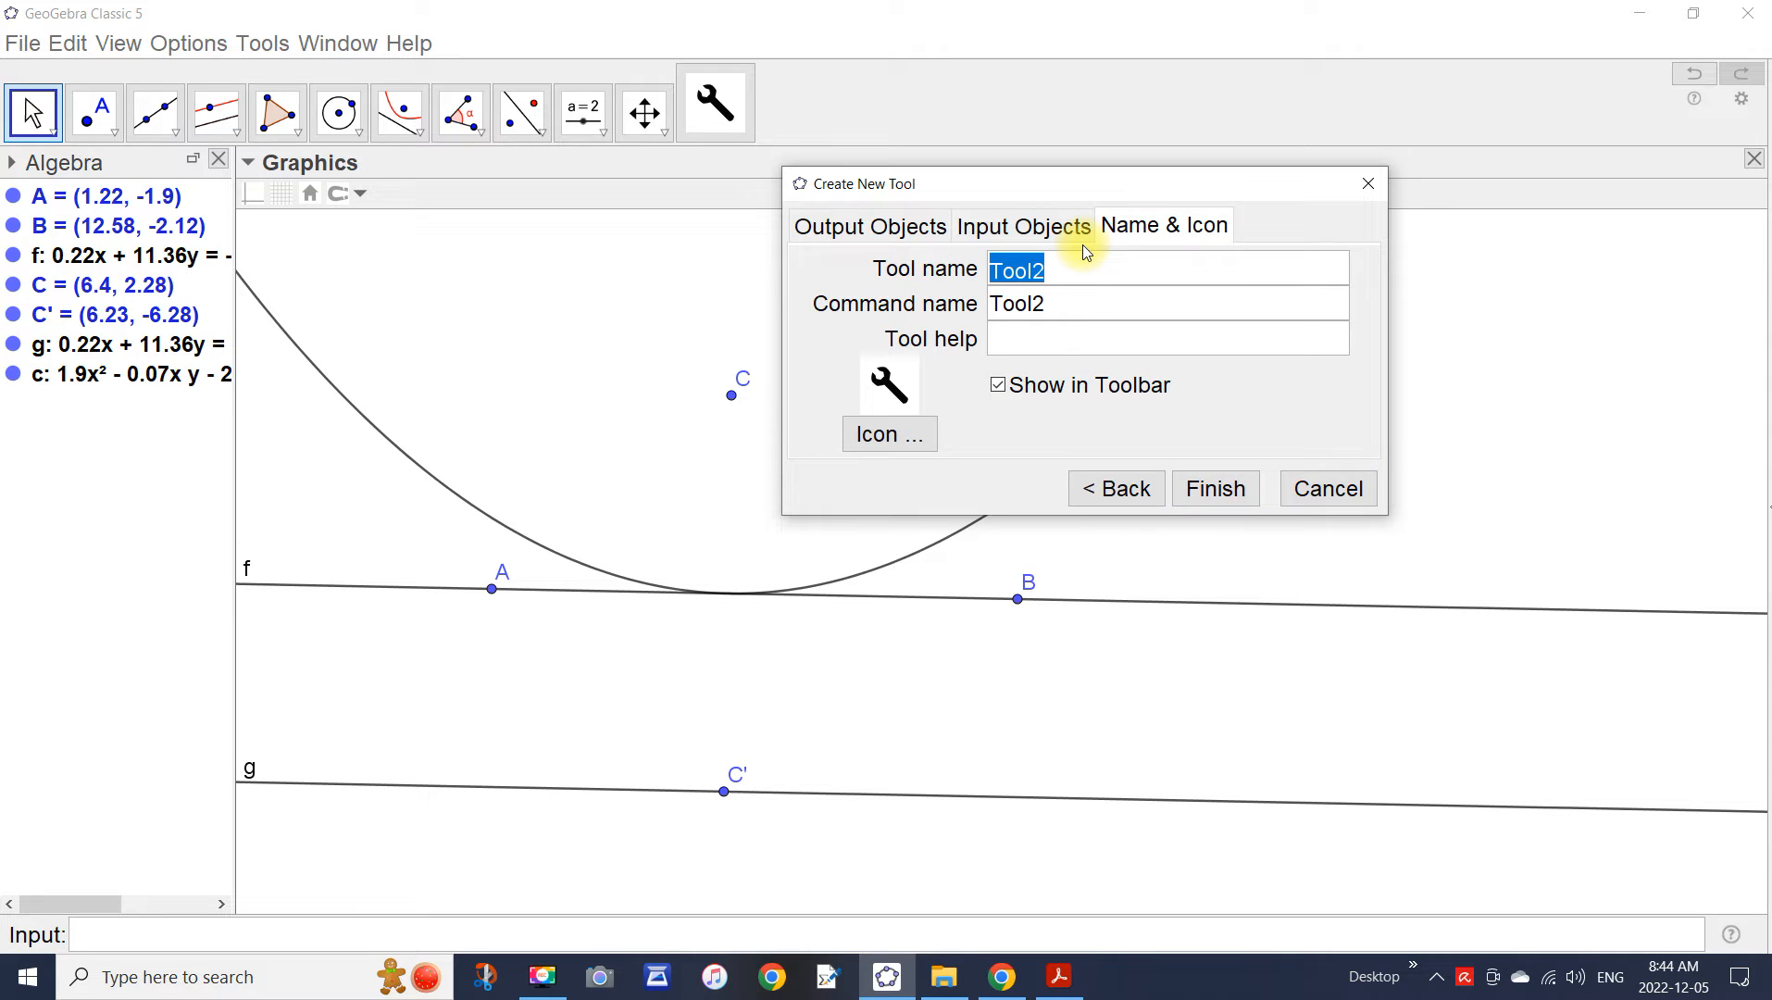
{"action": "type", "text": "Pare"}
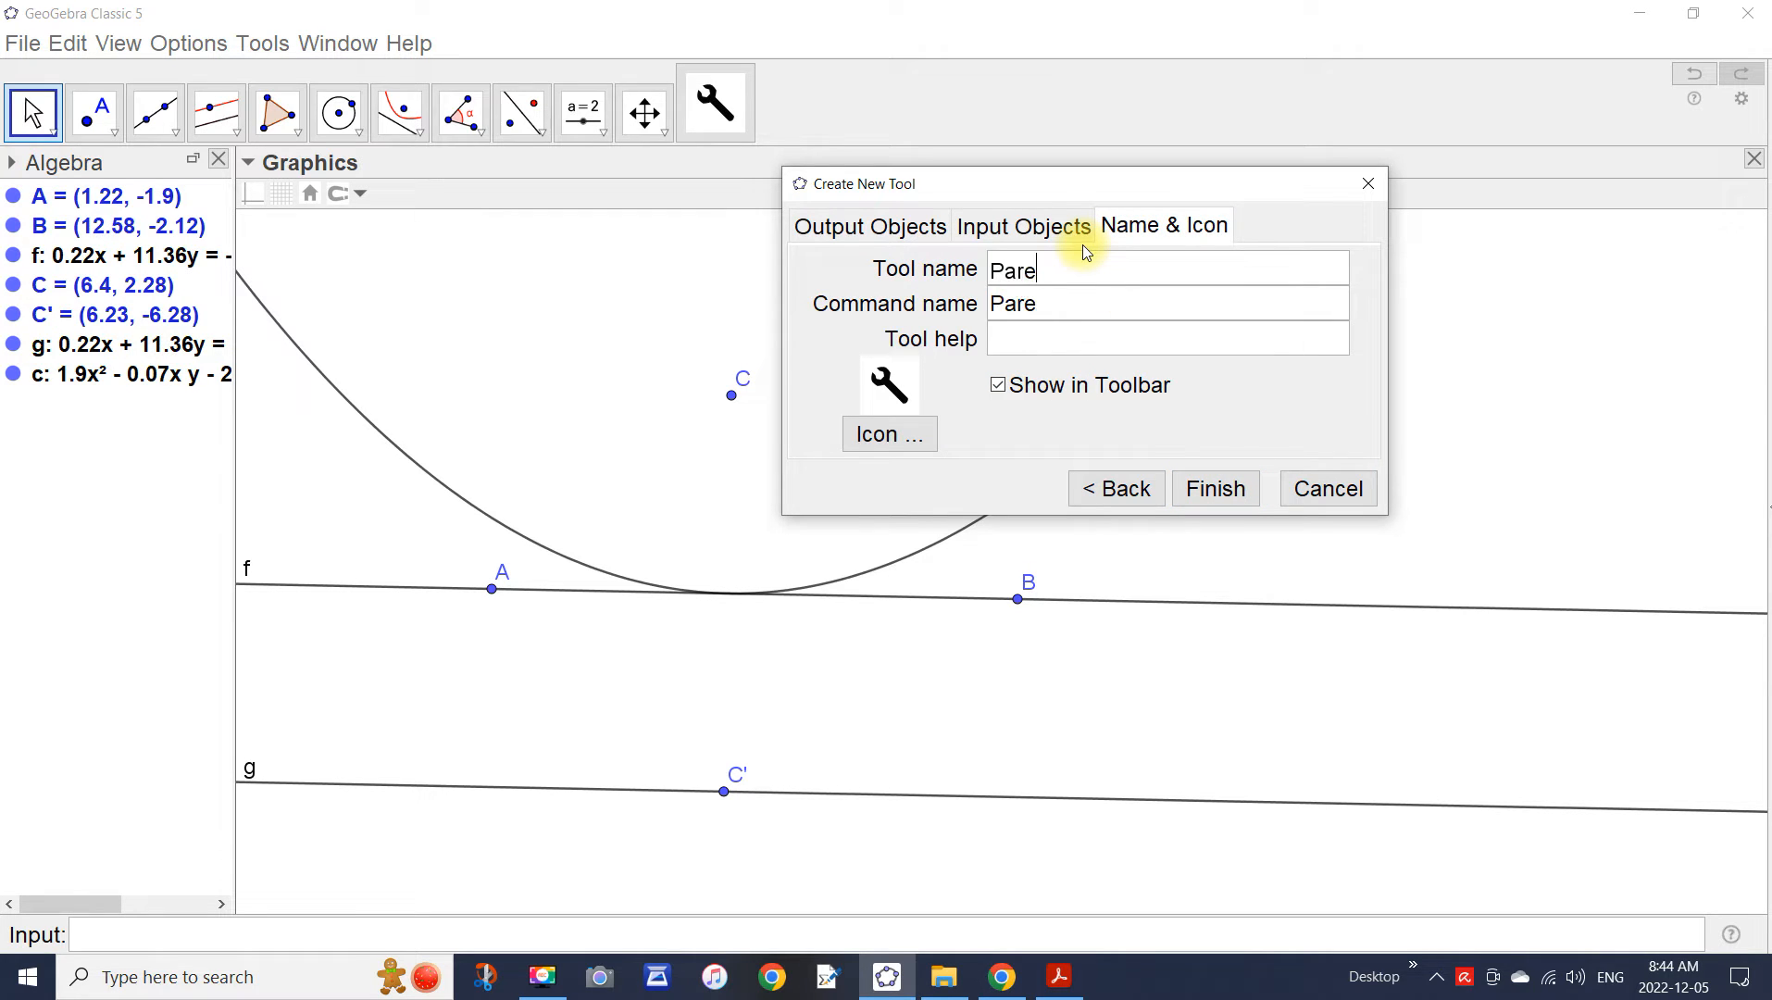
{"action": "key", "text": "BackSpace"}
{"action": "type", "text": "abola"}
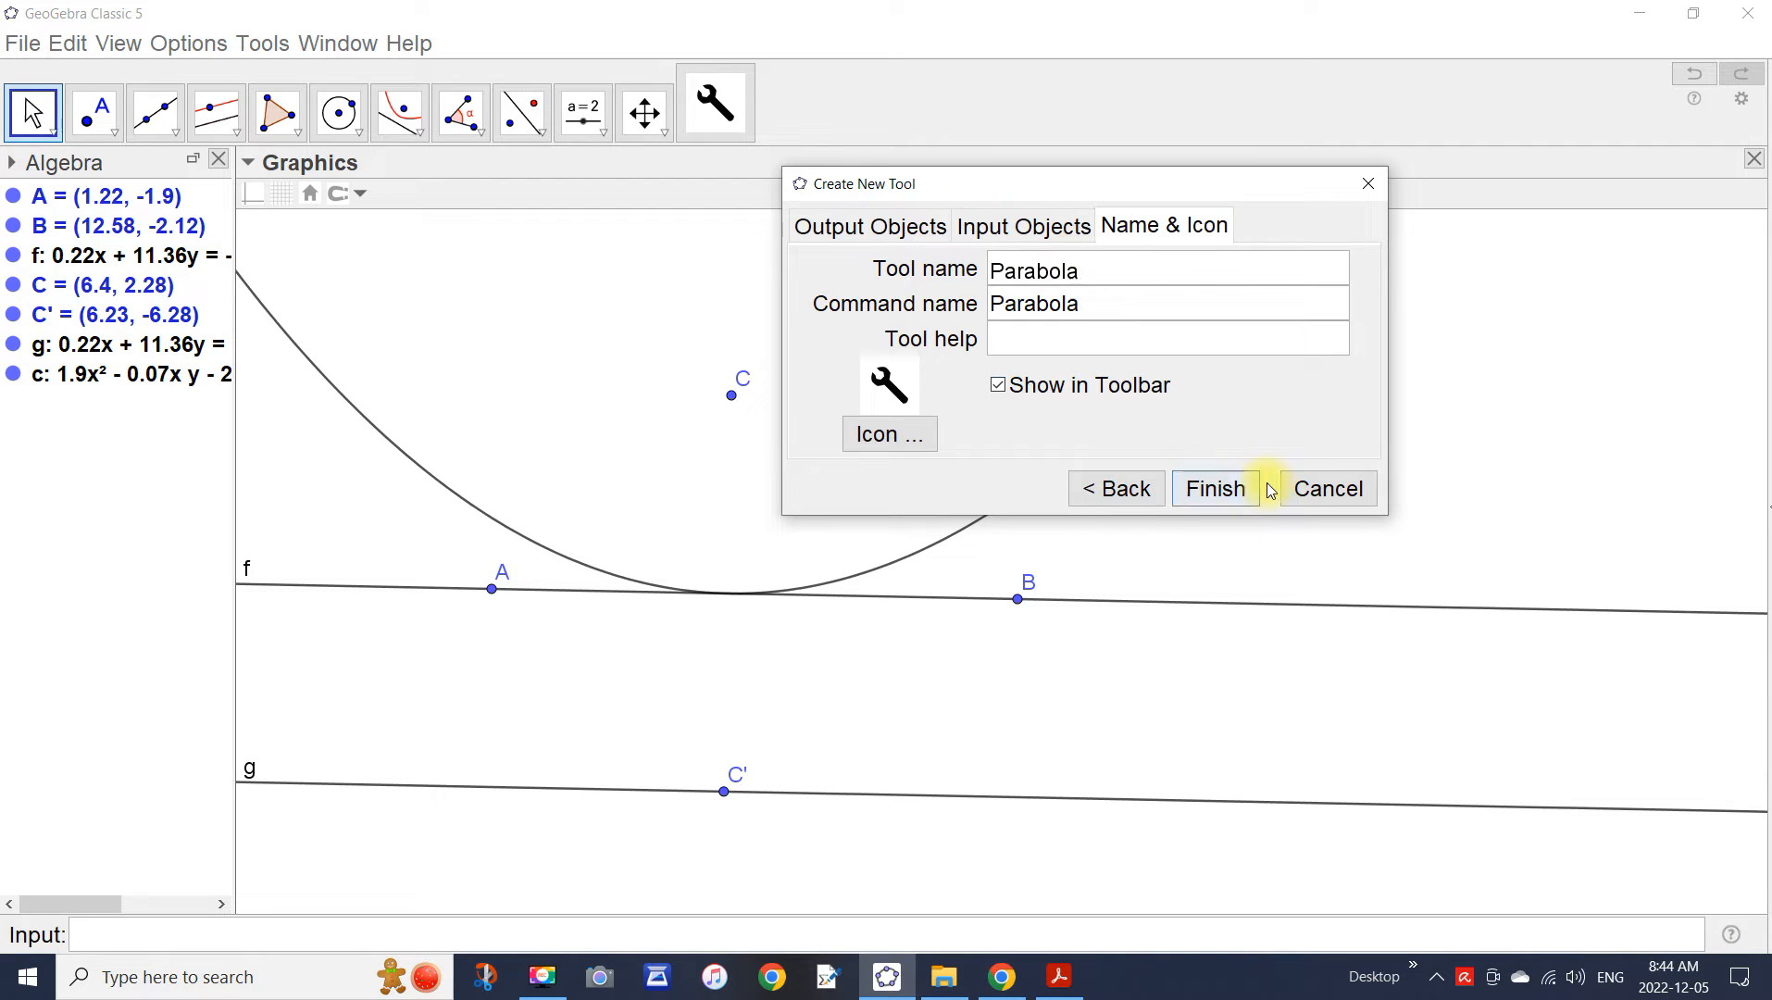
{"action": "left_click", "coordinate": [1216, 491]}
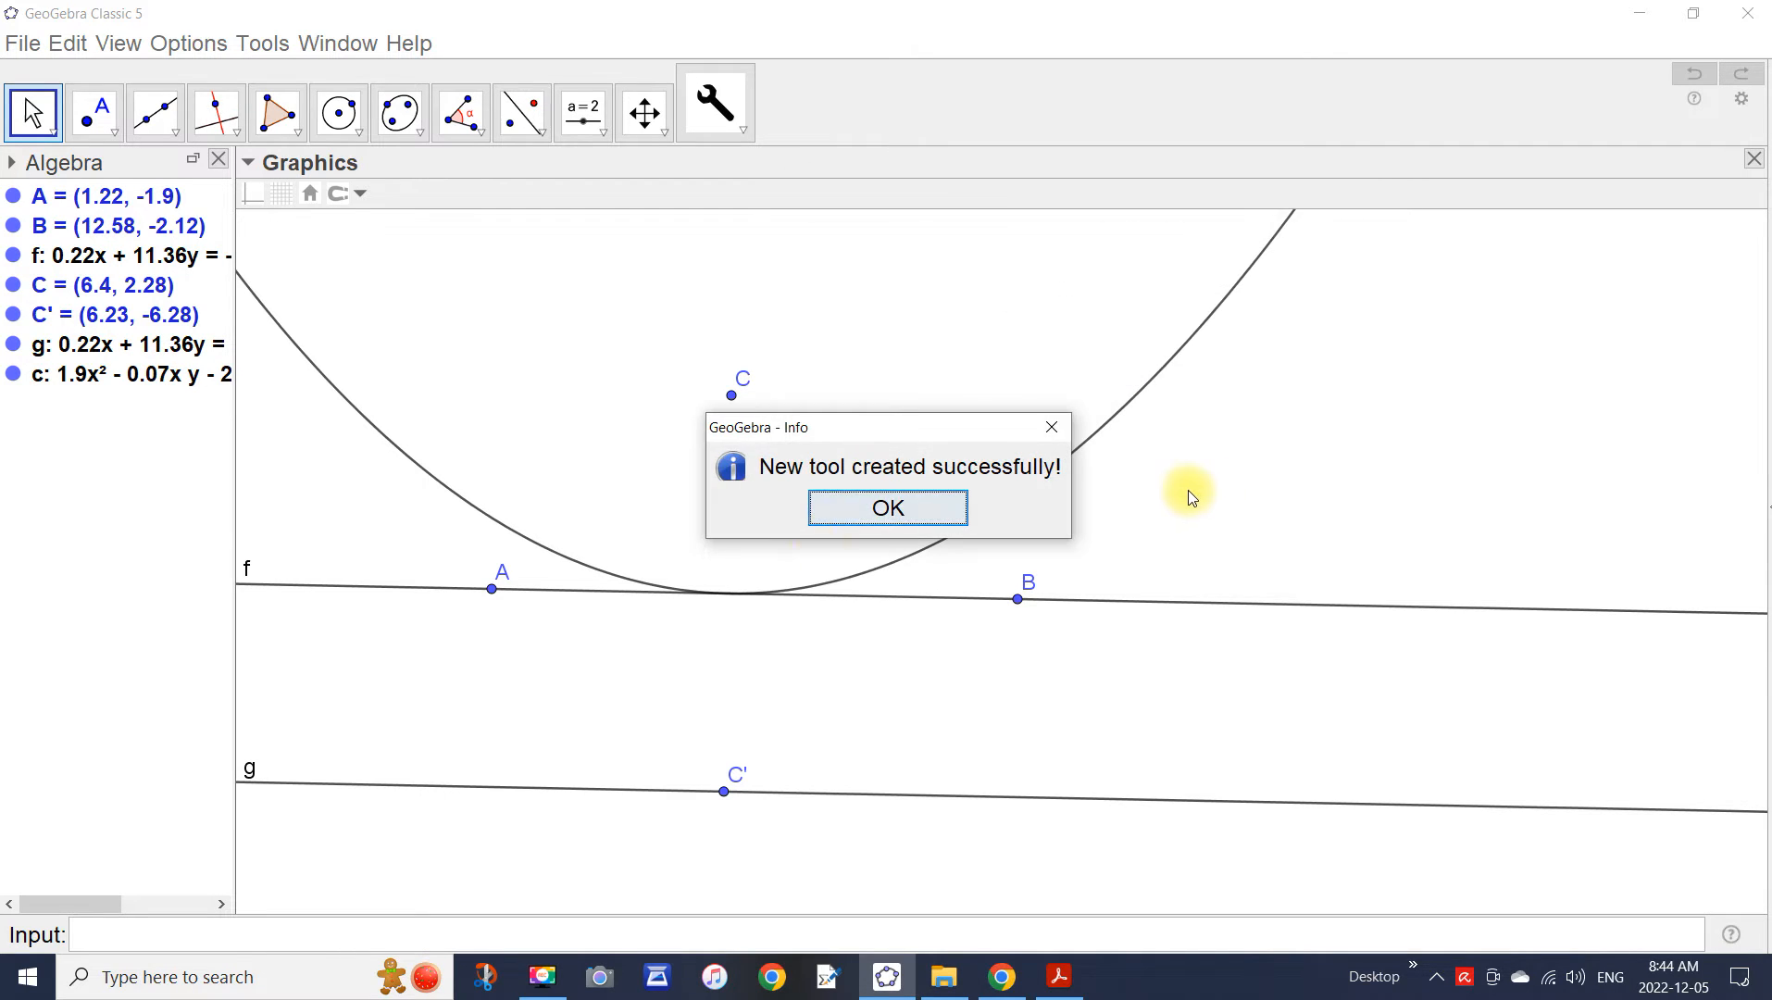
{"action": "left_click", "coordinate": [886, 519]}
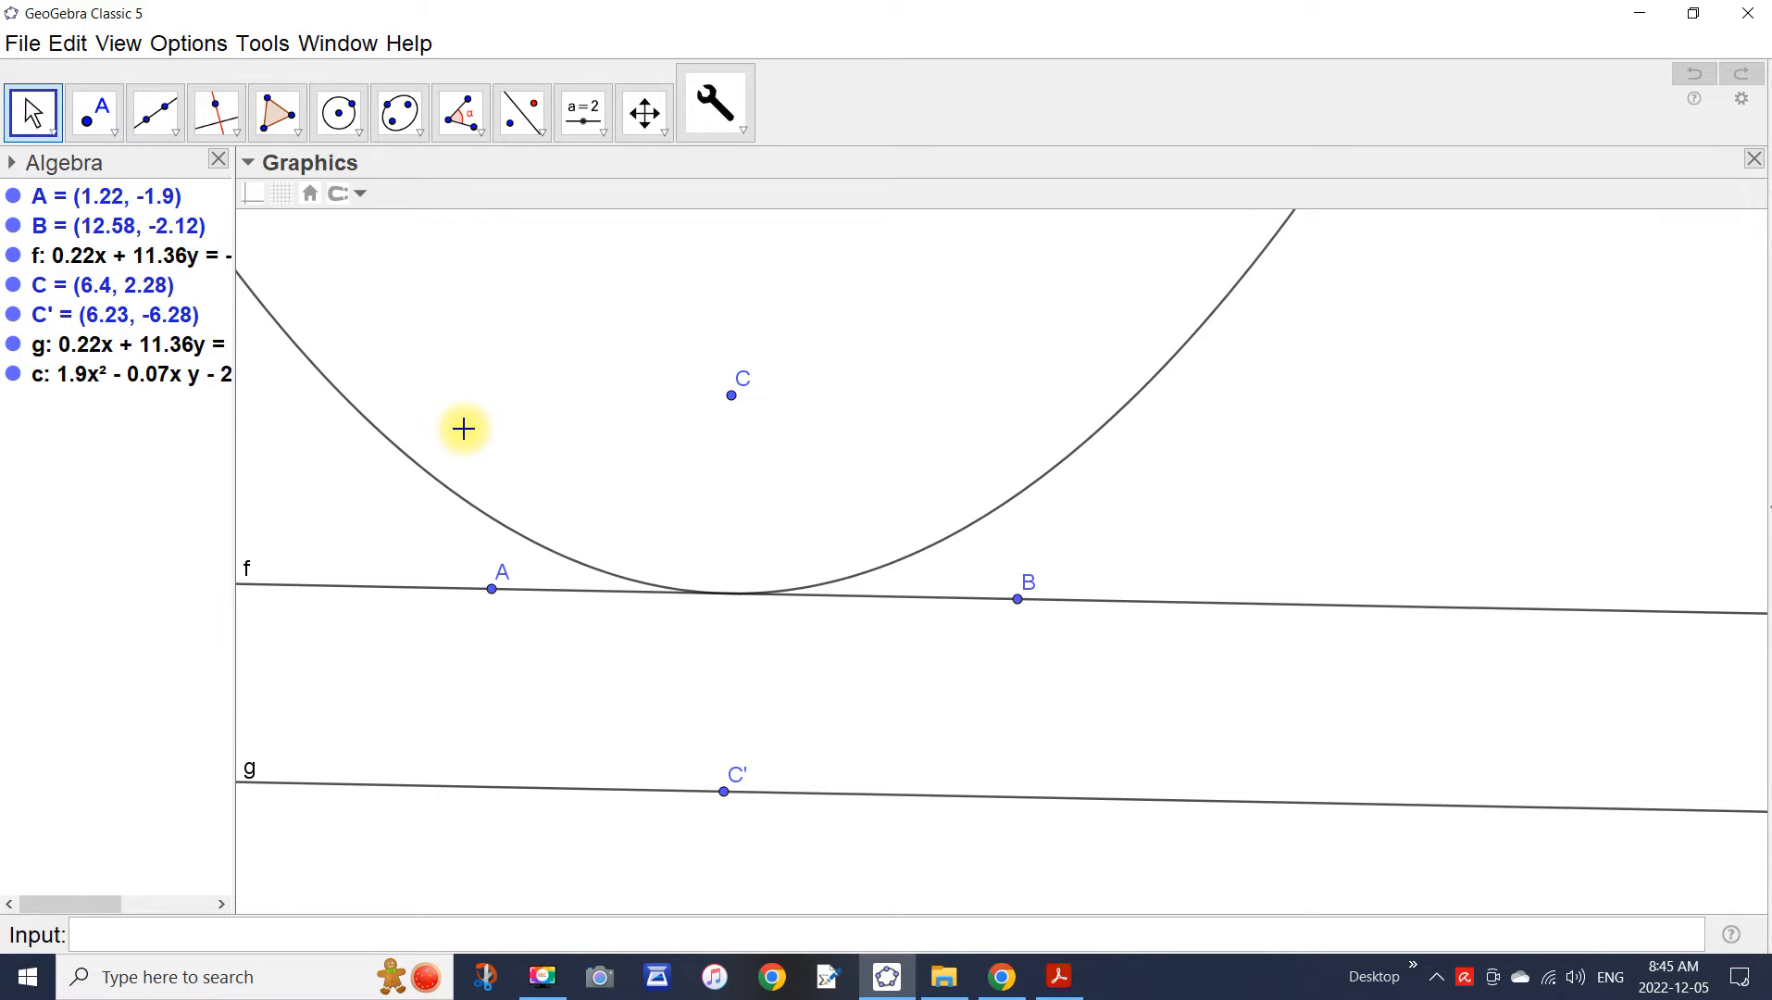
Delete the whole construction and draw a new line through points at about (-0.64, -2.2) and (15.82, -2.54).
{"action": "key", "text": "ctrl+a"}
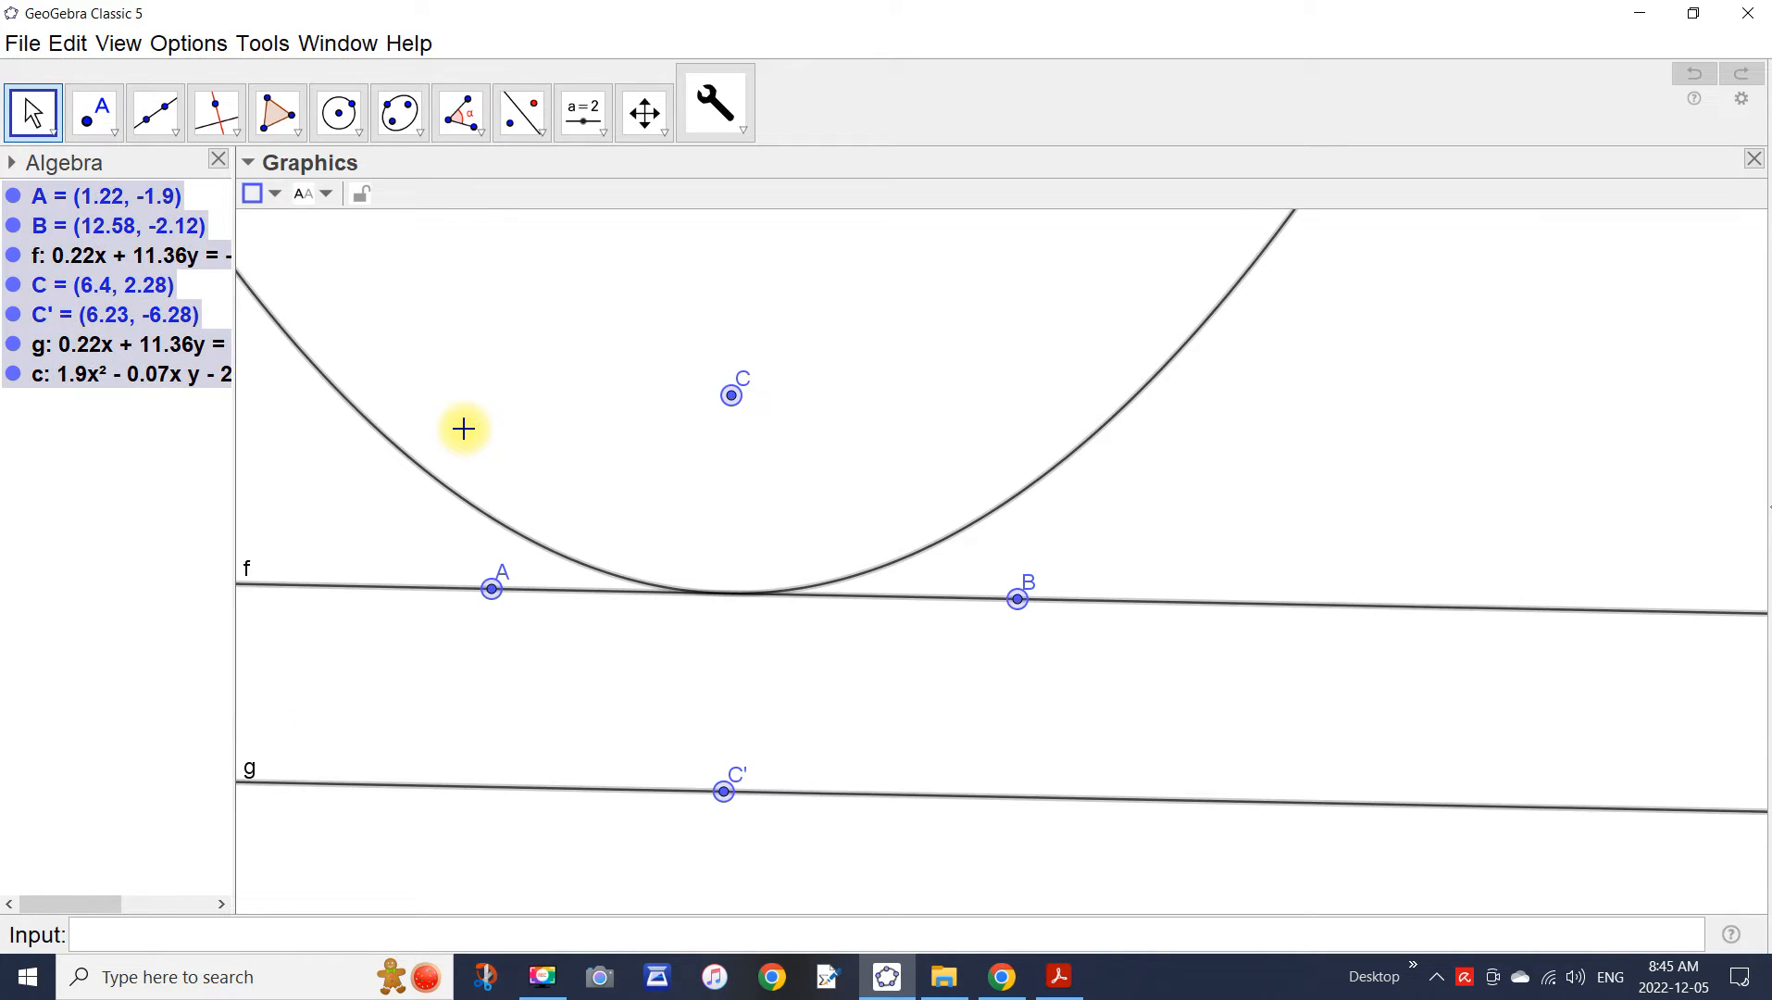
{"action": "key", "text": "Delete"}
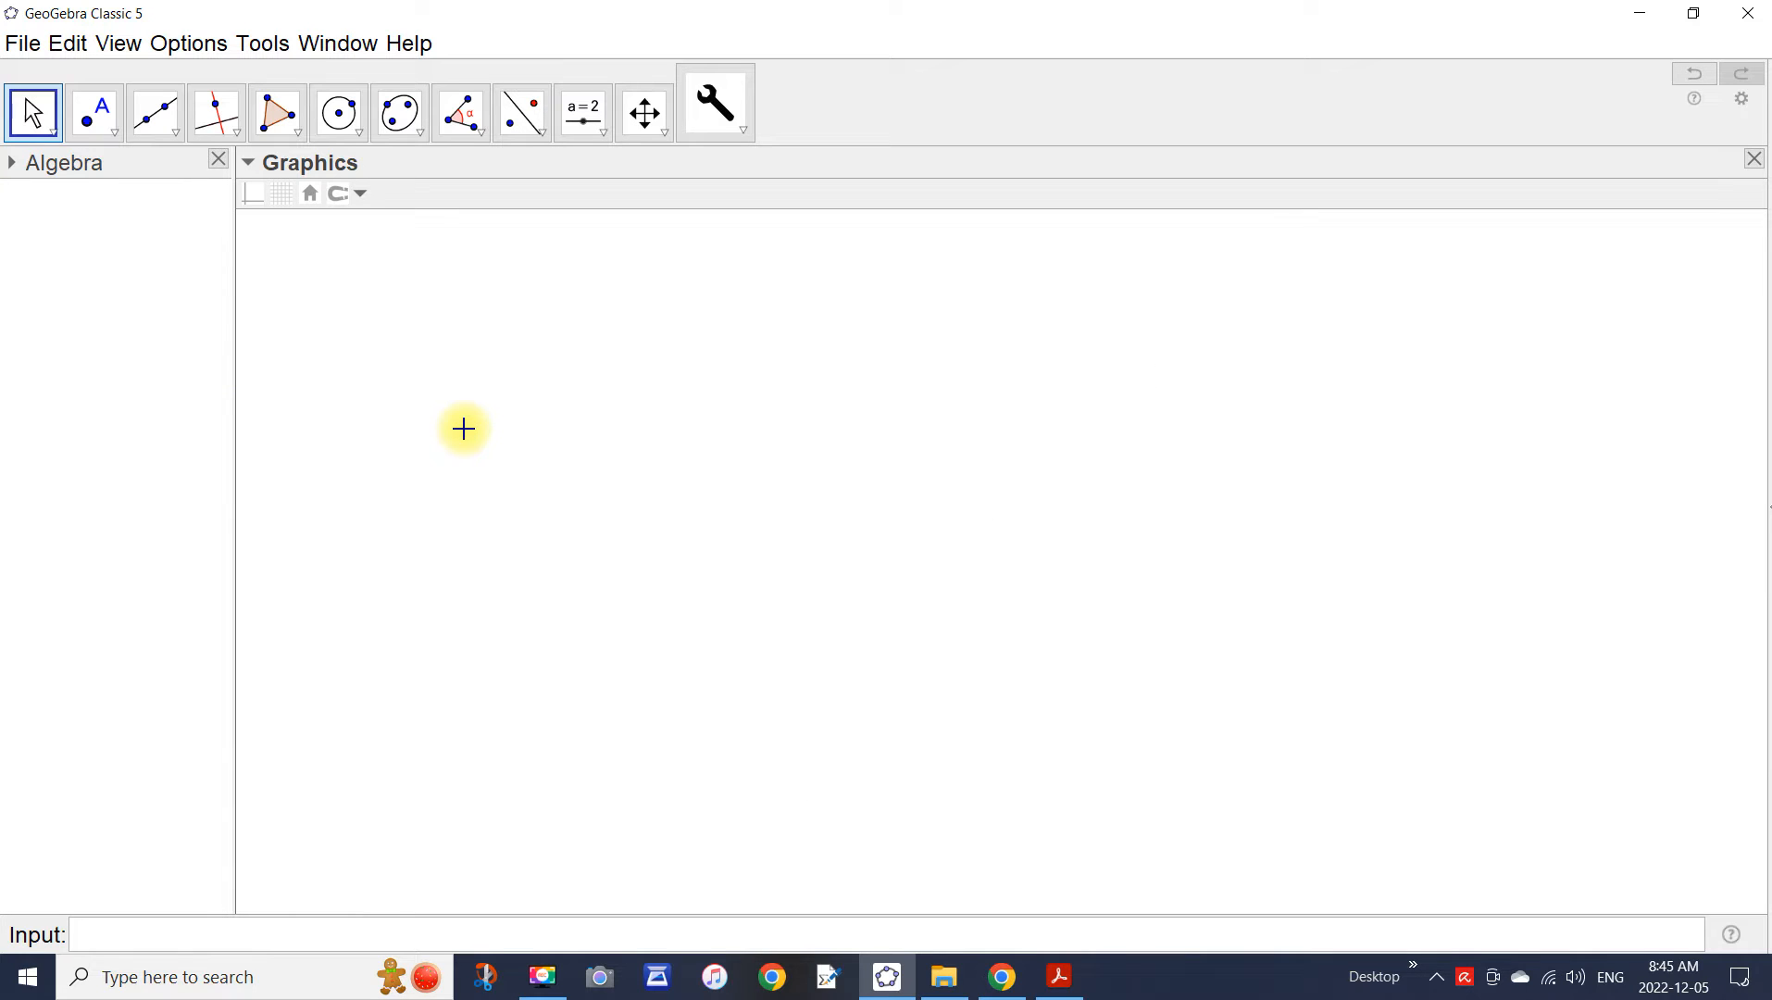
{"action": "left_click", "coordinate": [154, 113]}
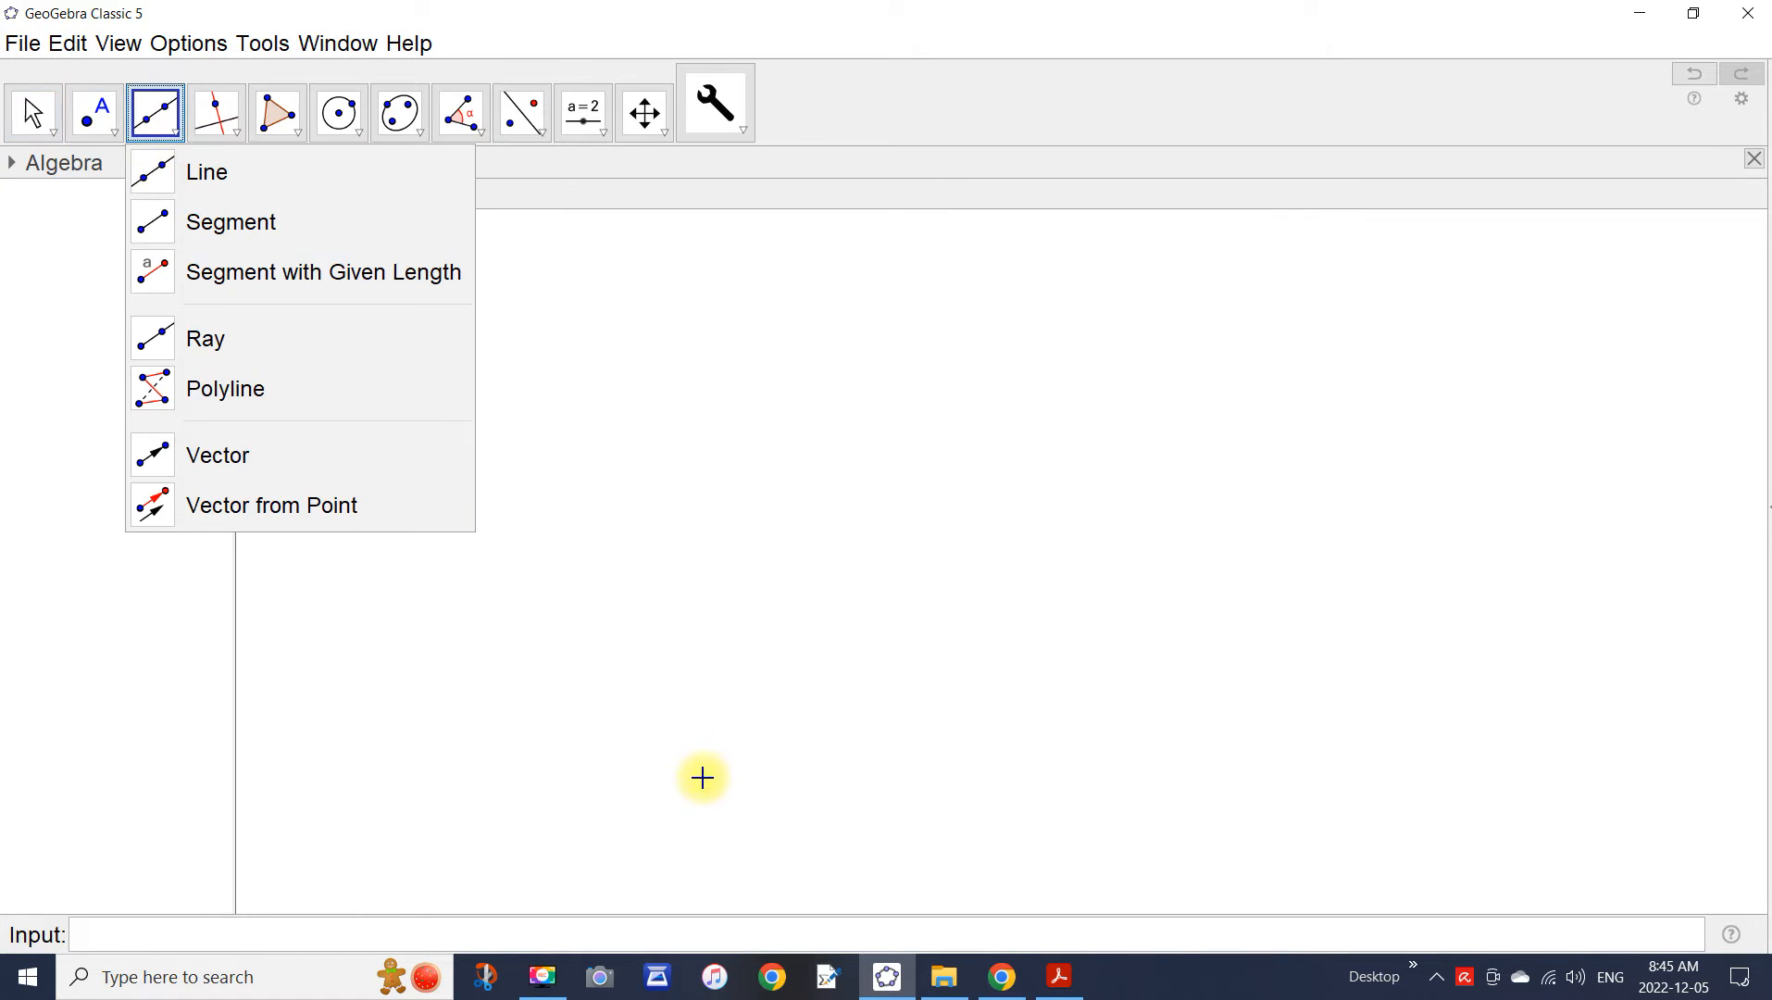
{"action": "left_click", "coordinate": [262, 173]}
{"action": "left_click", "coordinate": [406, 602]}
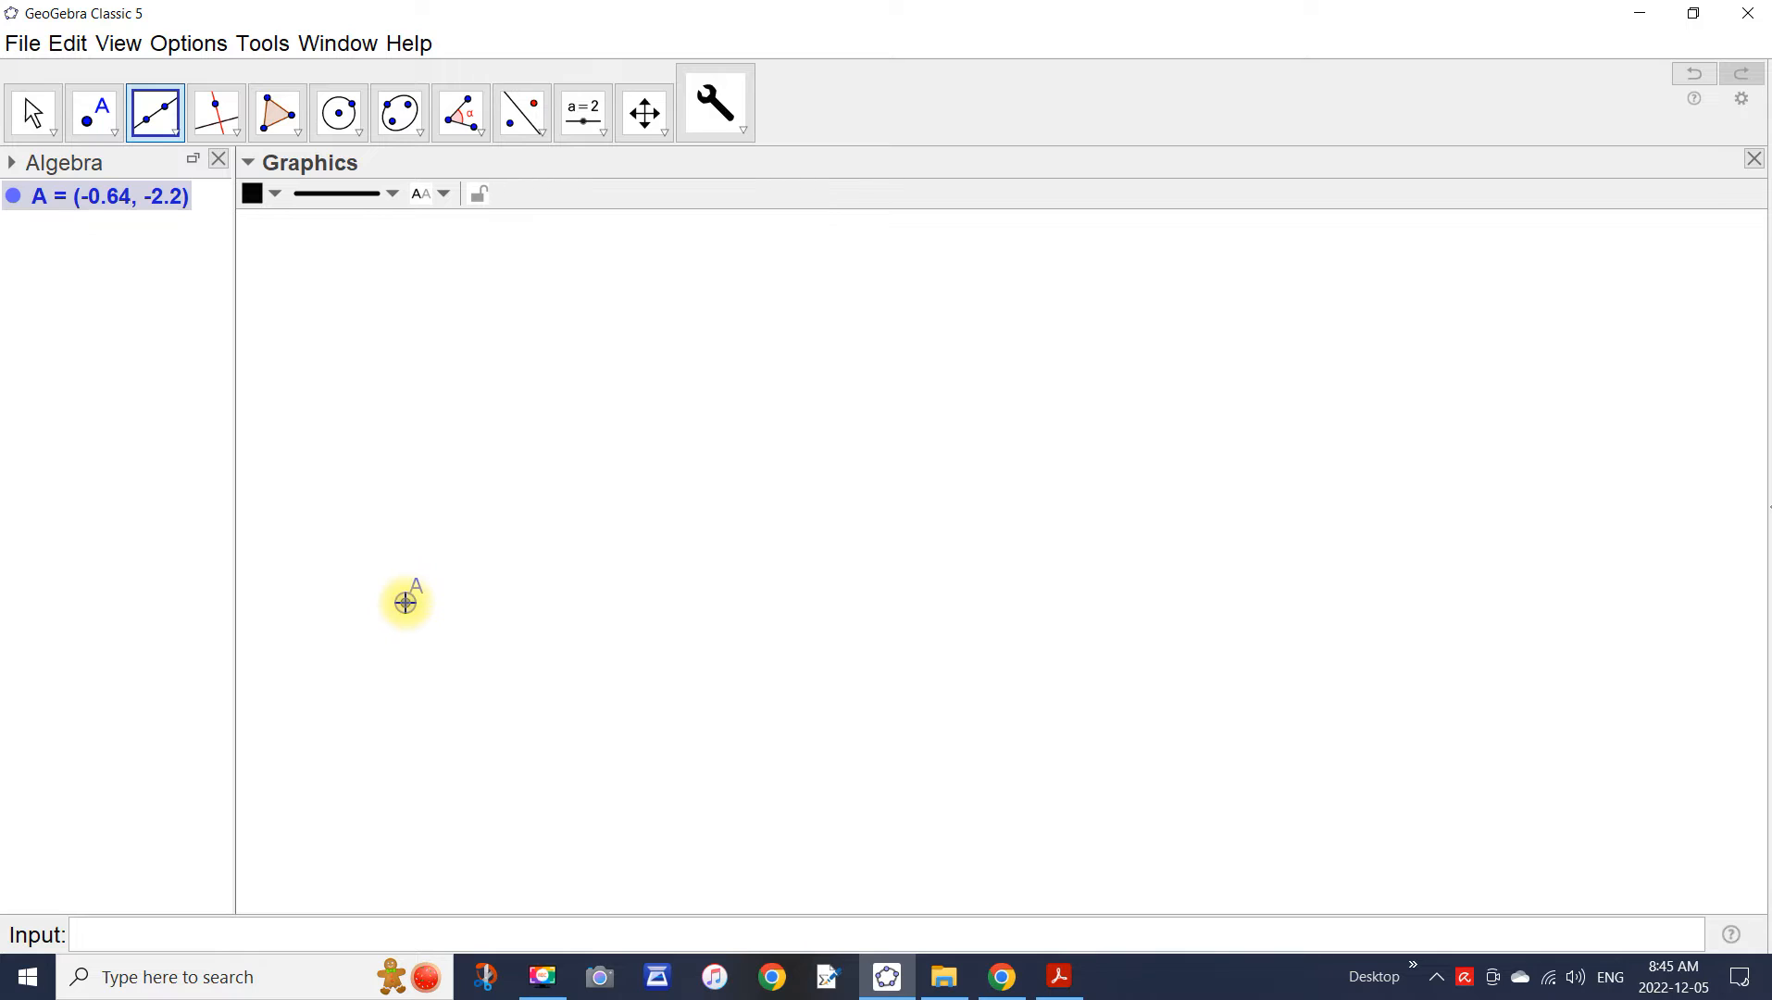
{"action": "left_click", "coordinate": [1167, 617]}
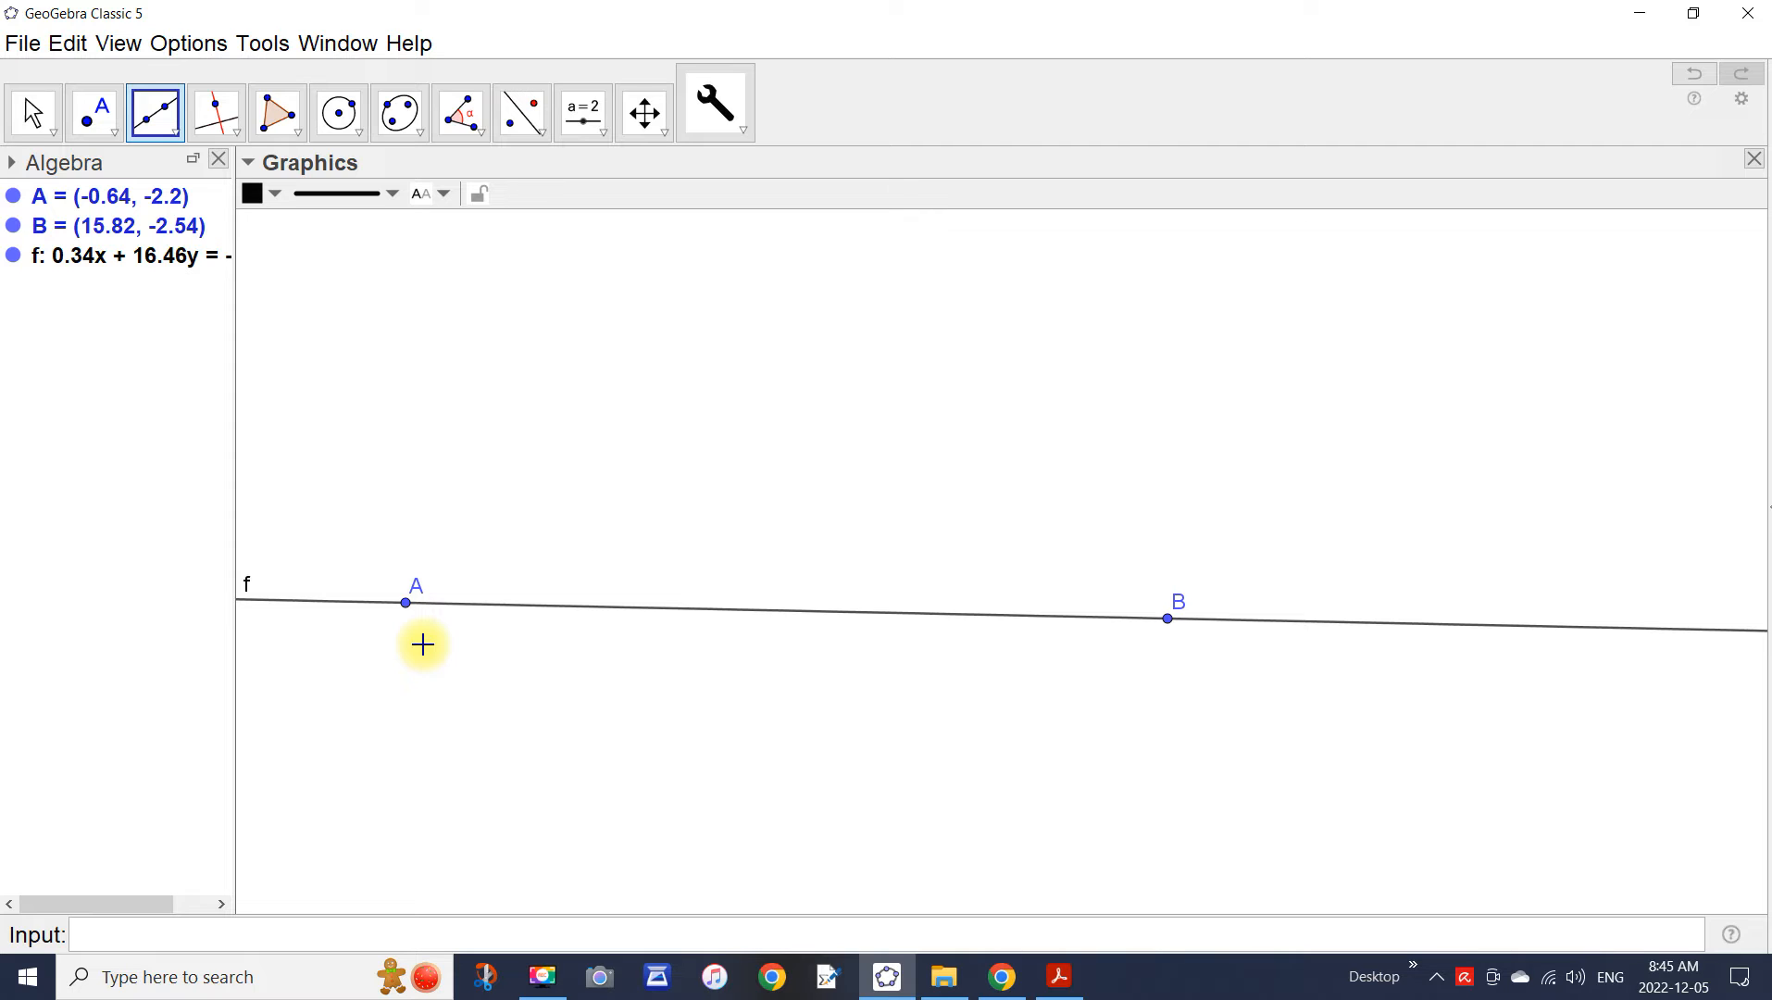
Place point C above the line at about (4.06, 1.32) and apply the custom Parabola tool to C and line f.
{"action": "left_click", "coordinate": [97, 126]}
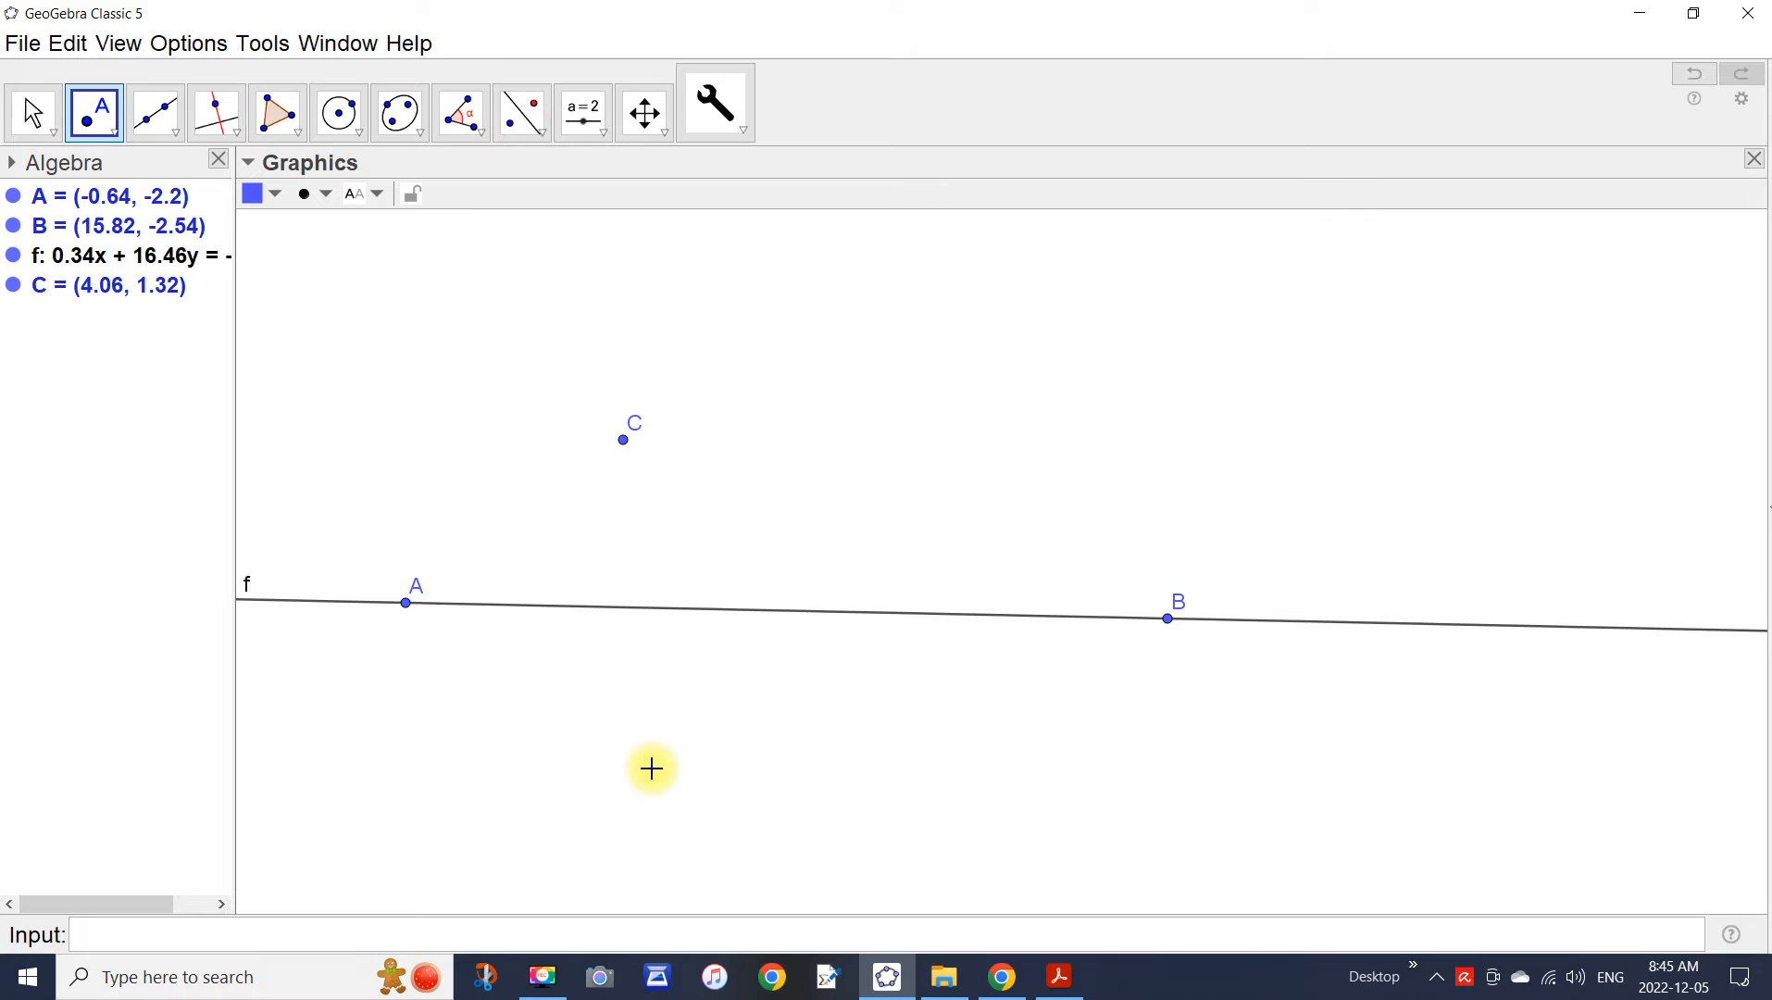
{"action": "left_click", "coordinate": [716, 104]}
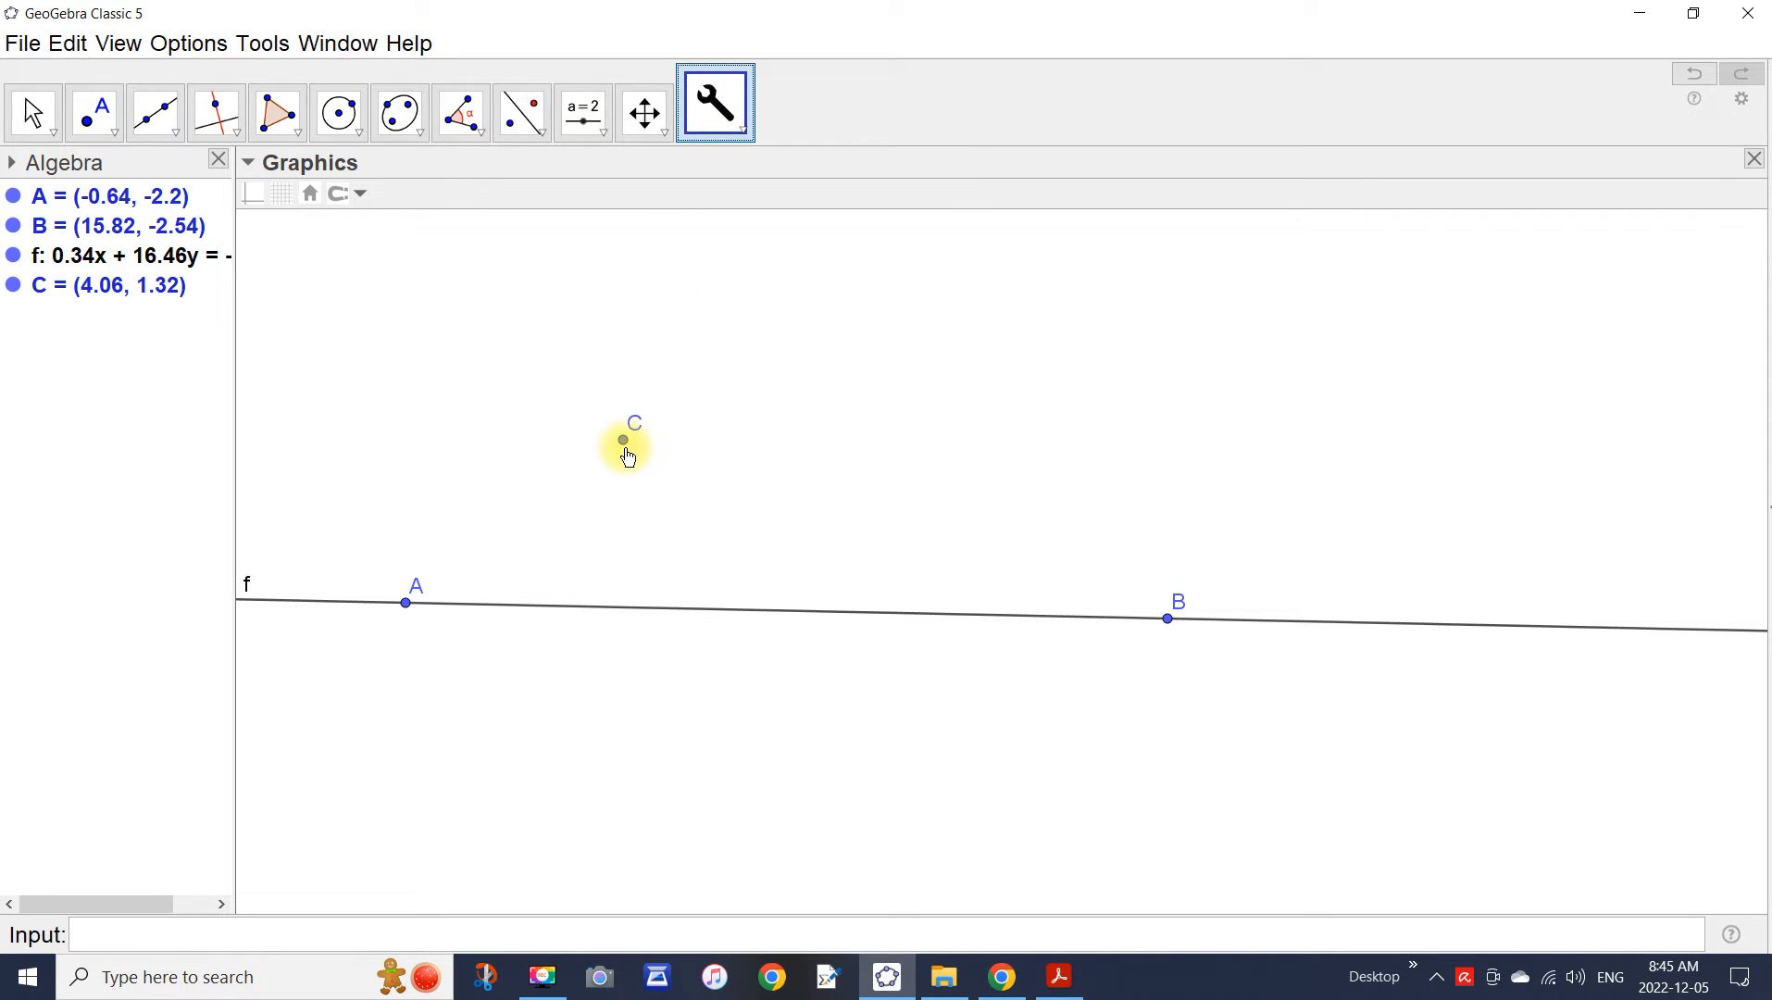
{"action": "left_click", "coordinate": [623, 443]}
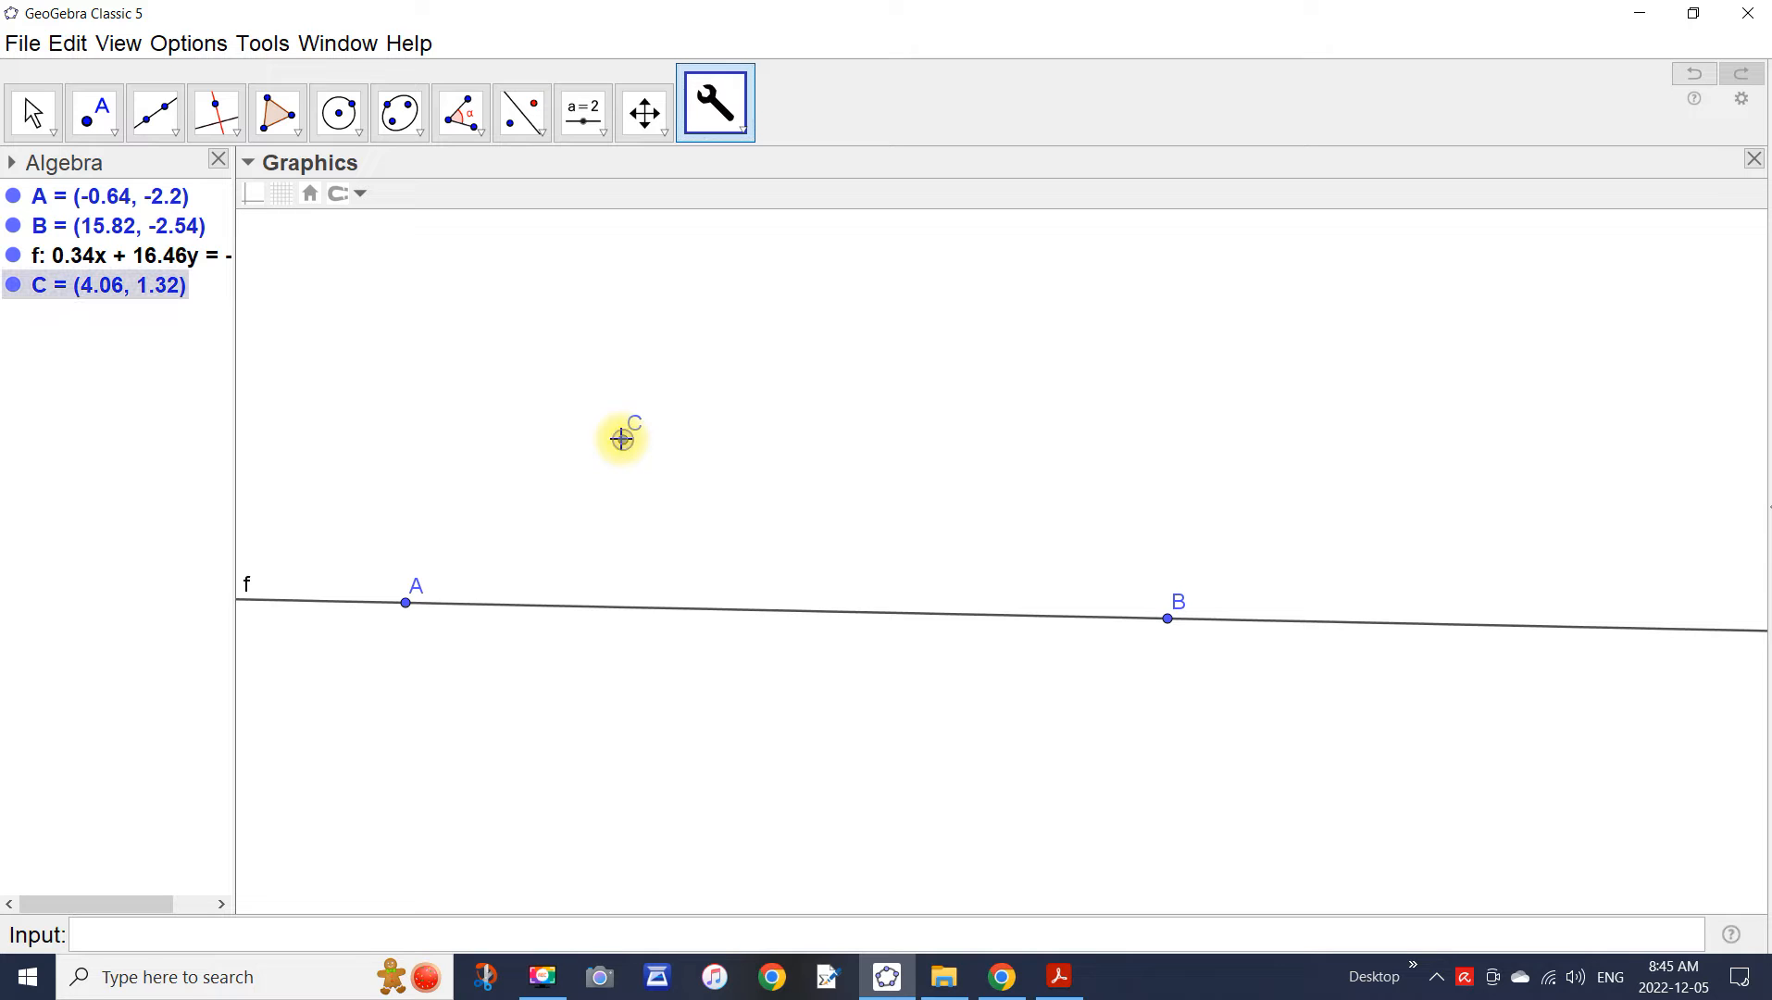
{"action": "left_click", "coordinate": [708, 617]}
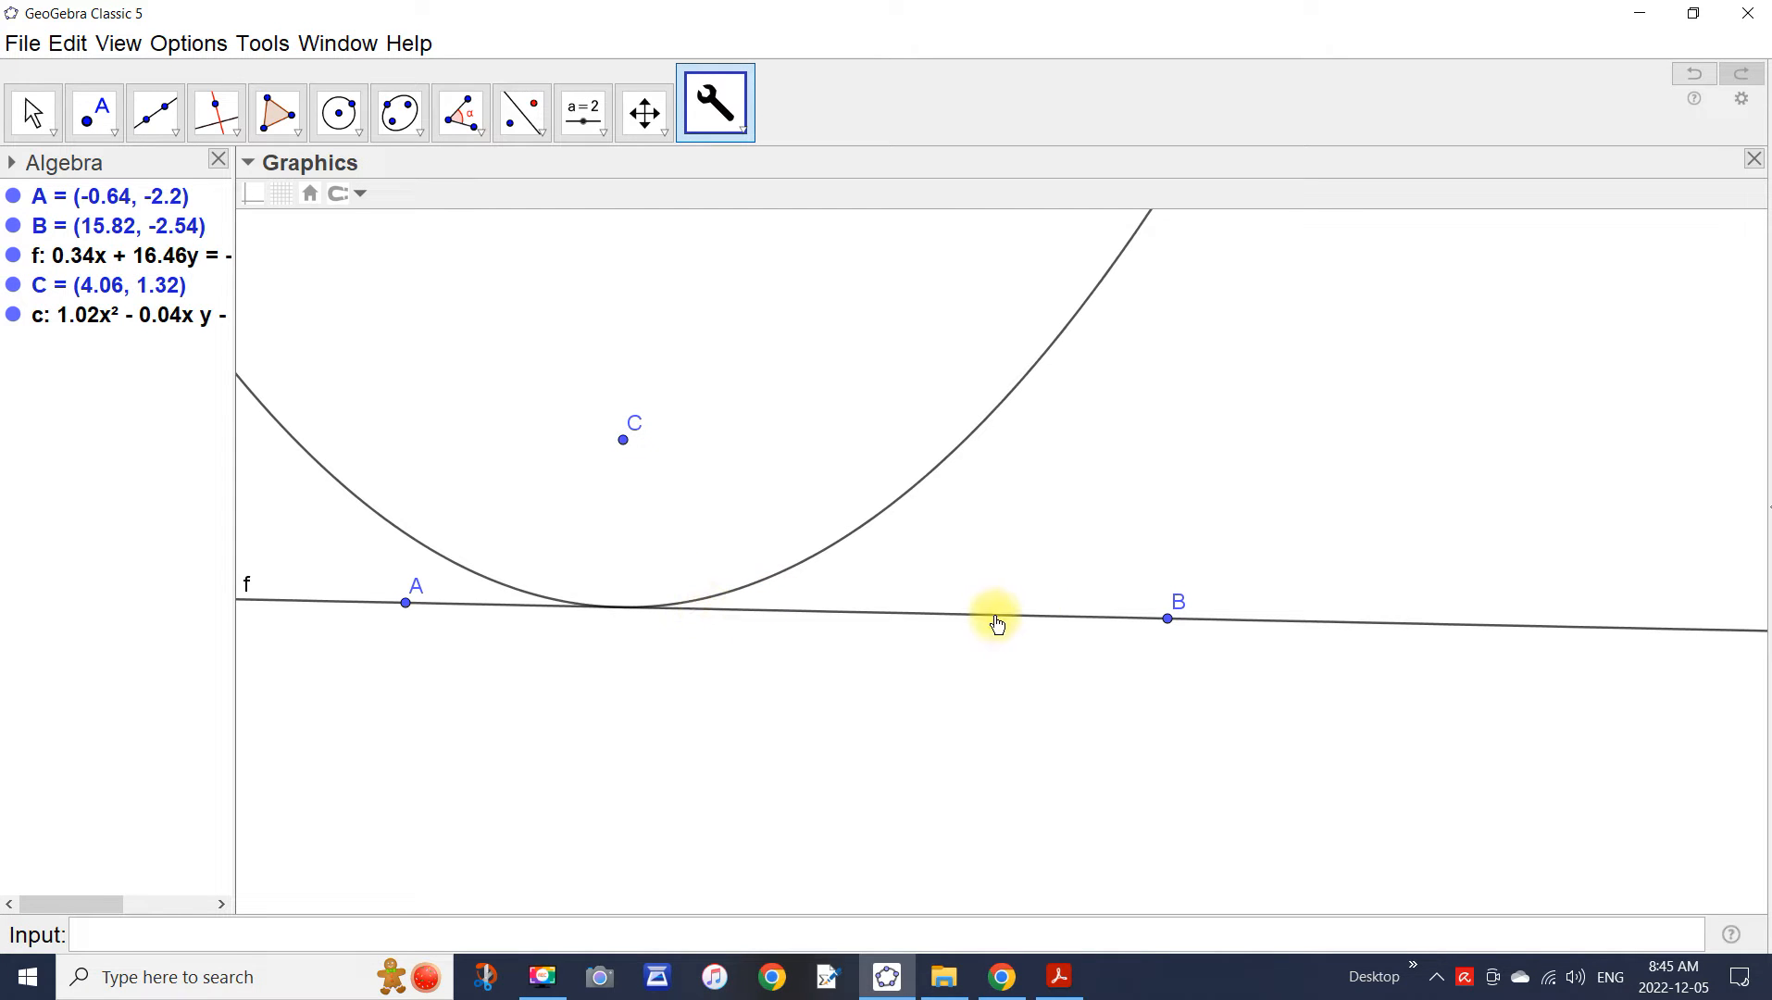
Add point D on the parabola's rising branch at about (12.6, 2.54).
{"action": "left_click", "coordinate": [112, 136]}
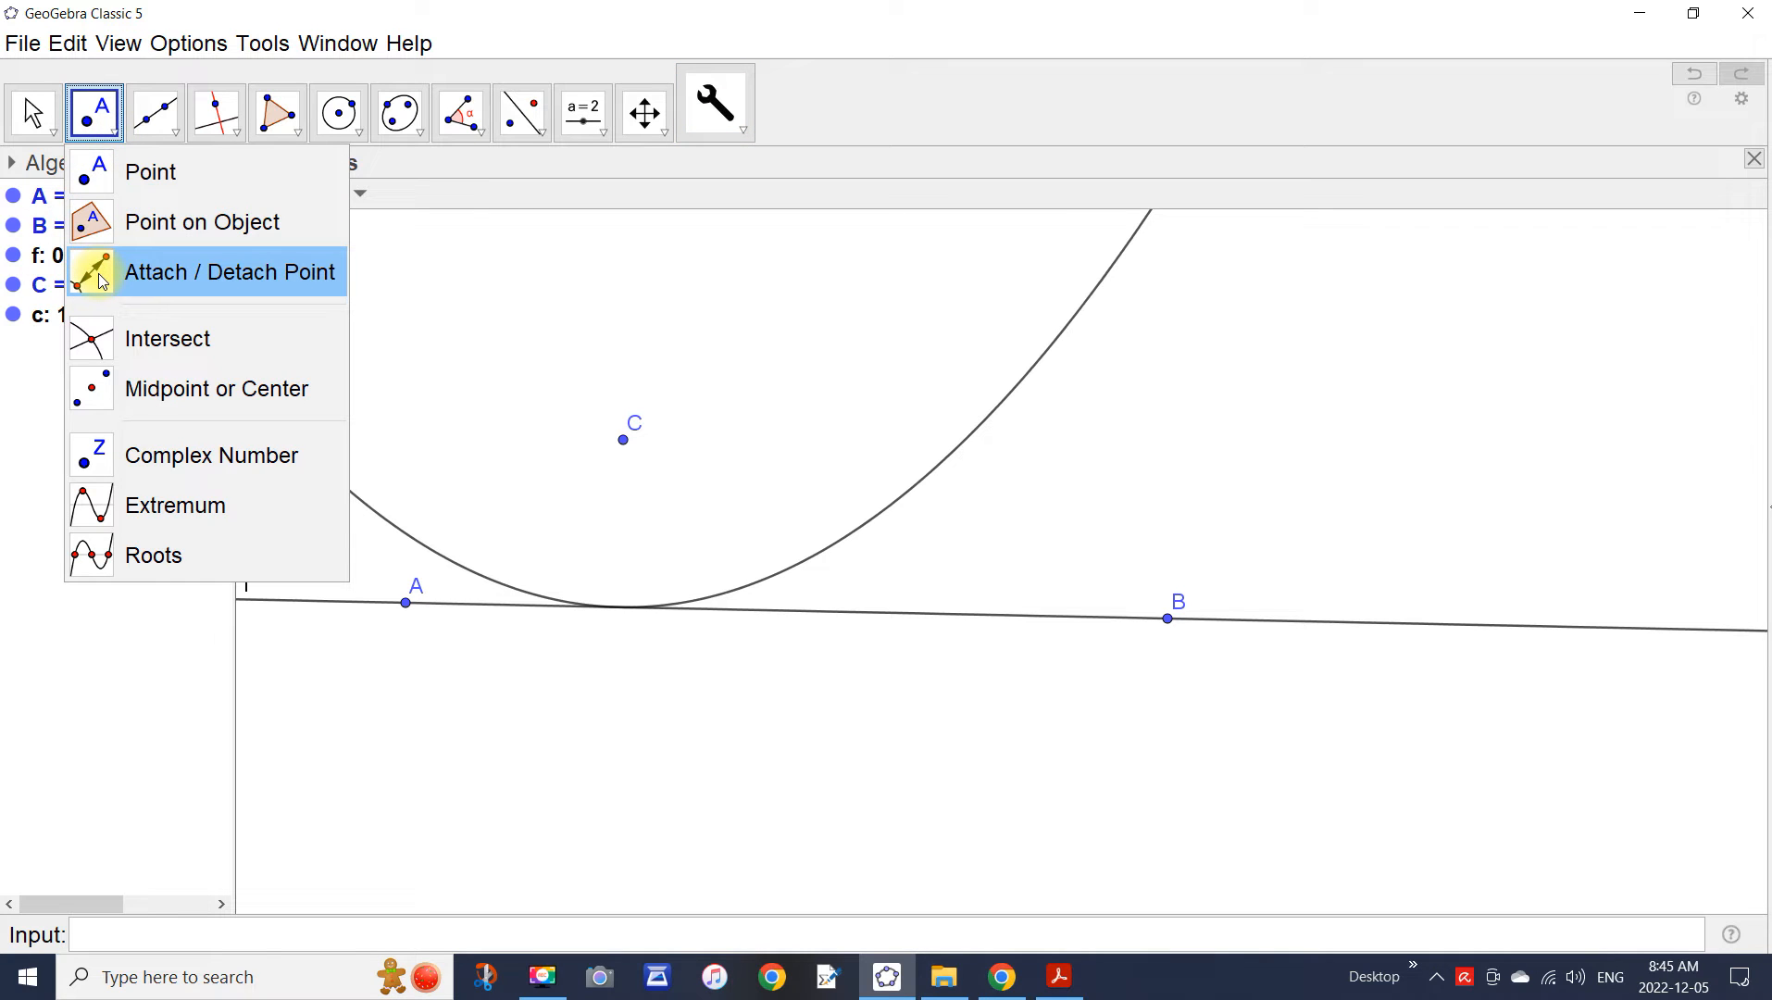
{"action": "left_click", "coordinate": [79, 233]}
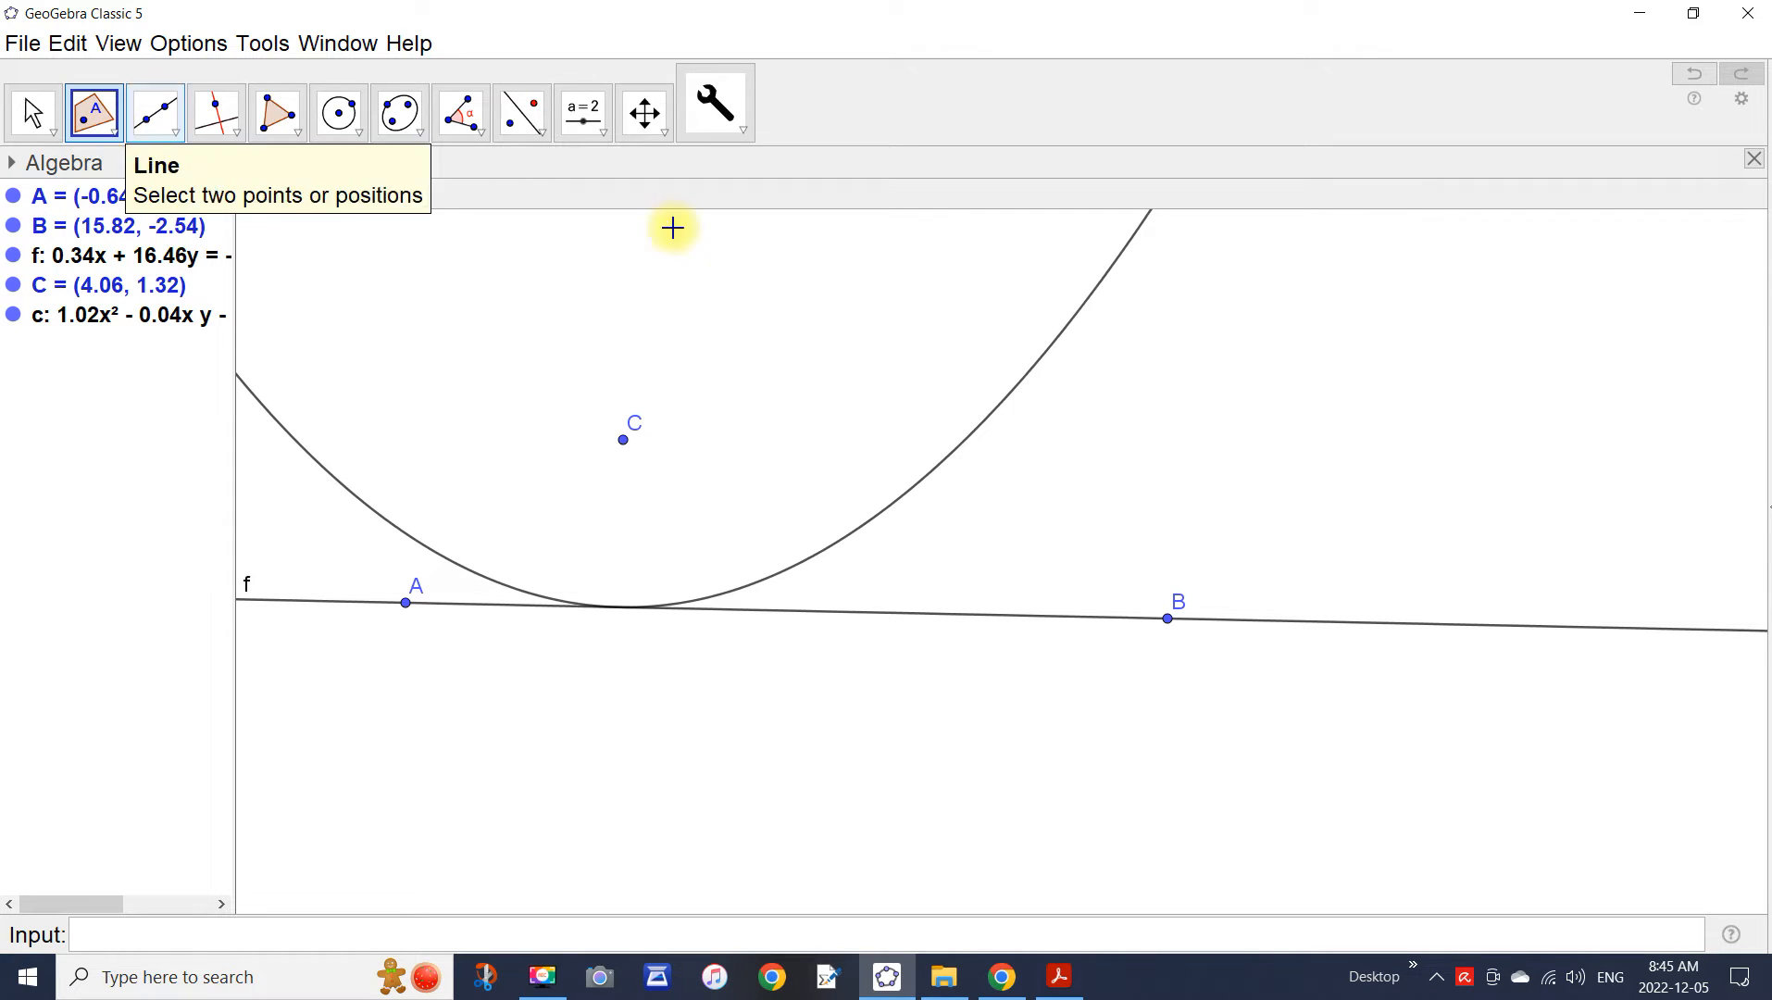
{"action": "left_click", "coordinate": [1019, 384]}
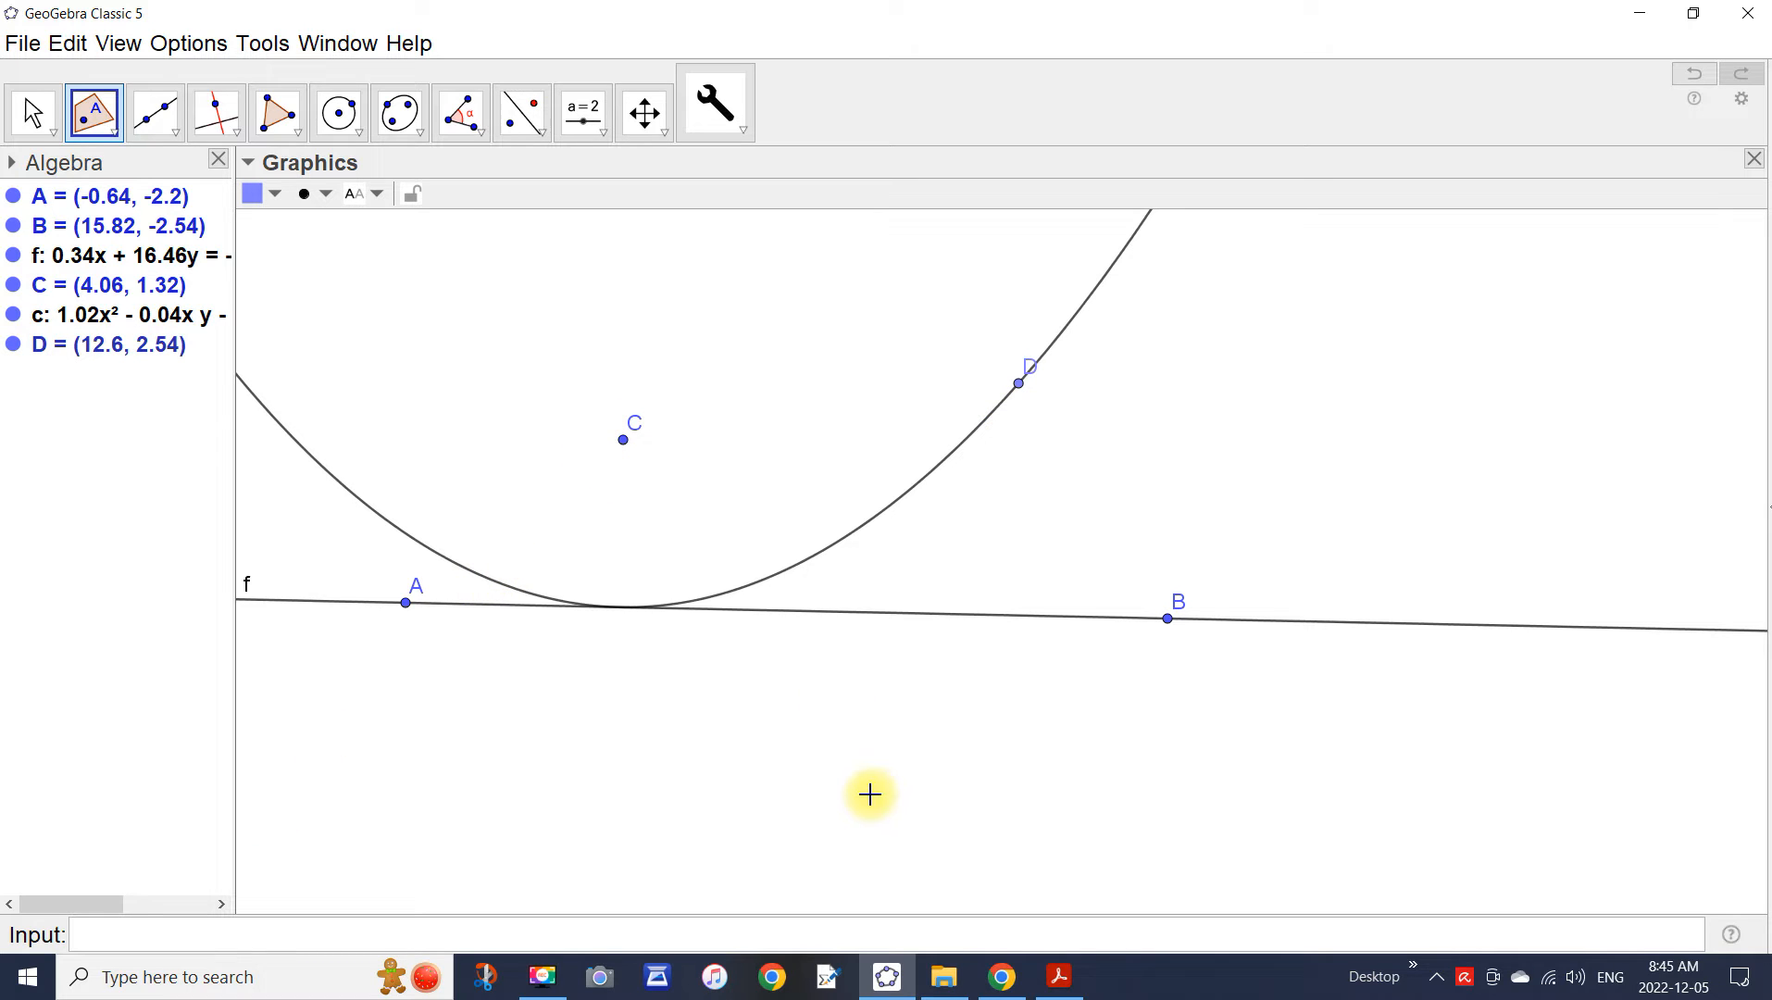
Use the TangentCircle tool to construct circles centred at C and D, both tangent to line f.
{"action": "left_click", "coordinate": [736, 132]}
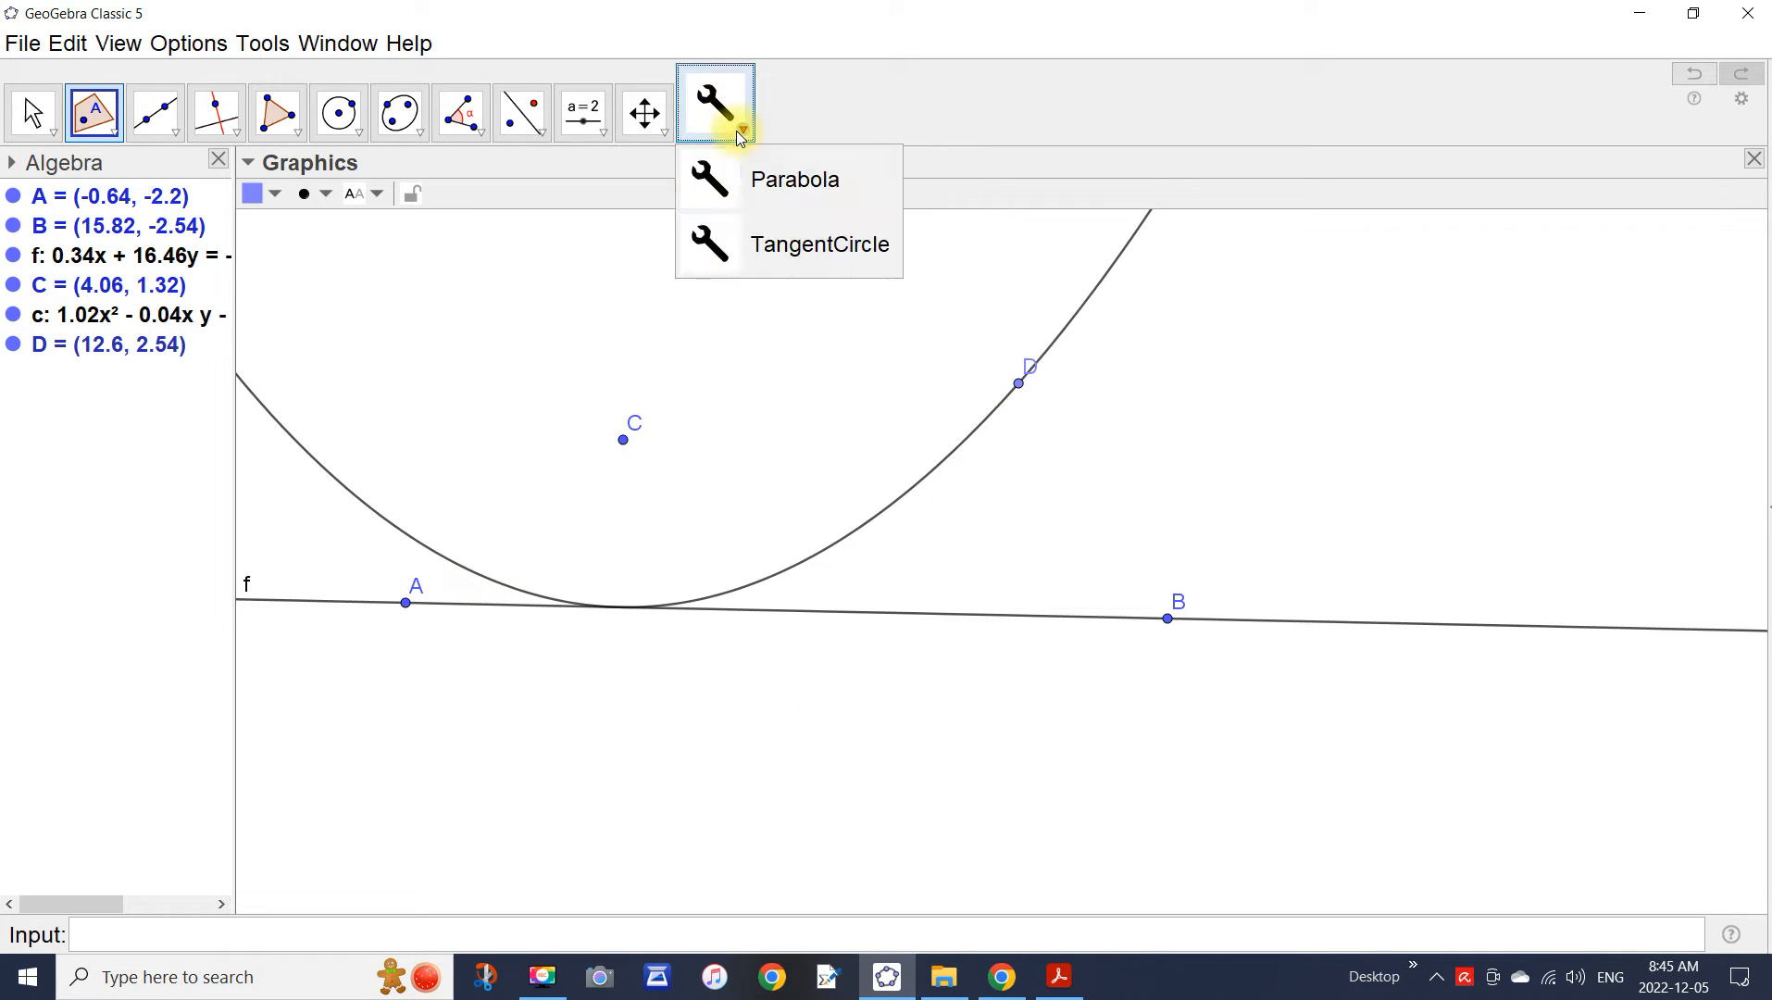
{"action": "left_click", "coordinate": [818, 250]}
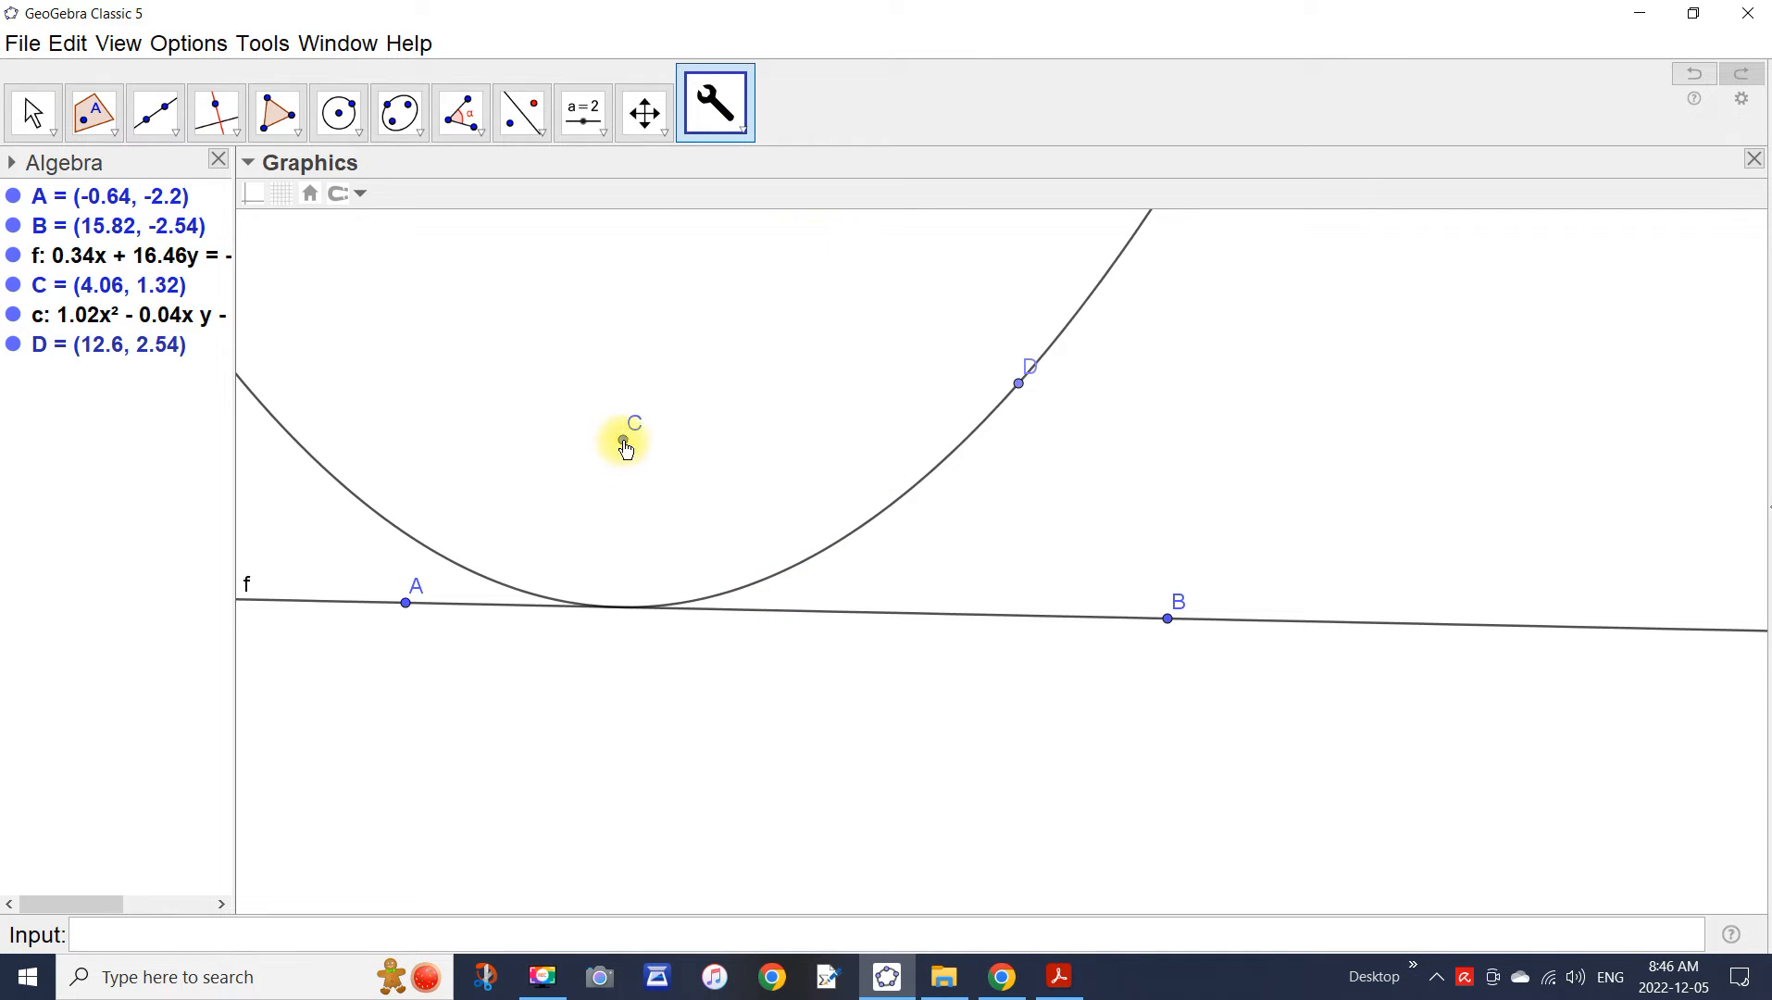
{"action": "left_click", "coordinate": [623, 442]}
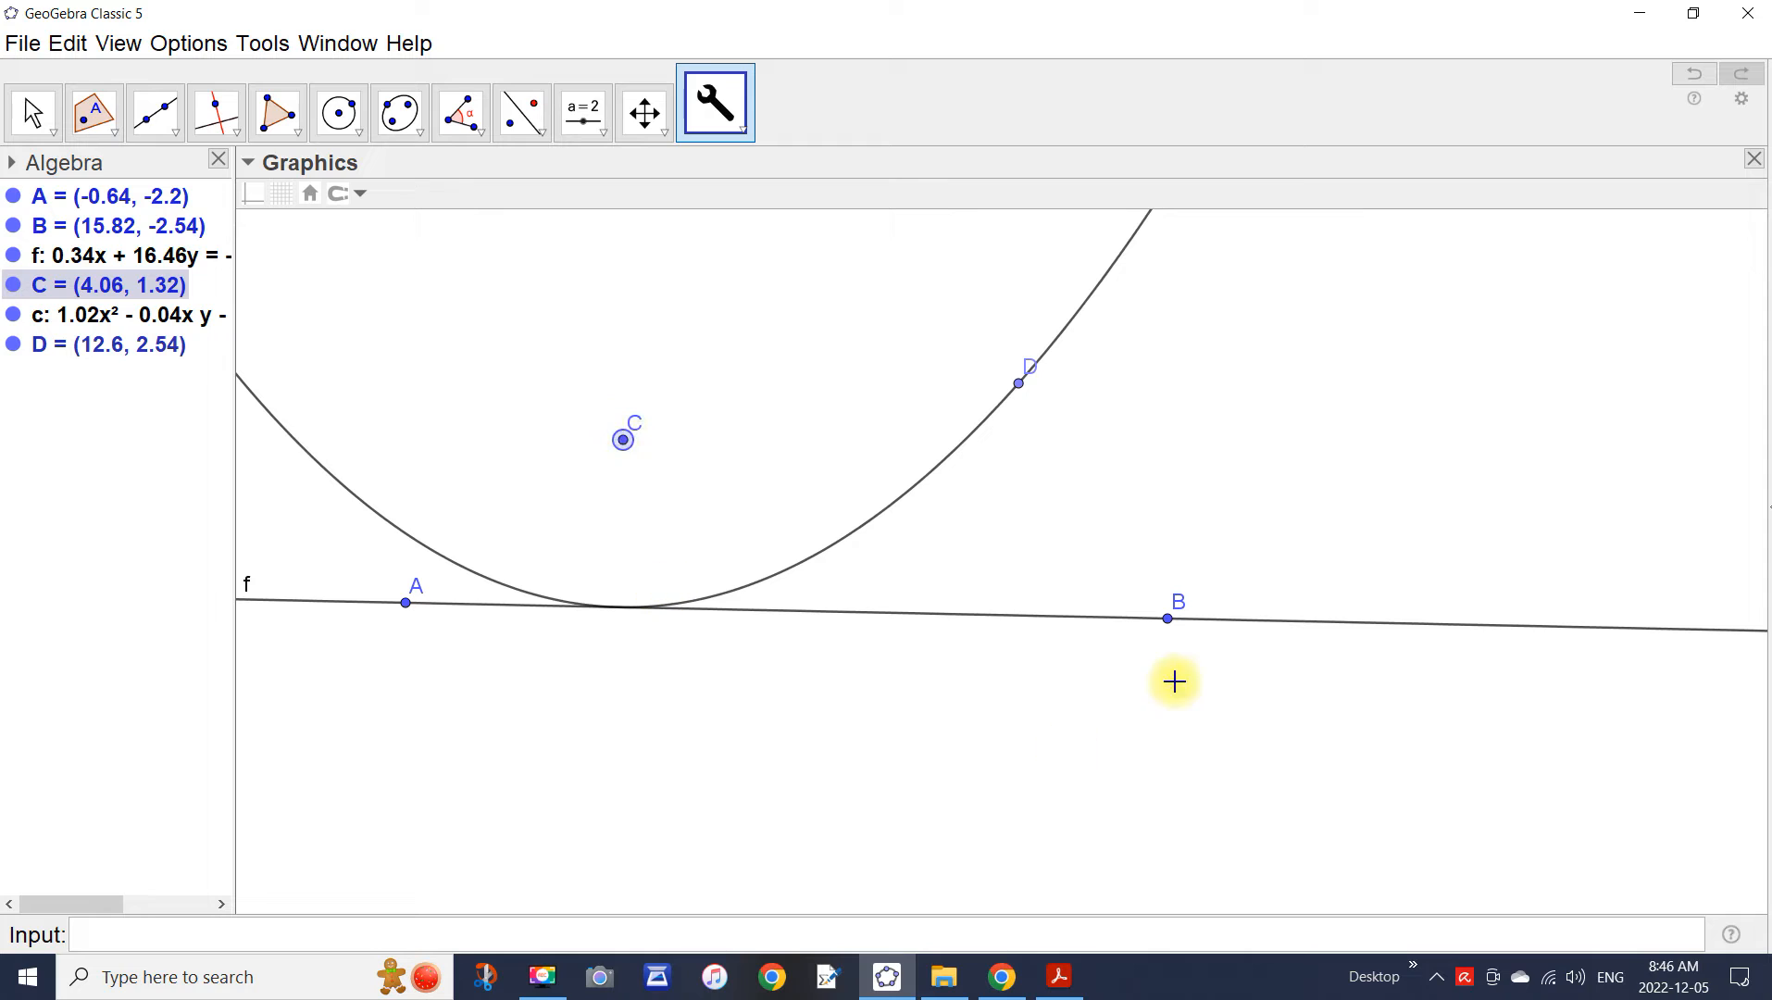
{"action": "left_click", "coordinate": [1095, 622]}
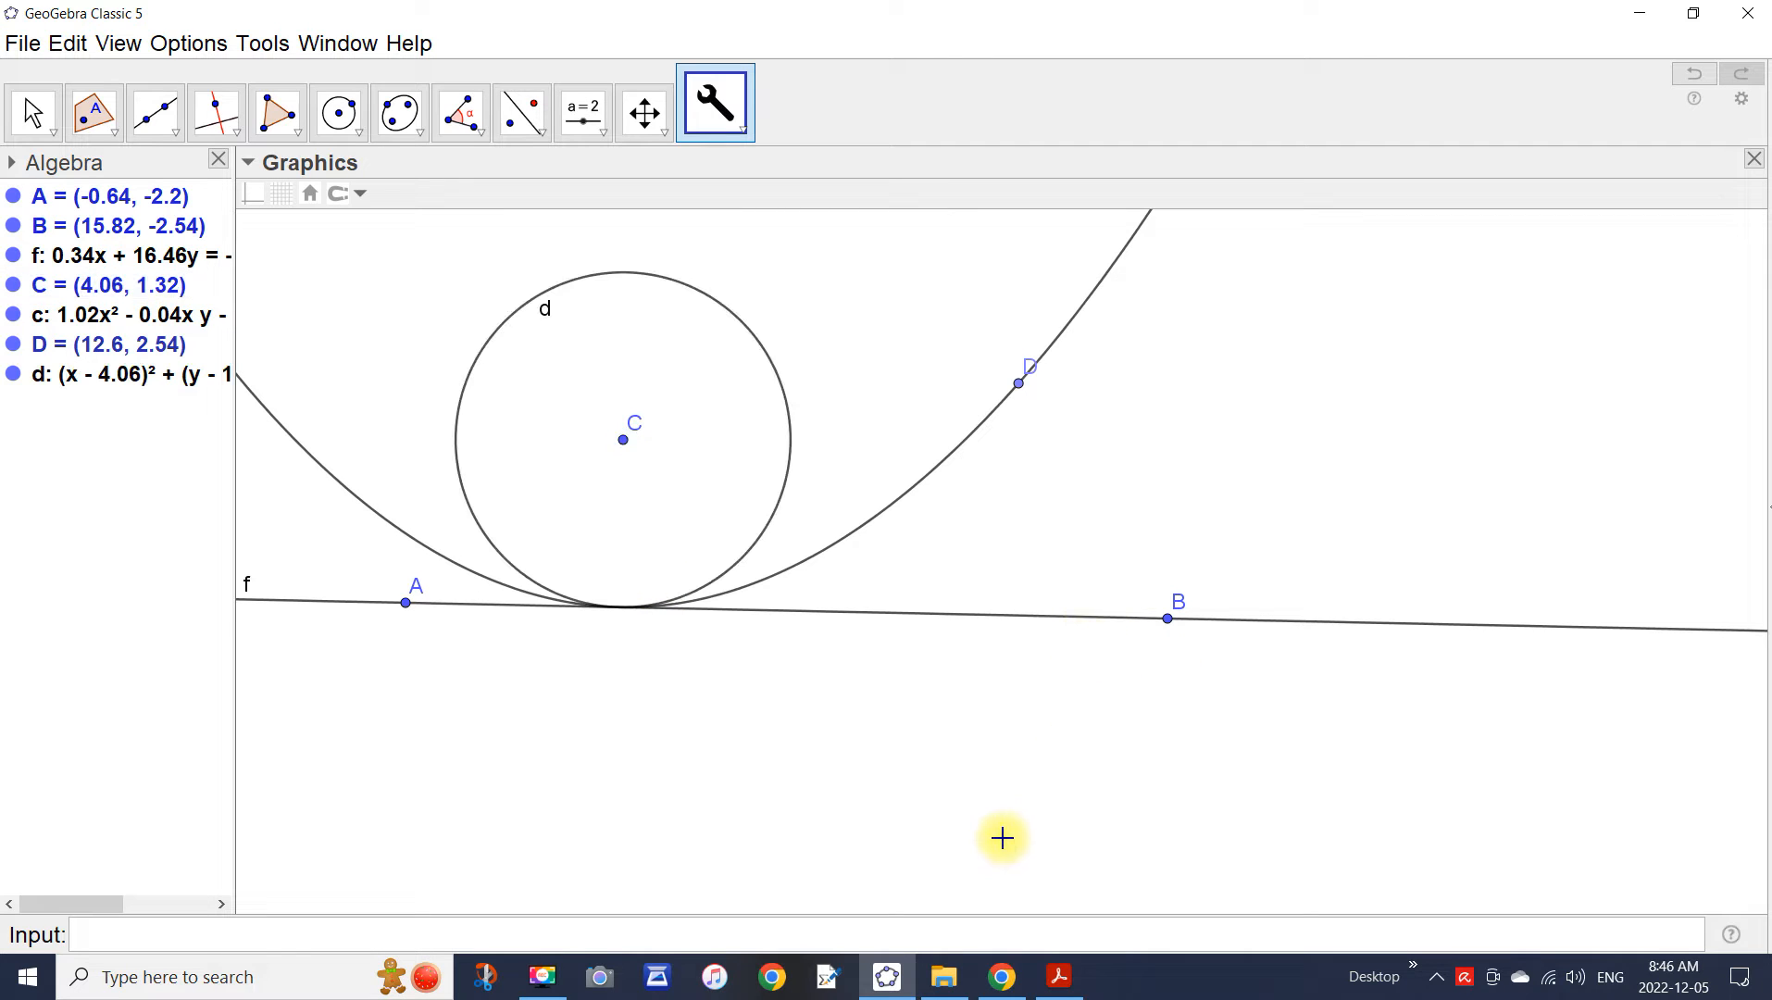
{"action": "left_click", "coordinate": [1020, 385]}
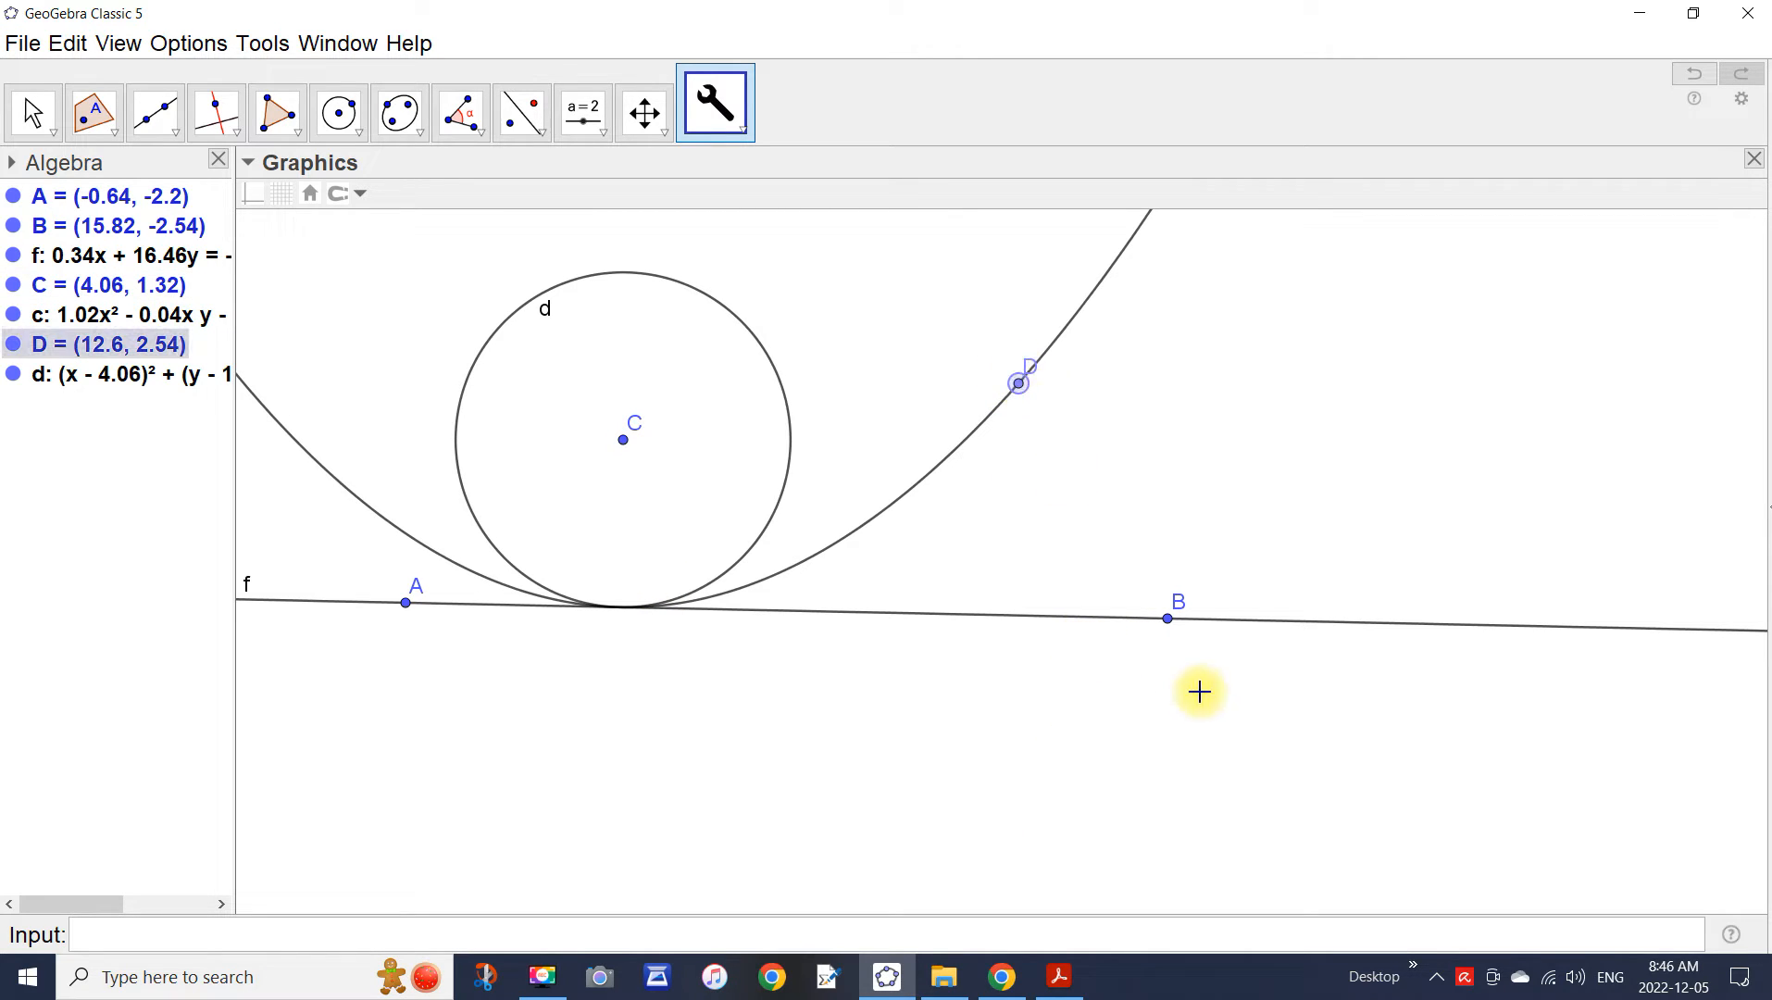
{"action": "left_click", "coordinate": [1503, 632]}
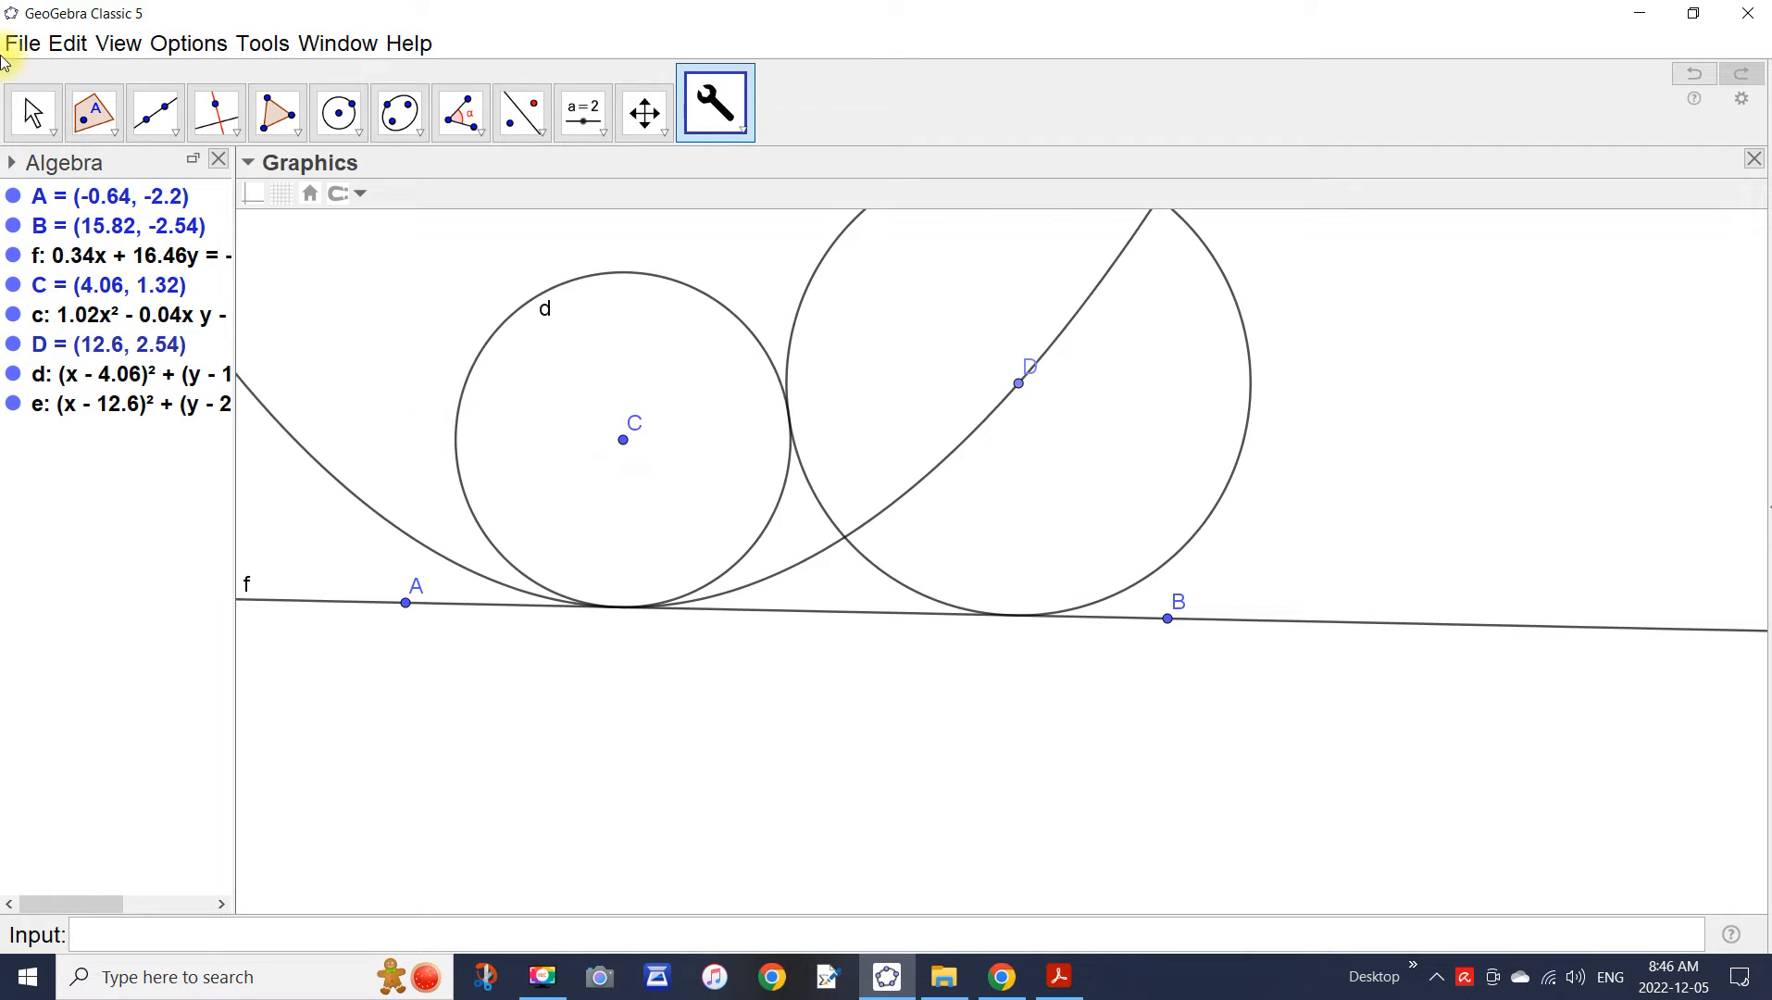
Move C and D around to test the circles' tangency, leaving C at about (2.8, 0.68) and D at about (10.29, 2.29).
{"action": "left_click", "coordinate": [31, 112]}
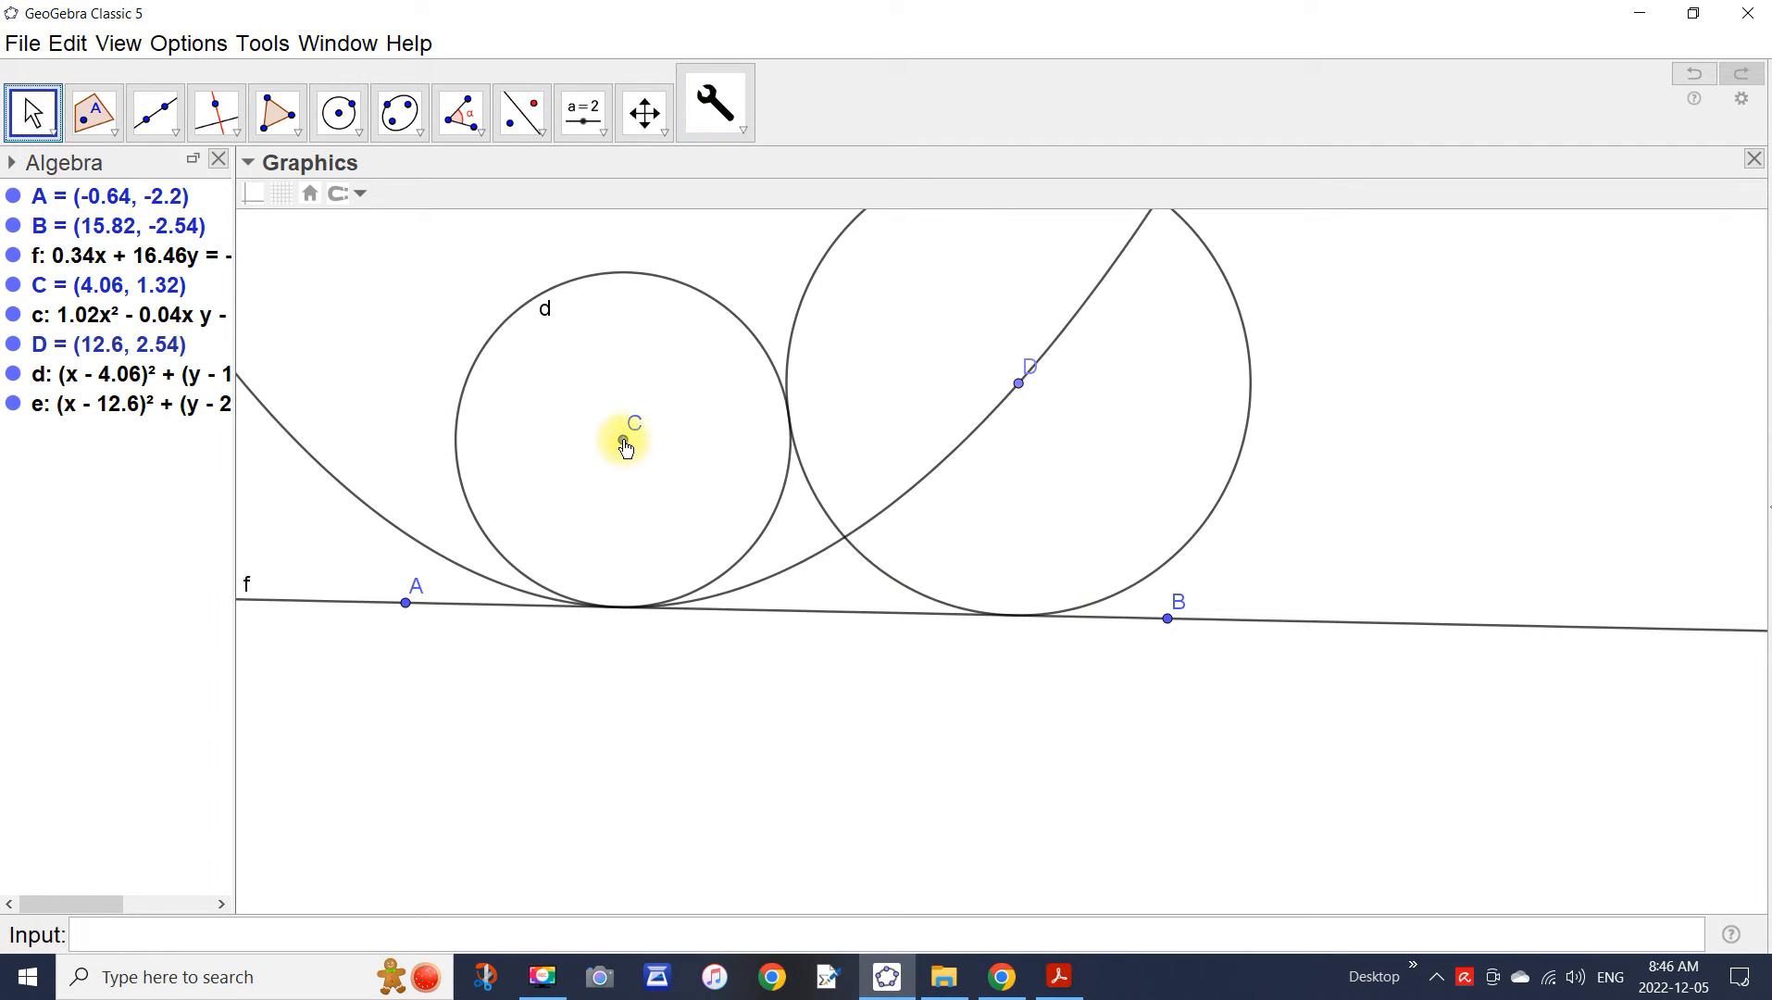
{"action": "mouse_move", "coordinate": [625, 447]}
{"action": "left_mouse_down"}
{"action": "mouse_move", "coordinate": [479, 421]}
{"action": "mouse_move", "coordinate": [613, 462]}
{"action": "mouse_move", "coordinate": [586, 512]}
{"action": "mouse_move", "coordinate": [612, 450]}
{"action": "mouse_move", "coordinate": [627, 460]}
{"action": "left_mouse_up"}
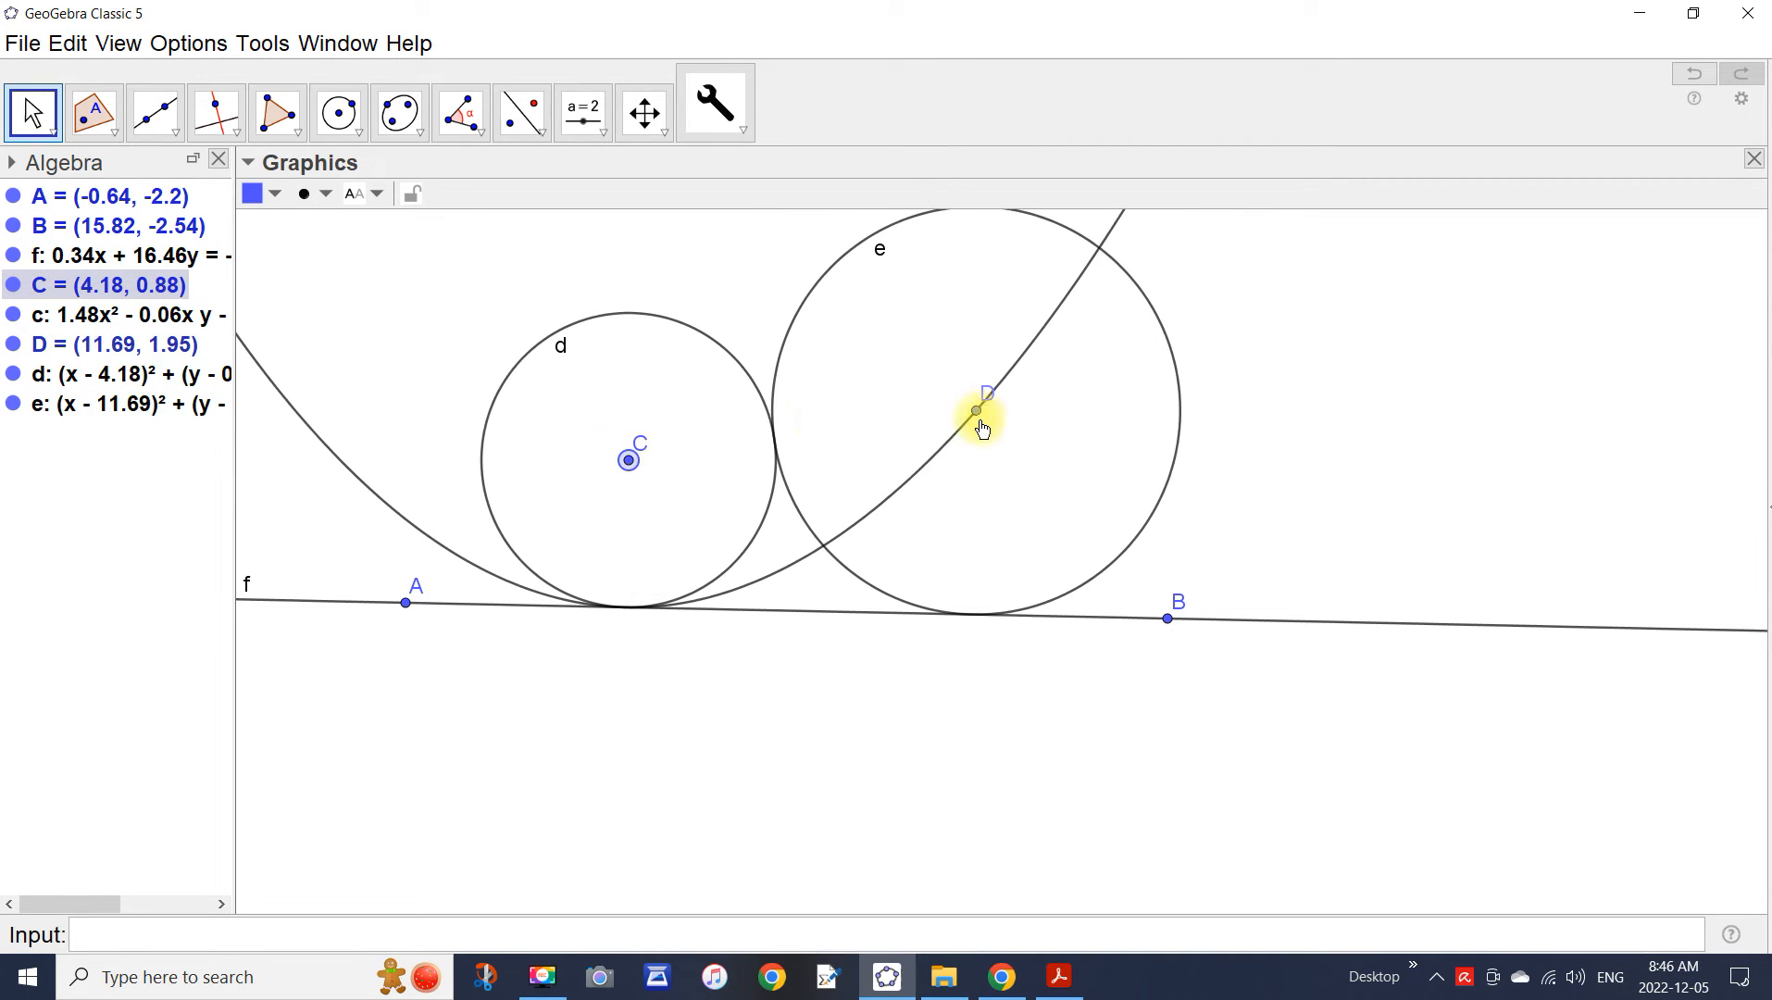
{"action": "left_click_drag", "start_coordinate": [981, 419], "coordinate": [921, 519]}
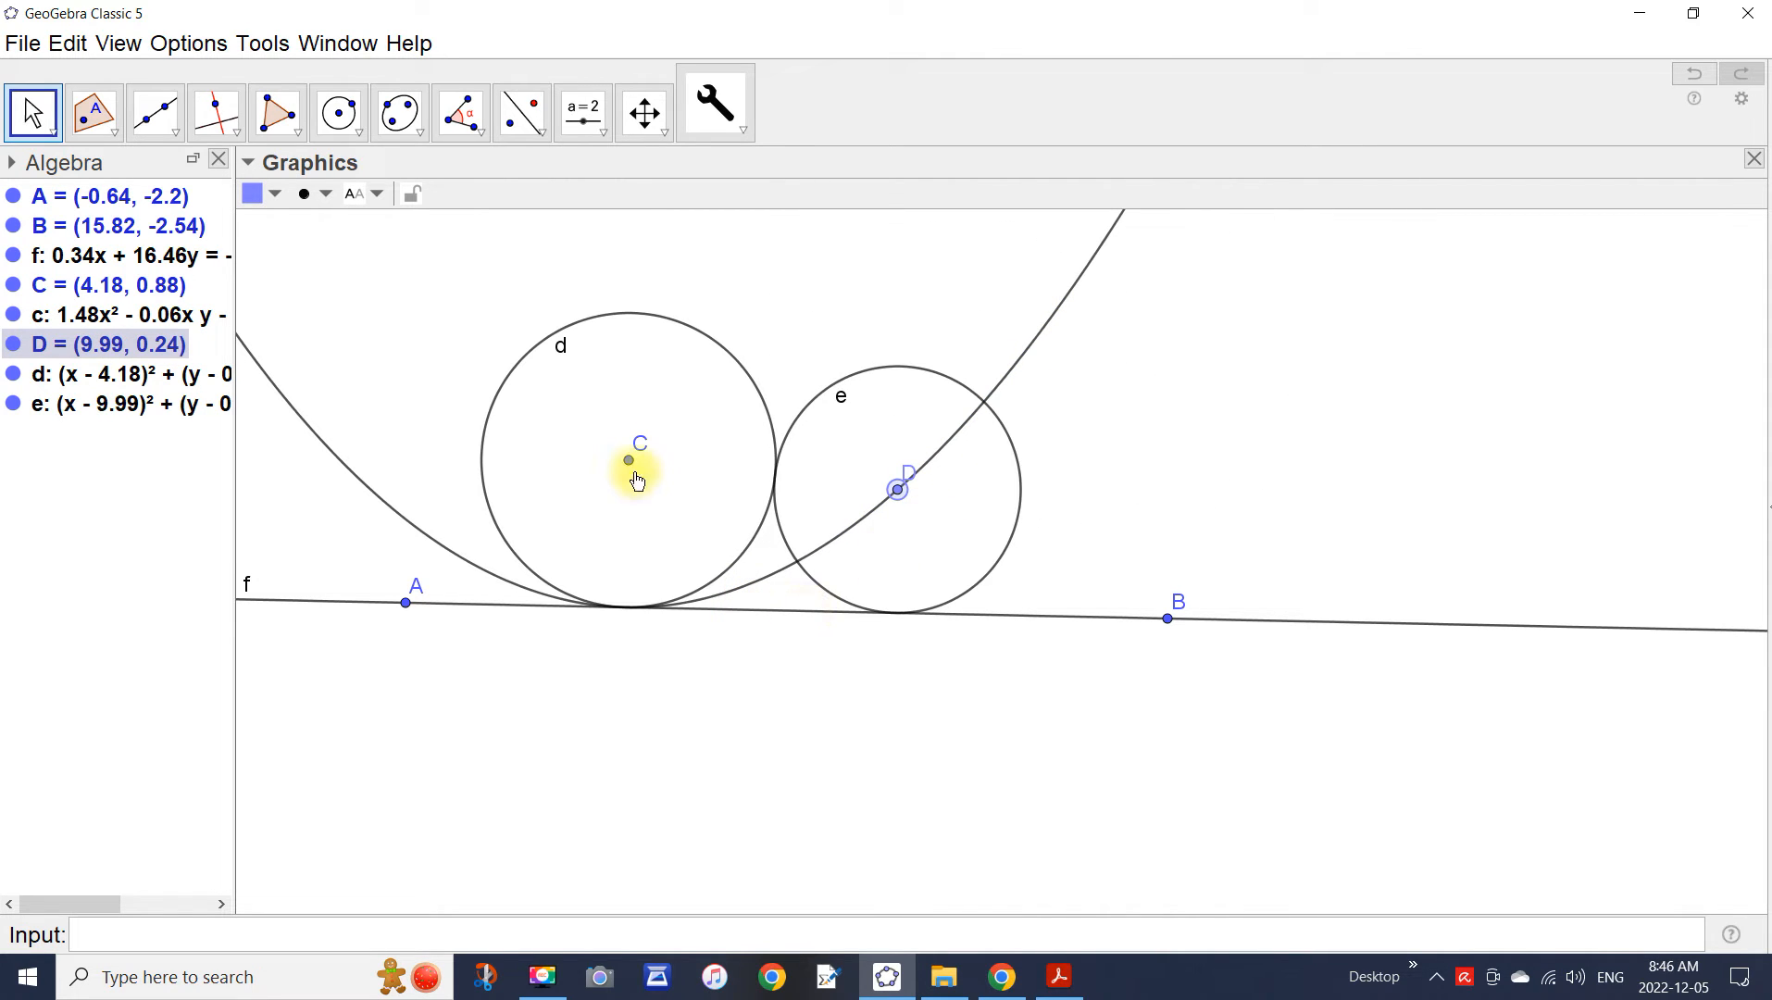
{"action": "left_click_drag", "start_coordinate": [627, 470], "coordinate": [566, 472]}
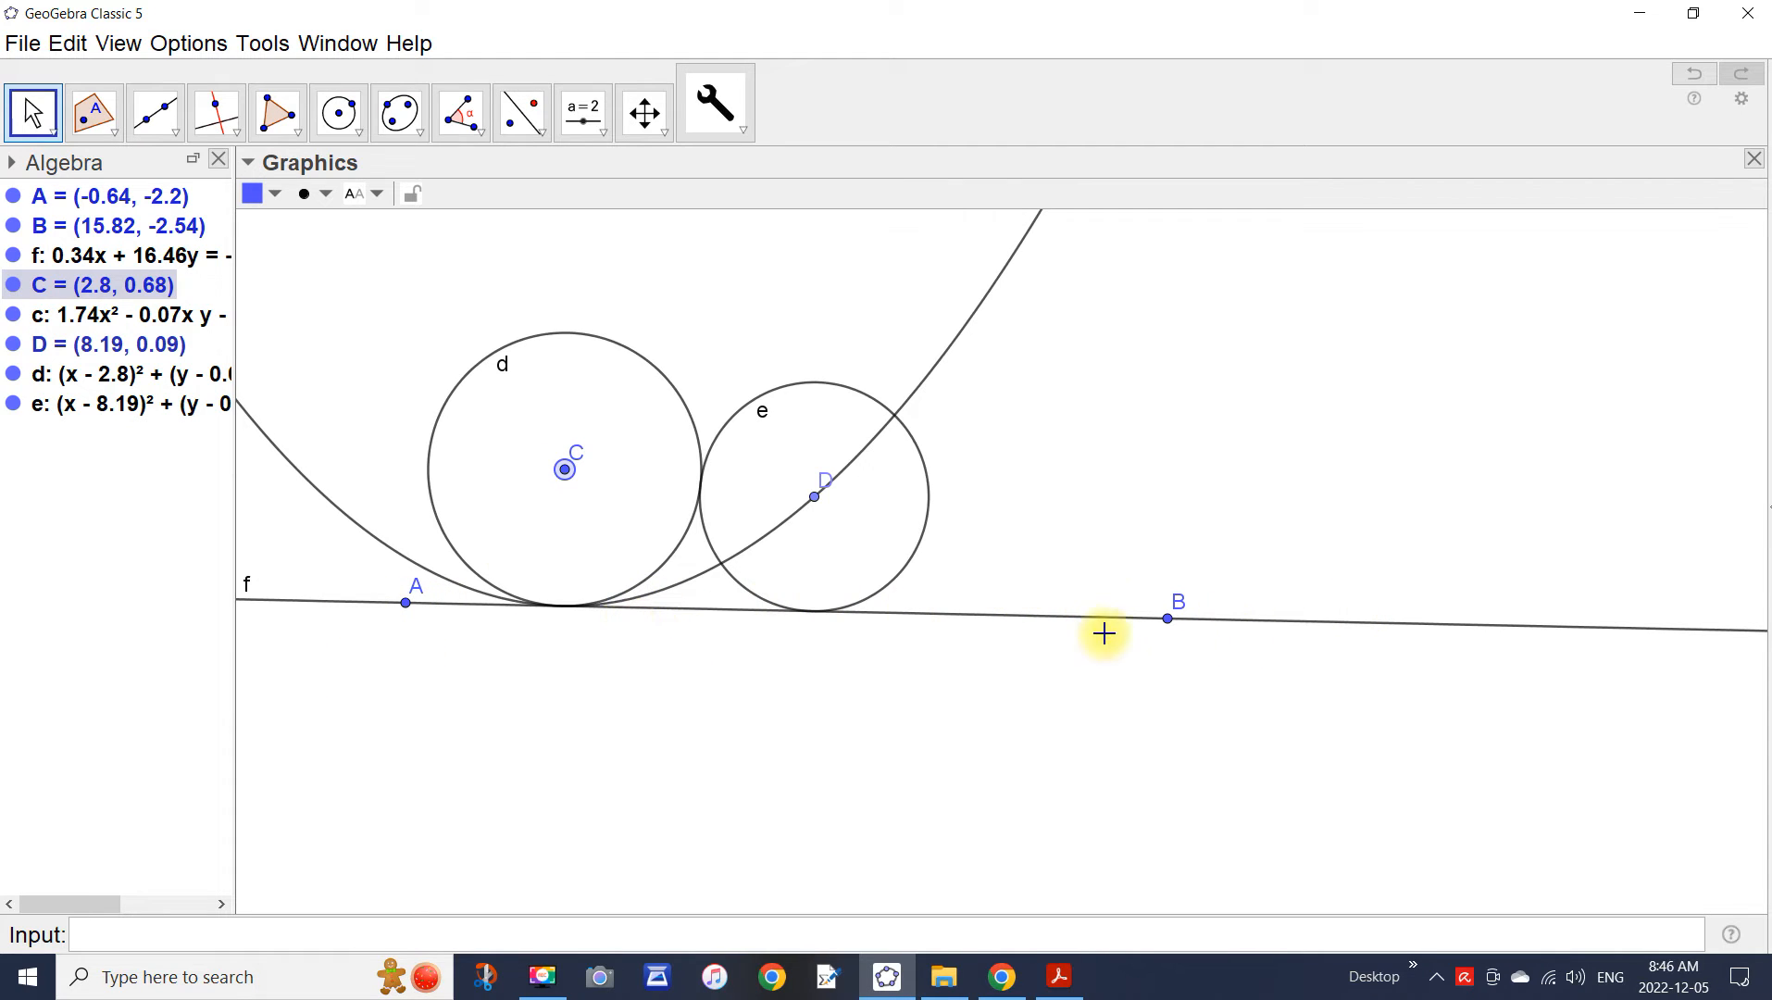
{"action": "left_click_drag", "start_coordinate": [815, 508], "coordinate": [978, 455]}
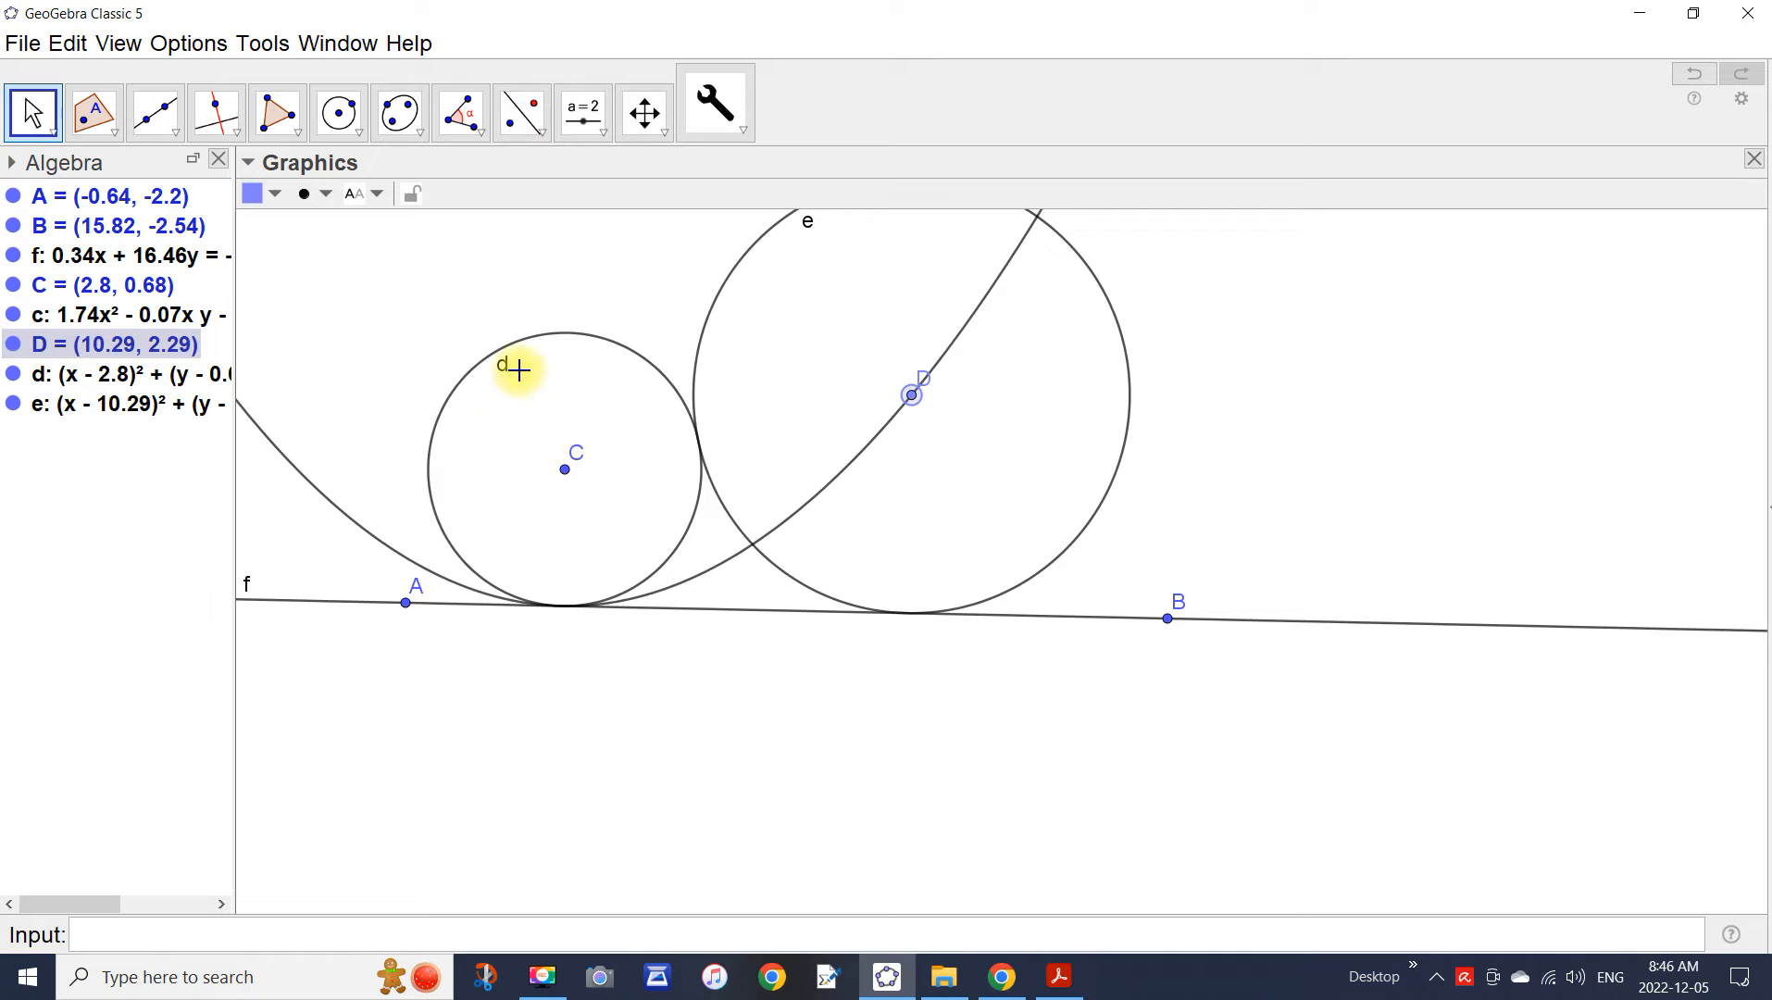
Construct a second parabola with focus D and tangent line f using the custom Parabola tool.
{"action": "left_click", "coordinate": [738, 132]}
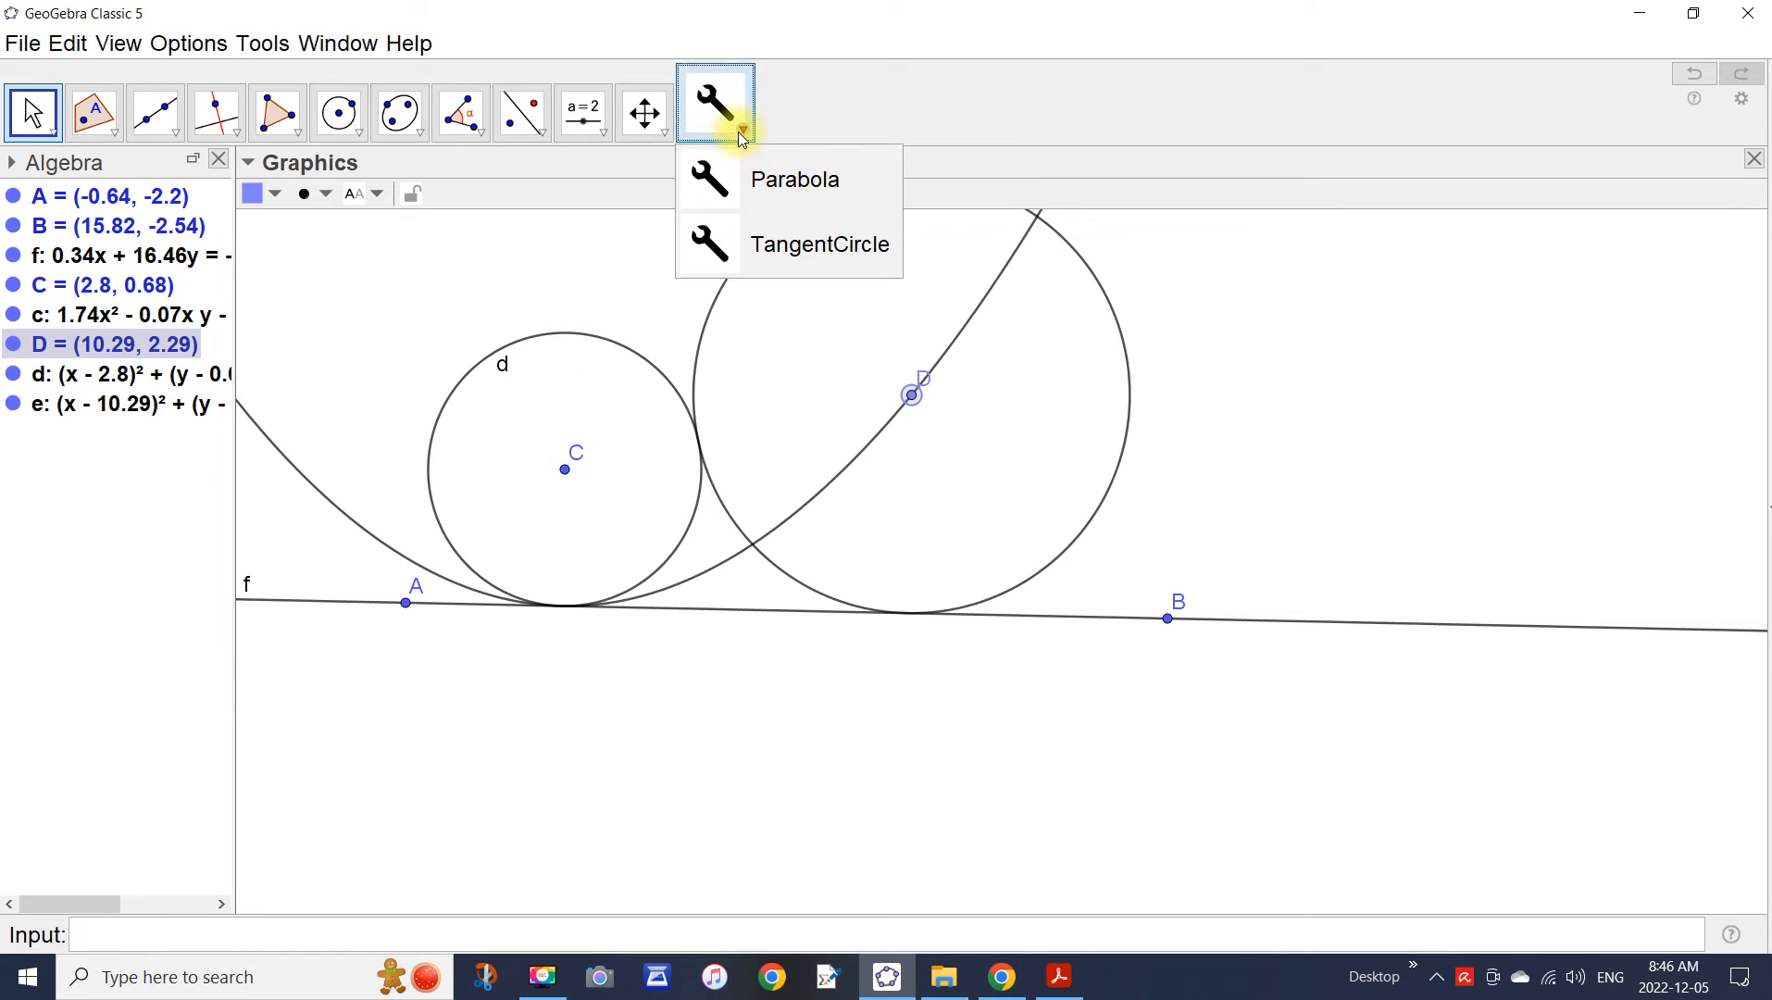
{"action": "left_click", "coordinate": [791, 184]}
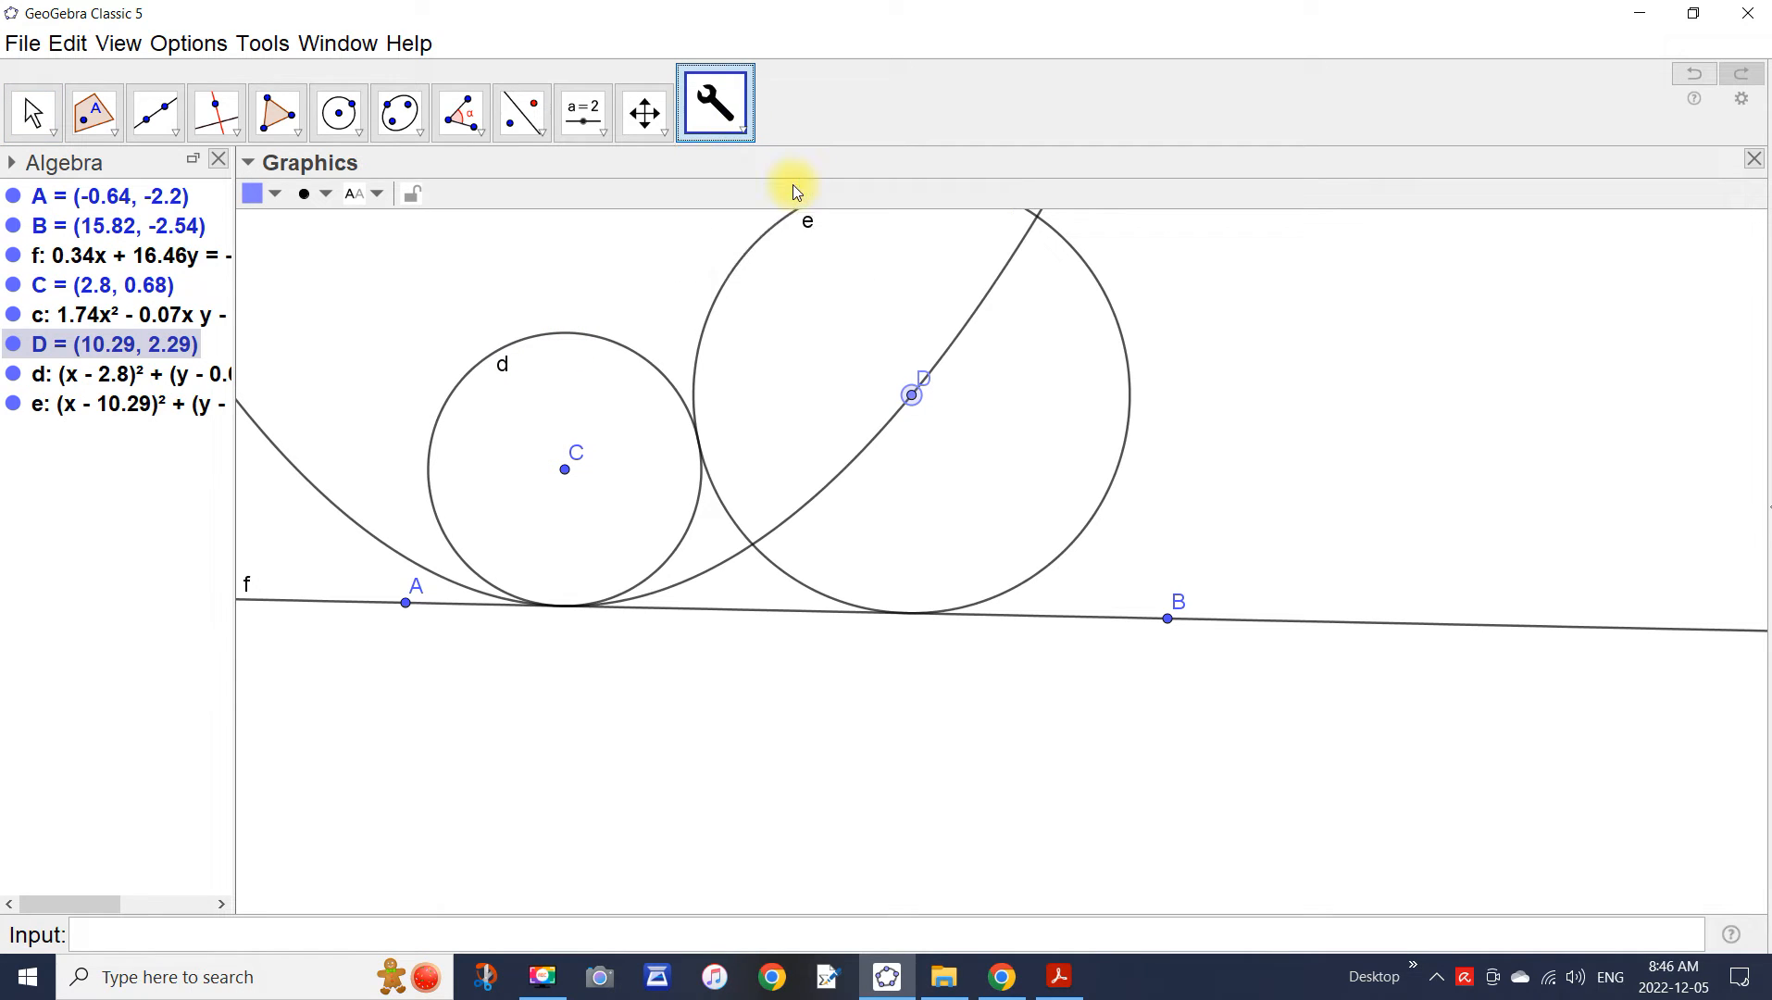
{"action": "left_click", "coordinate": [913, 398]}
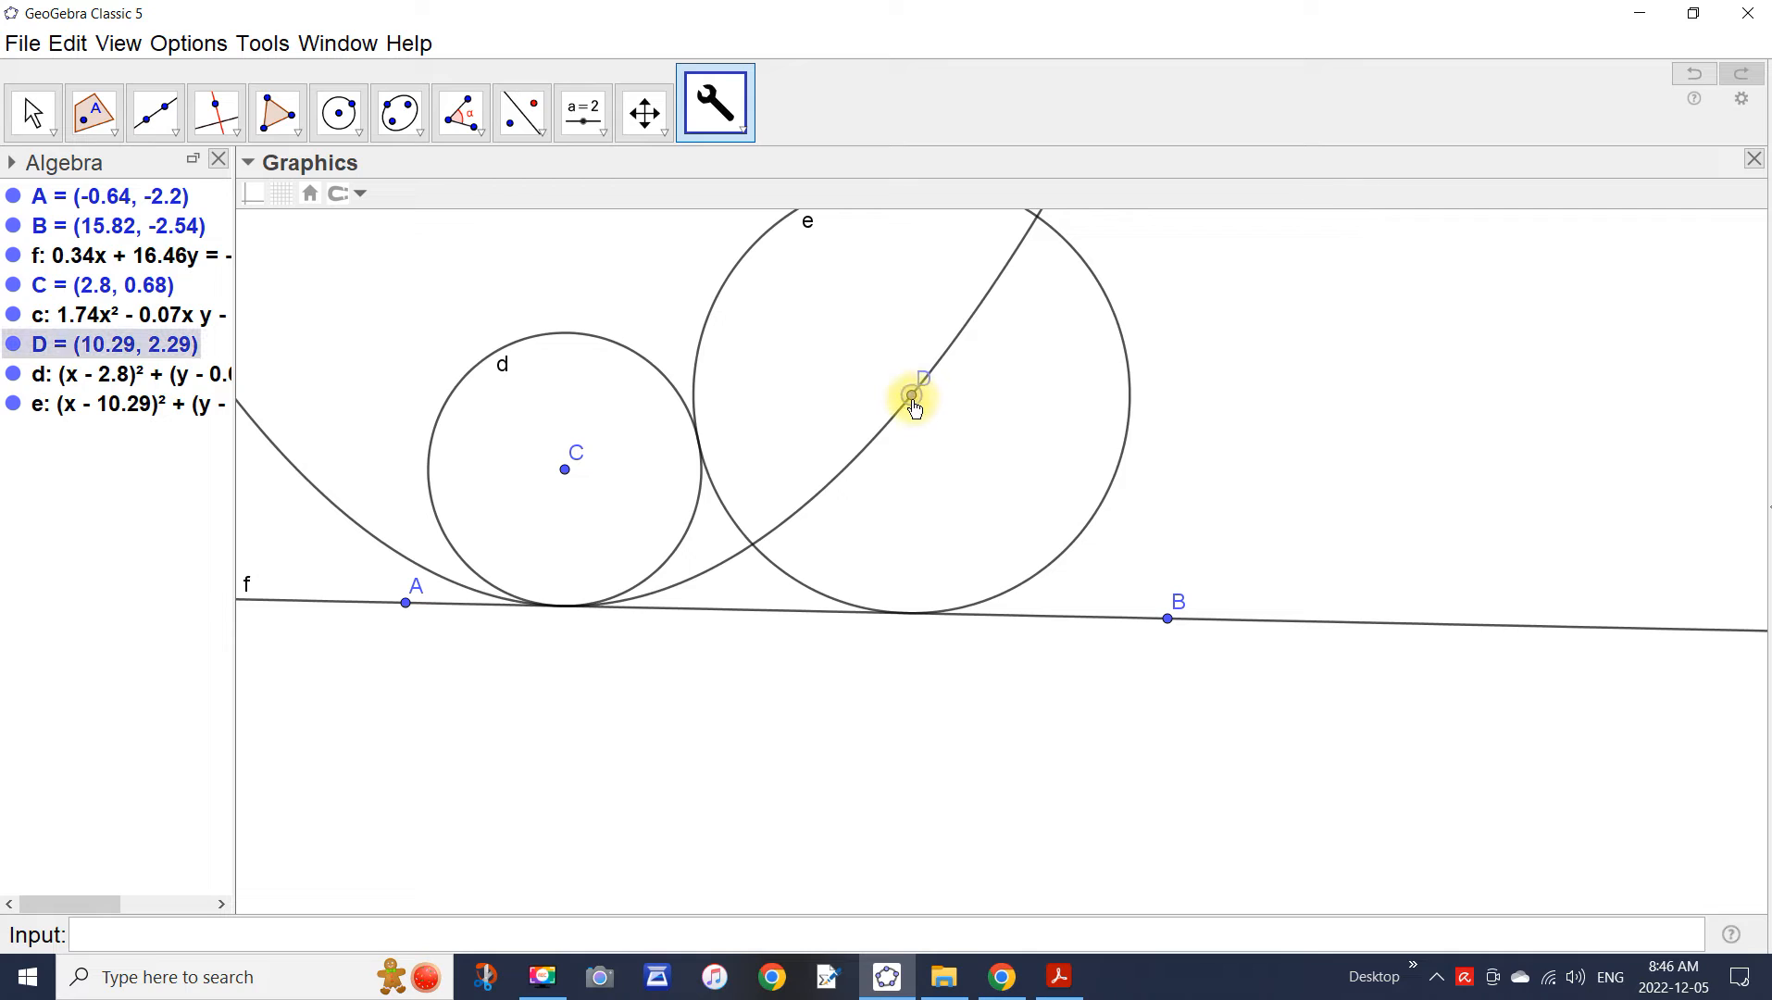
{"action": "left_click", "coordinate": [1091, 623]}
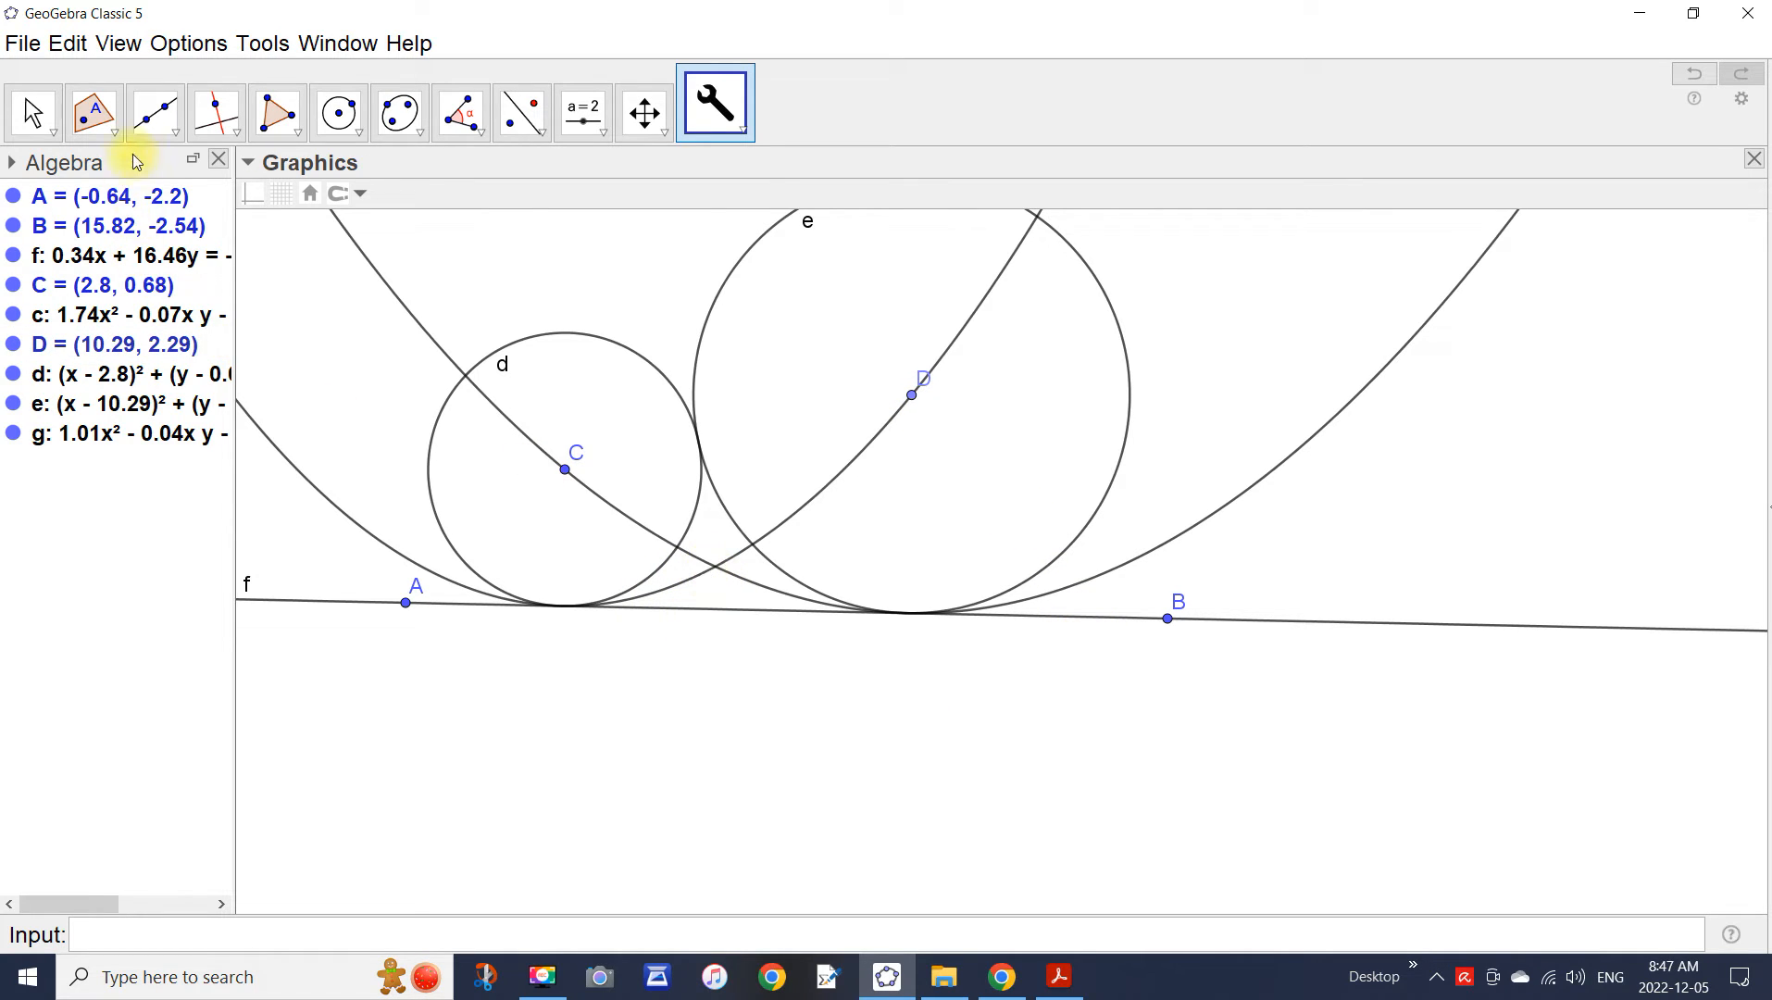
Create the intersection point of the two parabolas that lies between the circles near line f.
{"action": "left_click", "coordinate": [114, 131]}
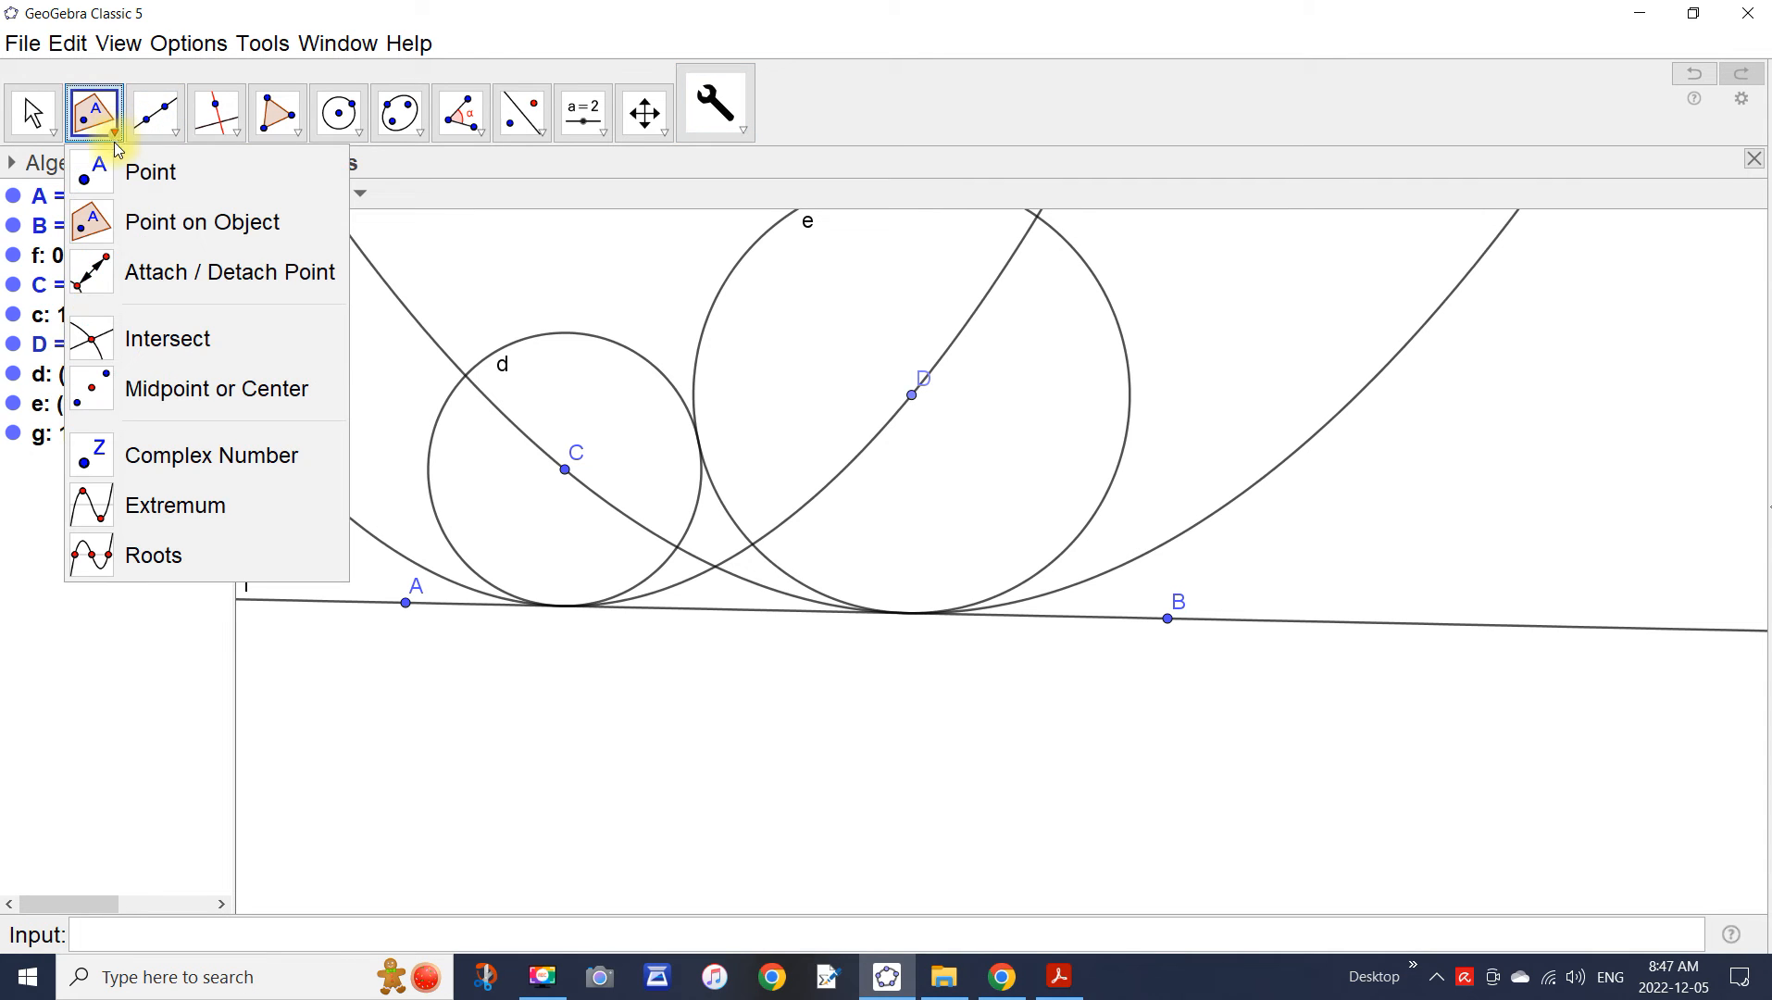
{"action": "left_click", "coordinate": [98, 353]}
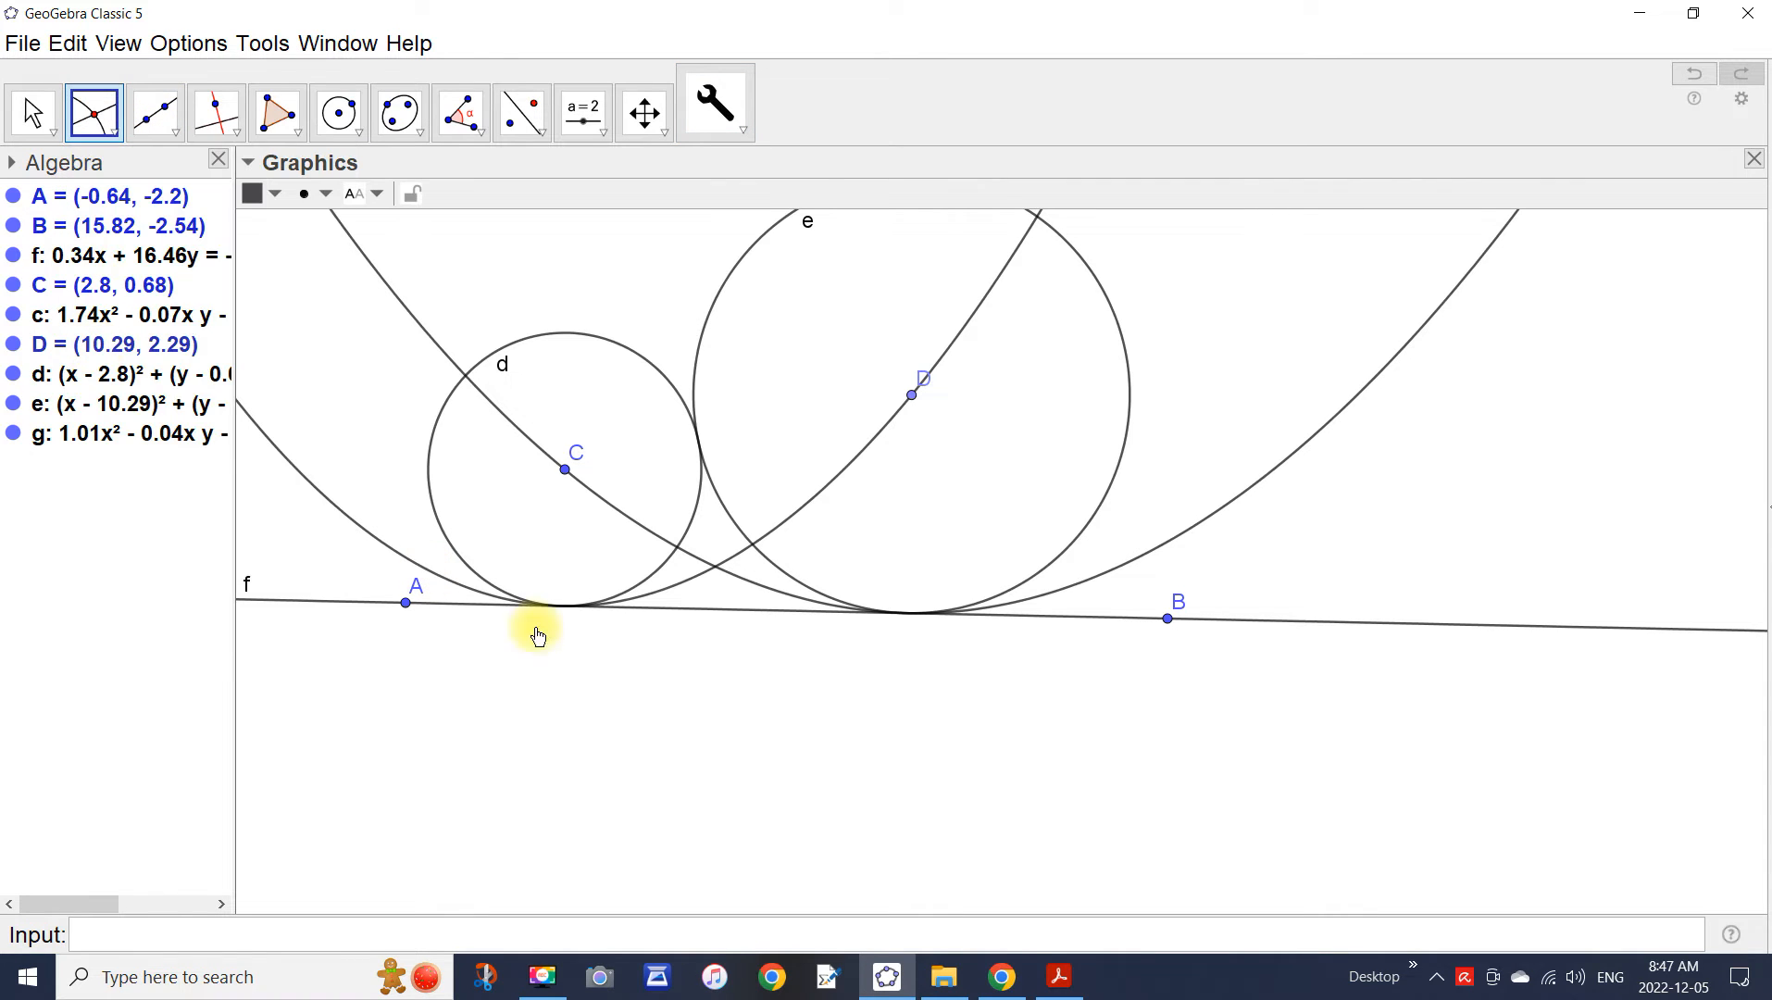
{"action": "left_click", "coordinate": [714, 566]}
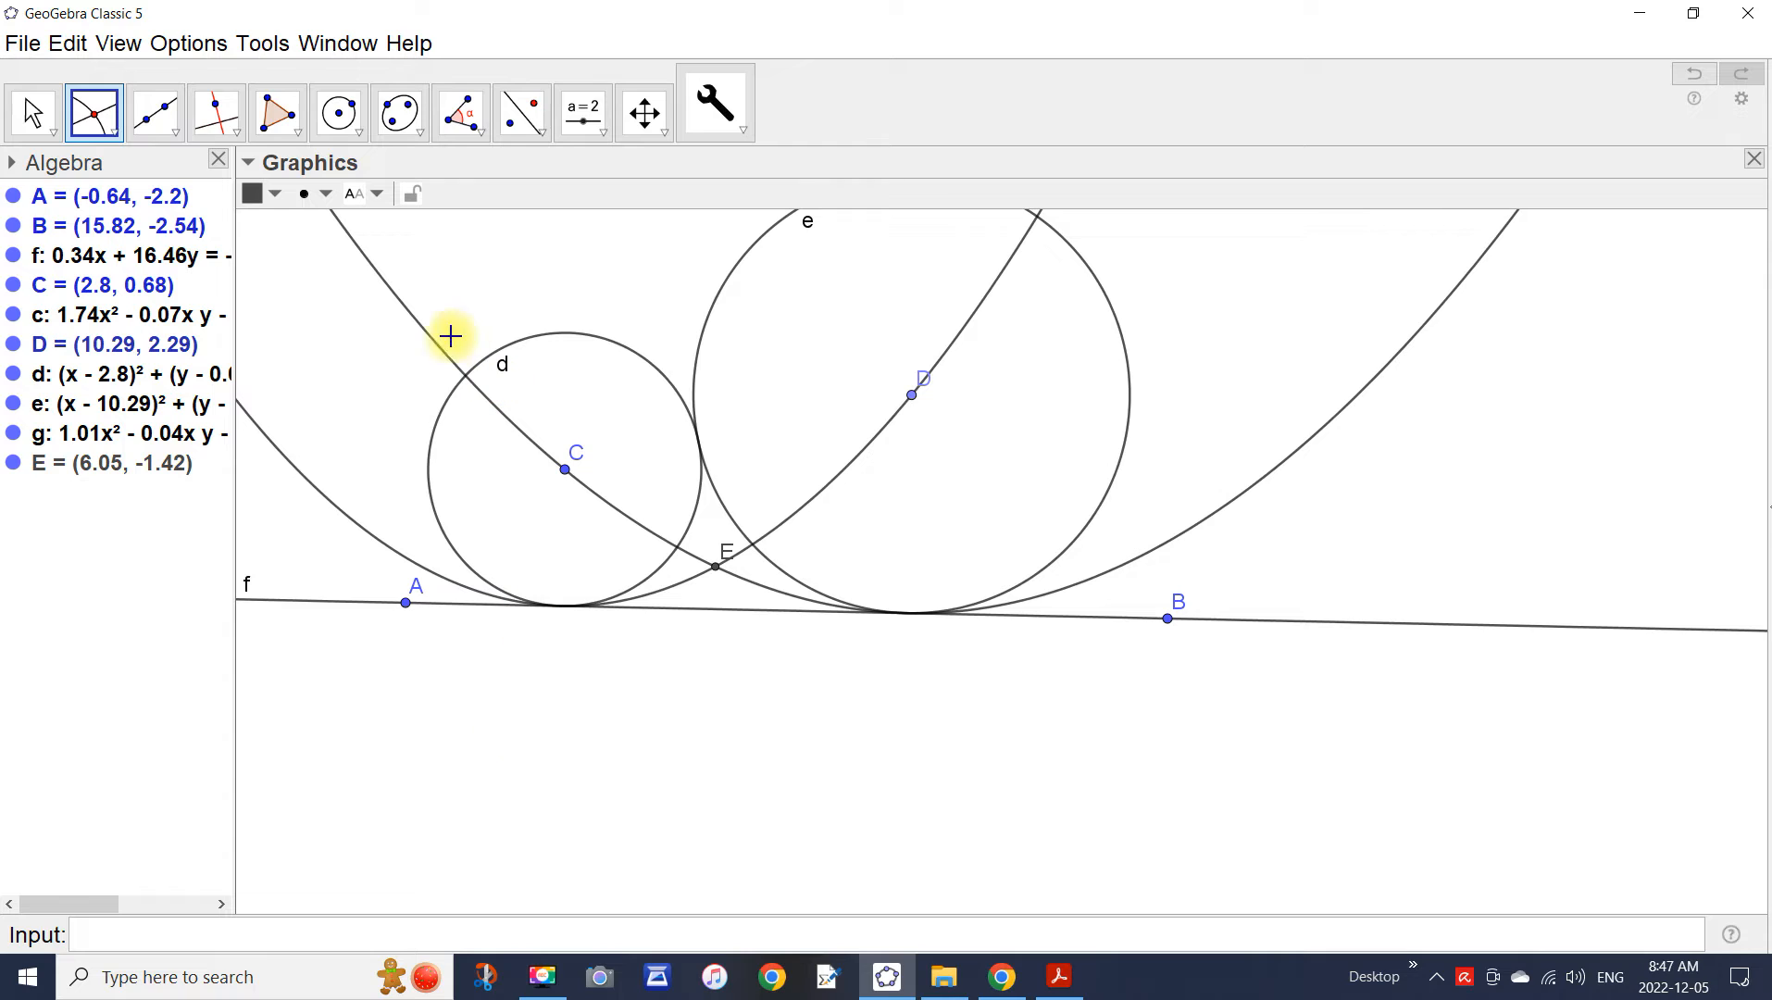
Construct a small circle centred at intersection point E and tangent to line f with the TangentCircle tool.
{"action": "left_click", "coordinate": [738, 128]}
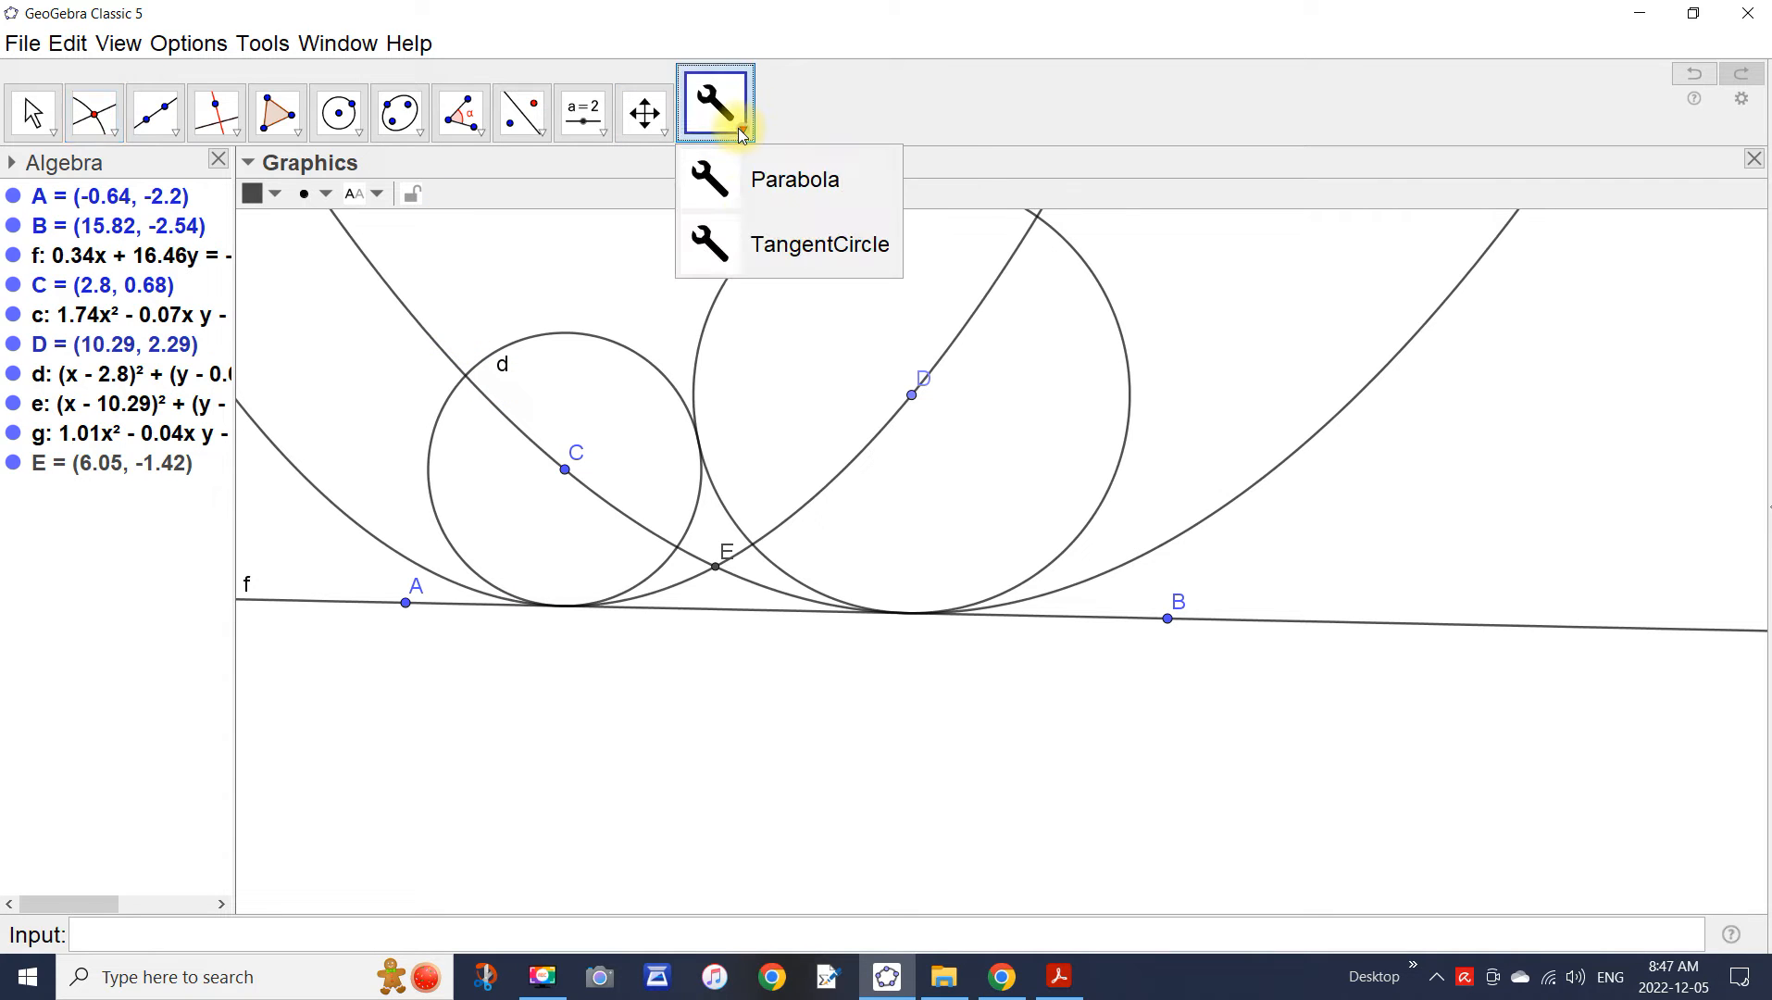
{"action": "left_click", "coordinate": [799, 248]}
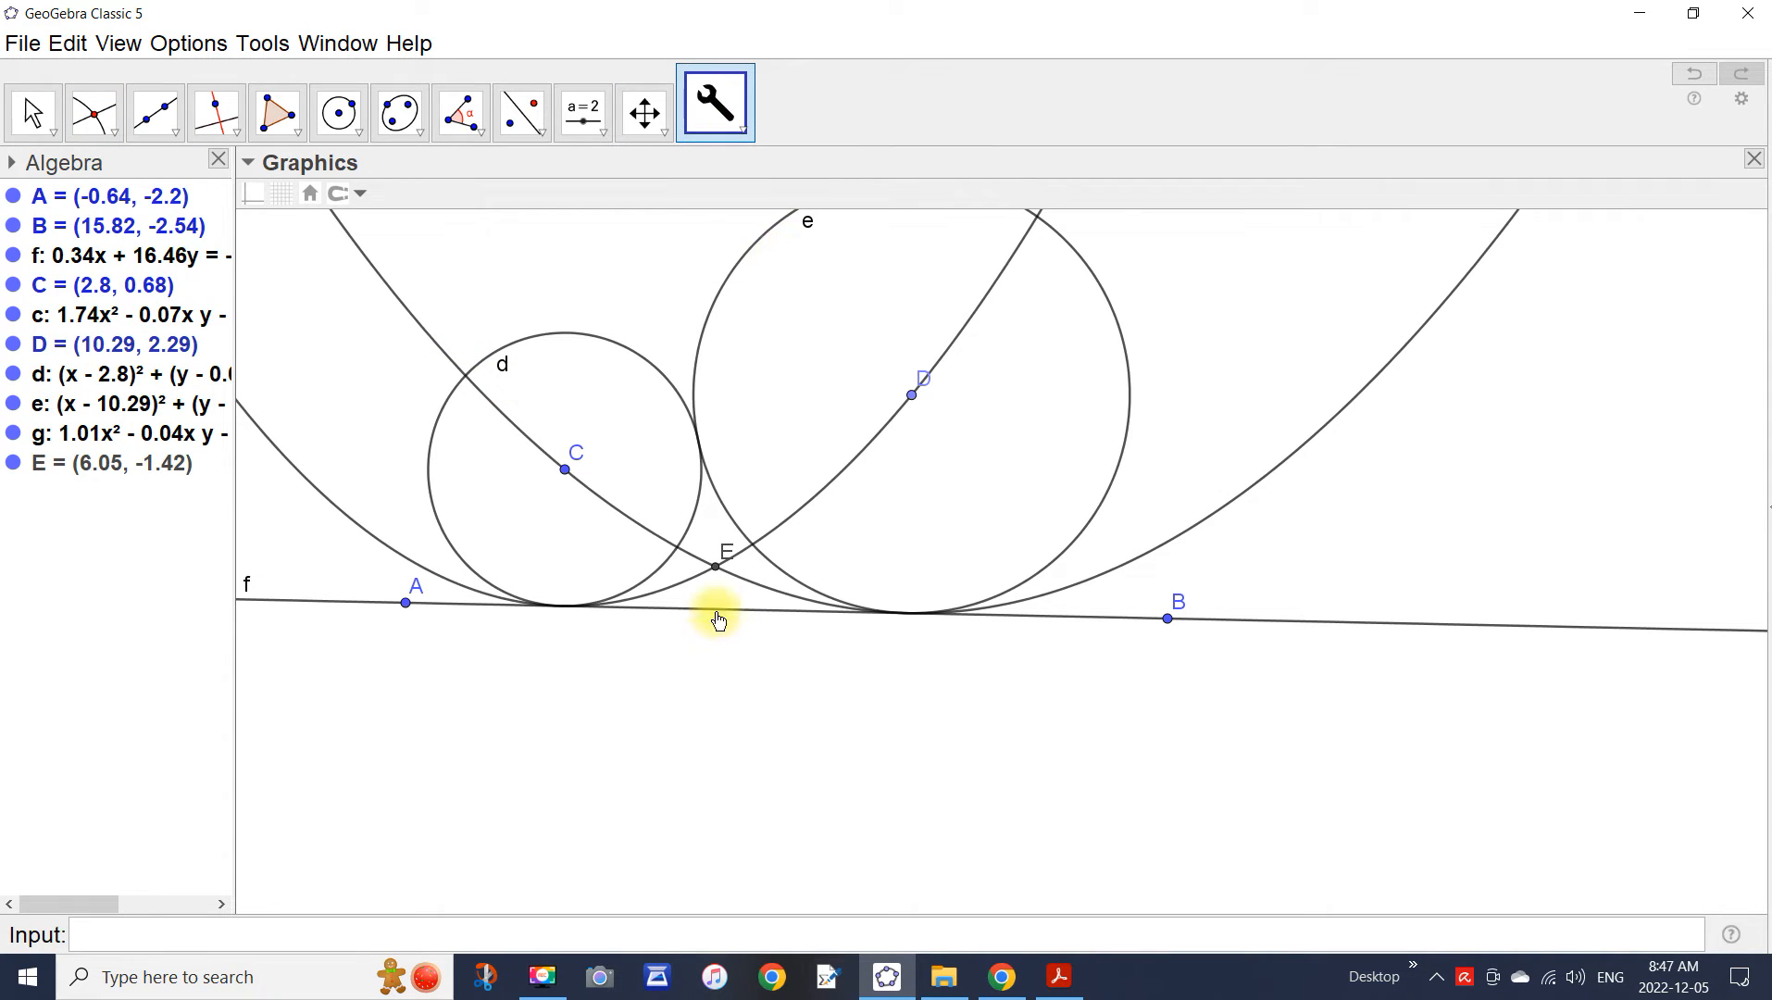
{"action": "left_click", "coordinate": [713, 567]}
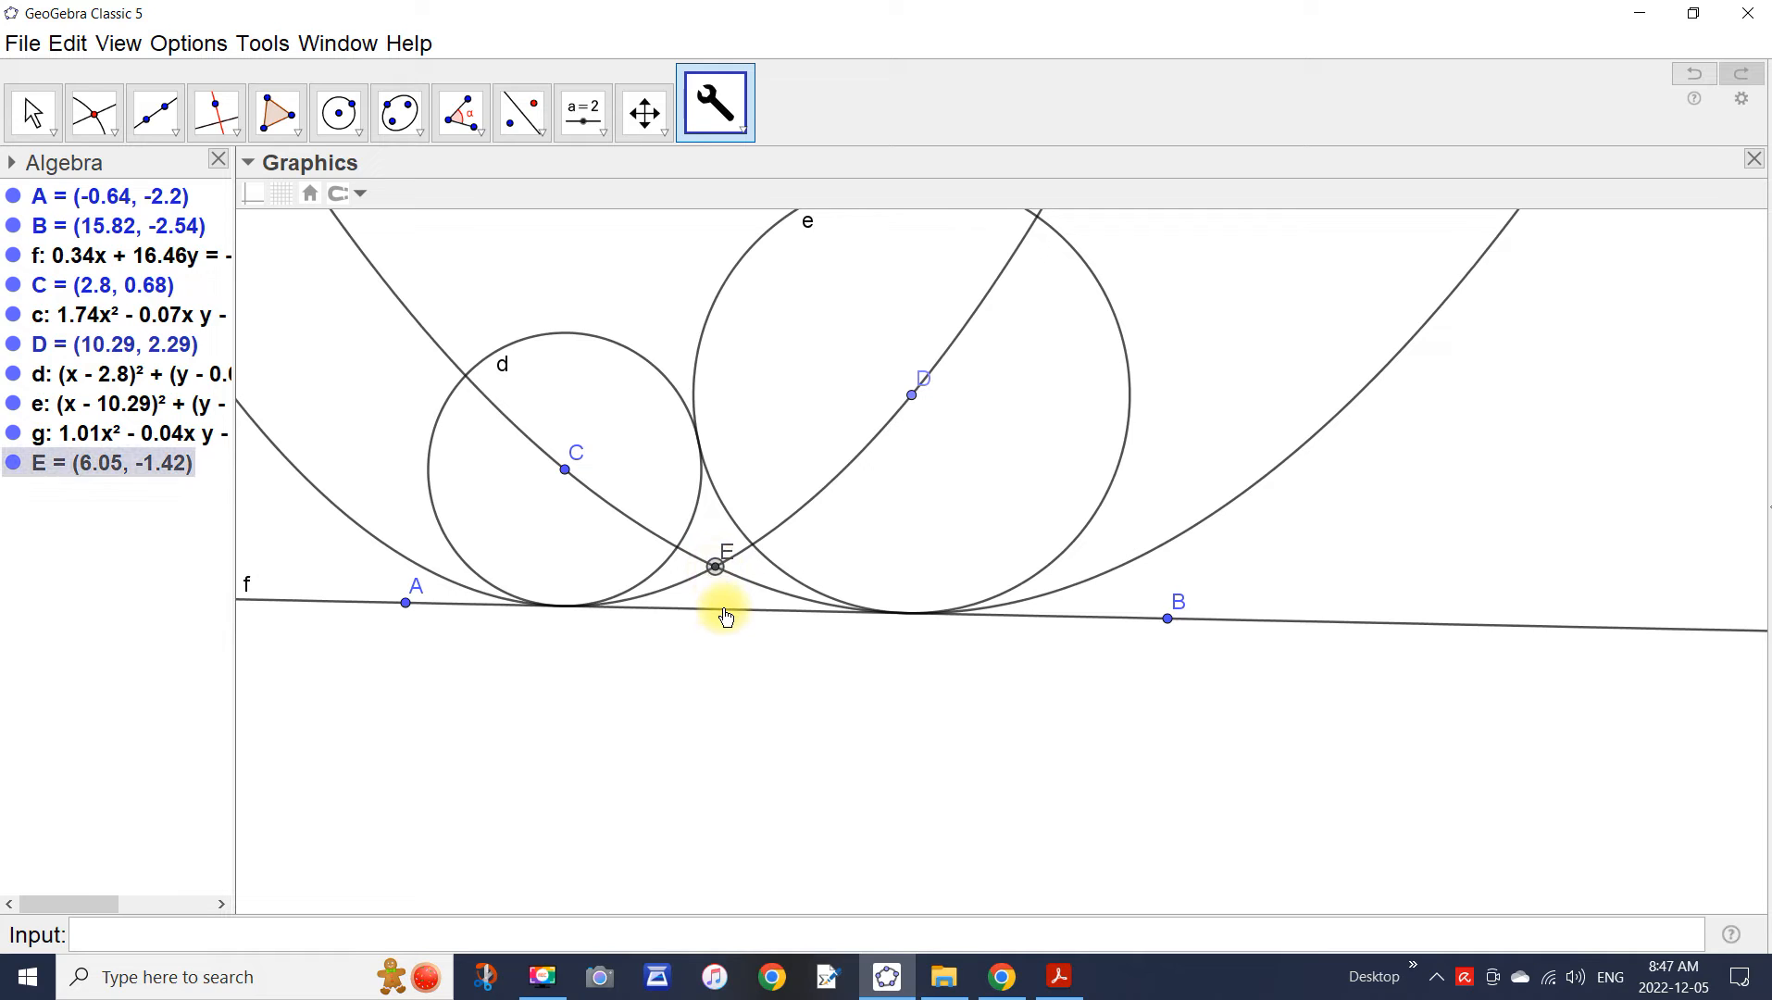
{"action": "left_click", "coordinate": [726, 615]}
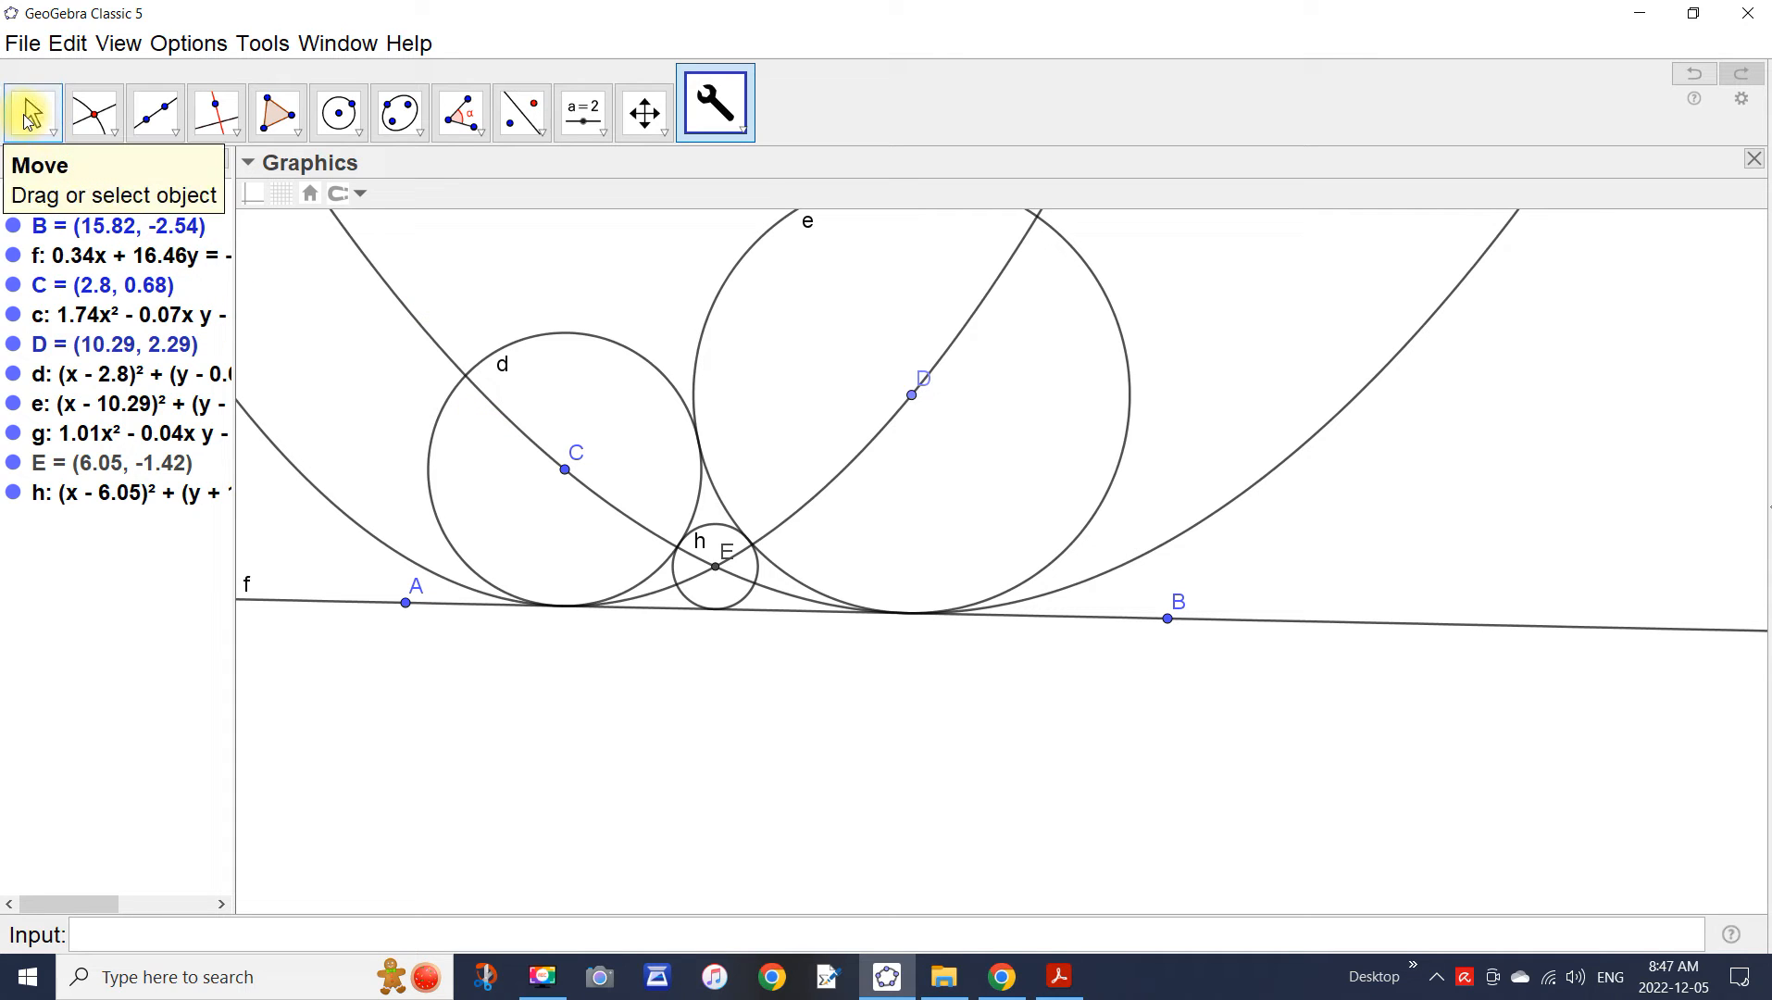
Start creating a new custom tool with circle h and point E as its output objects.
{"action": "left_click", "coordinate": [259, 46]}
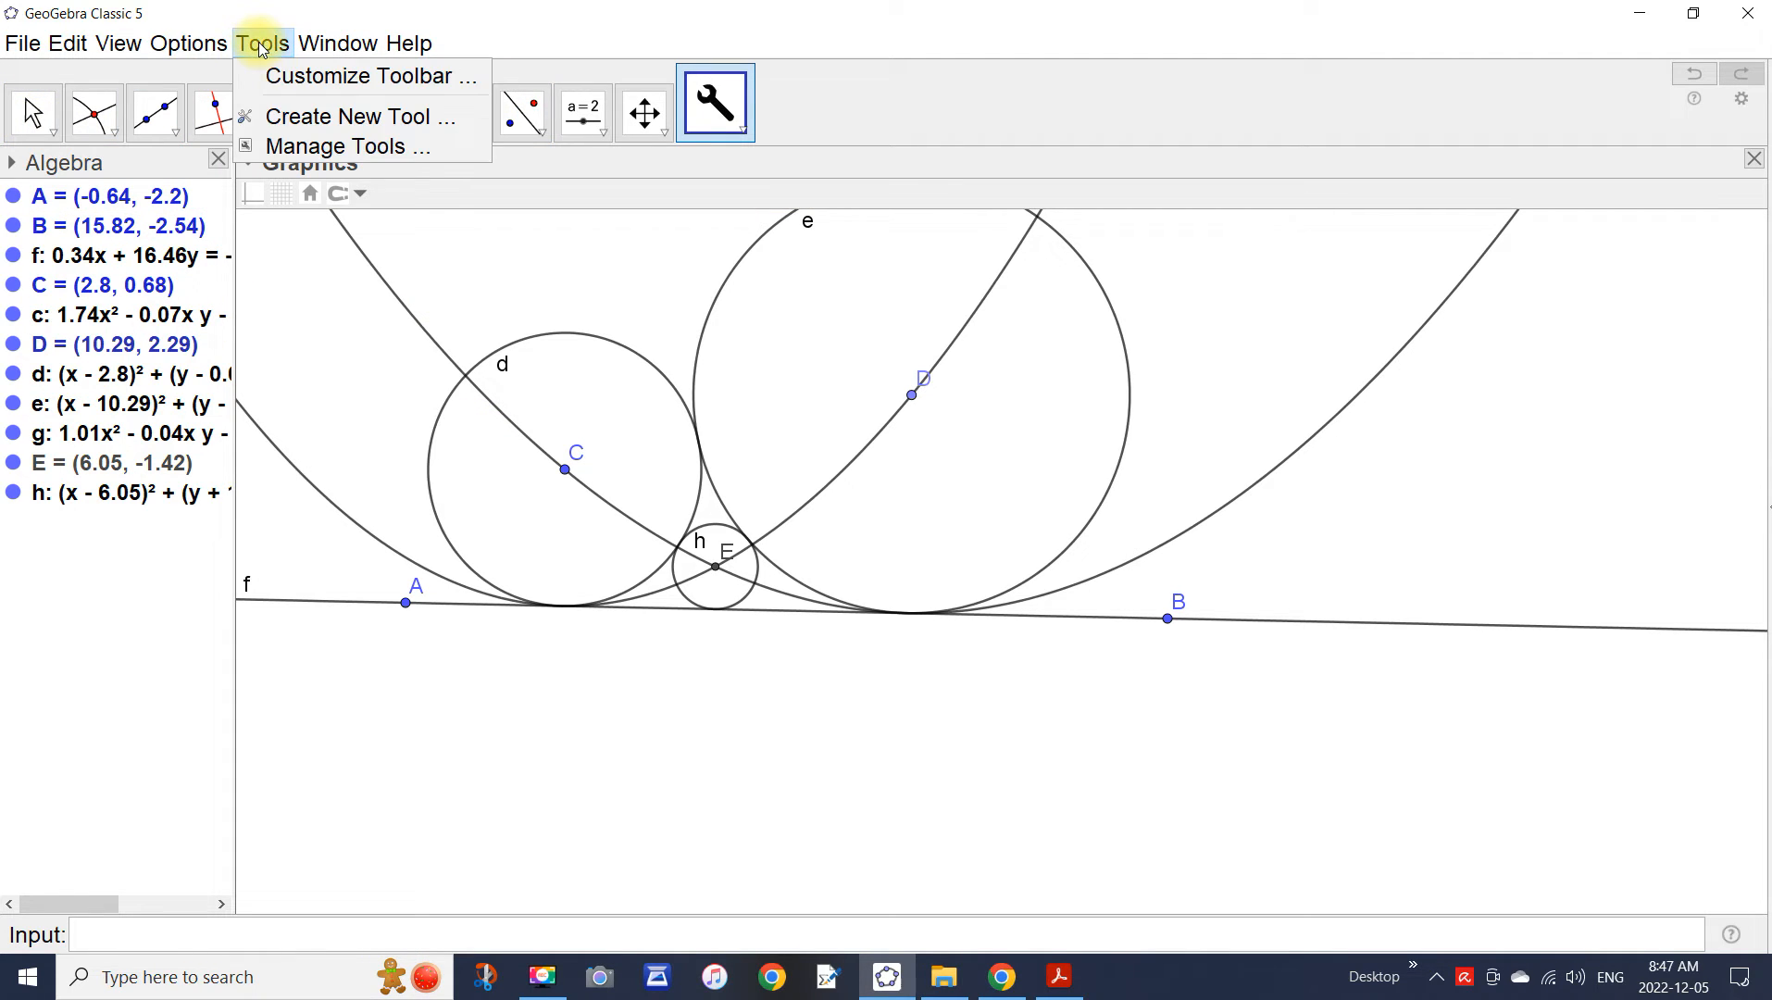
{"action": "left_click", "coordinate": [356, 117]}
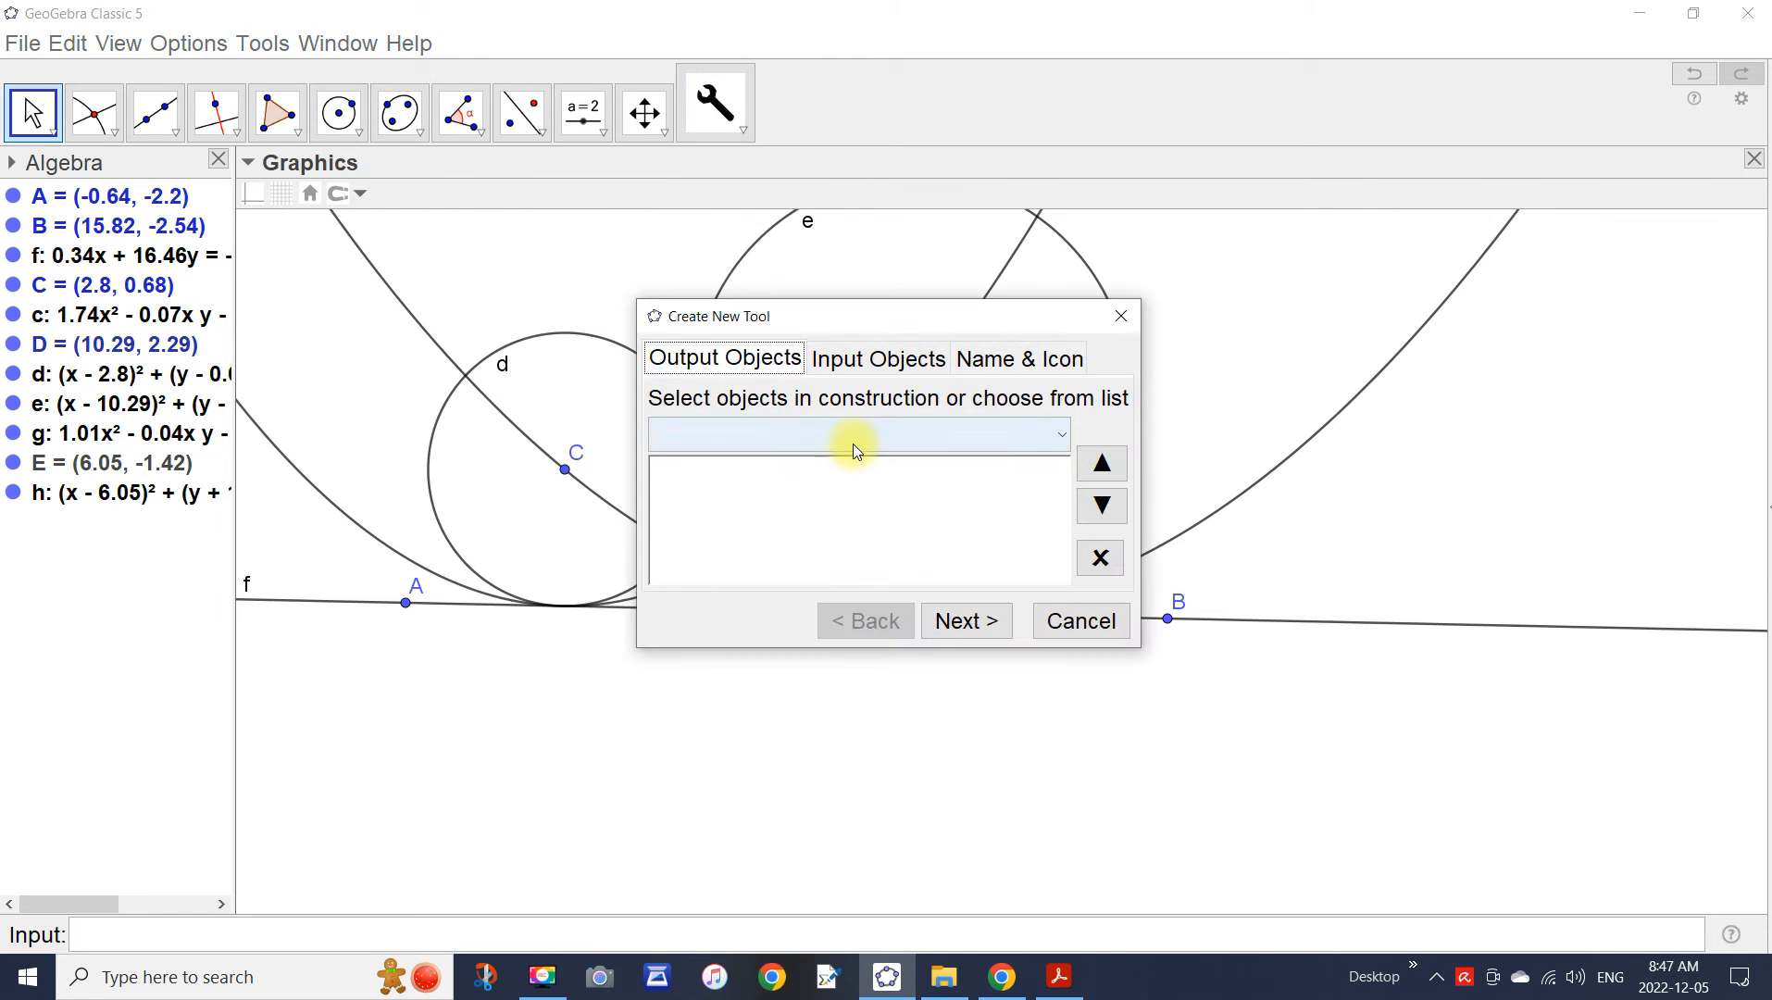
{"action": "left_click_drag", "start_coordinate": [948, 320], "coordinate": [1351, 191]}
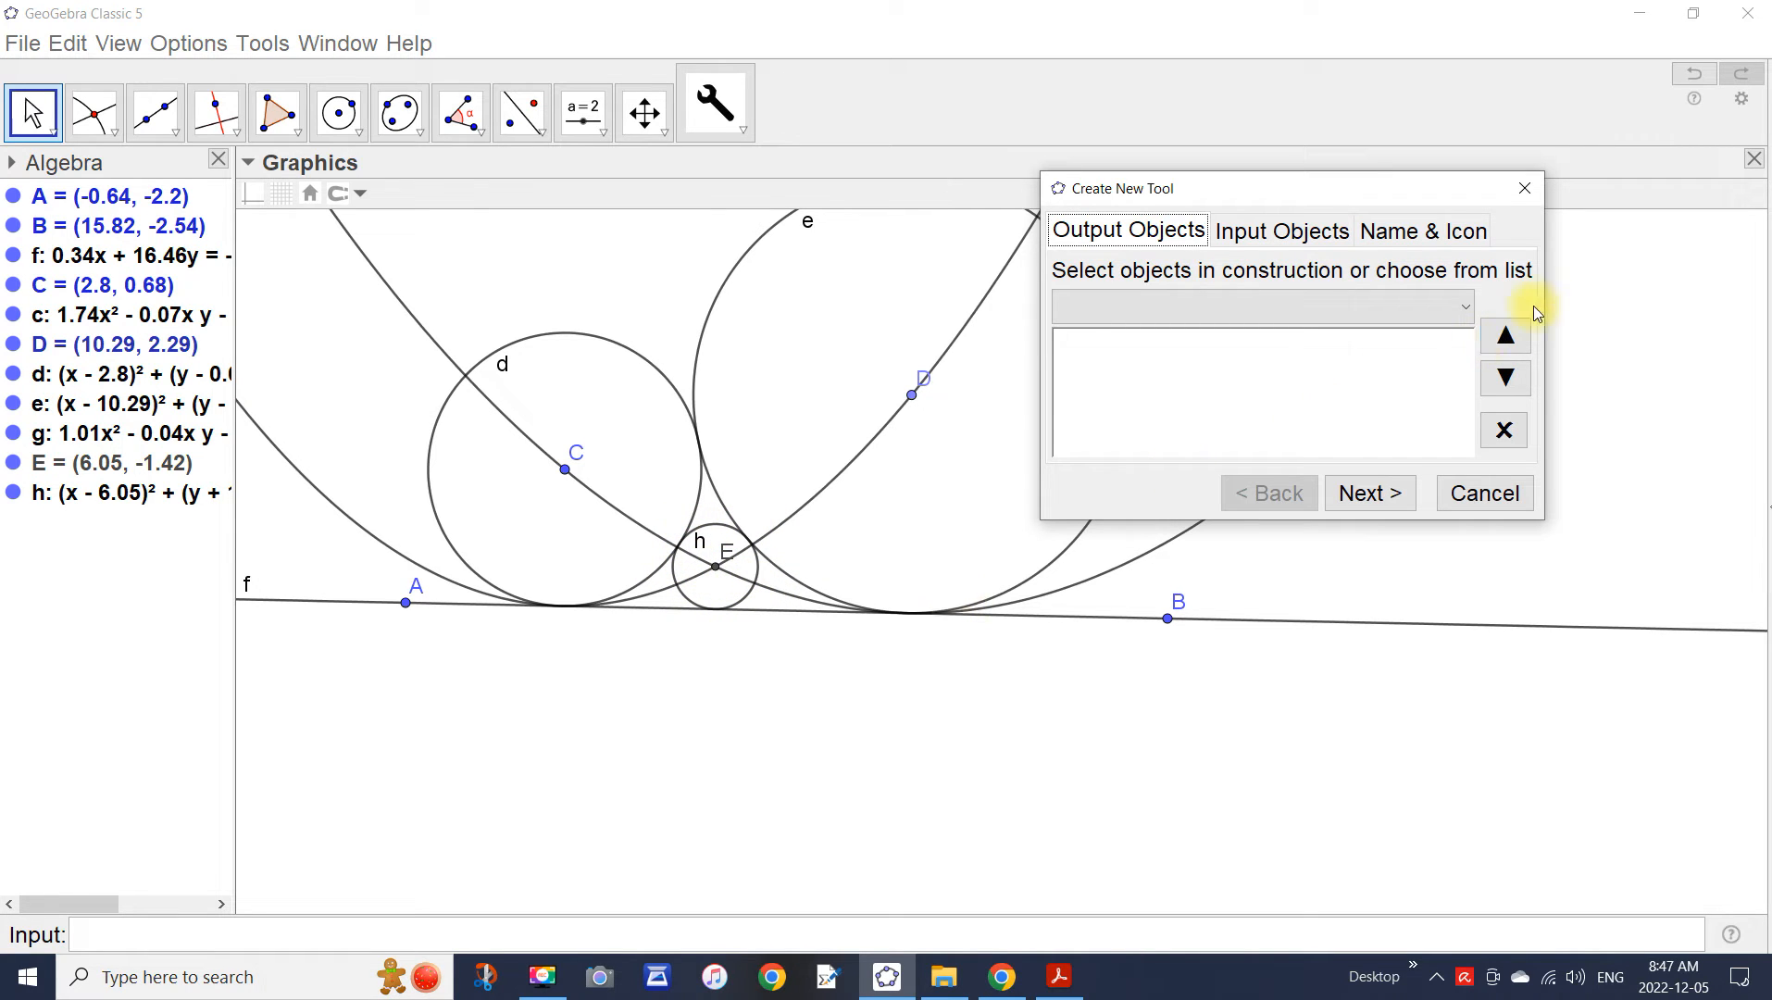
{"action": "left_click", "coordinate": [1466, 303]}
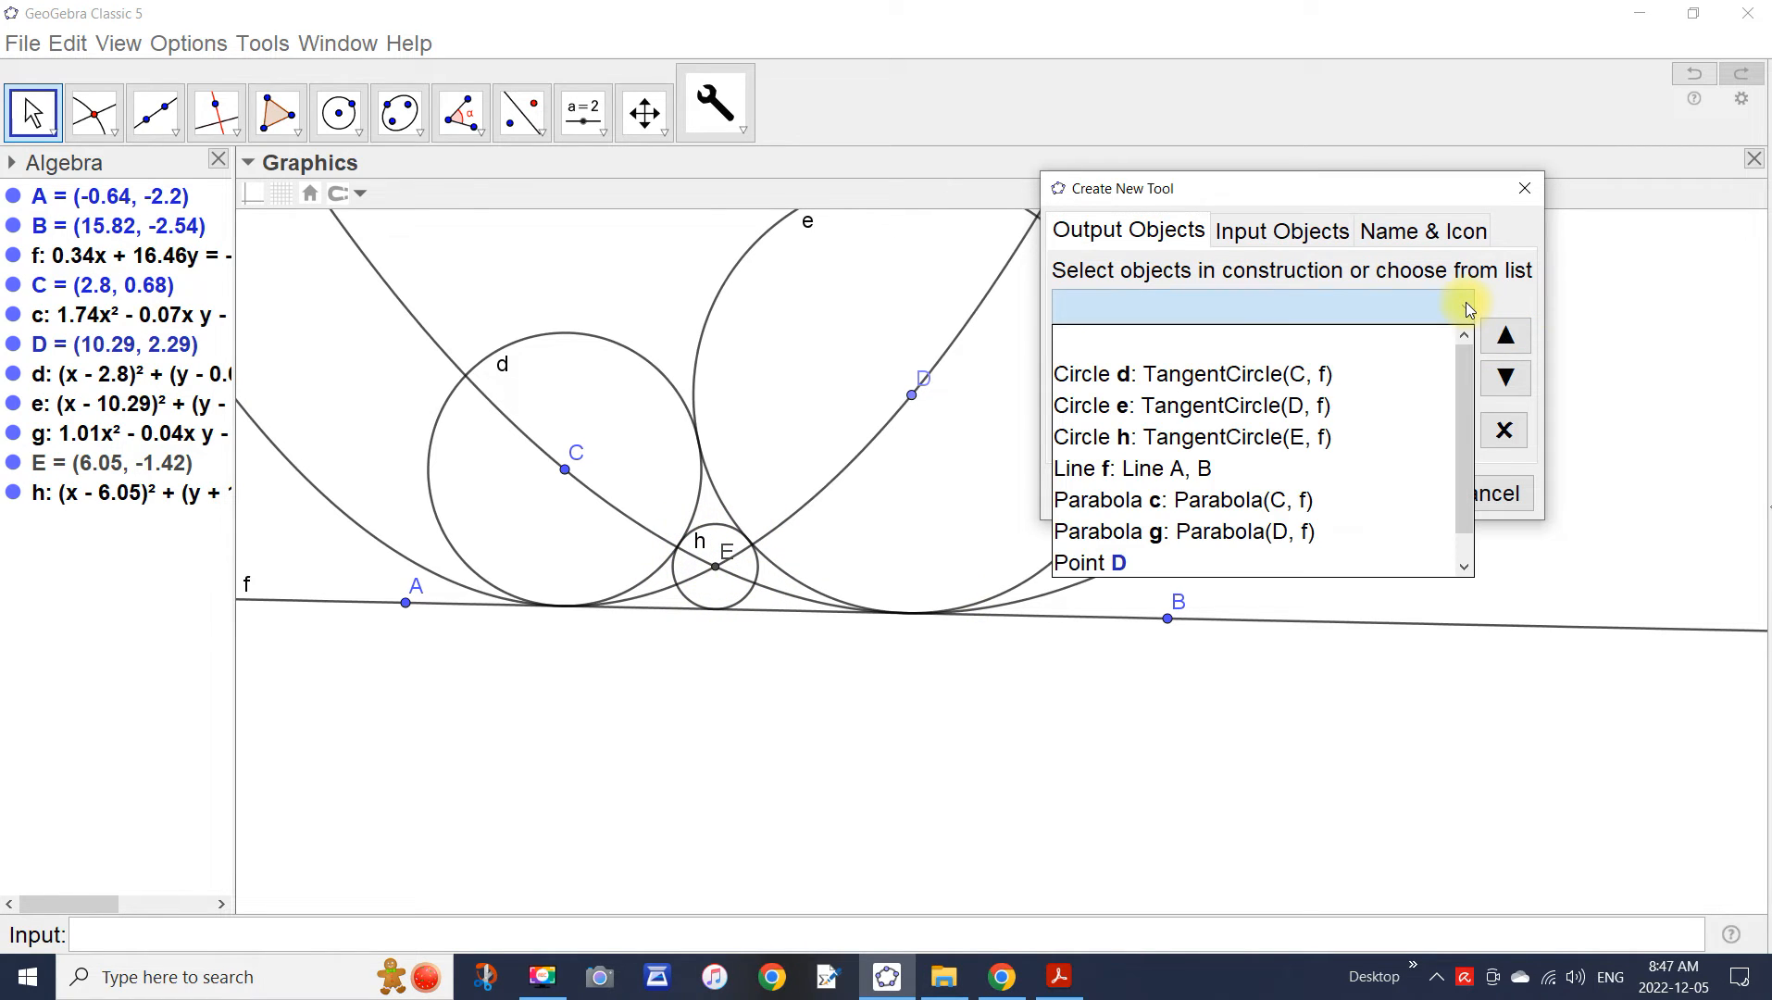
{"action": "left_click", "coordinate": [1296, 437]}
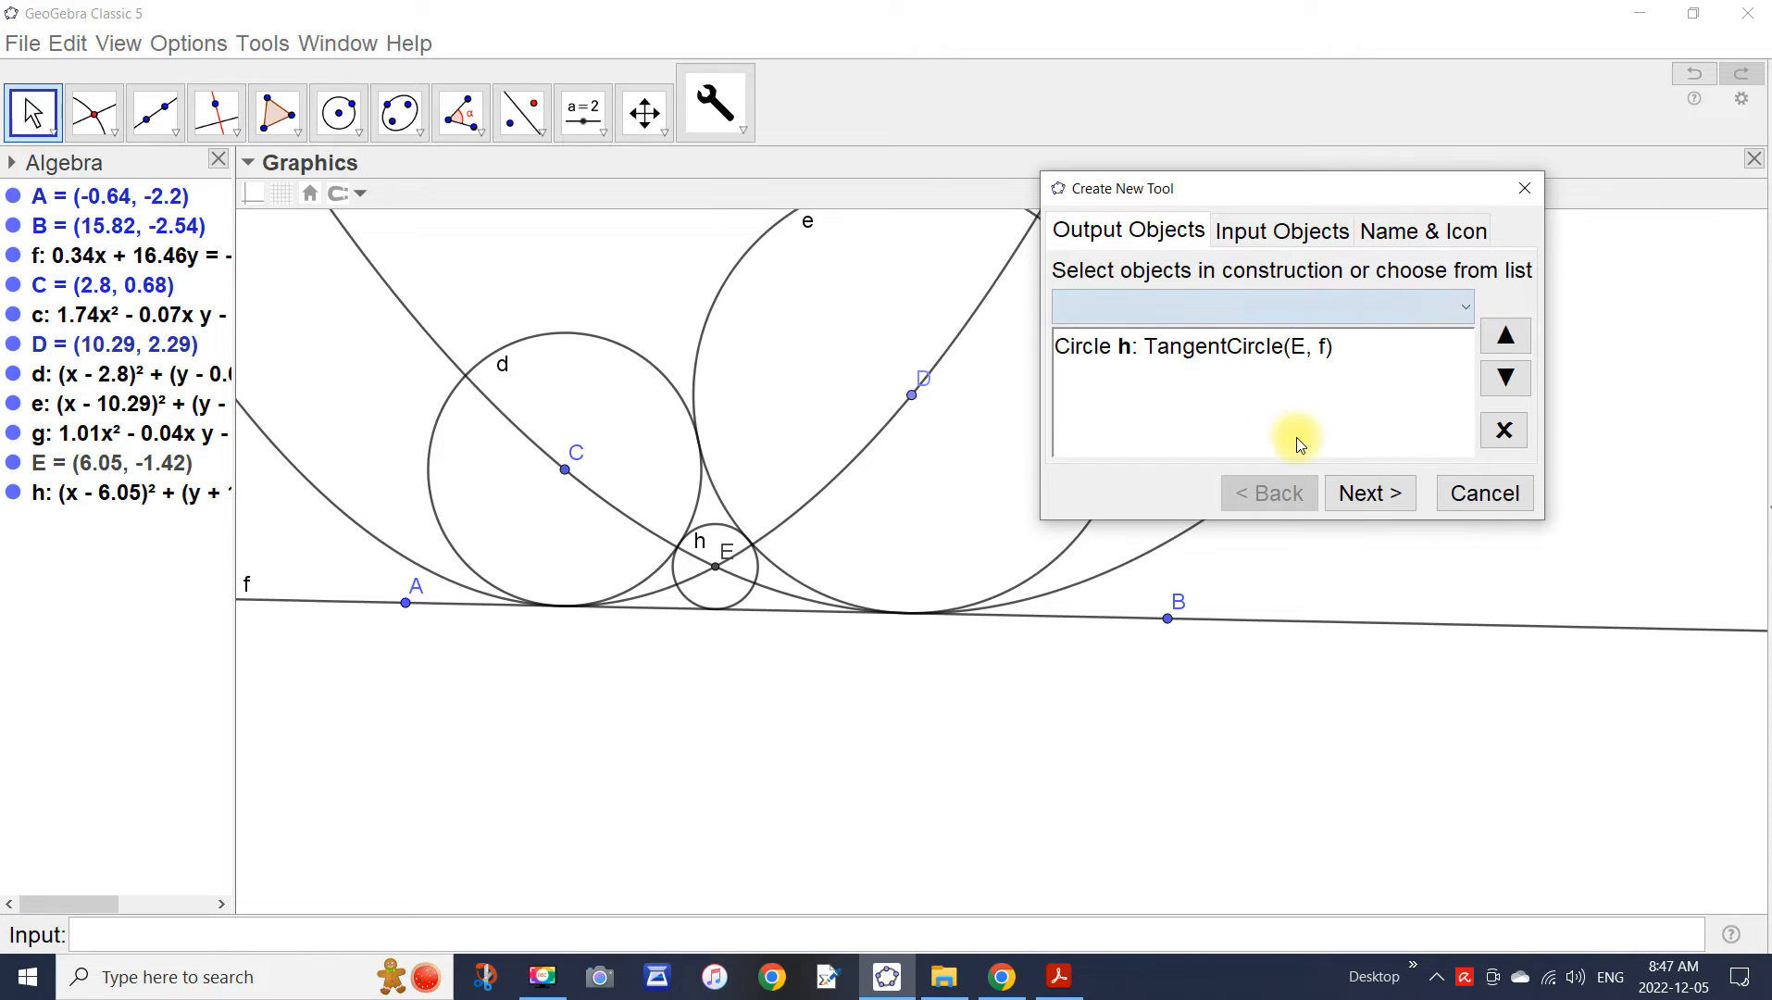
{"action": "left_click", "coordinate": [1458, 311]}
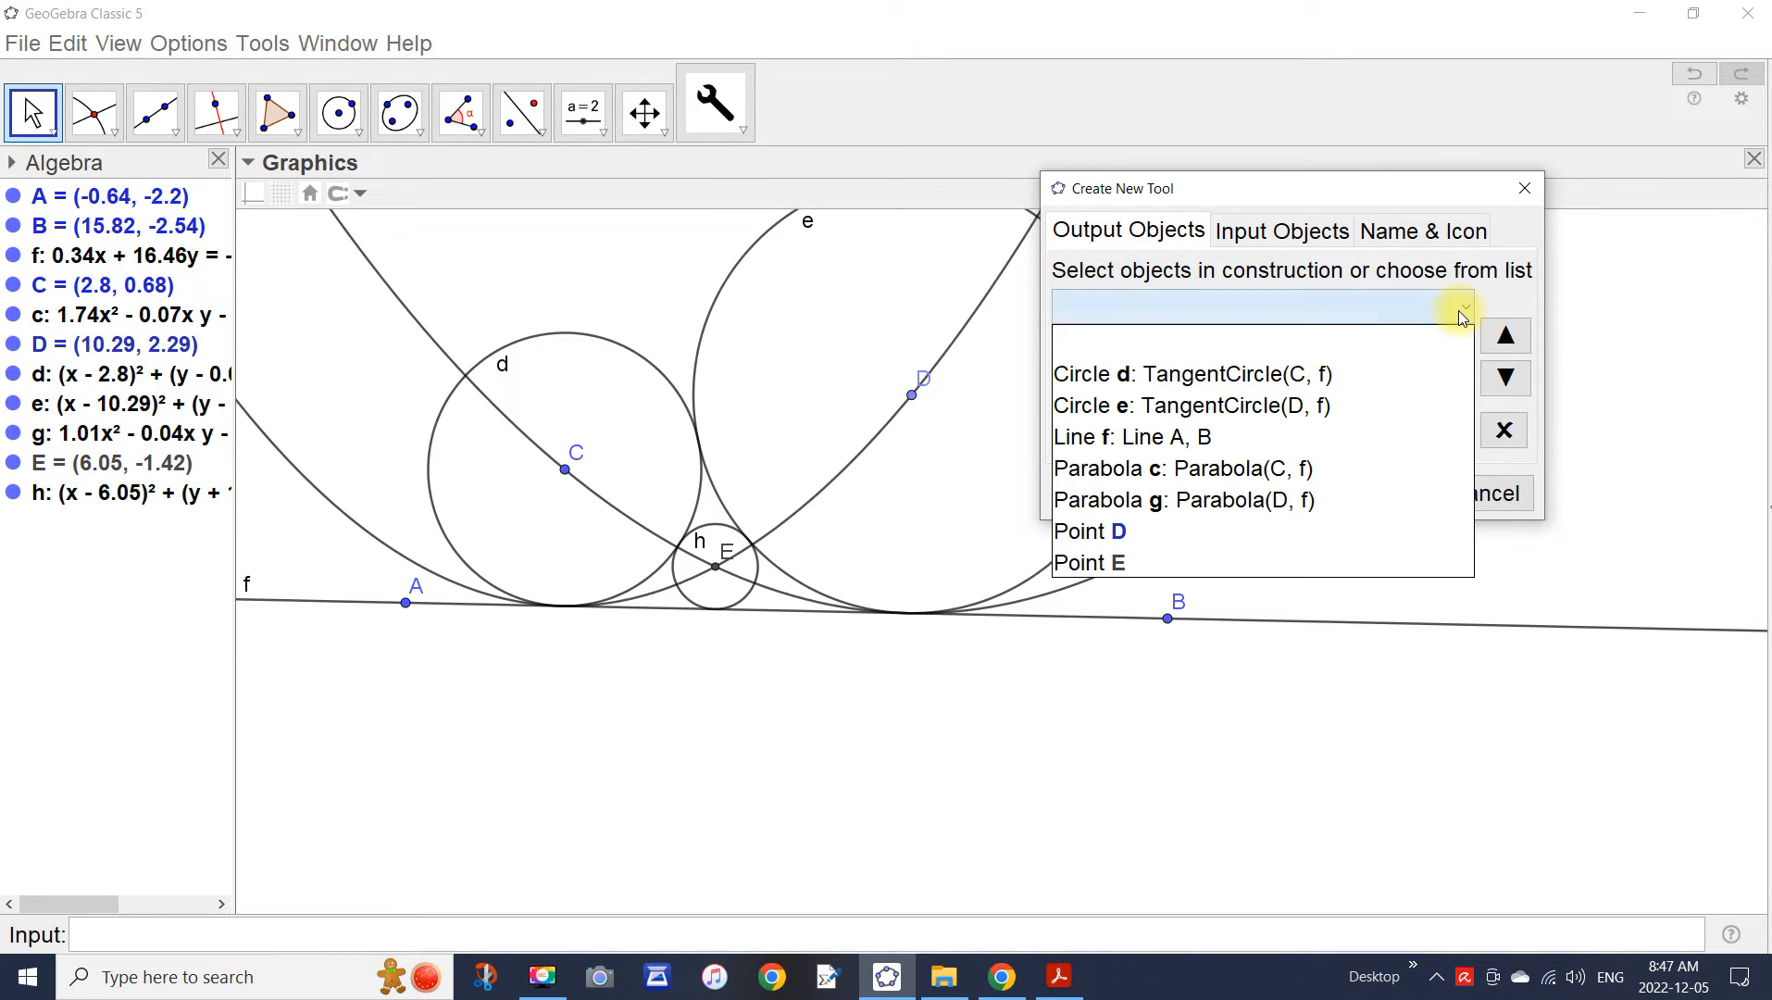
{"action": "left_click", "coordinate": [1216, 559]}
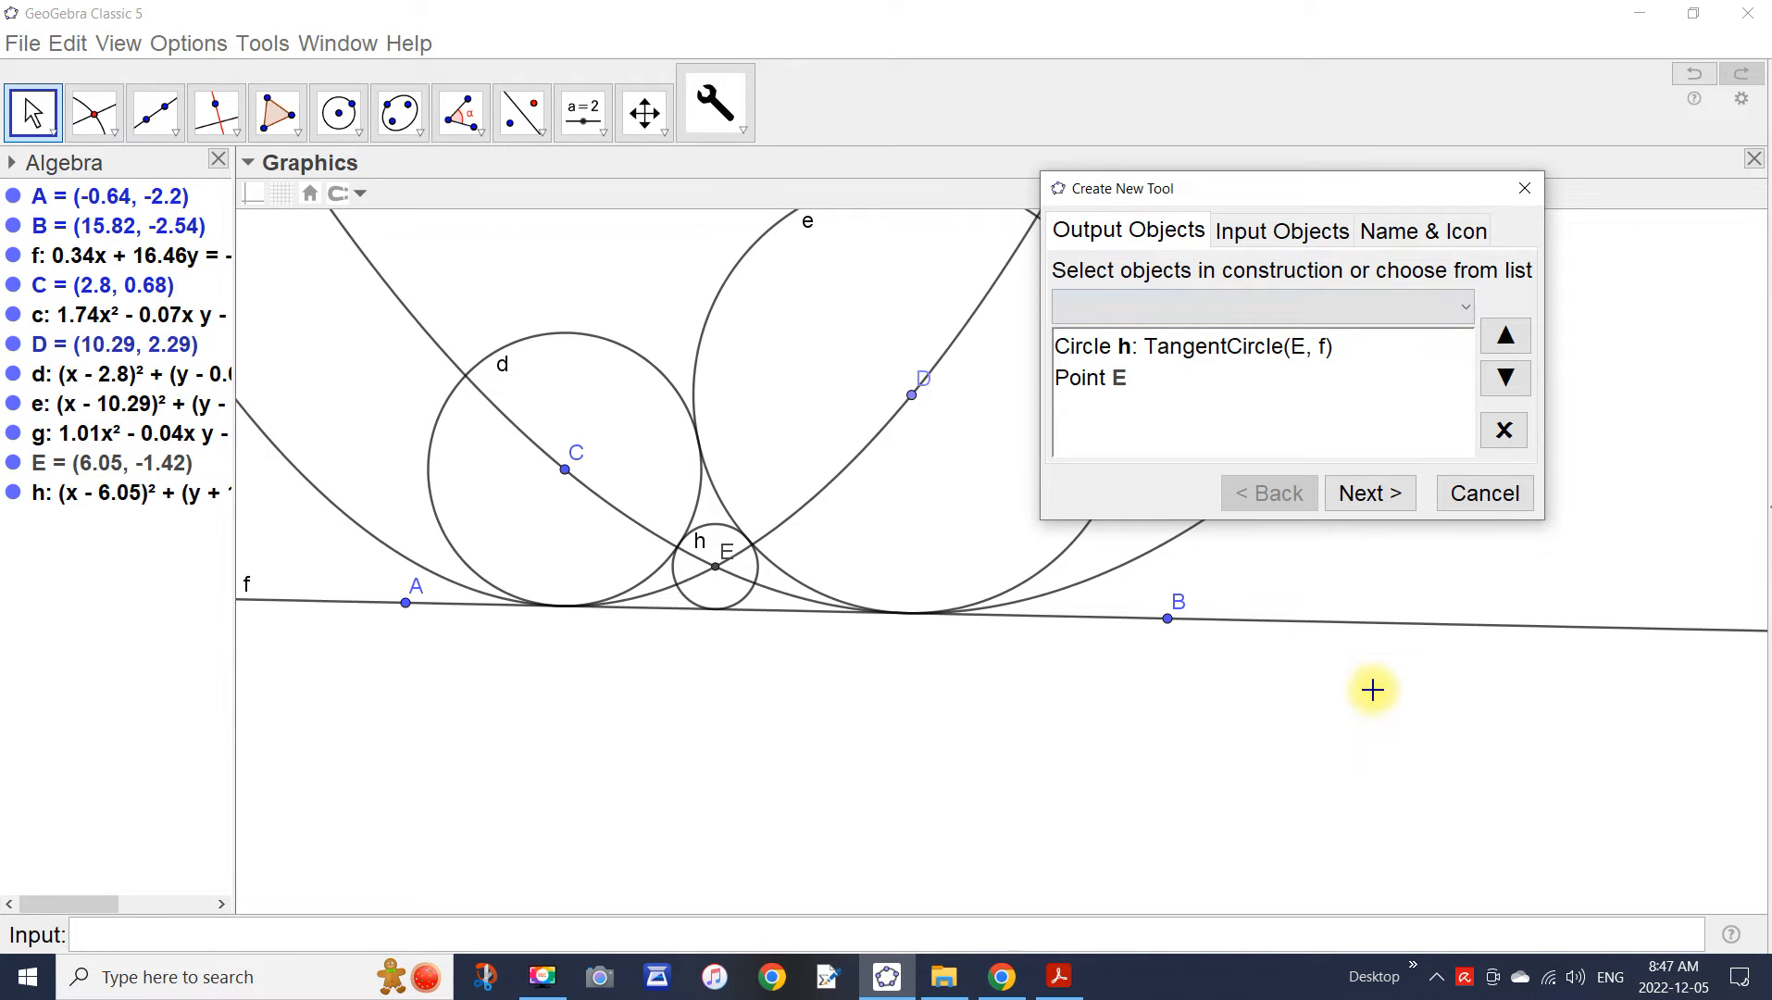
Define the tool's input objects as point C, line f and point D, removing points A and B from the list.
{"action": "left_click", "coordinate": [1374, 497]}
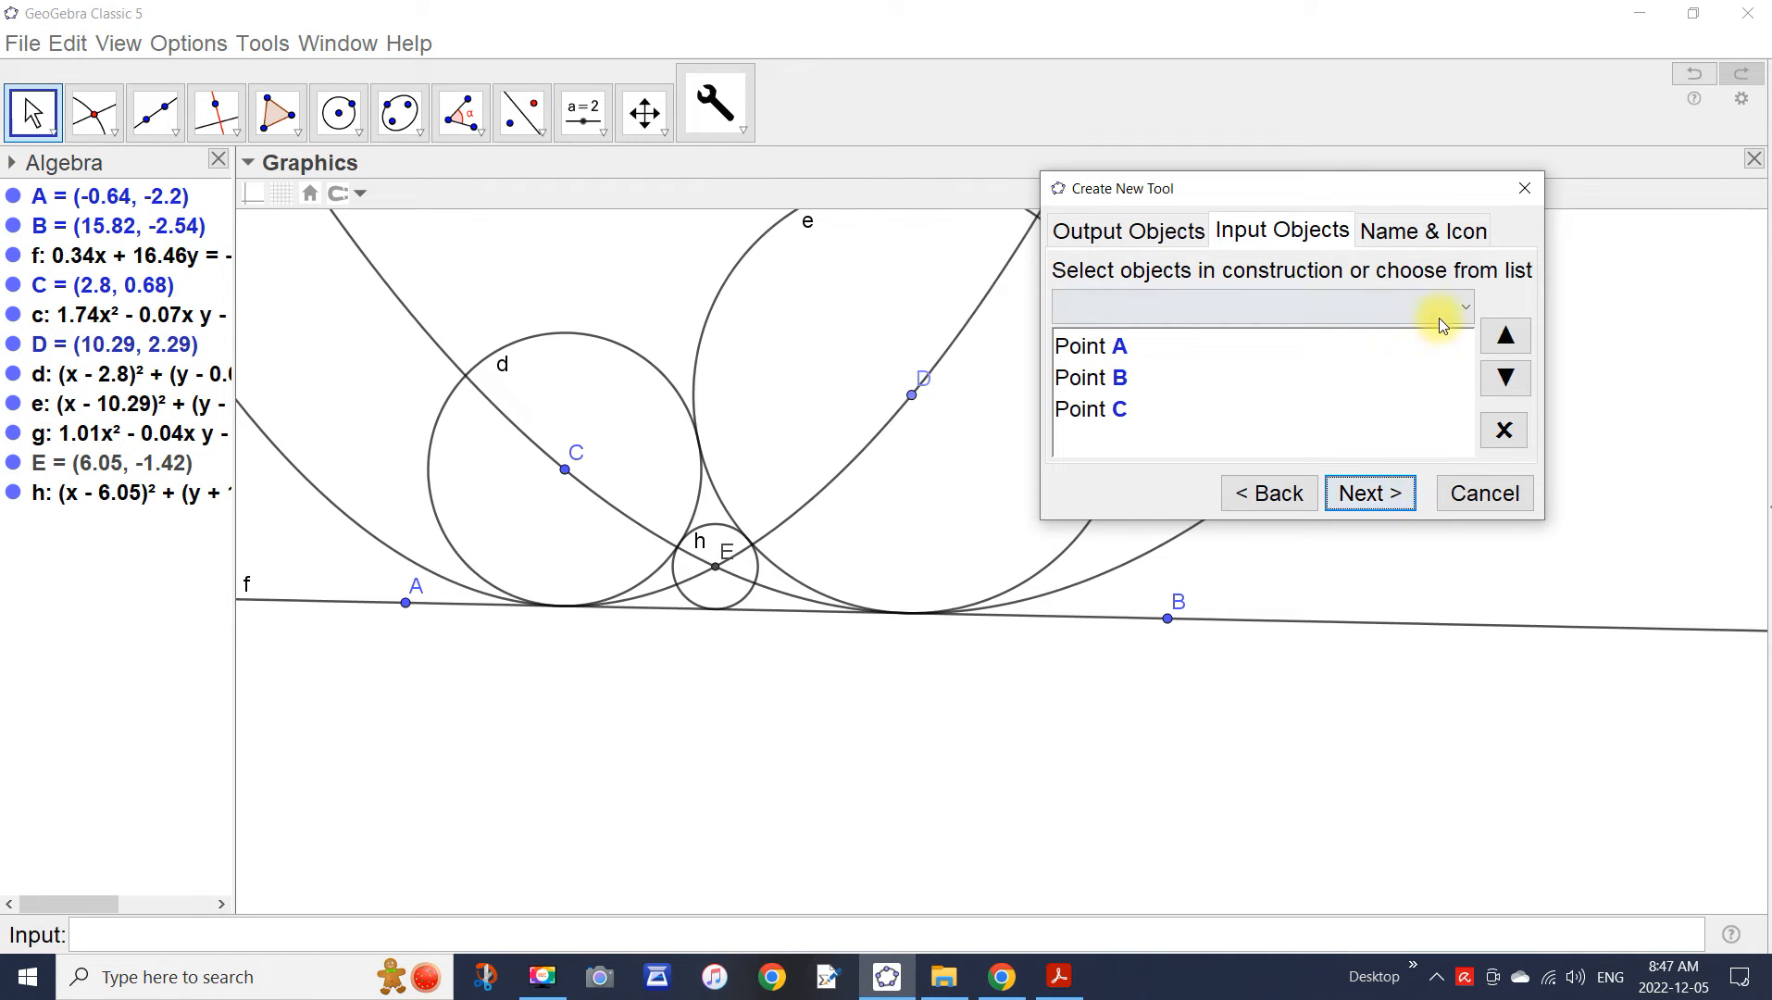
{"action": "left_click", "coordinate": [1463, 307]}
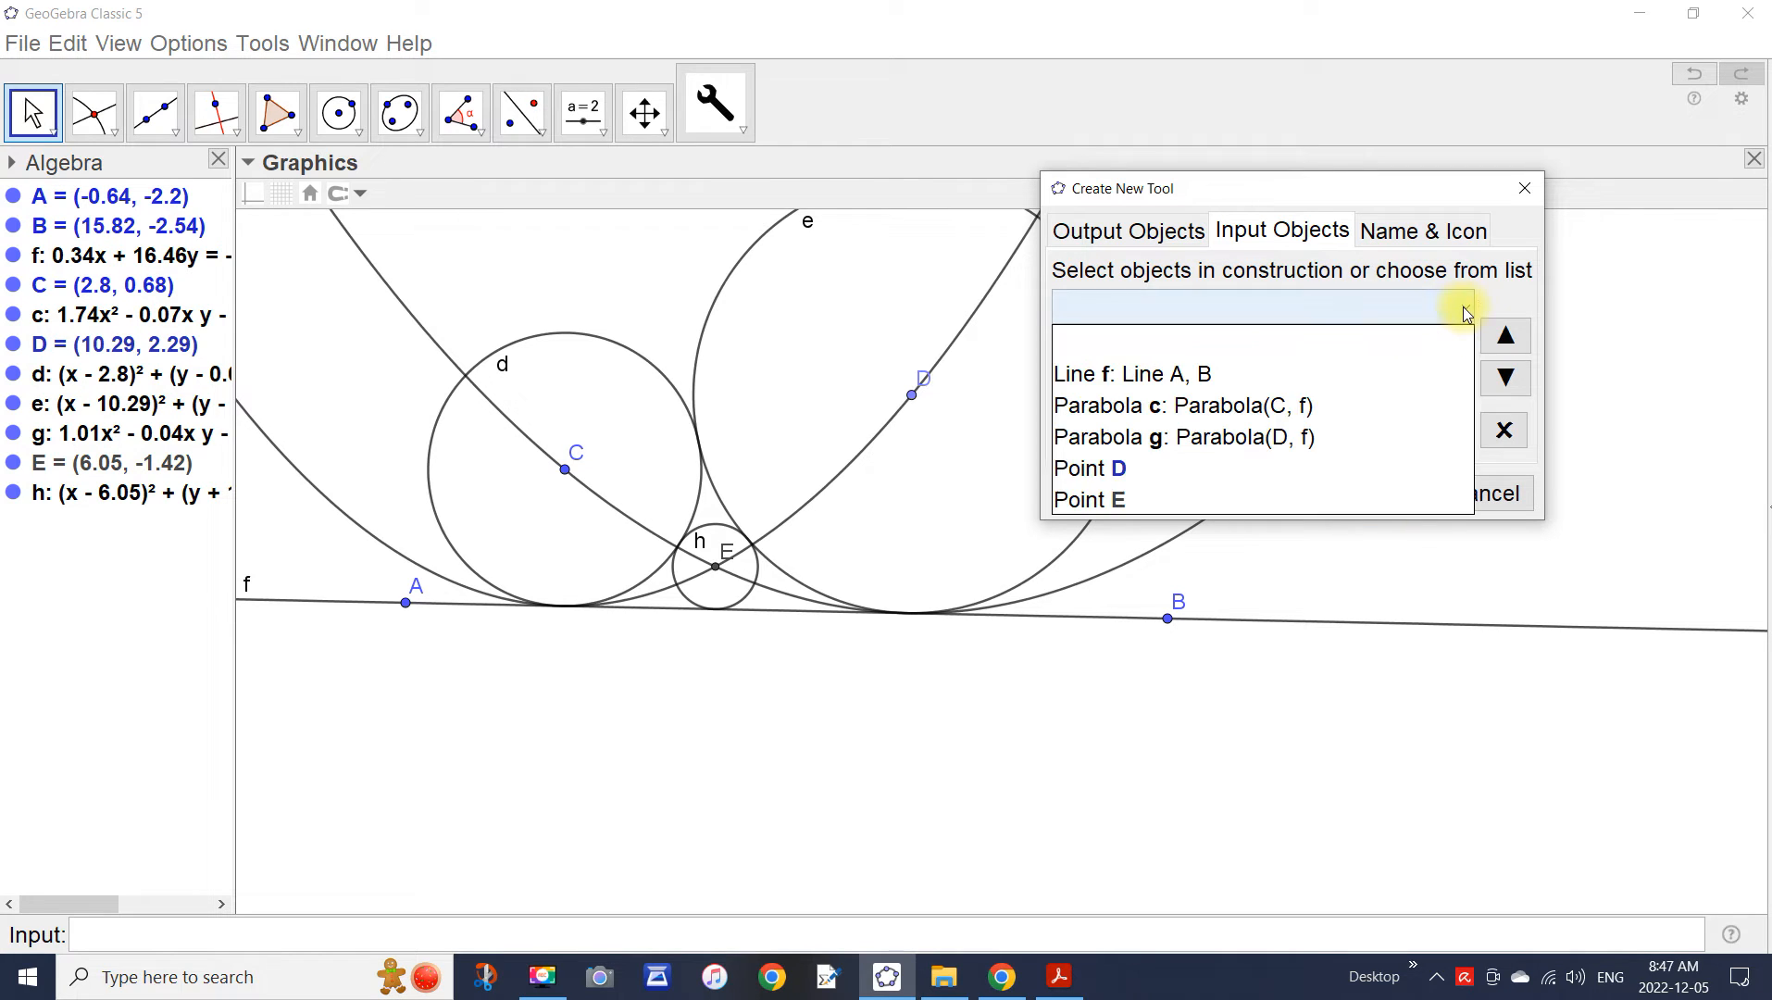
{"action": "left_click", "coordinate": [1342, 375]}
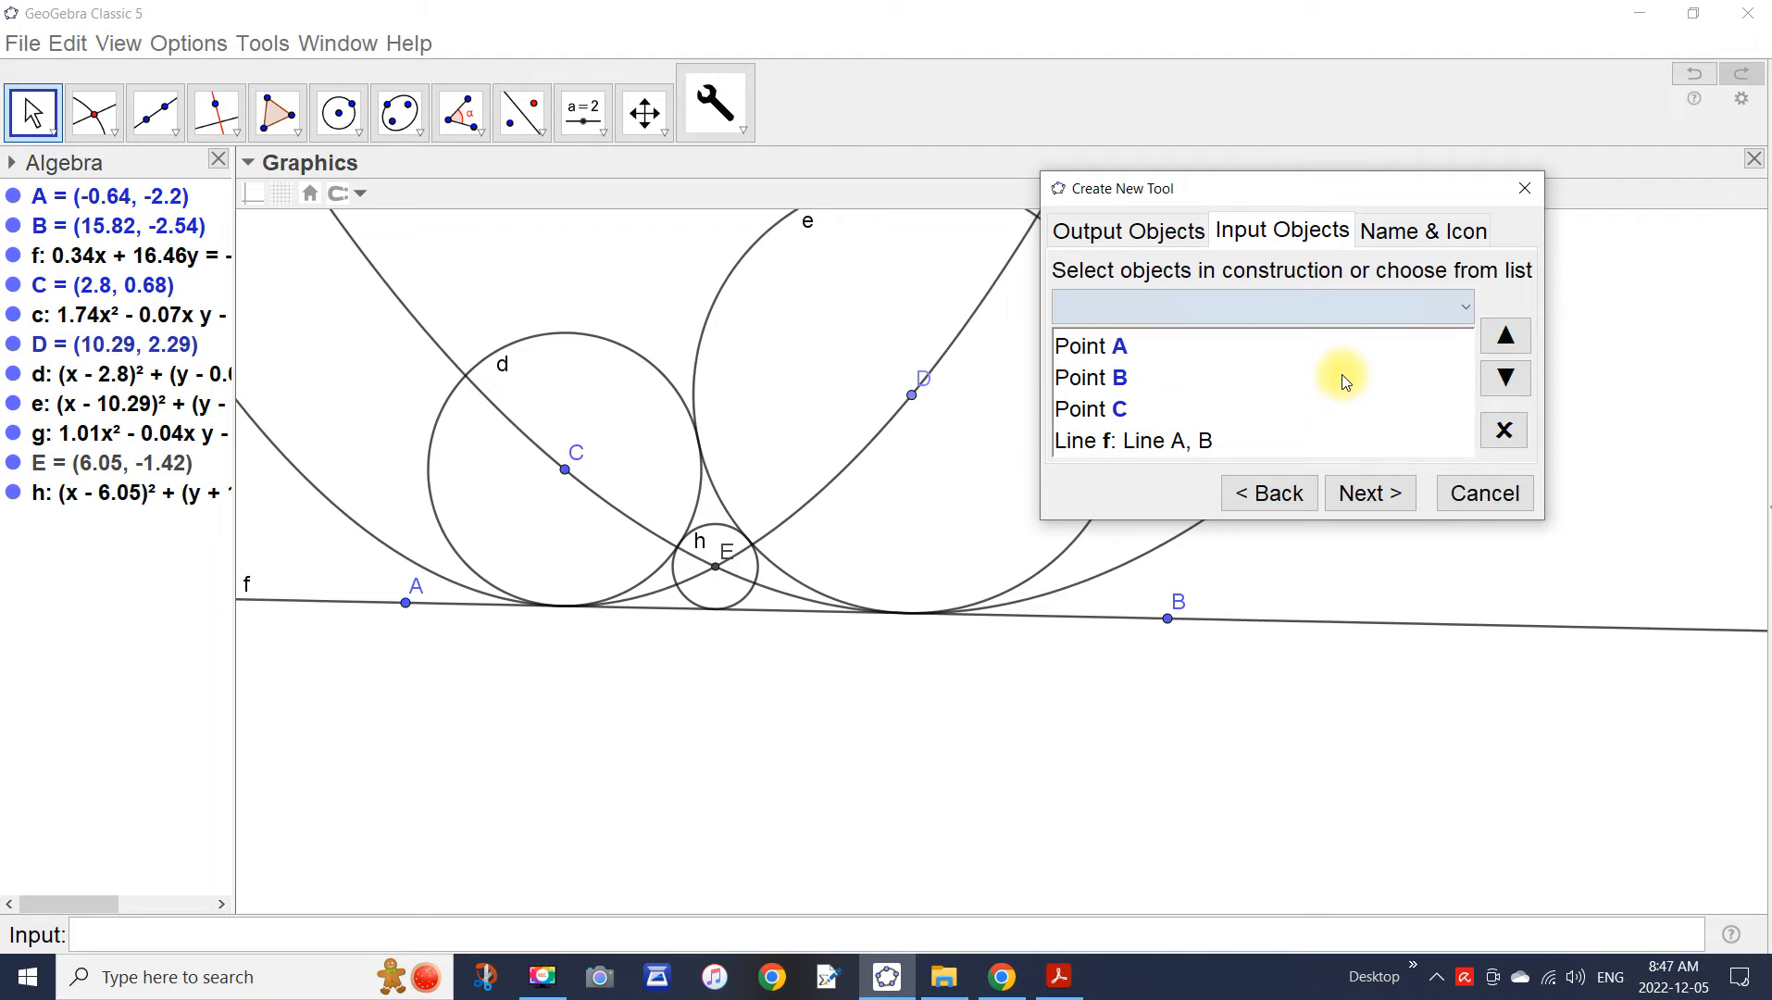
{"action": "left_click", "coordinate": [1104, 352]}
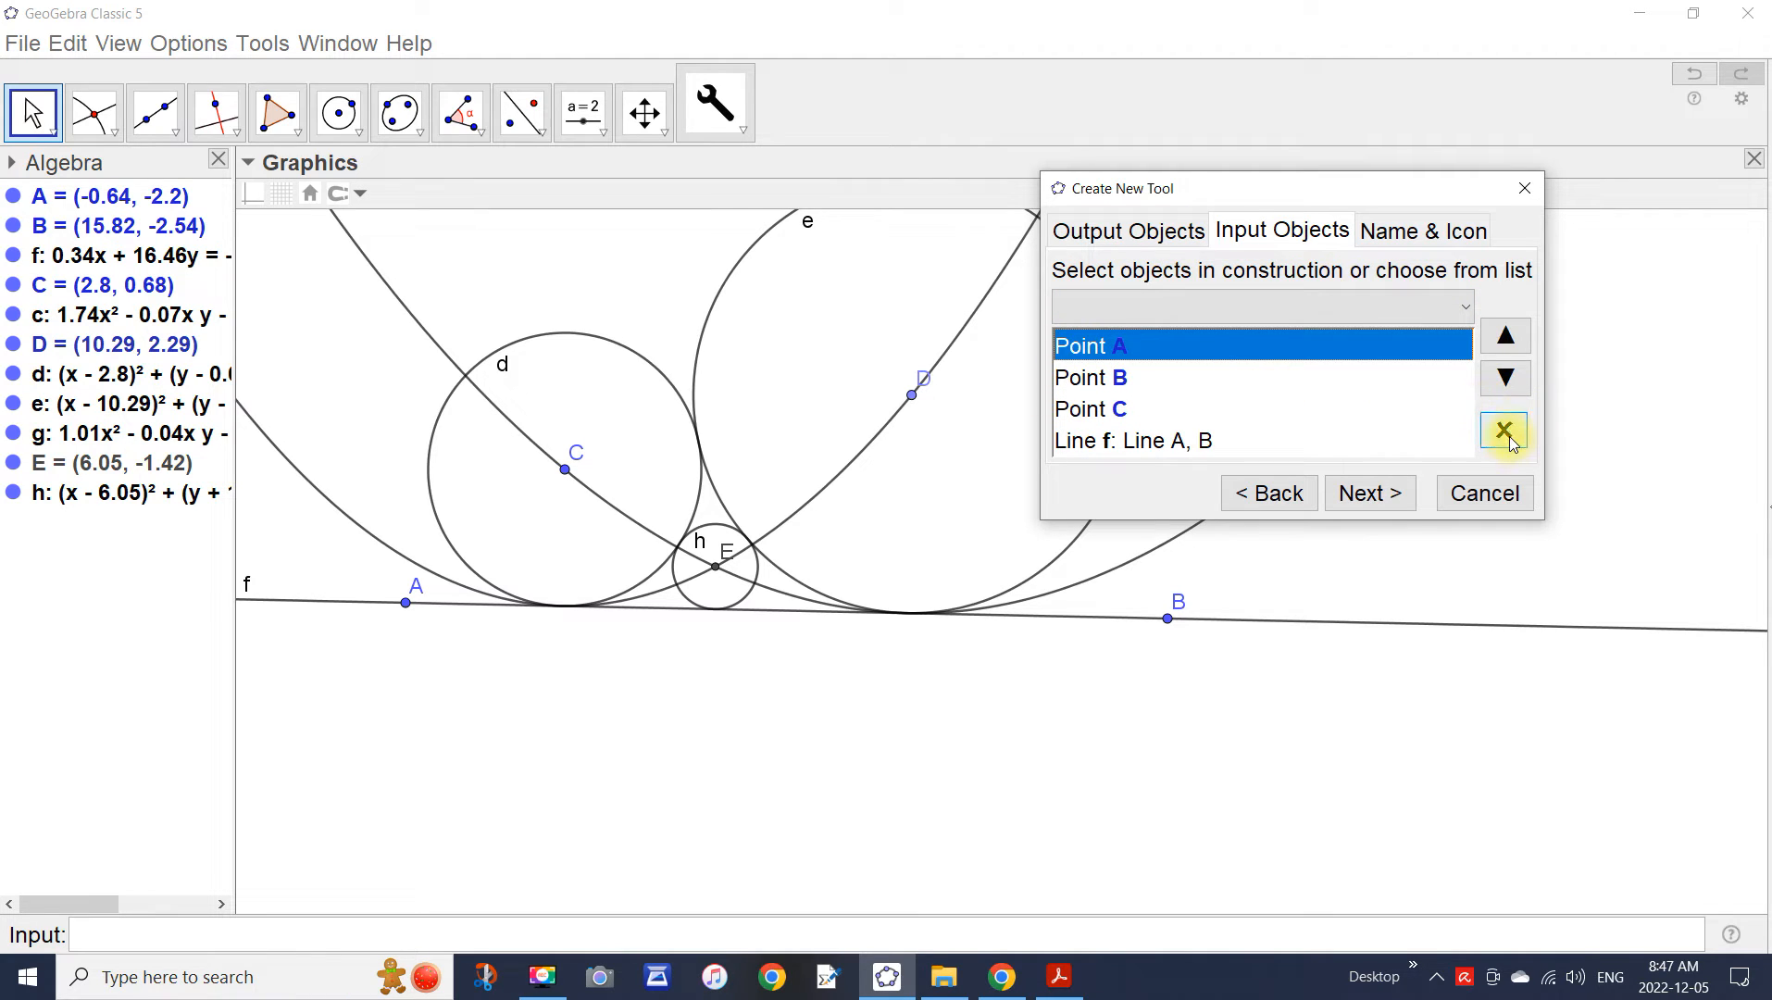
{"action": "left_click", "coordinate": [1503, 431]}
{"action": "left_click", "coordinate": [1123, 356]}
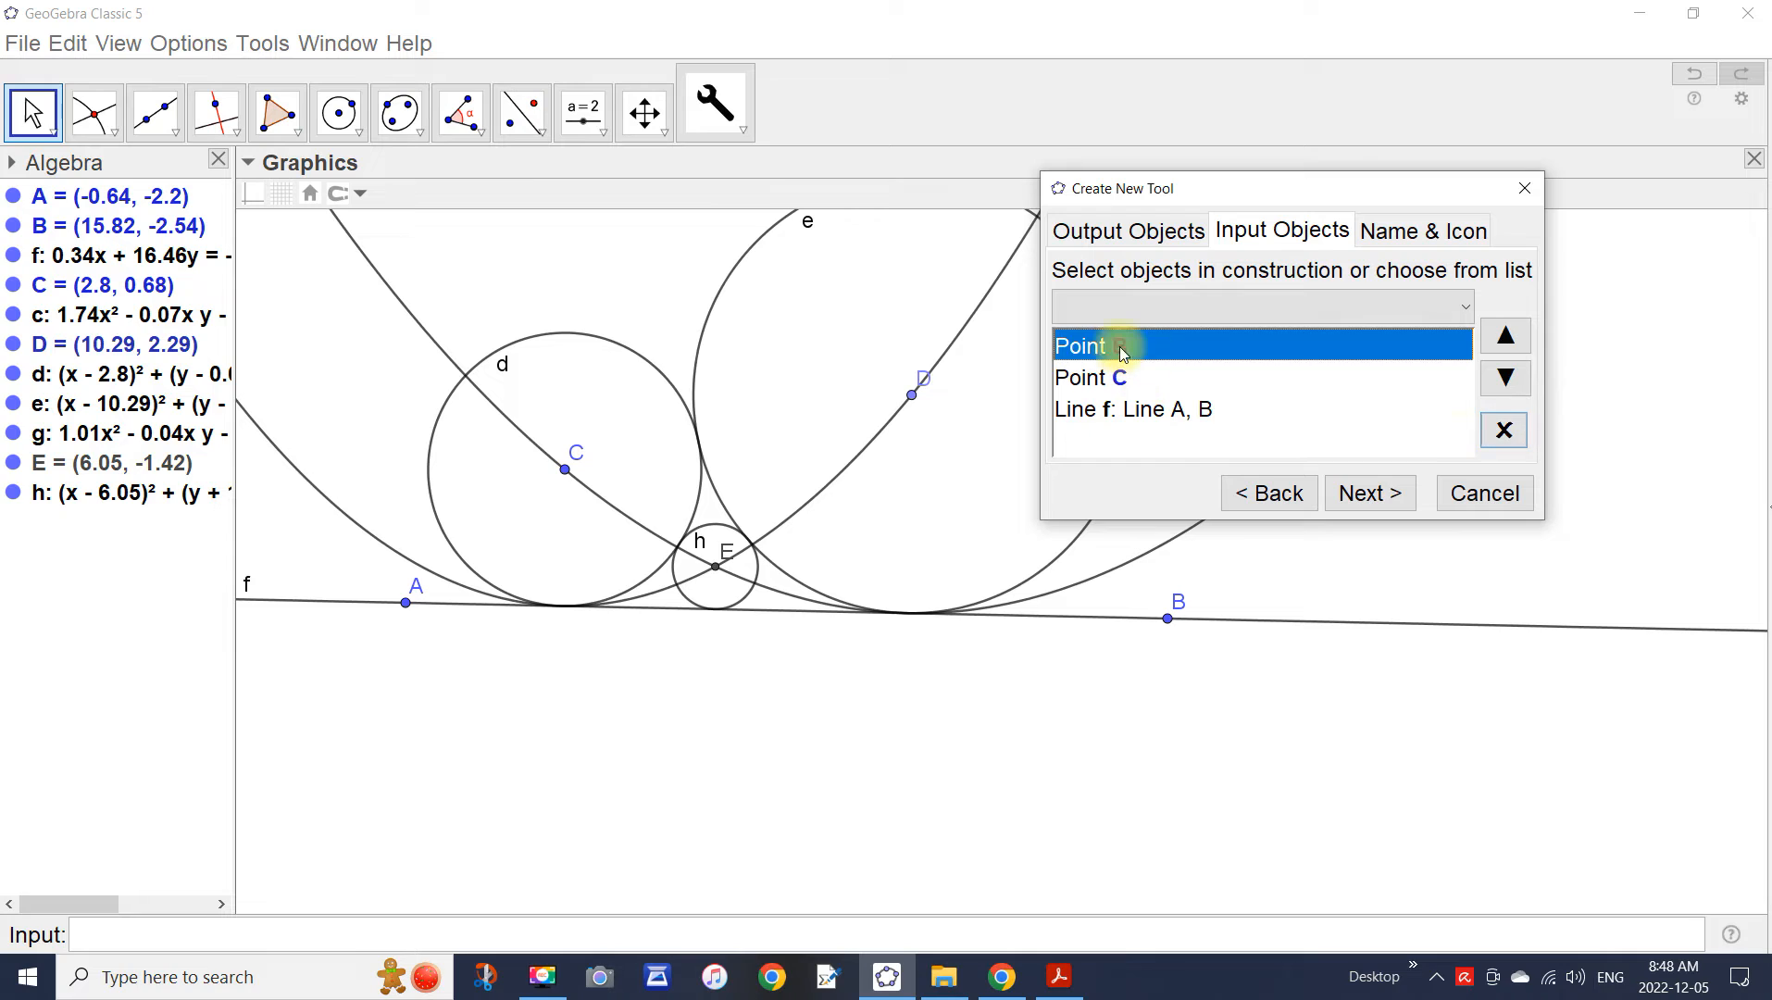
{"action": "left_click", "coordinate": [1503, 431]}
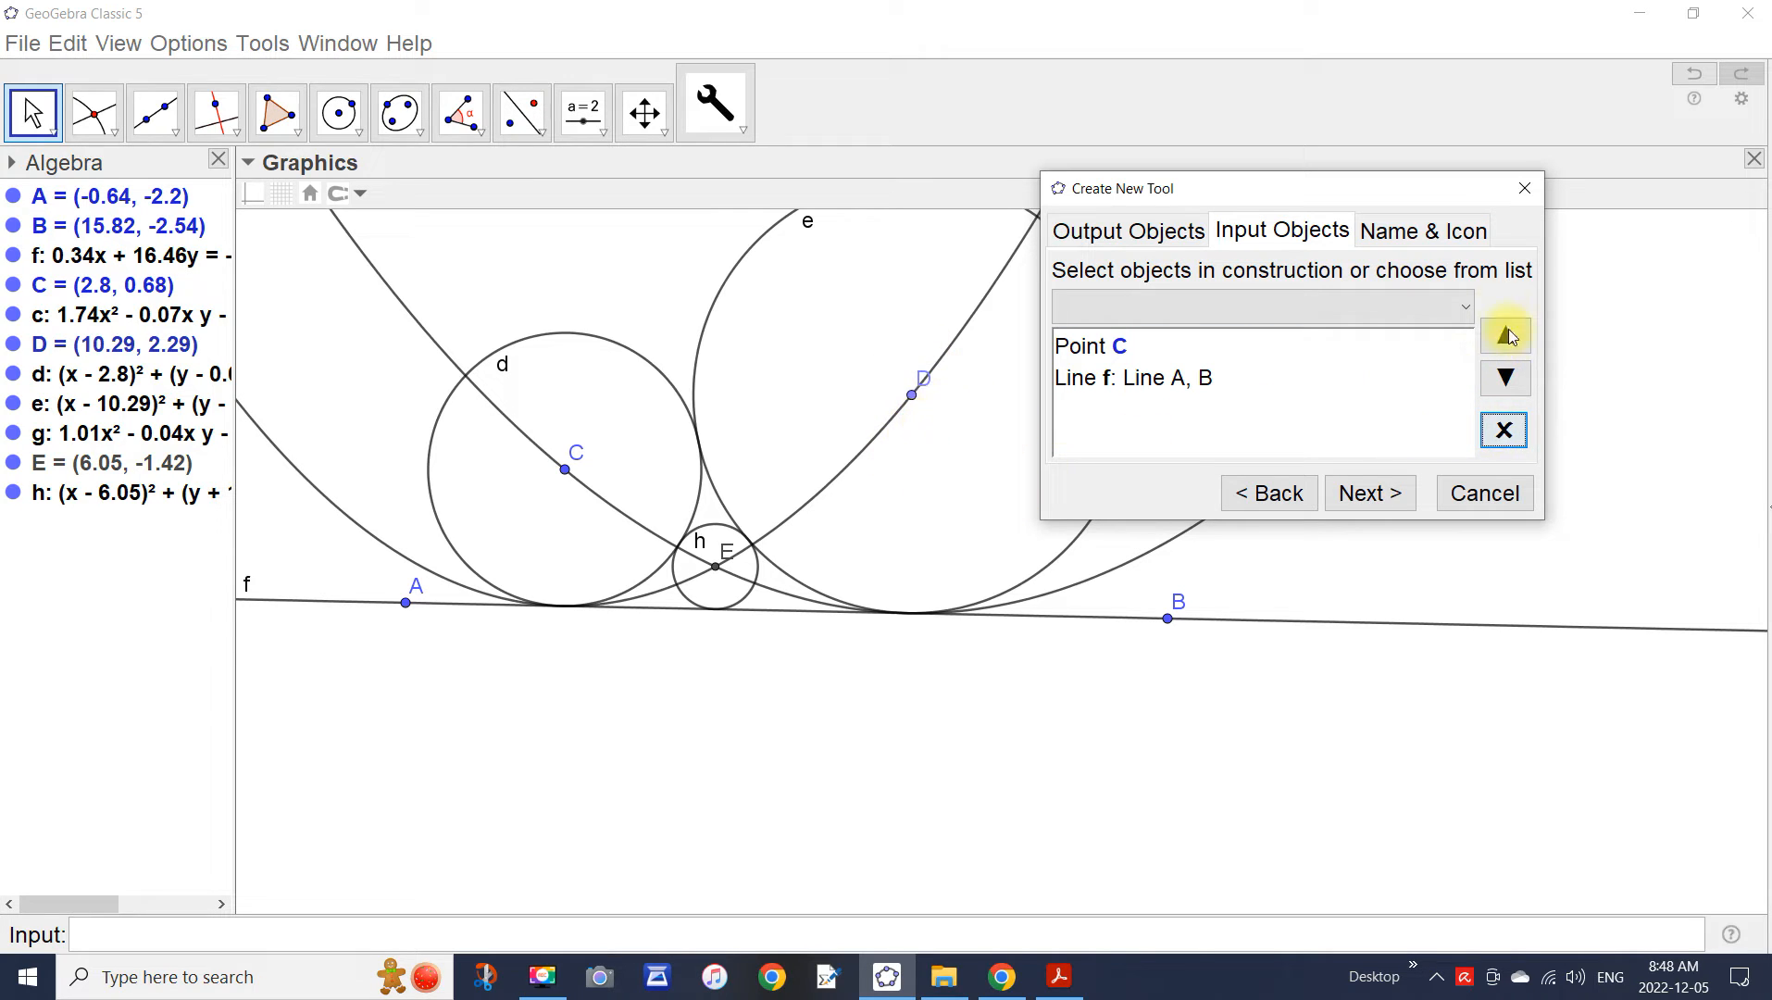
{"action": "left_click", "coordinate": [1460, 300]}
{"action": "left_click", "coordinate": [1331, 488]}
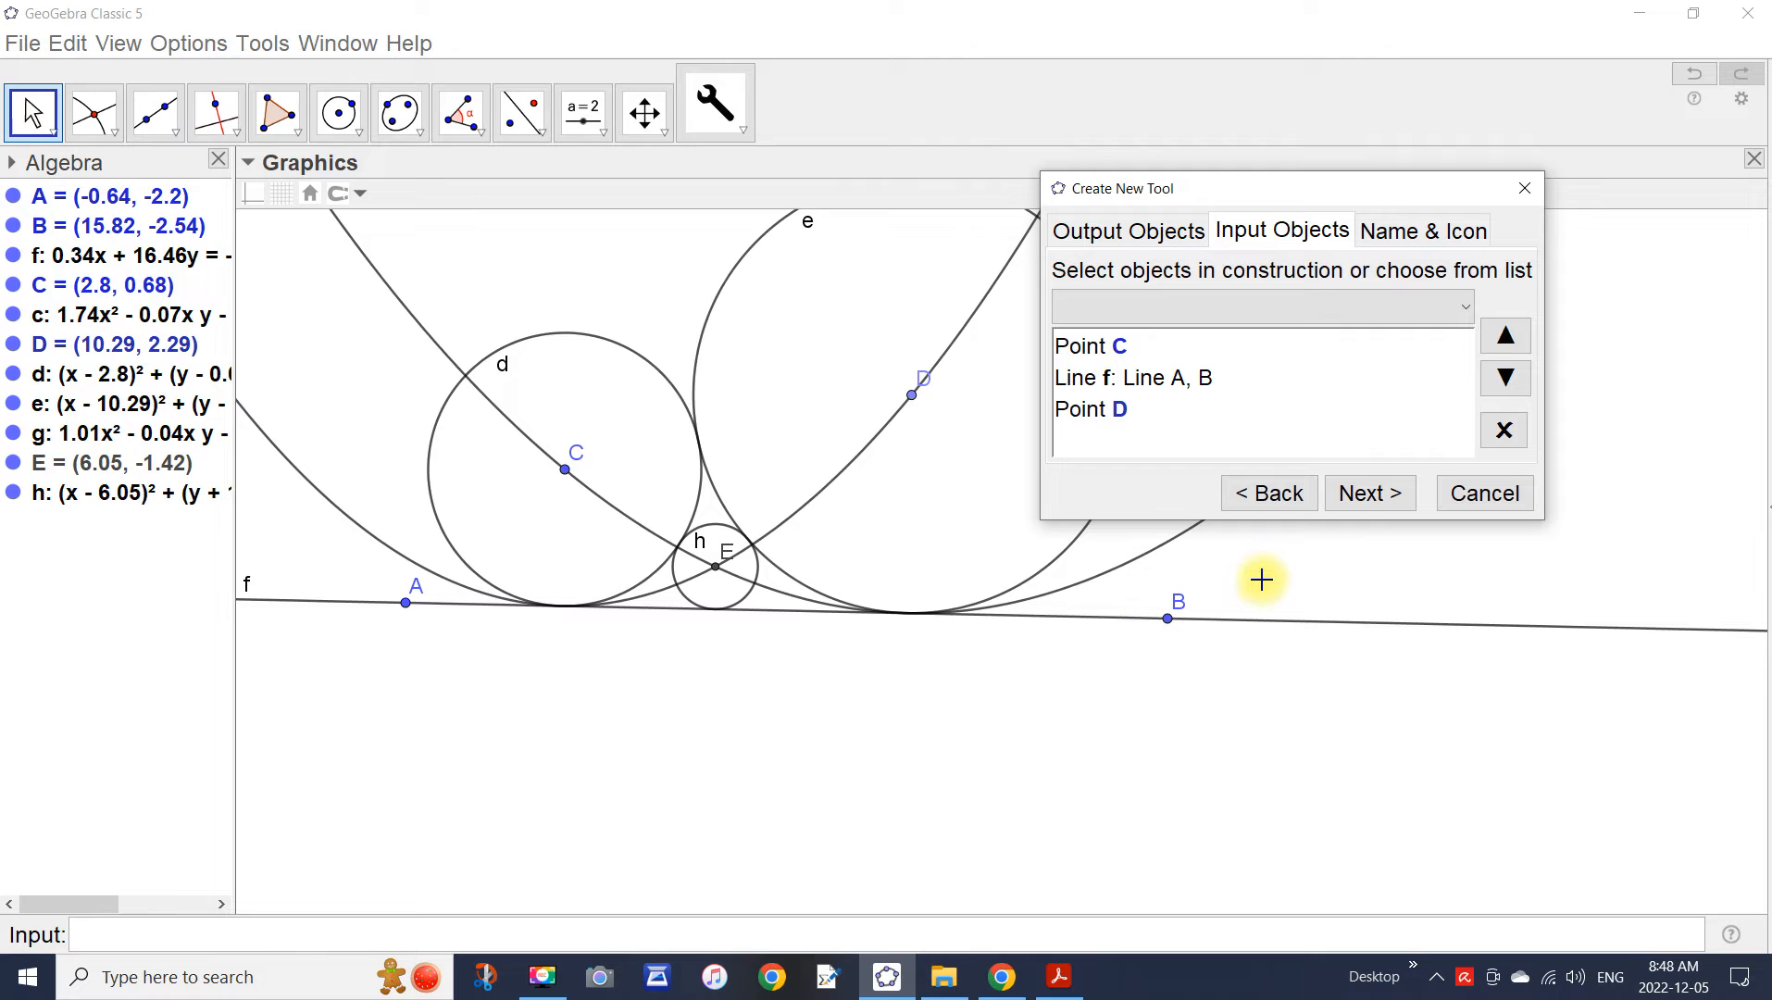
Name the custom tool NewCircle and finish creating it.
{"action": "left_click", "coordinate": [1394, 498]}
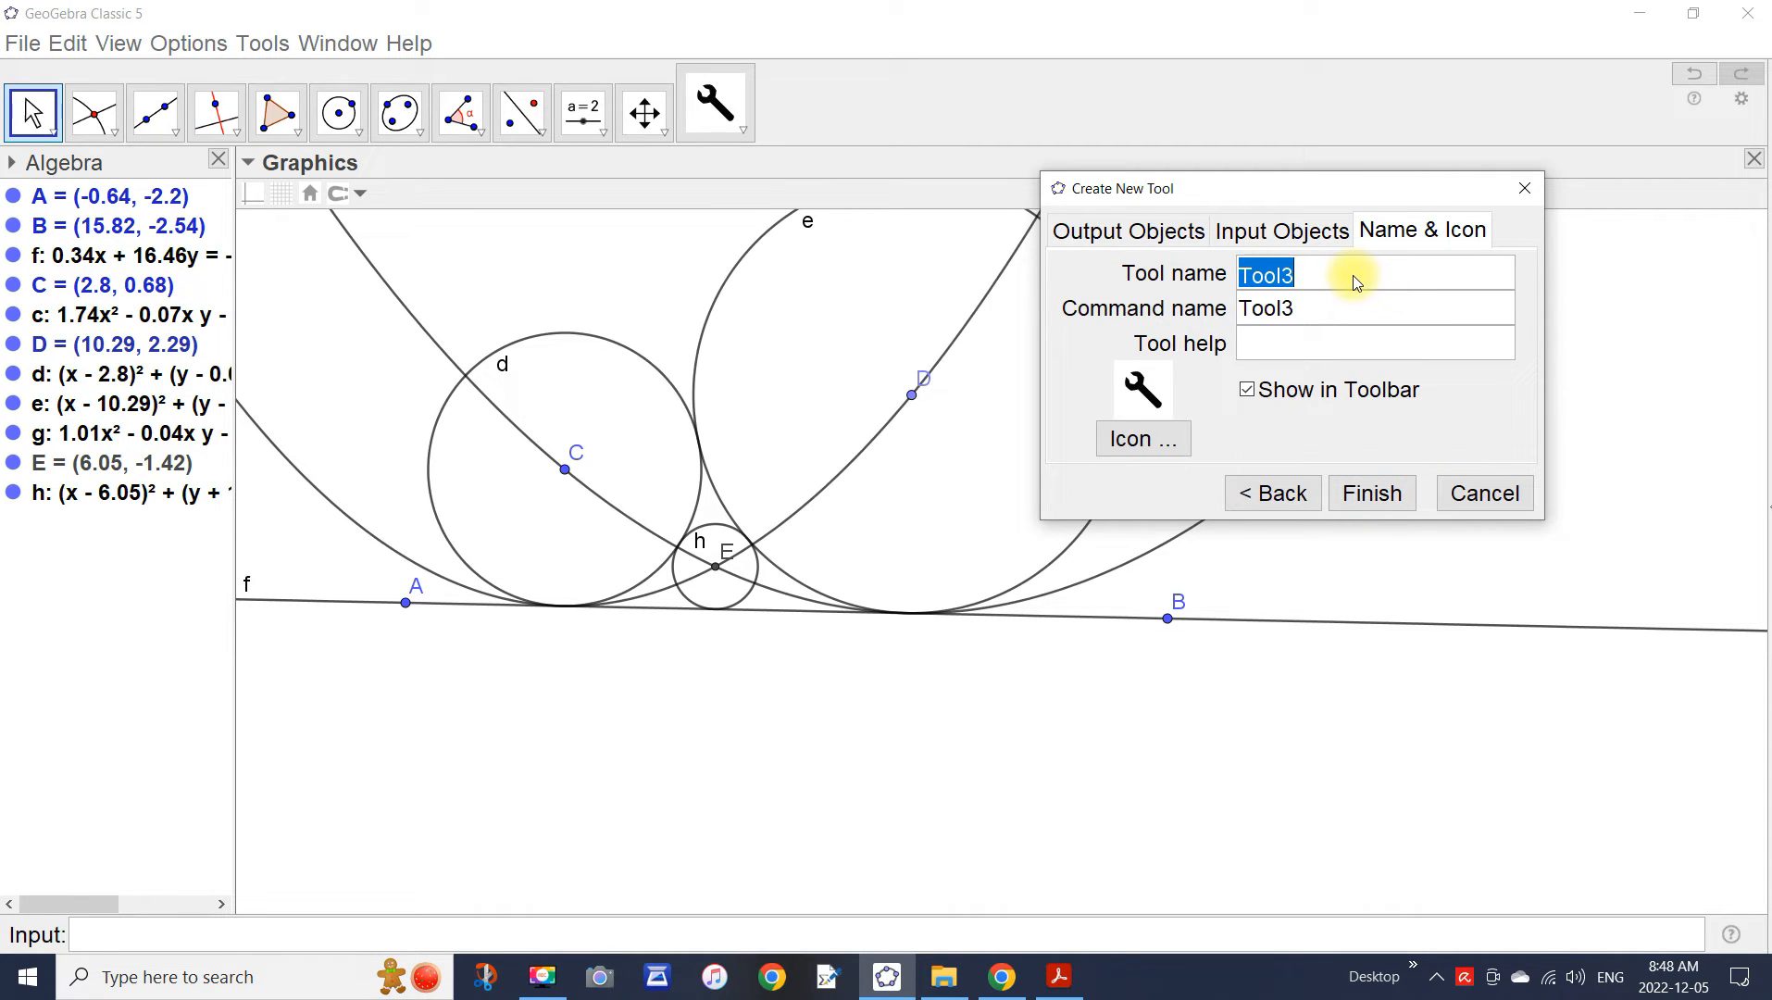
{"action": "type", "text": "NewCircle"}
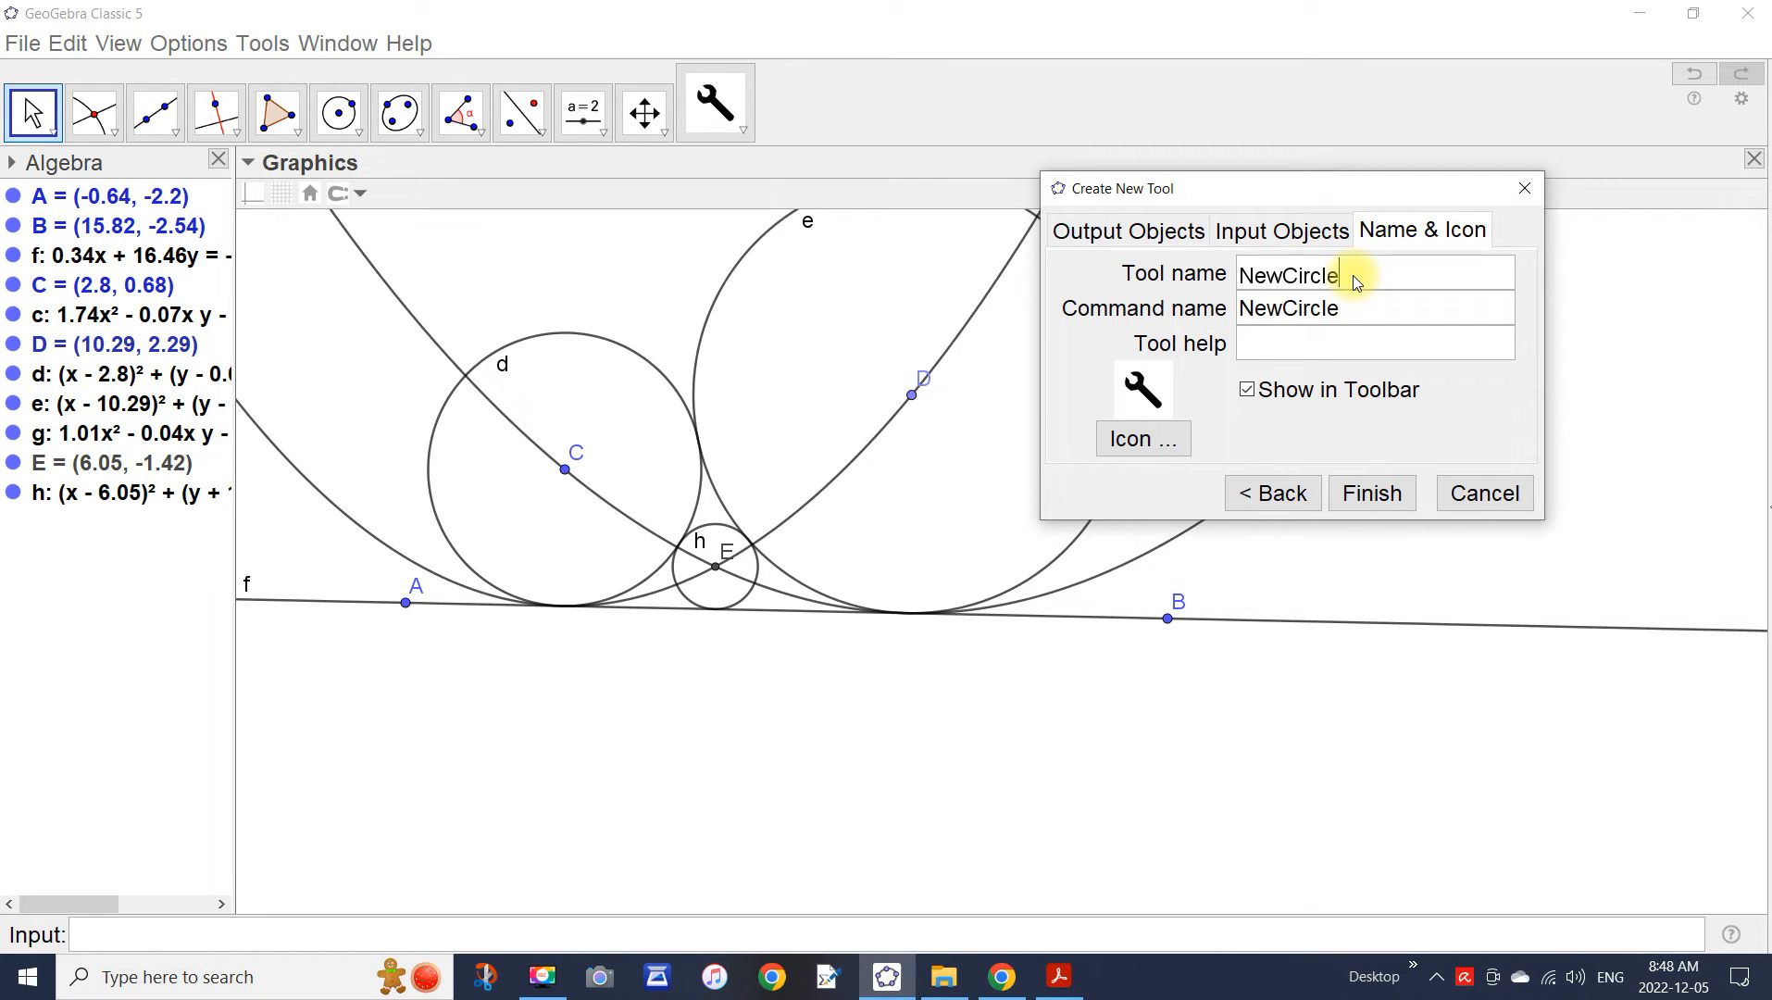
{"action": "left_click", "coordinate": [1370, 497]}
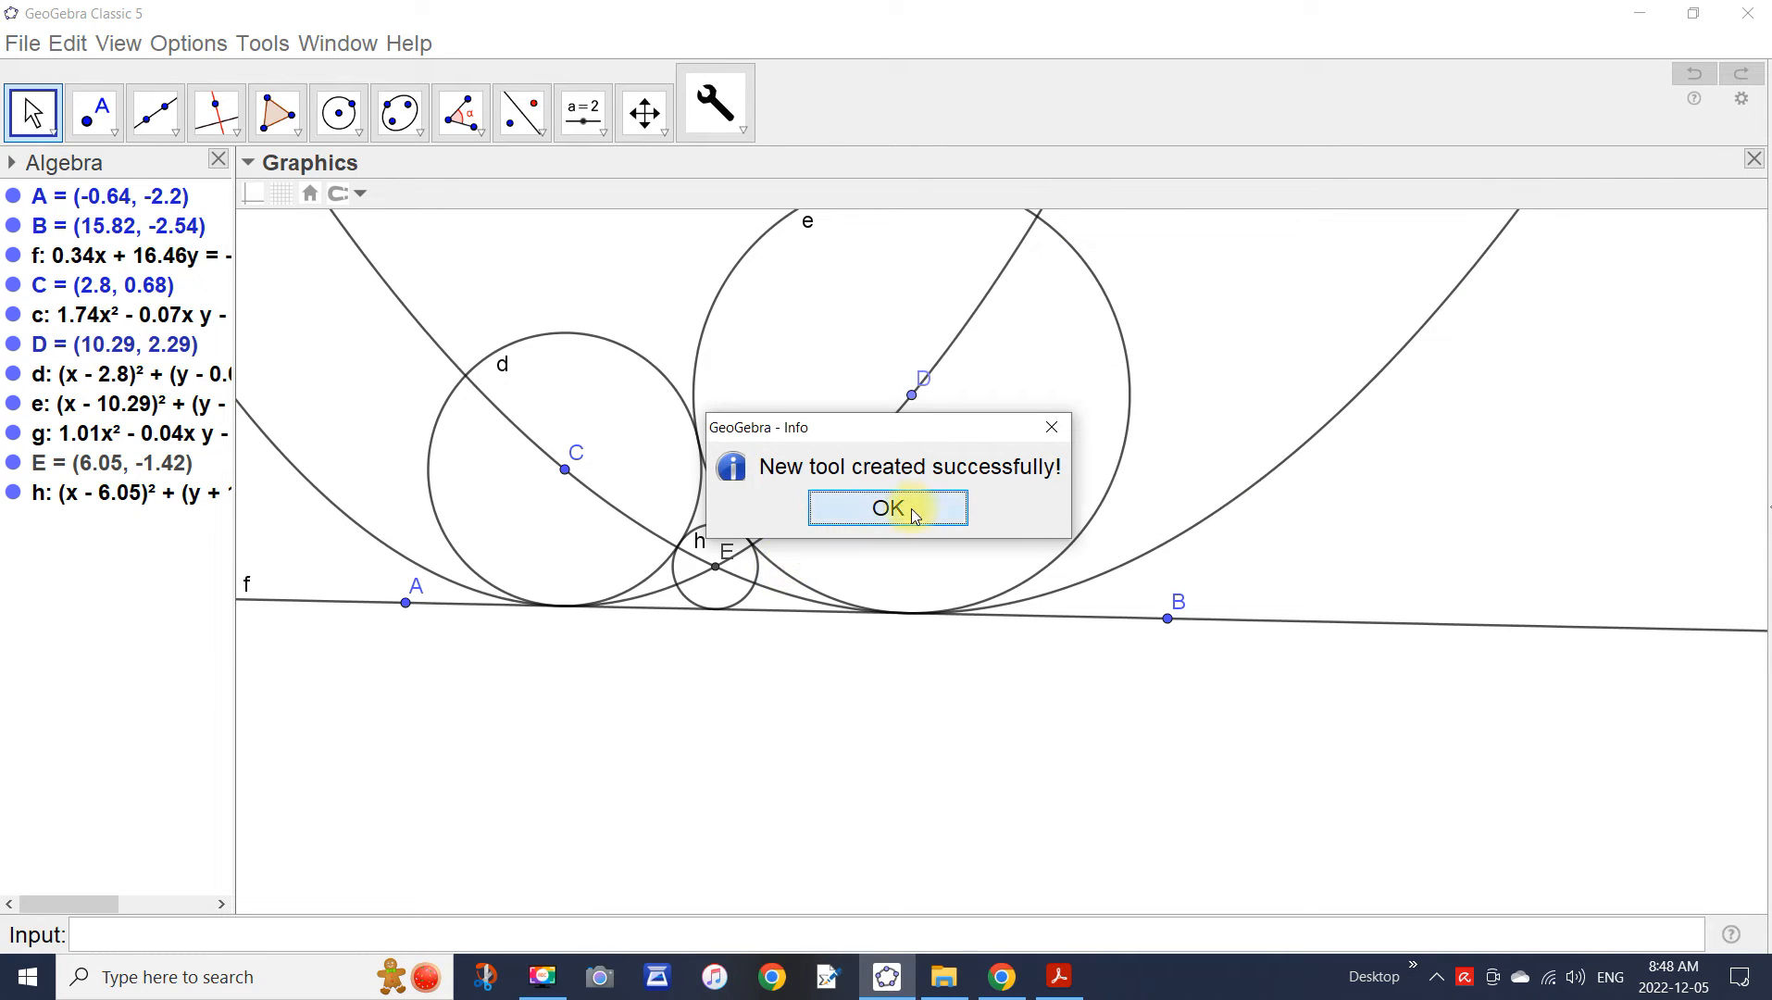
{"action": "left_click", "coordinate": [911, 512]}
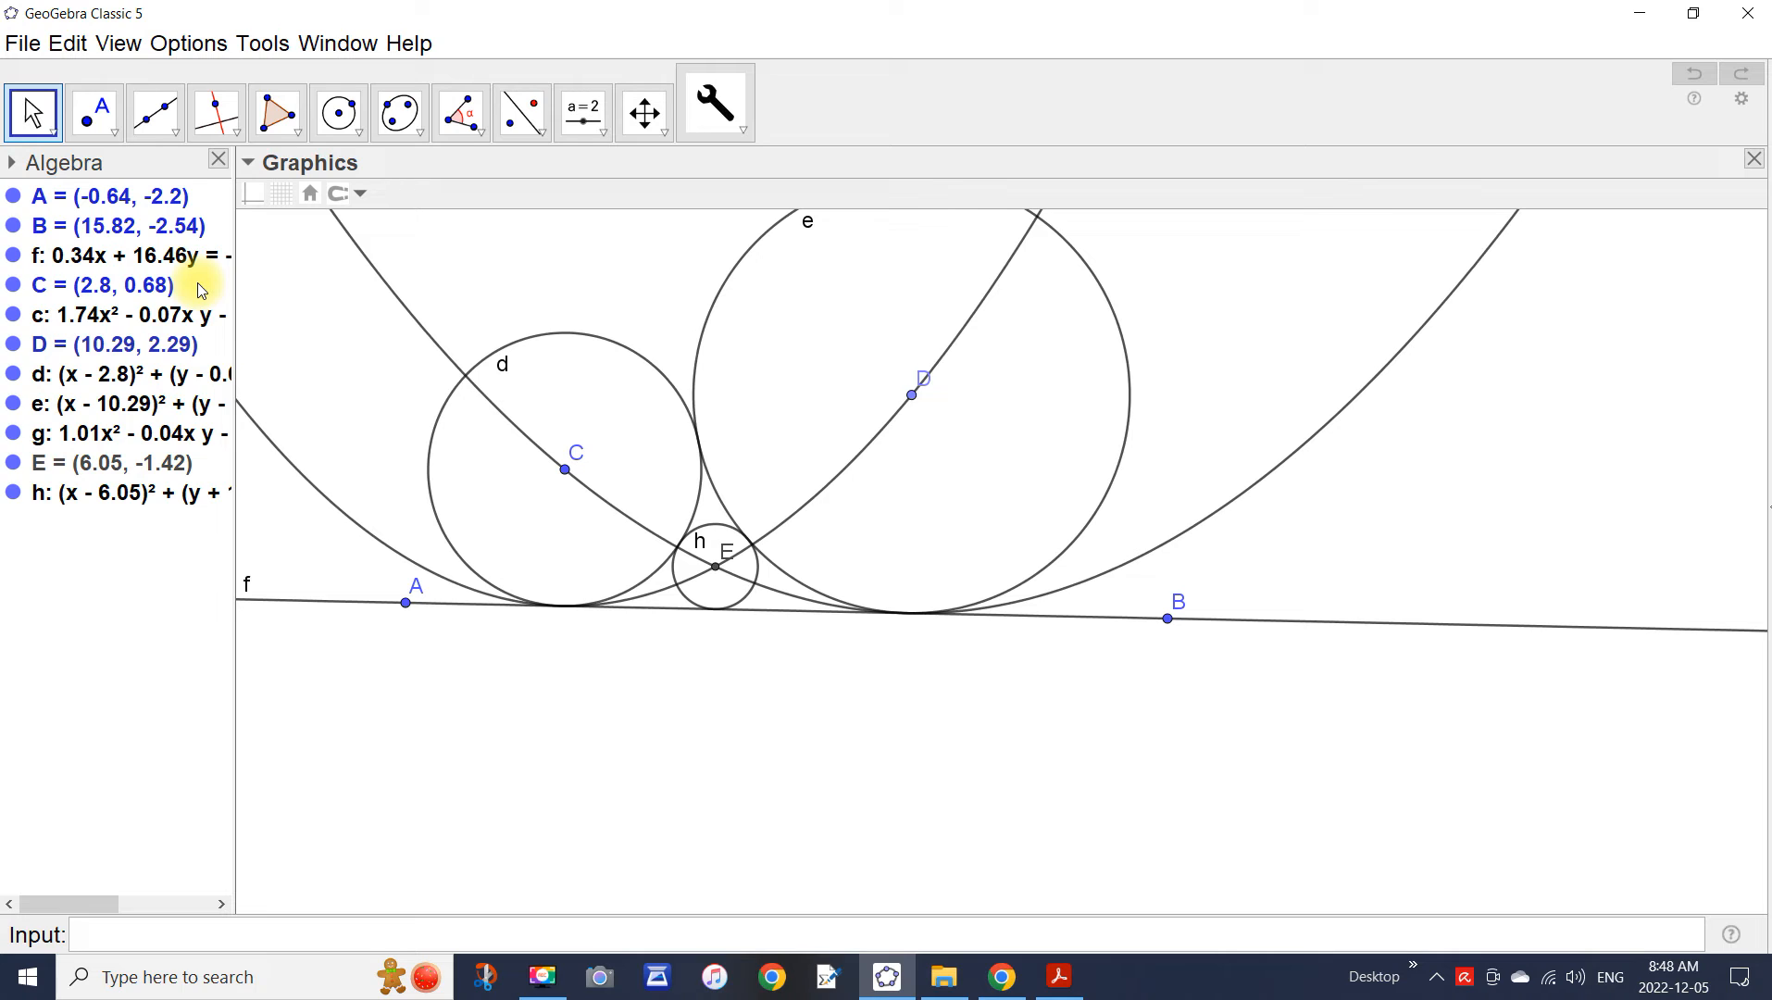
Delete all objects from the construction and place a free point at about (4.1, 0.62).
{"action": "key", "text": "ctrl+a"}
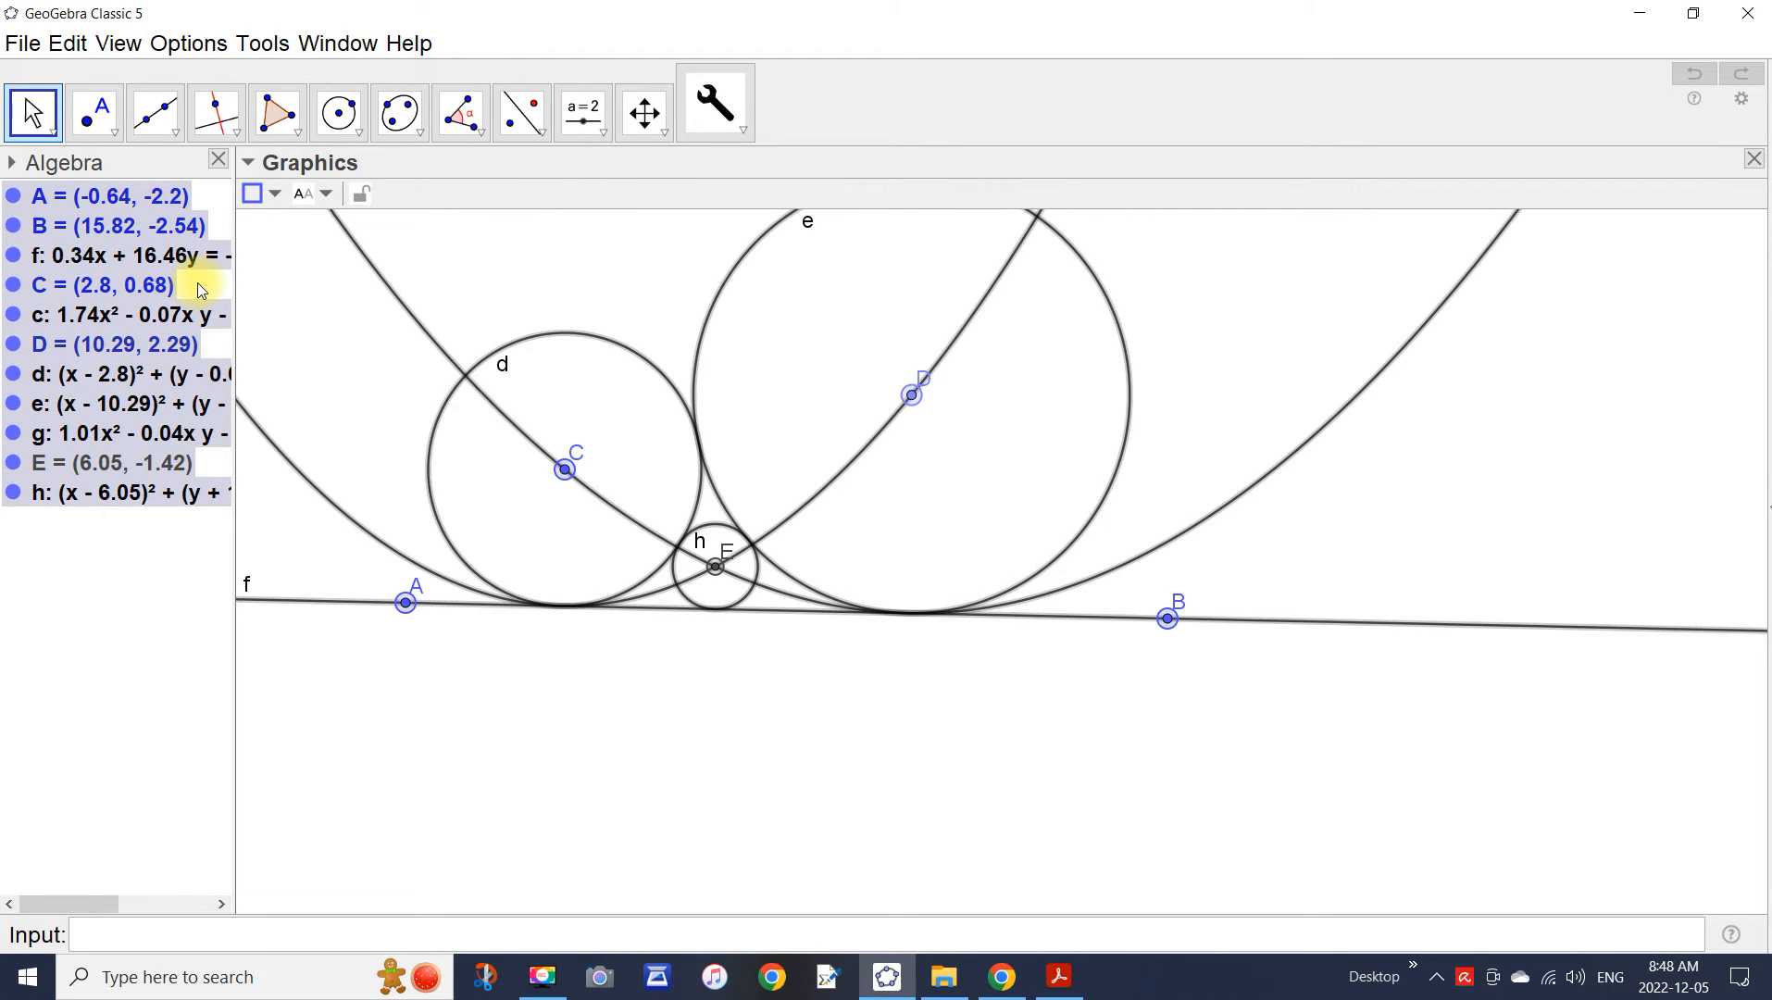
{"action": "key", "text": "Delete"}
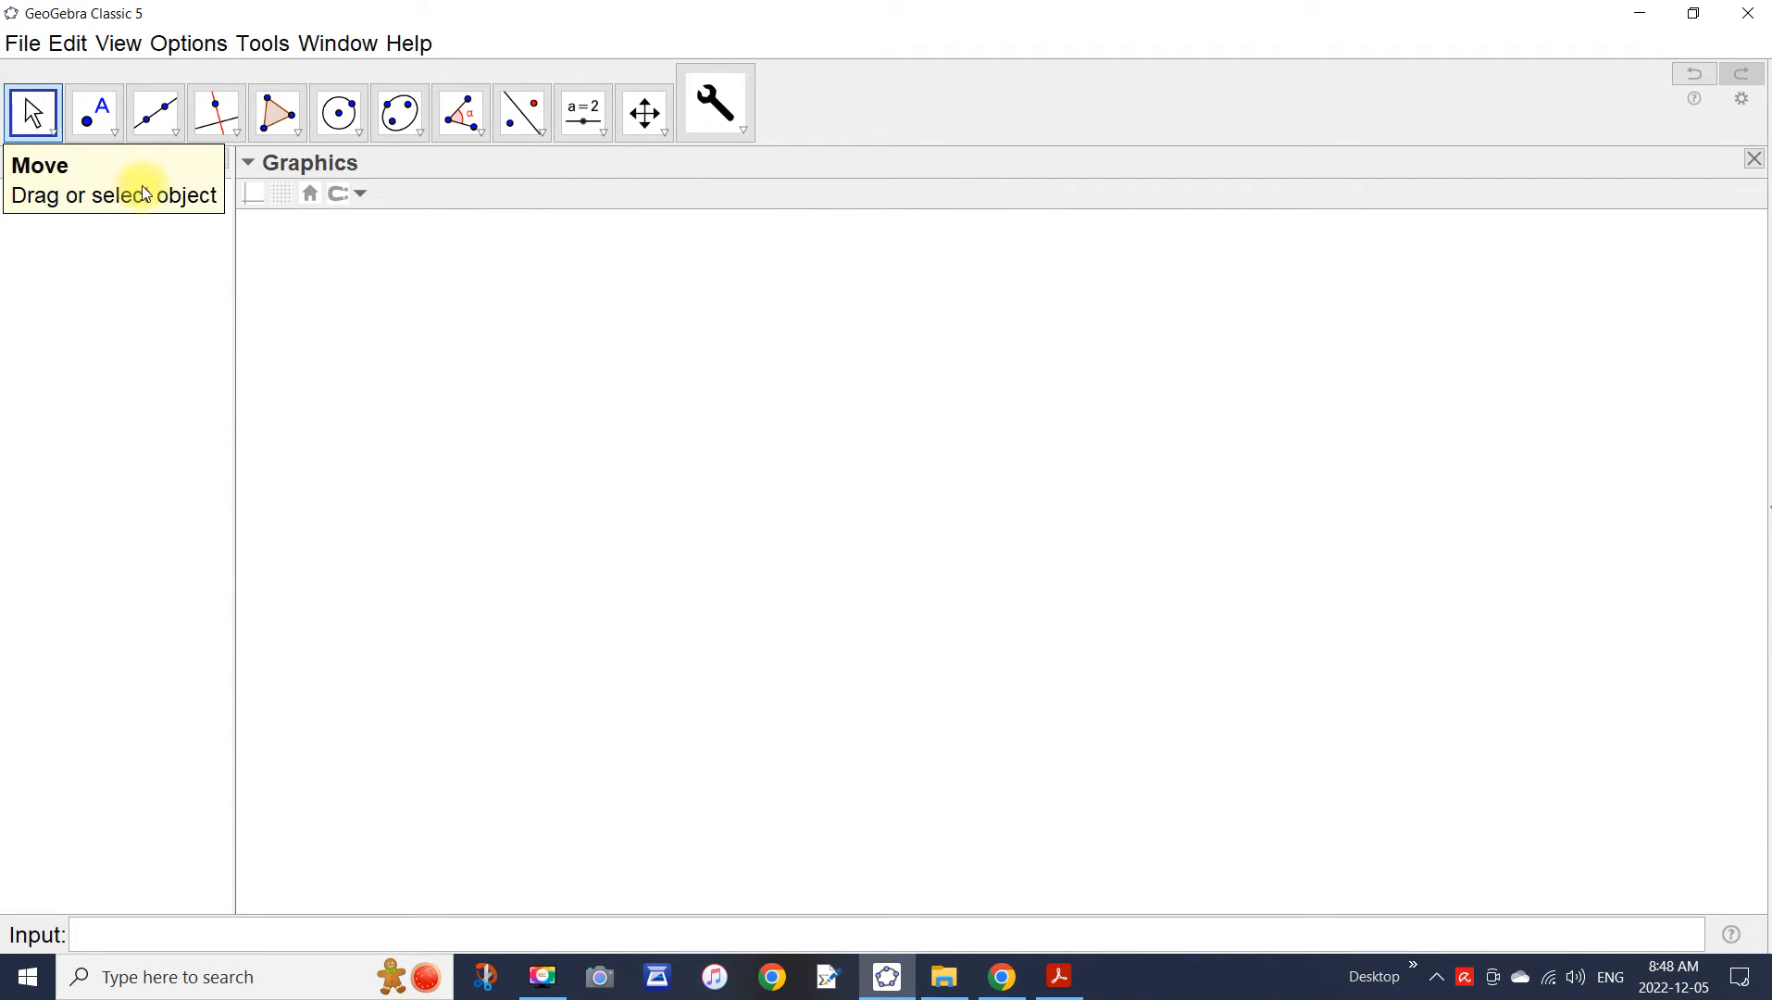
{"action": "left_click", "coordinate": [96, 112]}
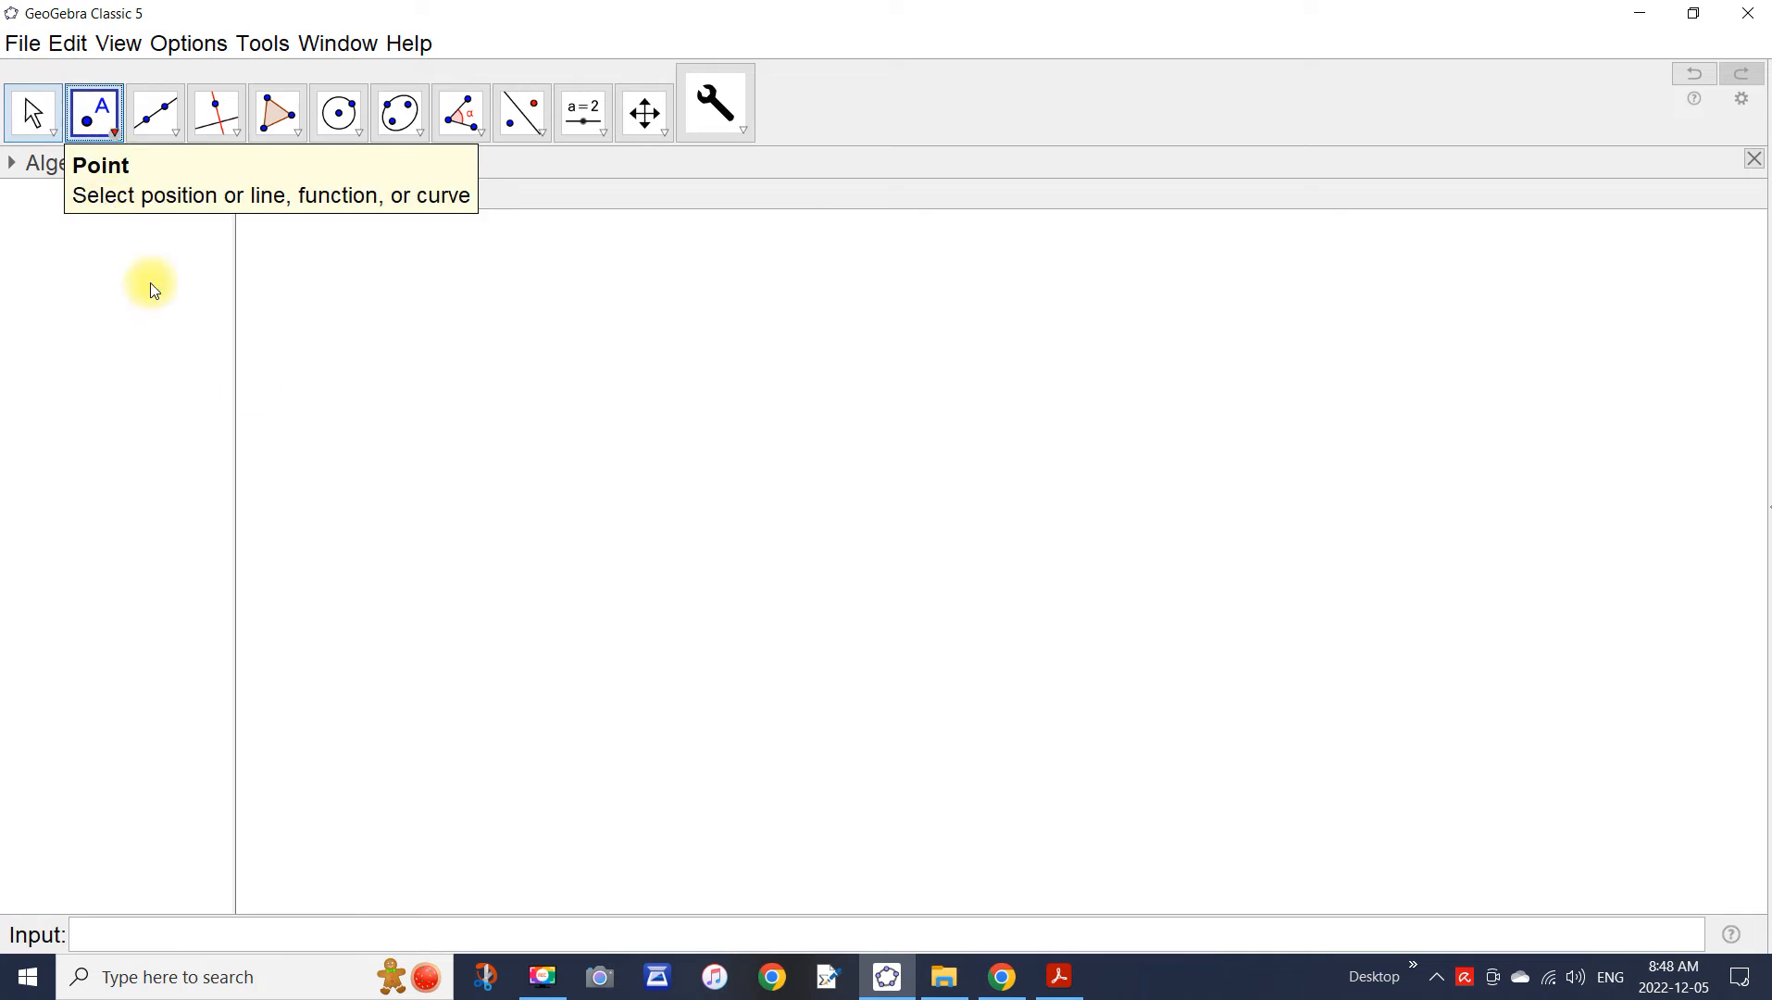
{"action": "left_click", "coordinate": [625, 472]}
Draw a line below point A through points at about (-1.3, -3.34) and (14.5, -4.1).
{"action": "left_click", "coordinate": [167, 137]}
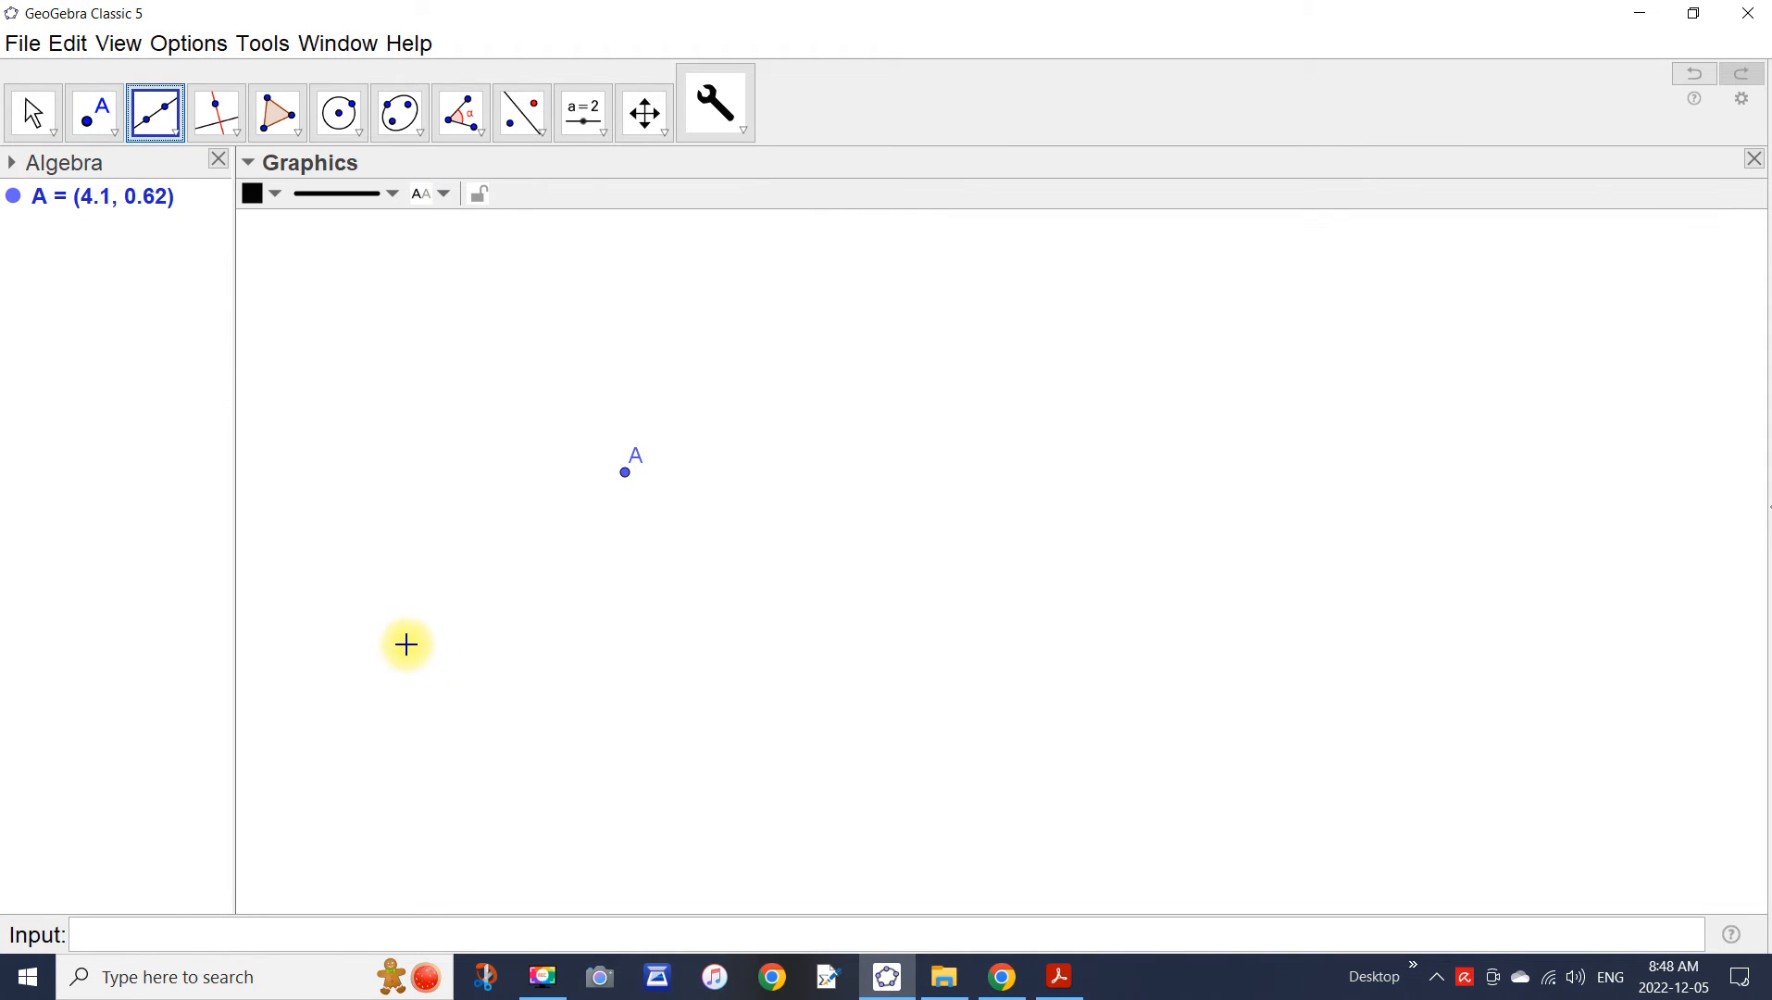
{"action": "left_click", "coordinate": [375, 655]}
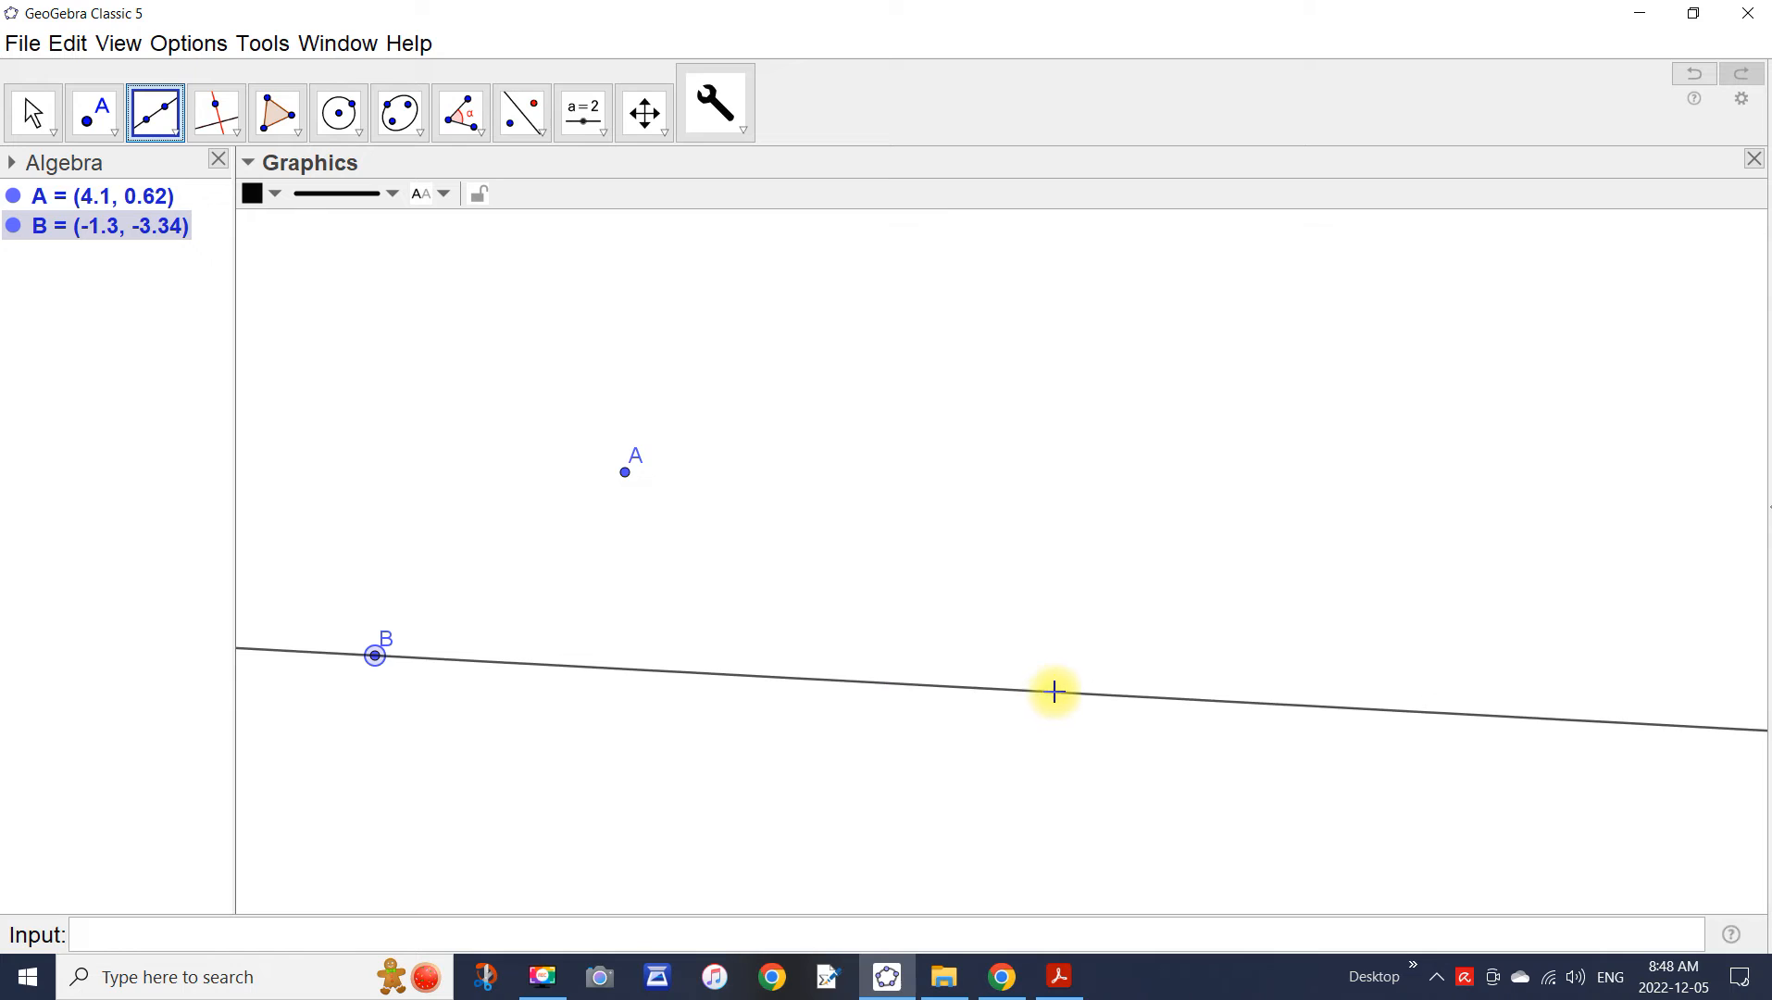
{"action": "left_click", "coordinate": [1106, 690]}
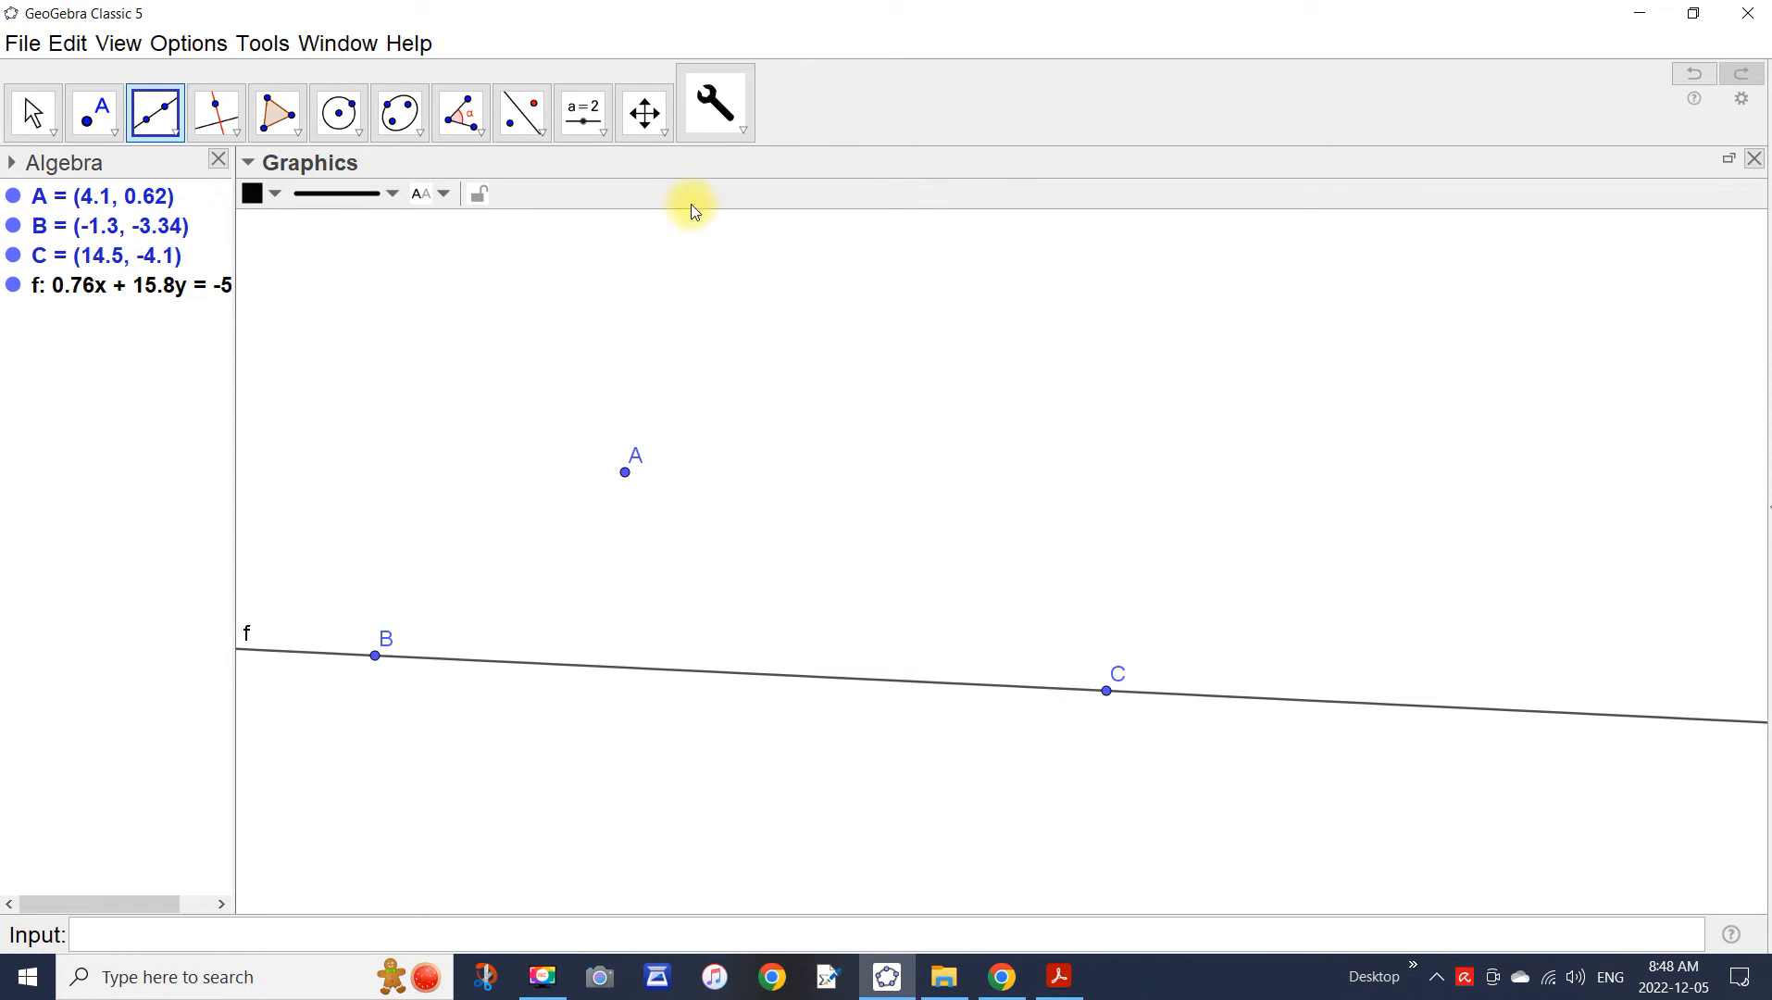
Construct a parabola from point A and line f with the custom Parabola tool.
{"action": "left_click", "coordinate": [744, 130]}
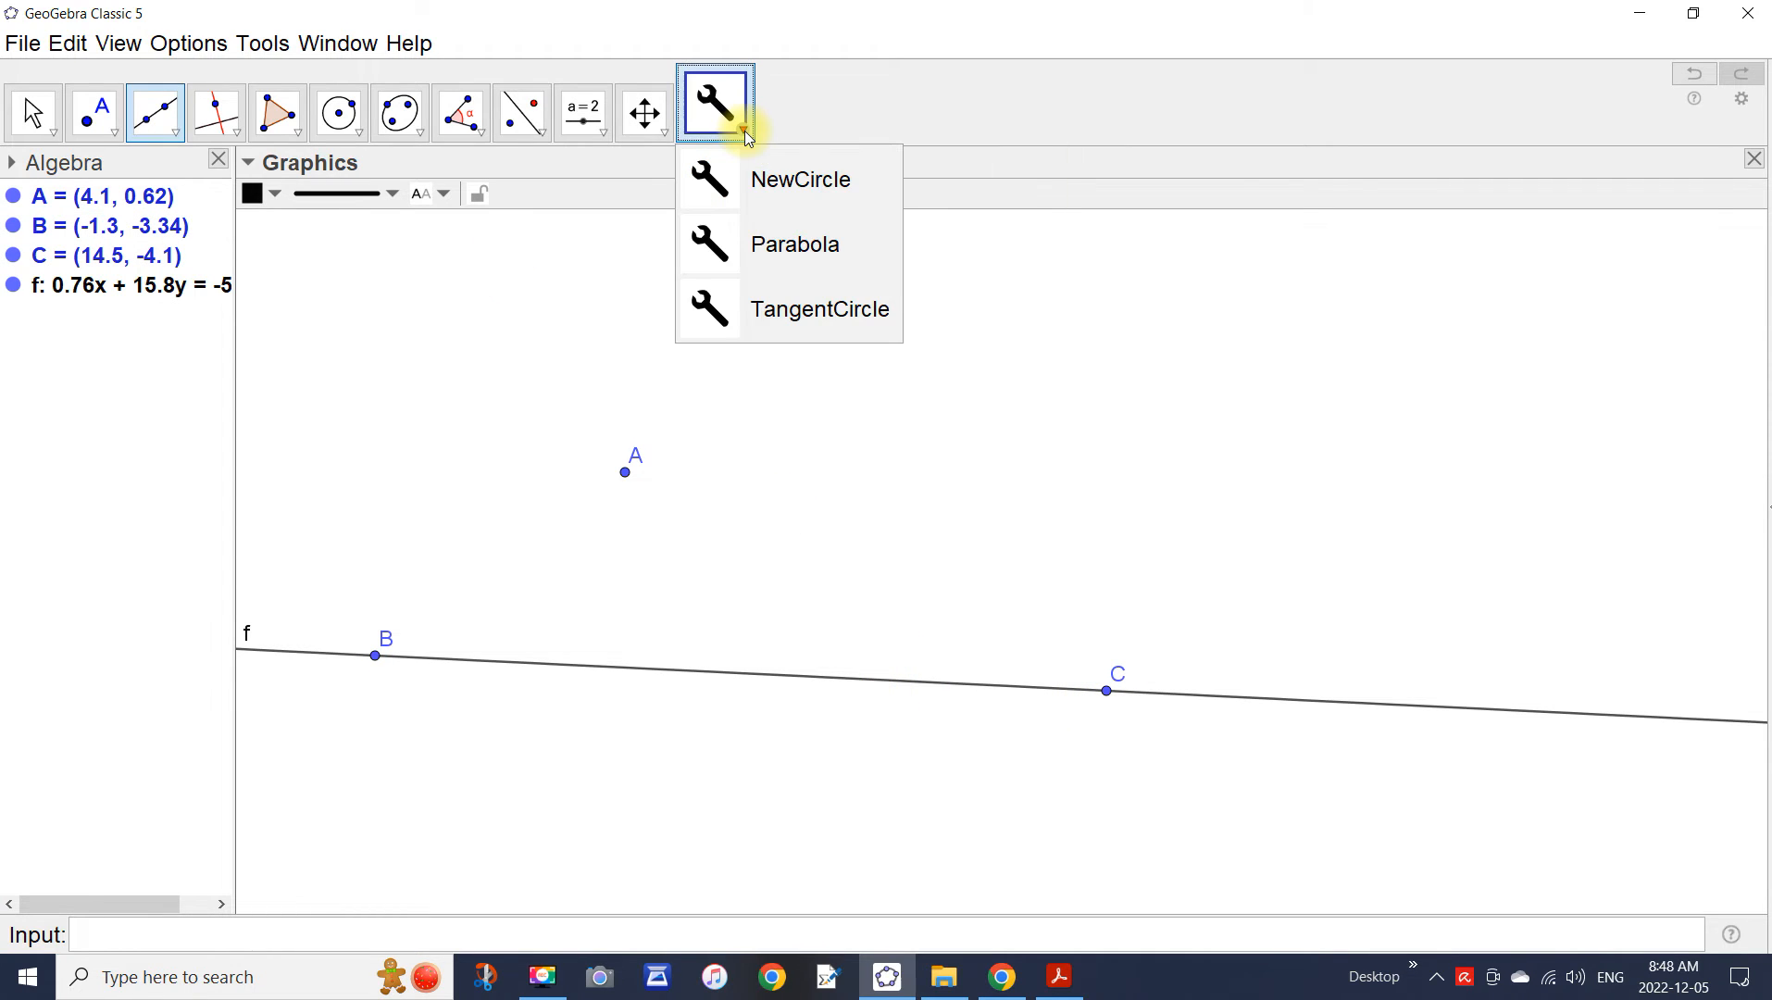
{"action": "left_click", "coordinate": [771, 246]}
{"action": "left_click", "coordinate": [626, 474]}
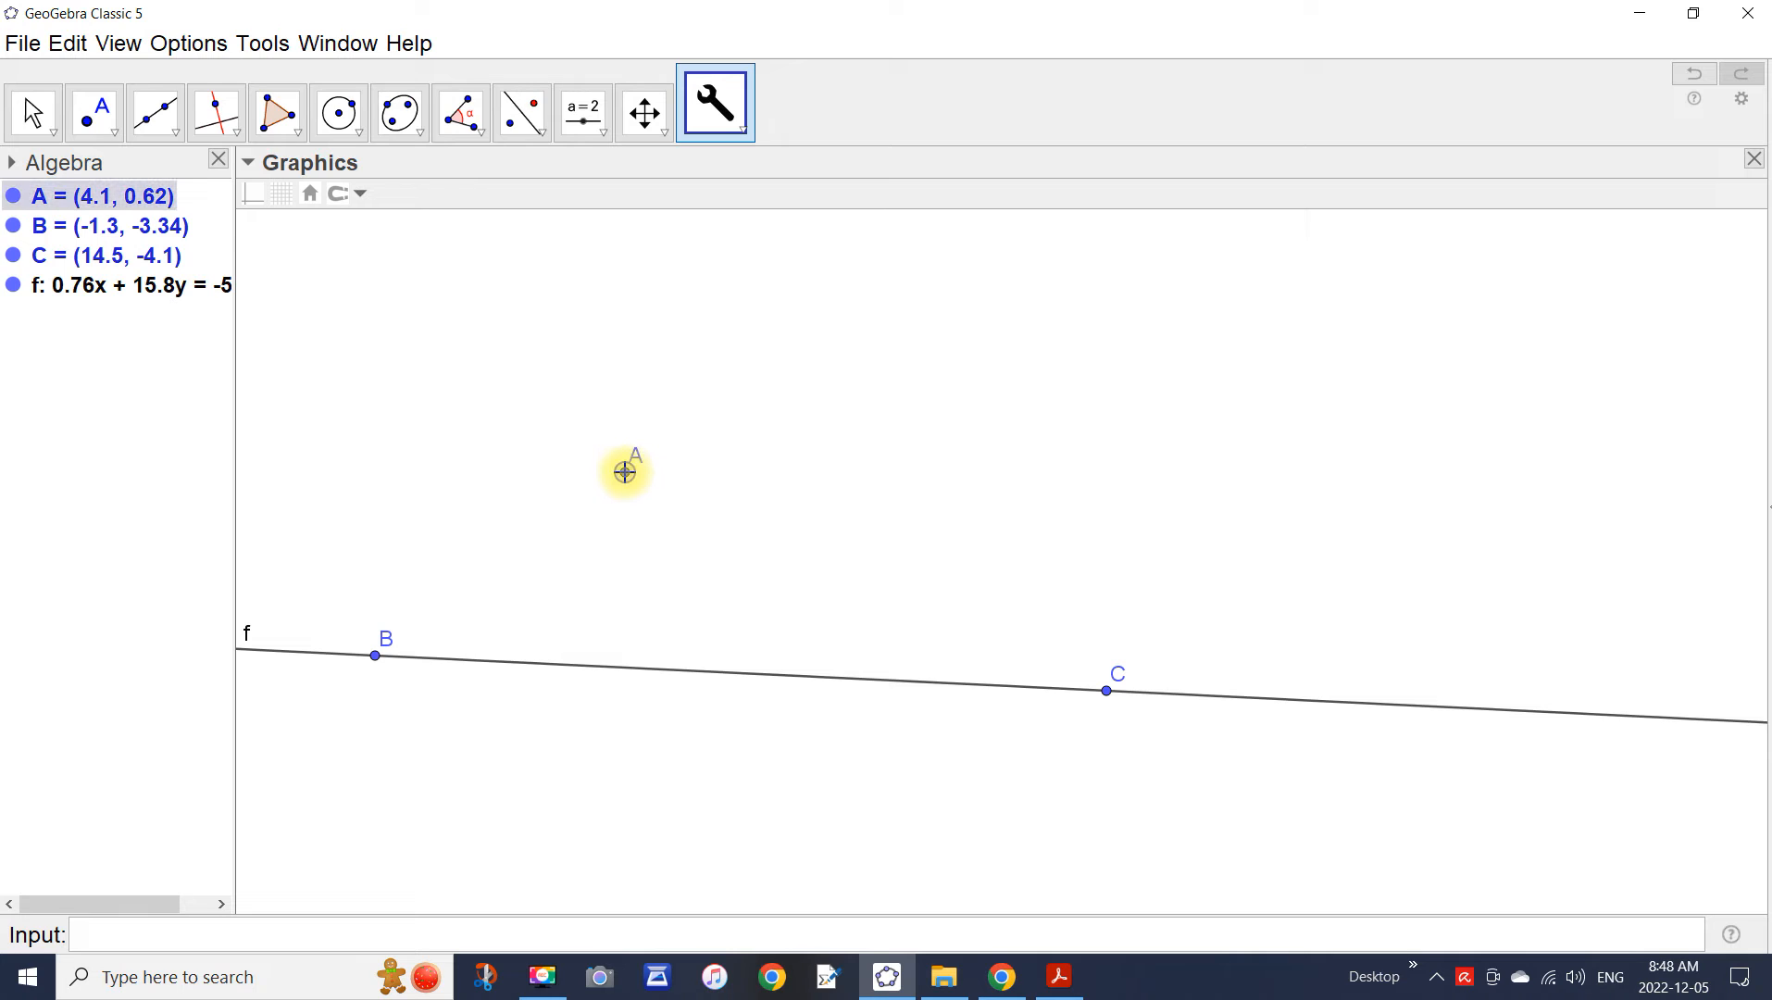
{"action": "left_click", "coordinate": [635, 676]}
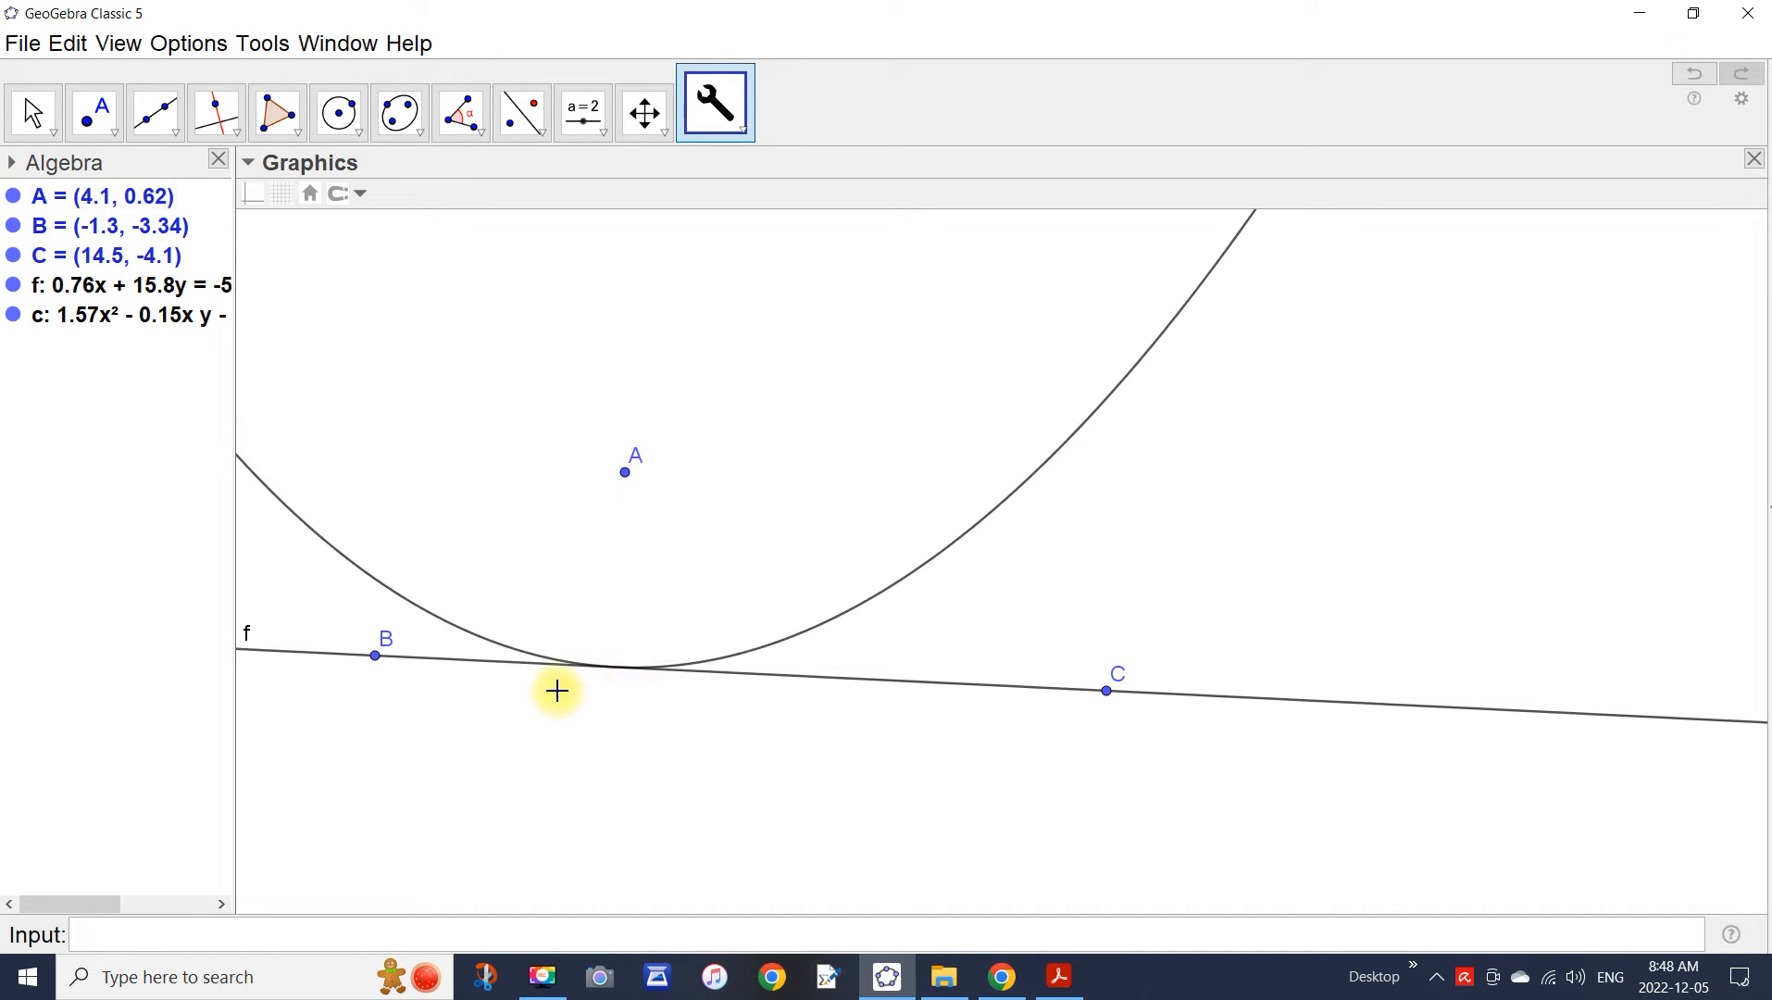
Attach a point to the parabola's rising branch beyond point A, at about (14.27, 1.97).
{"action": "left_click", "coordinate": [106, 127]}
{"action": "left_click", "coordinate": [108, 234]}
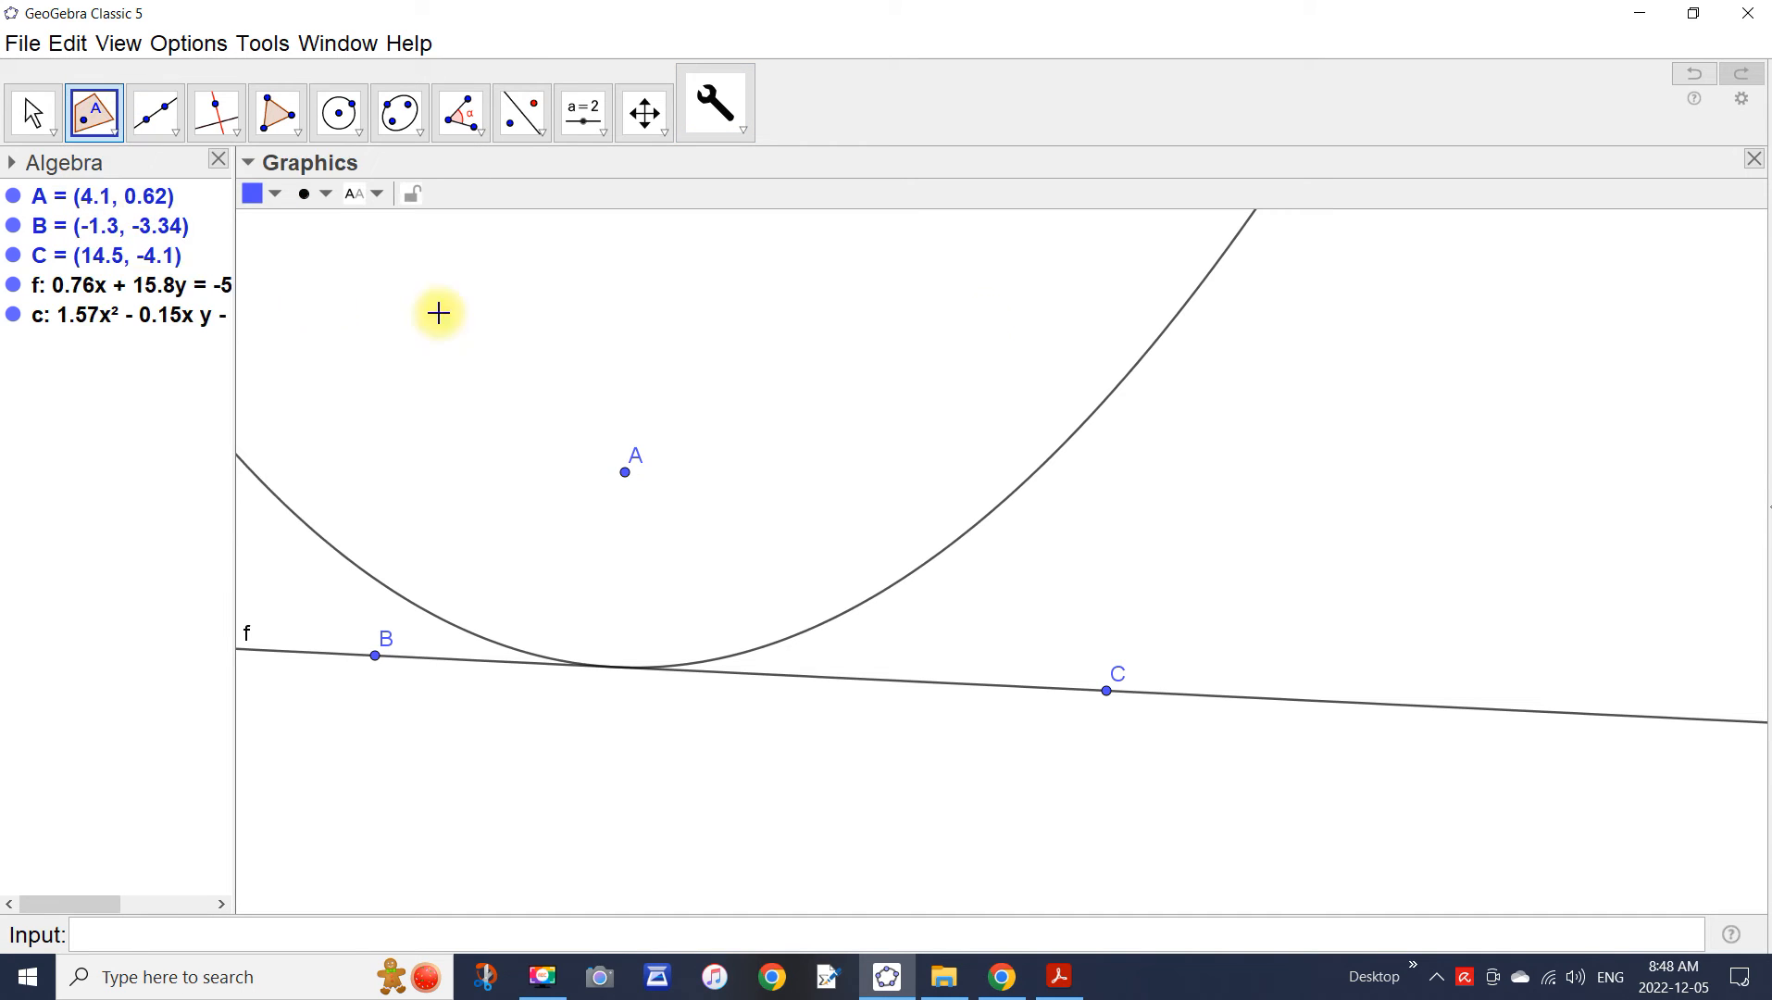
{"action": "left_click", "coordinate": [1098, 414]}
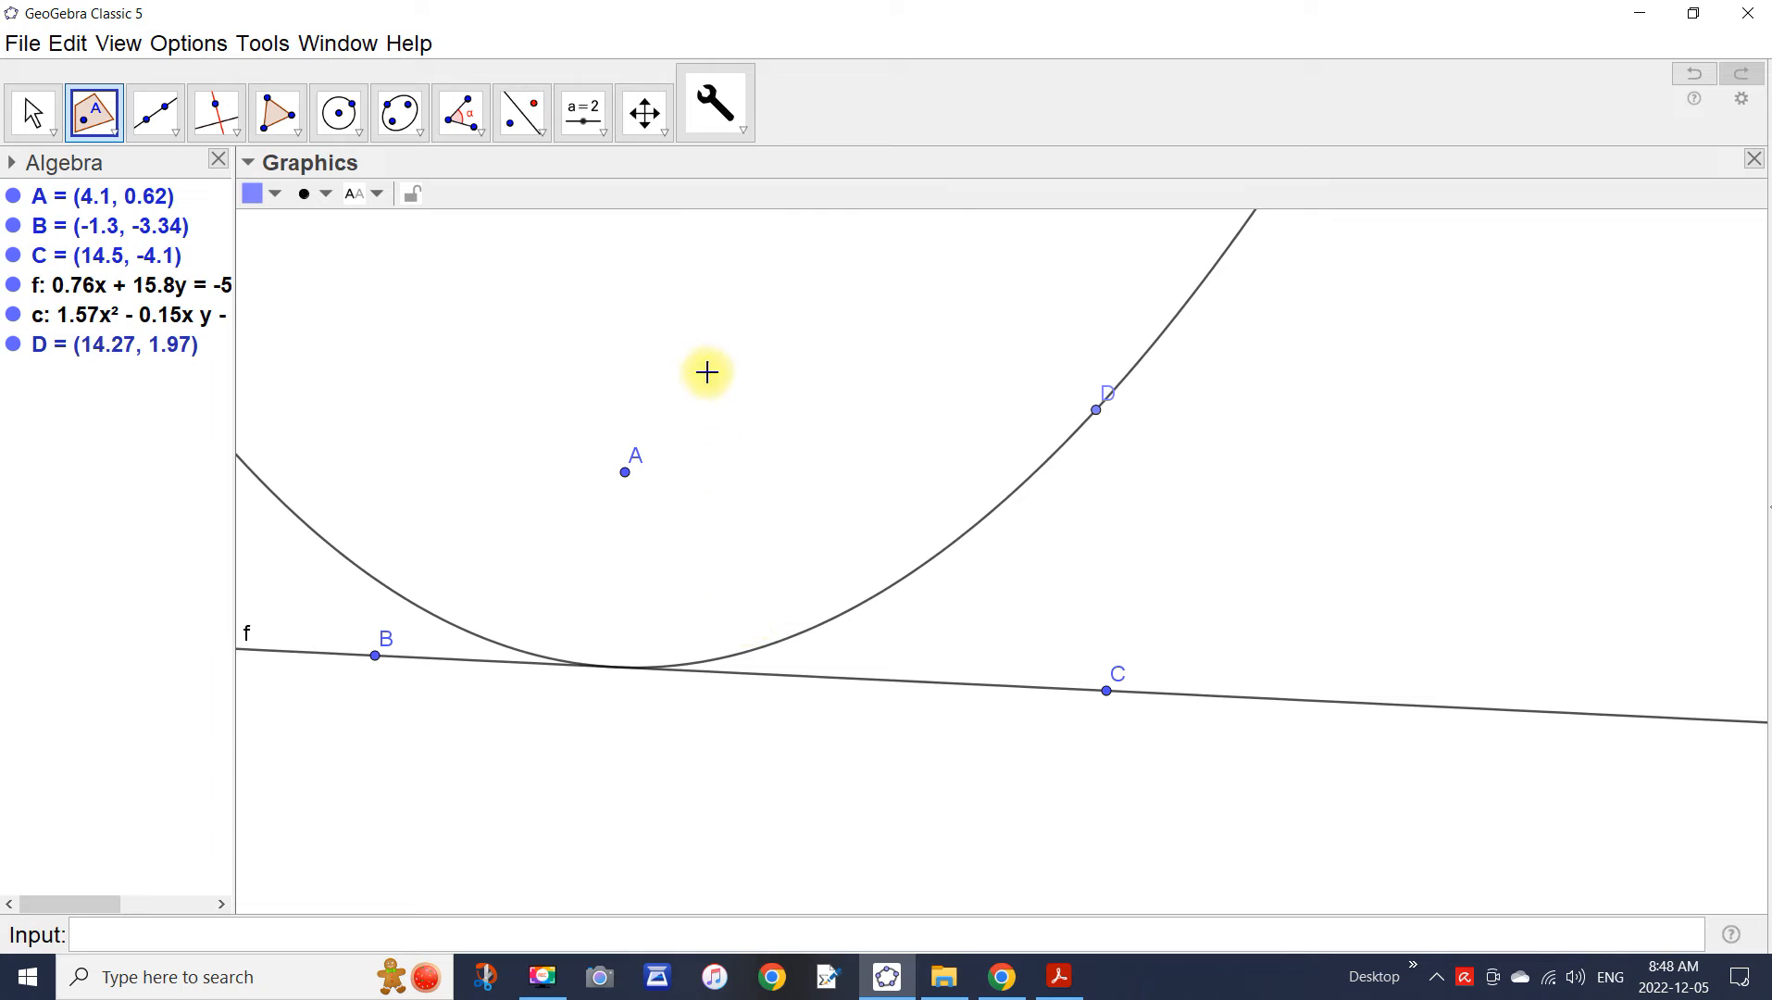
Construct circles centred at A and D, both tangent to line f, with the TangentCircle tool.
{"action": "left_click", "coordinate": [745, 136]}
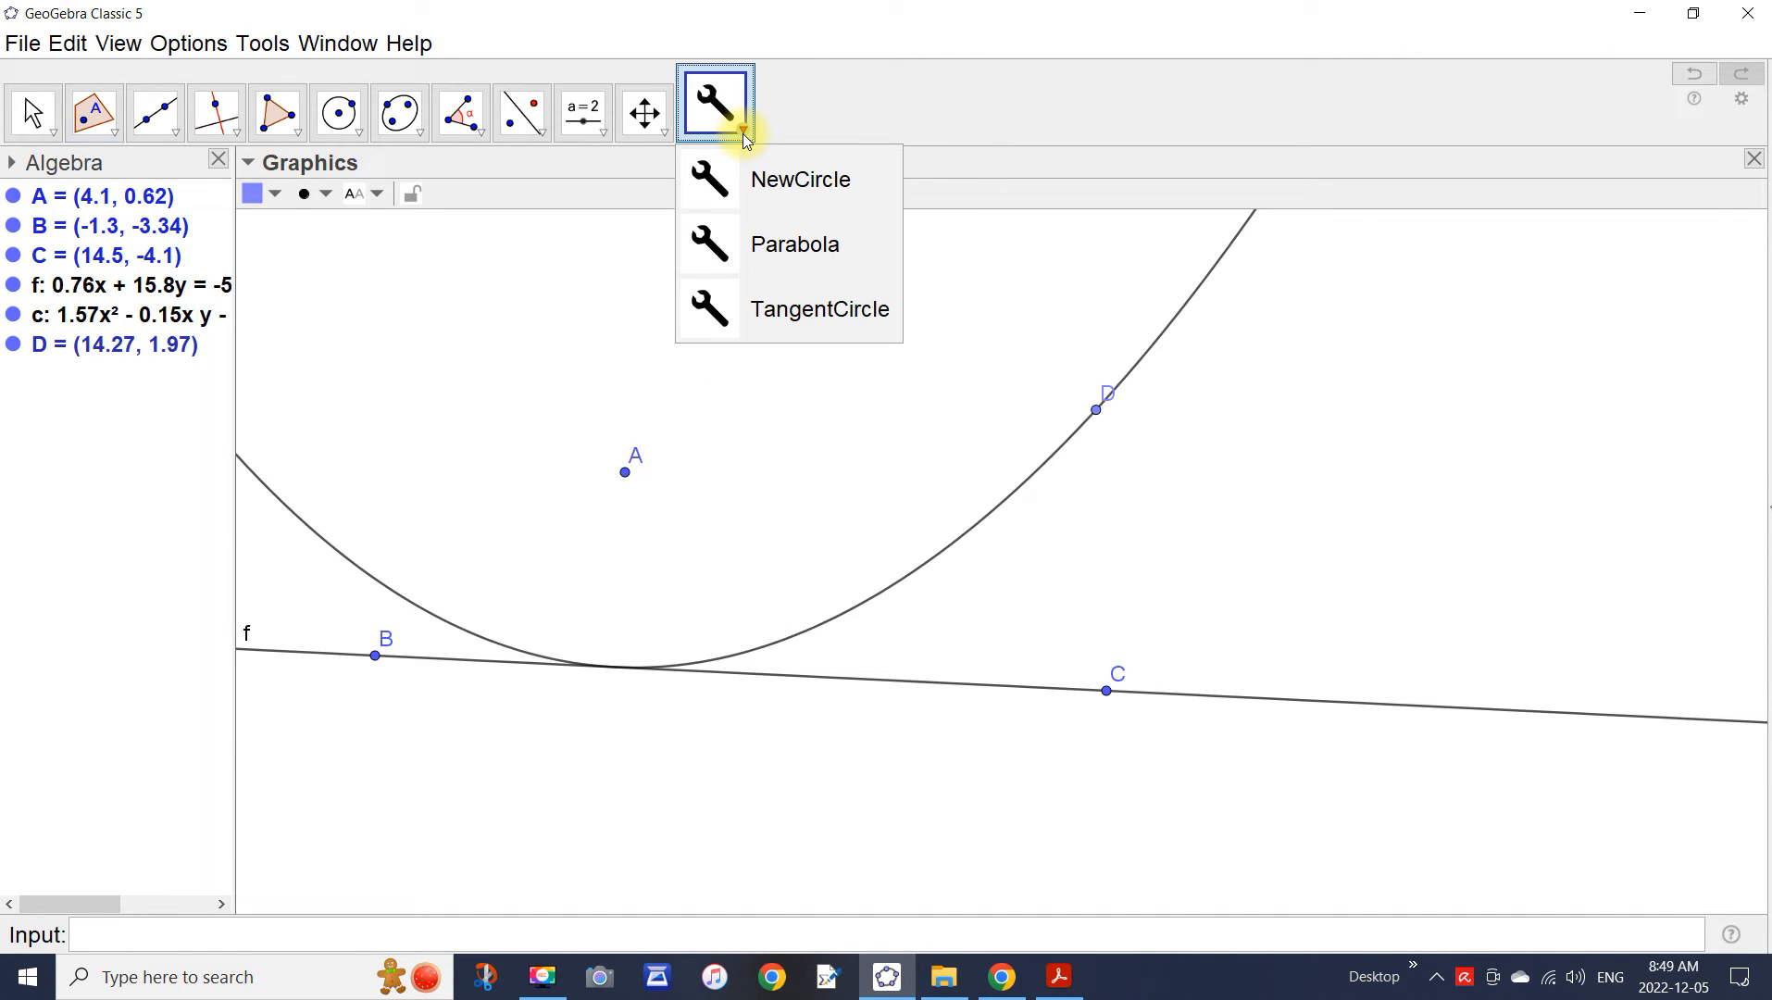
{"action": "left_click", "coordinate": [783, 310]}
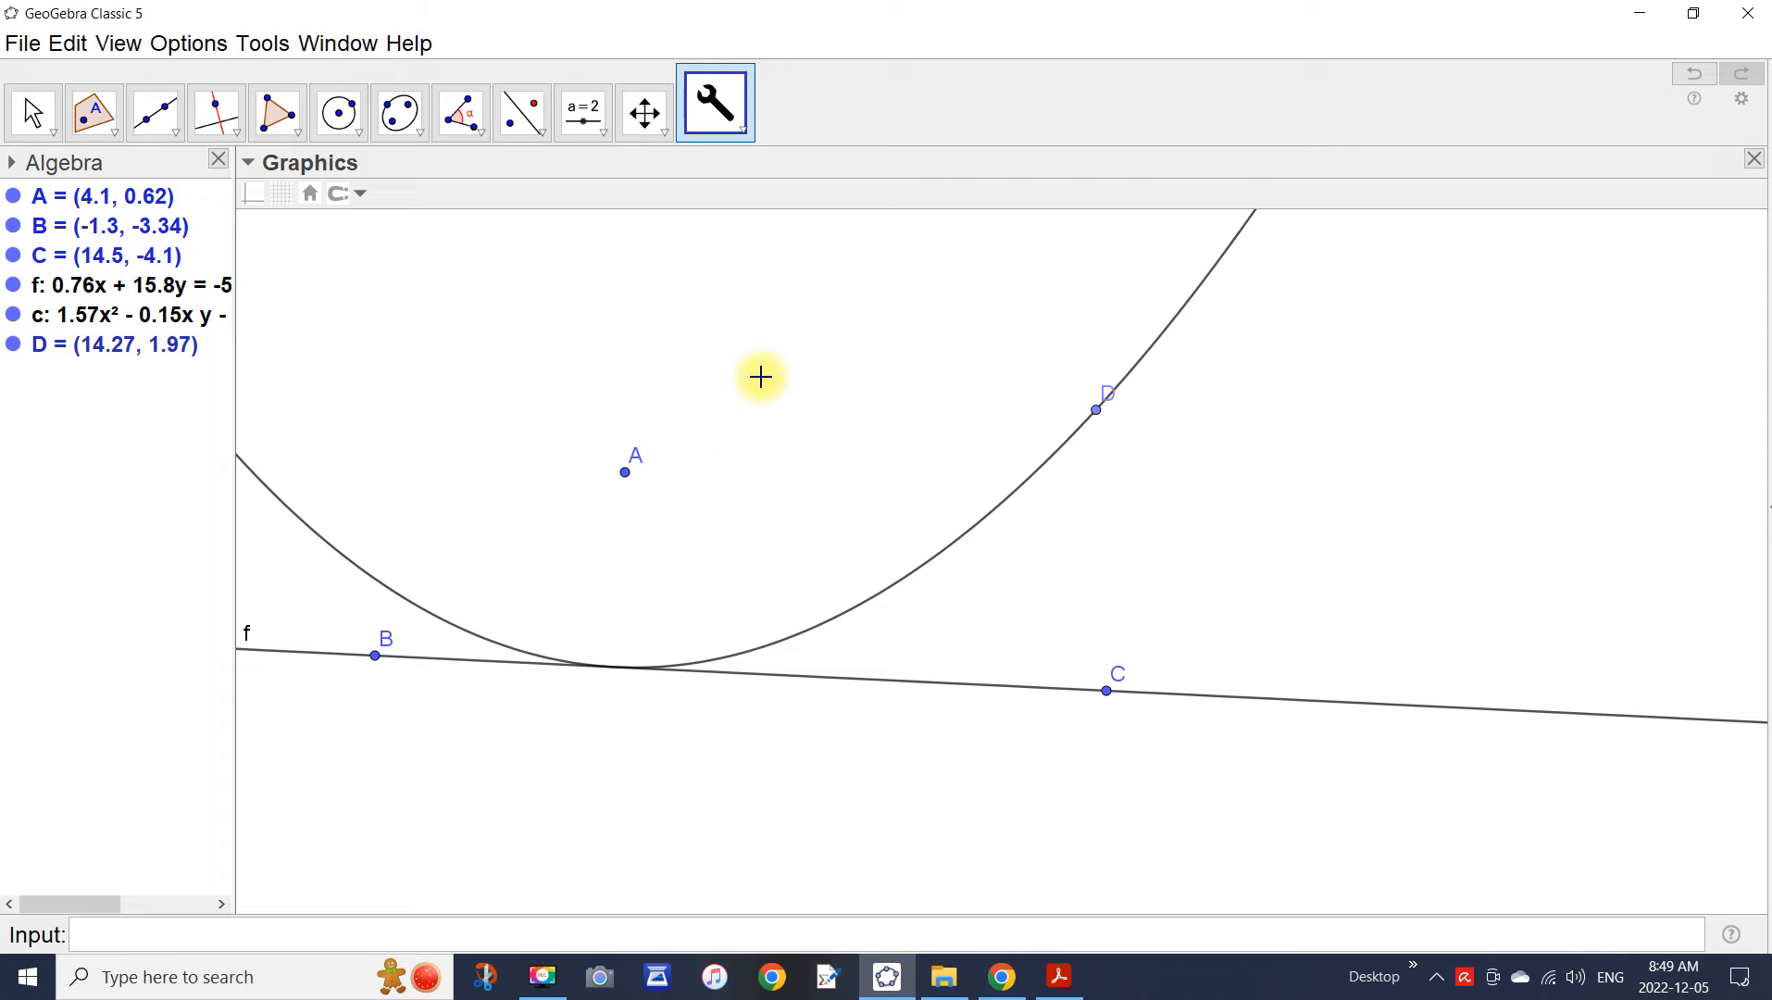
{"action": "left_click", "coordinate": [625, 474]}
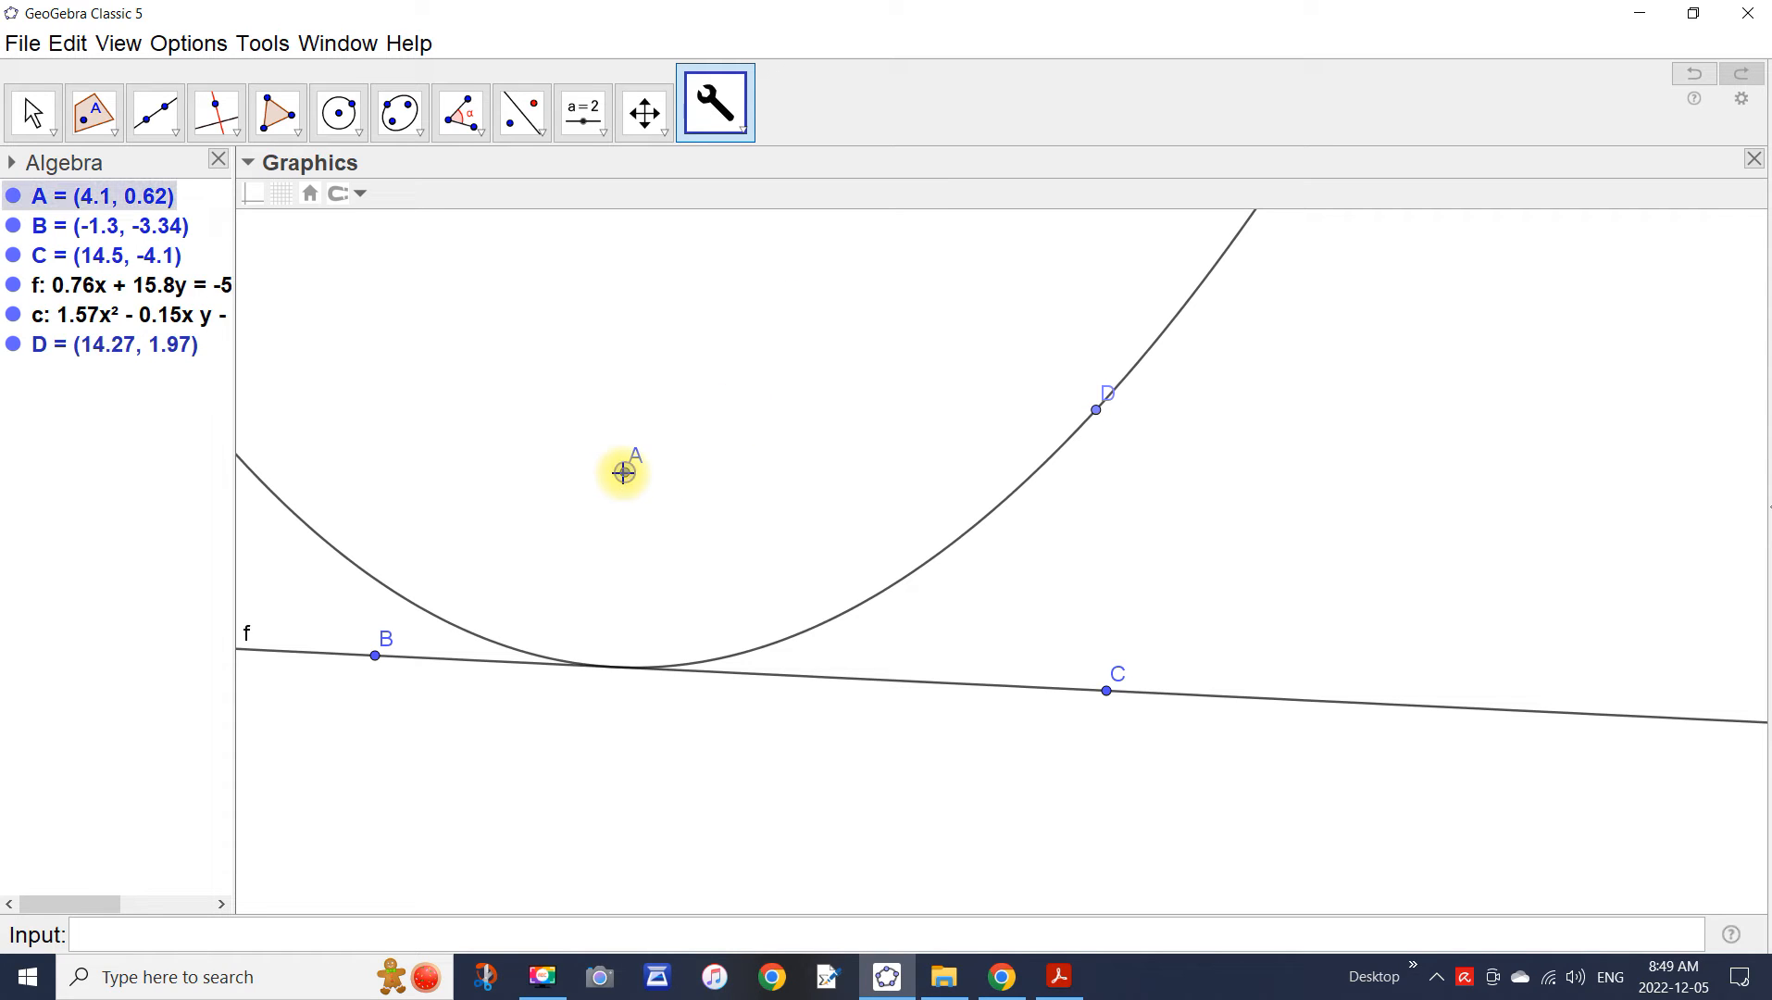
{"action": "left_click", "coordinate": [868, 685]}
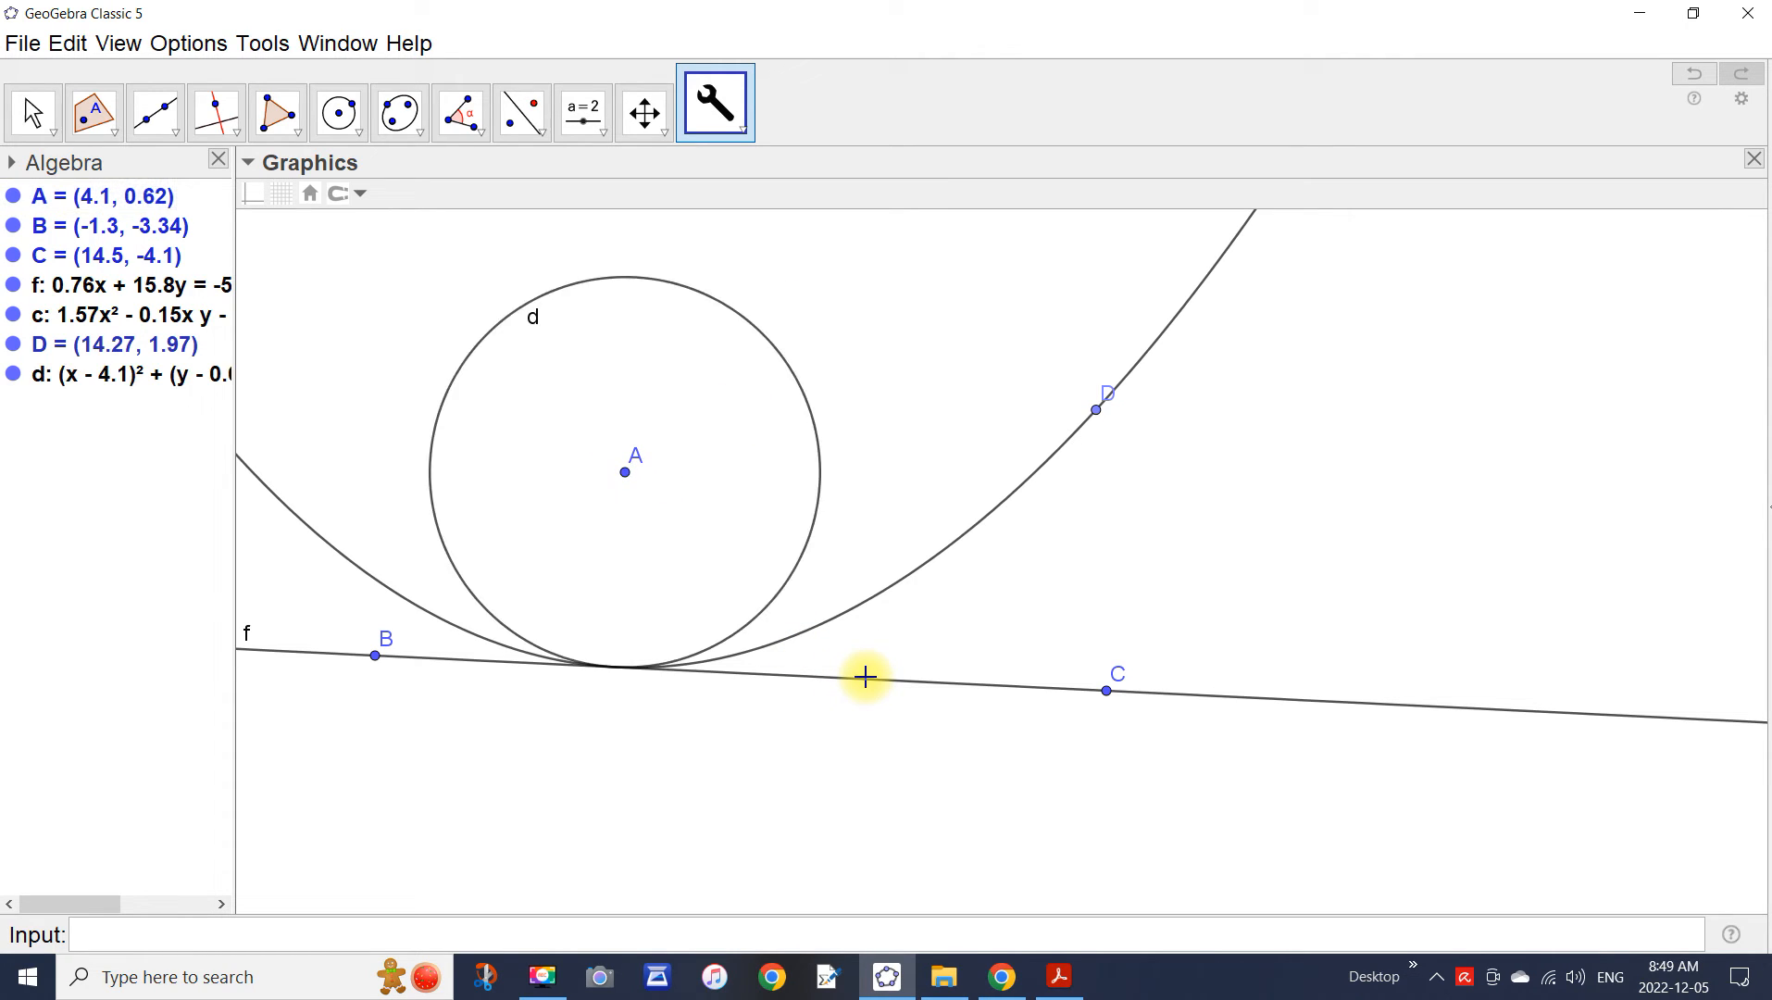
{"action": "left_click", "coordinate": [1095, 412]}
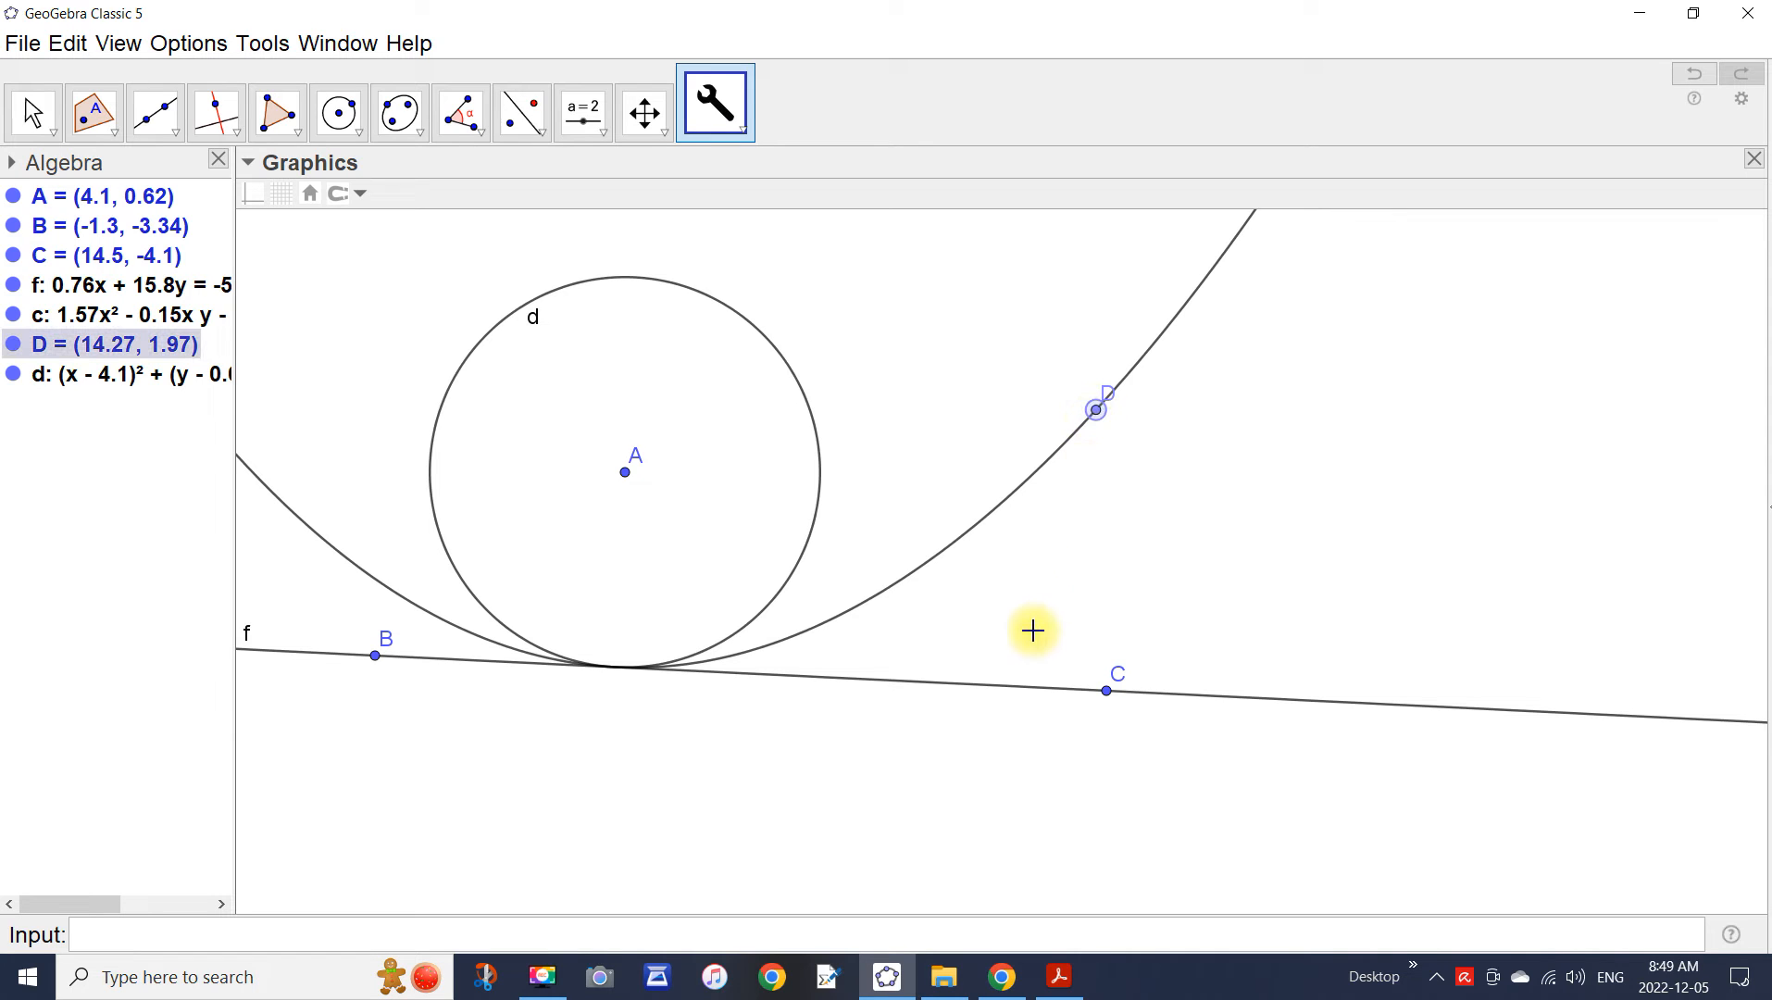
{"action": "left_click", "coordinate": [1027, 694]}
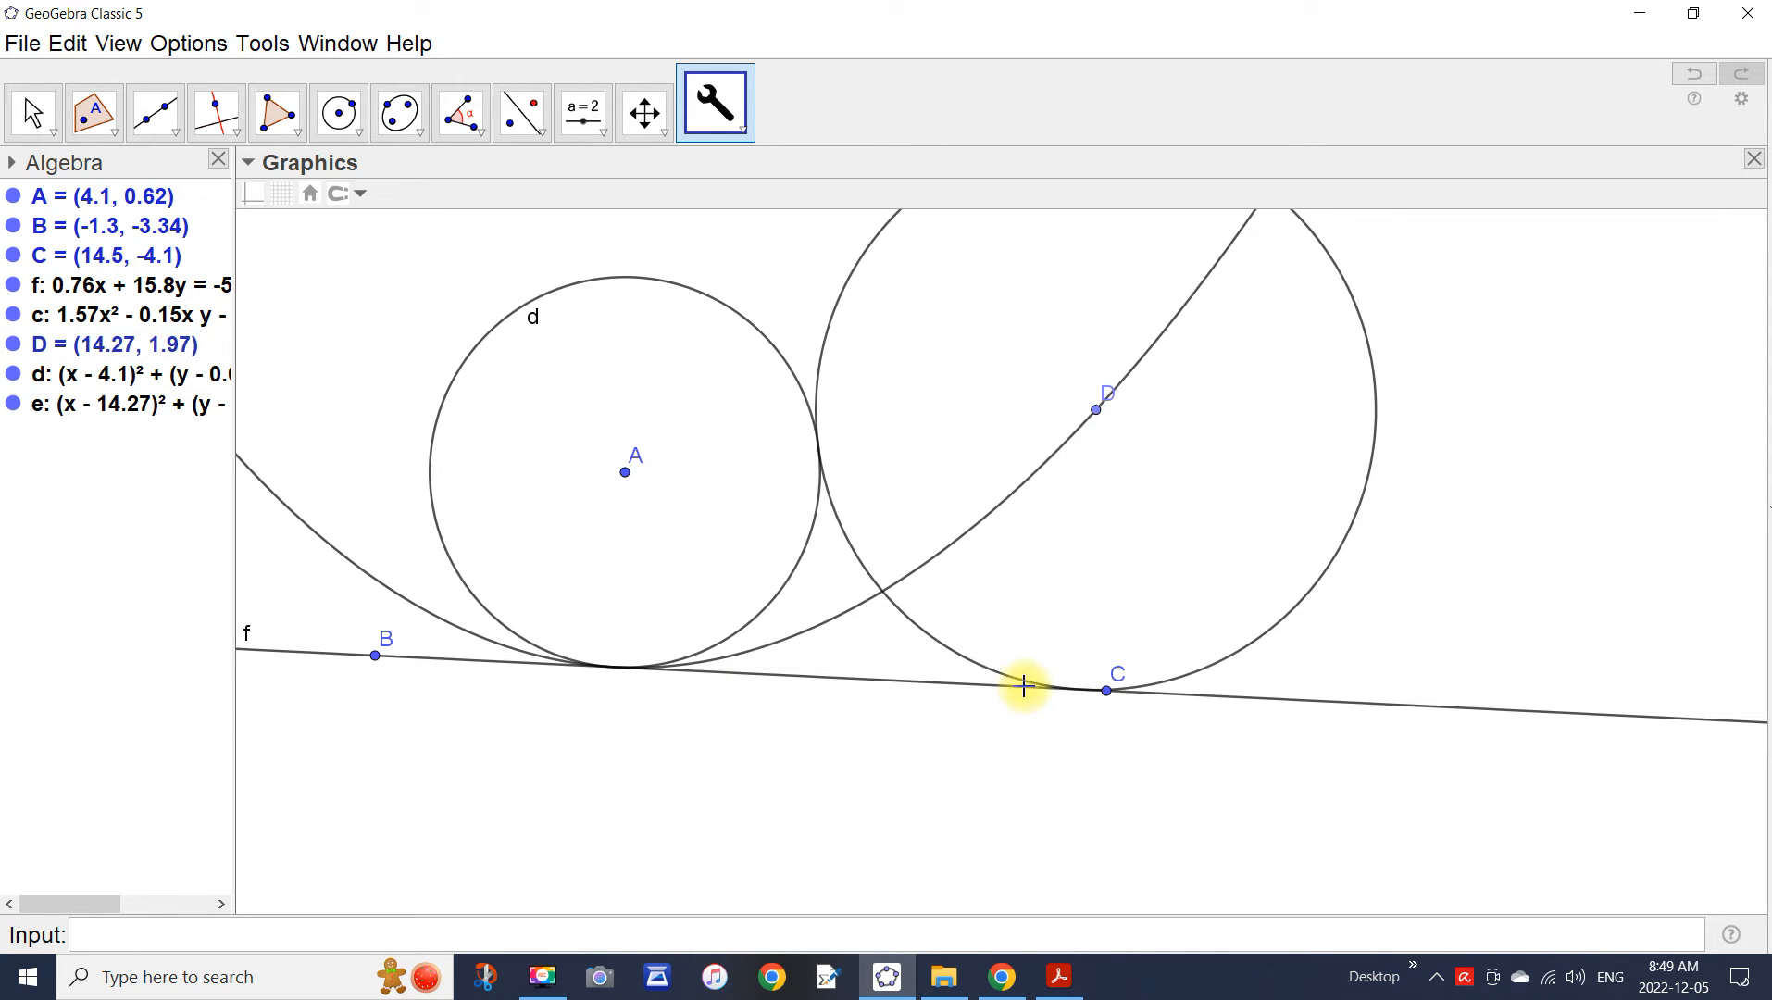
Hide the parabola and construct a circle nested between the circles centred at A and D on line f with the NewCircle tool.
{"action": "left_click", "coordinate": [13, 315]}
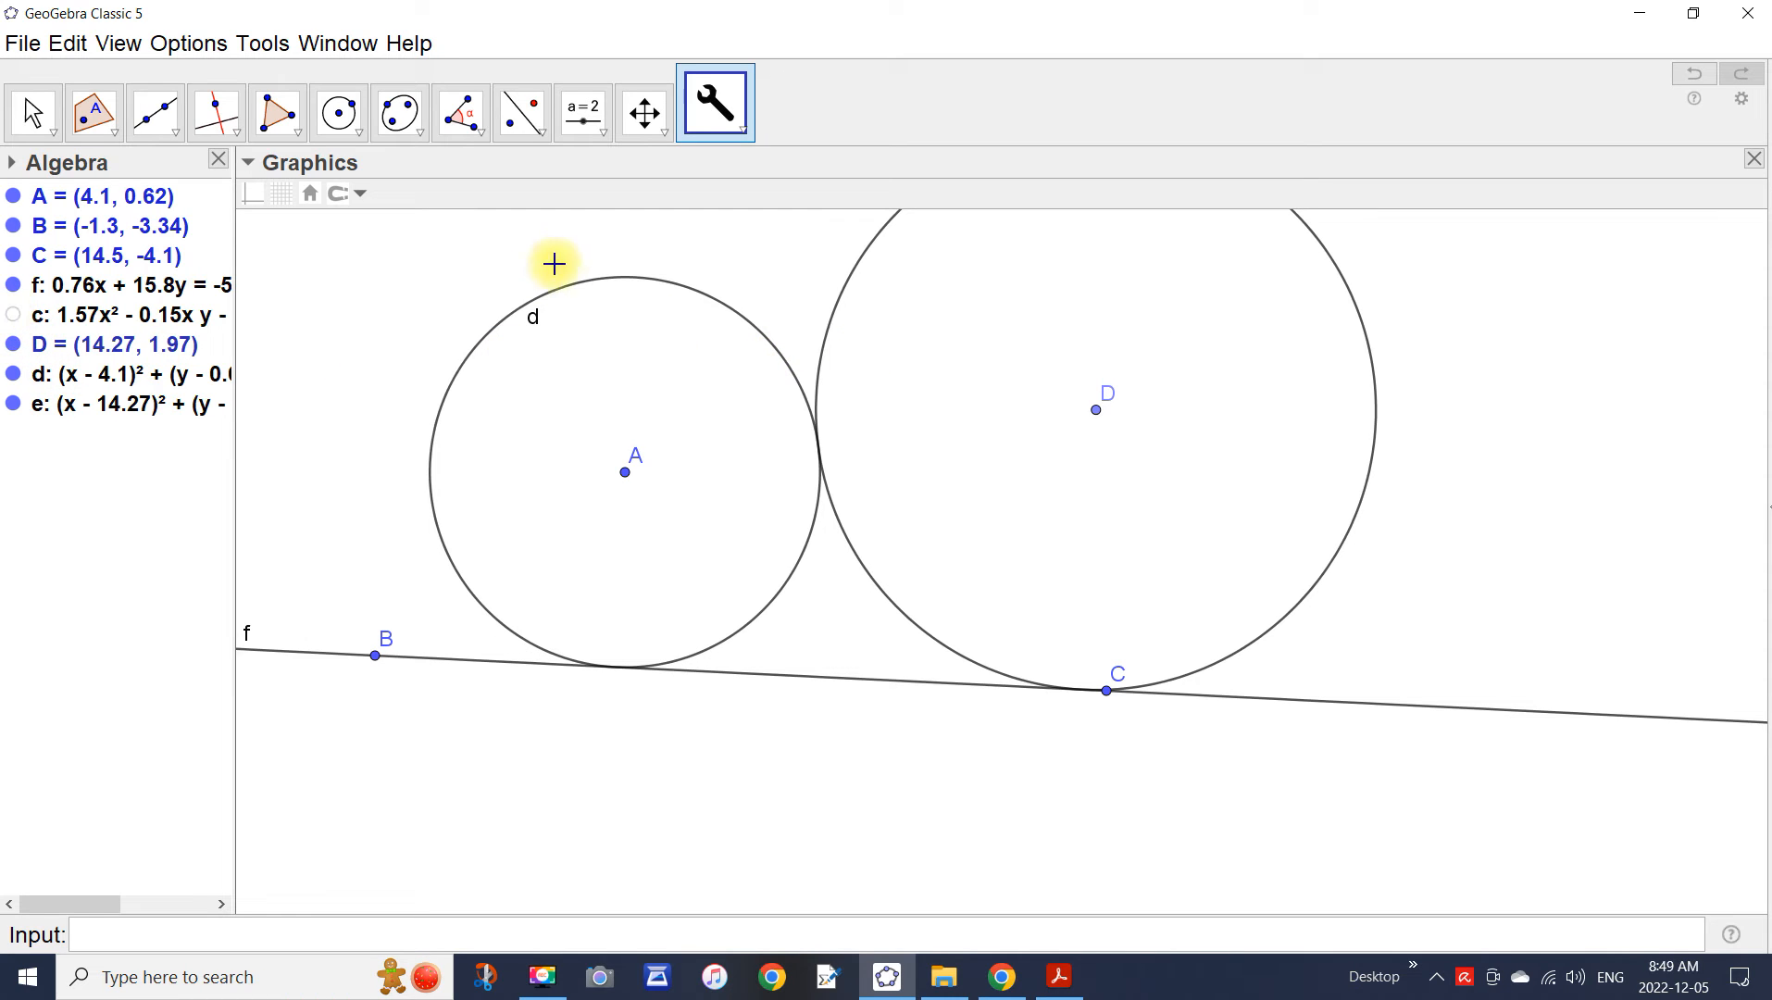
{"action": "left_click", "coordinate": [741, 133]}
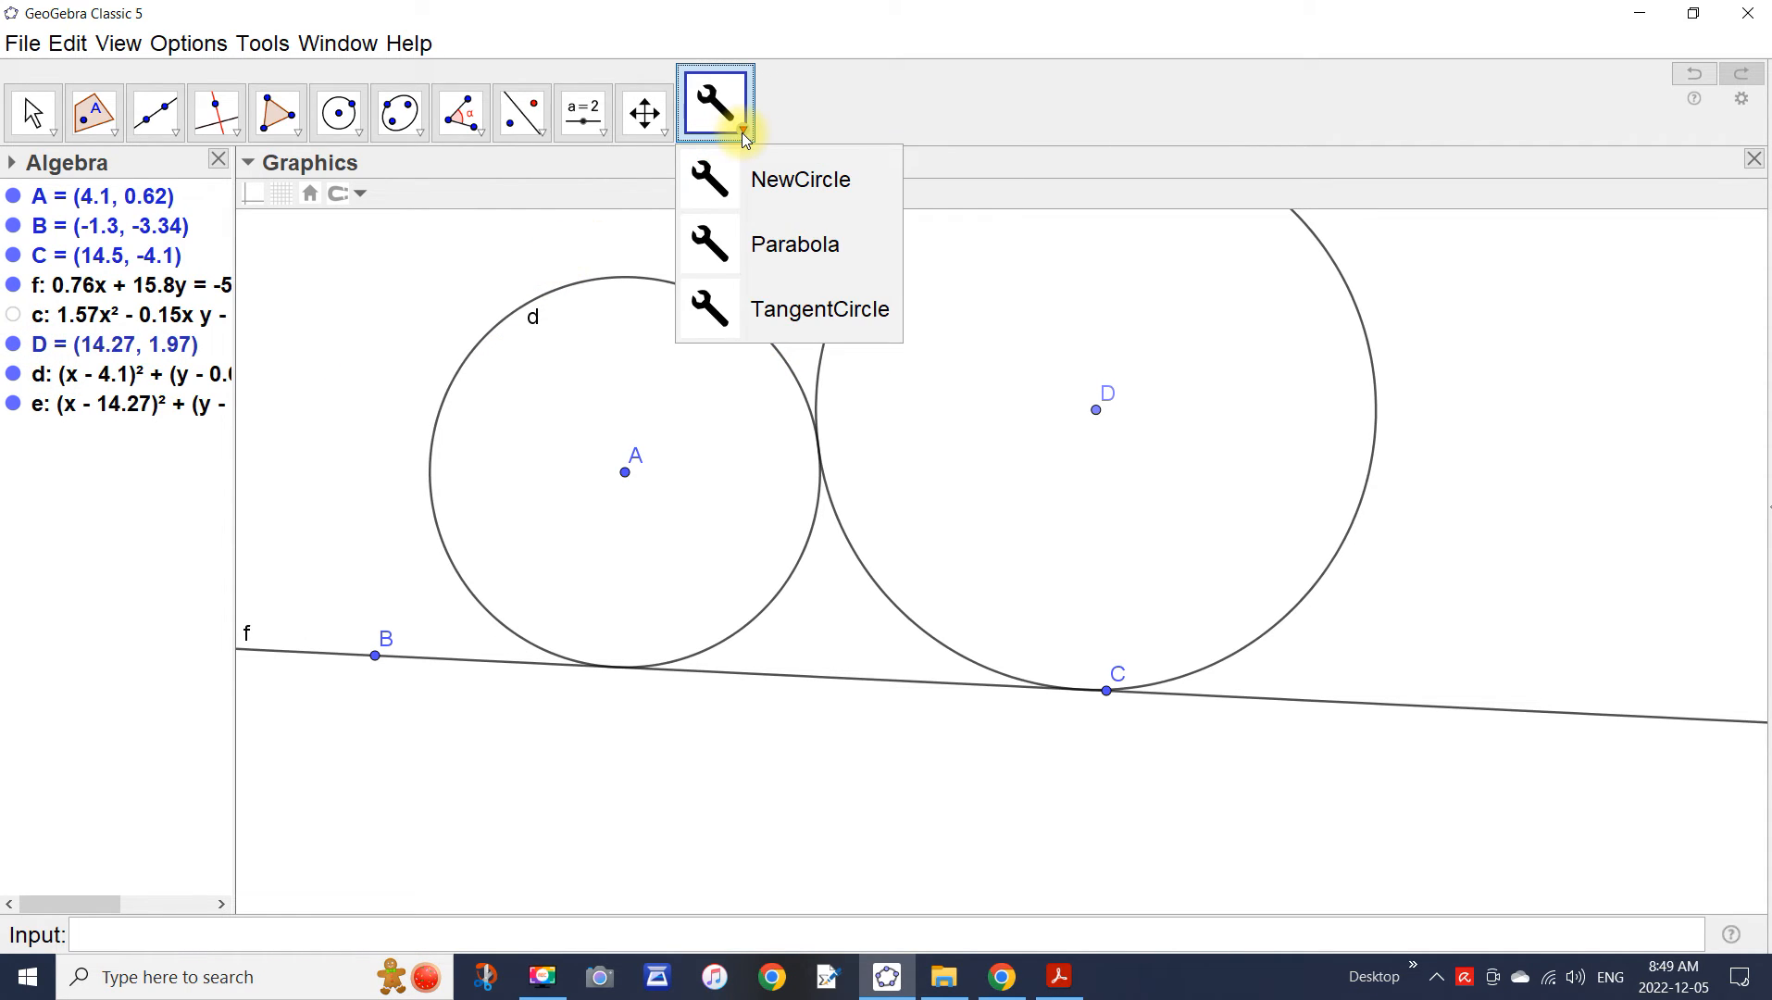
{"action": "left_click", "coordinate": [771, 179]}
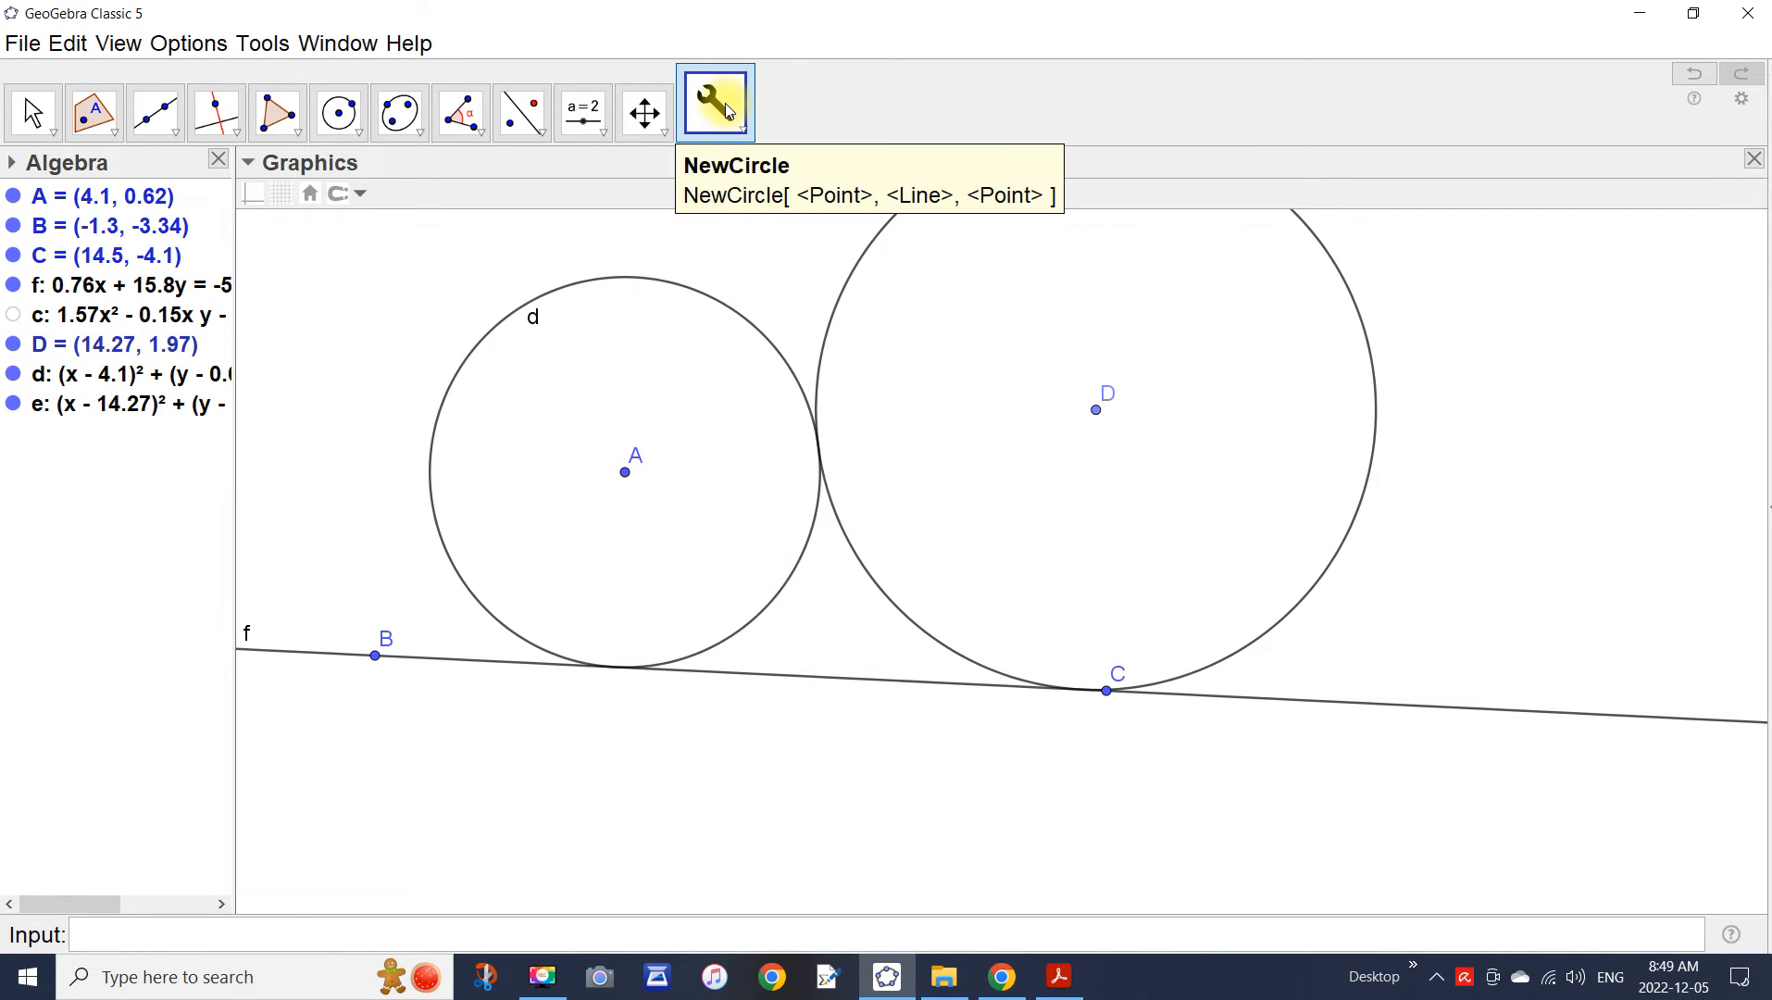
{"action": "left_click", "coordinate": [627, 475]}
{"action": "left_click", "coordinate": [851, 686]}
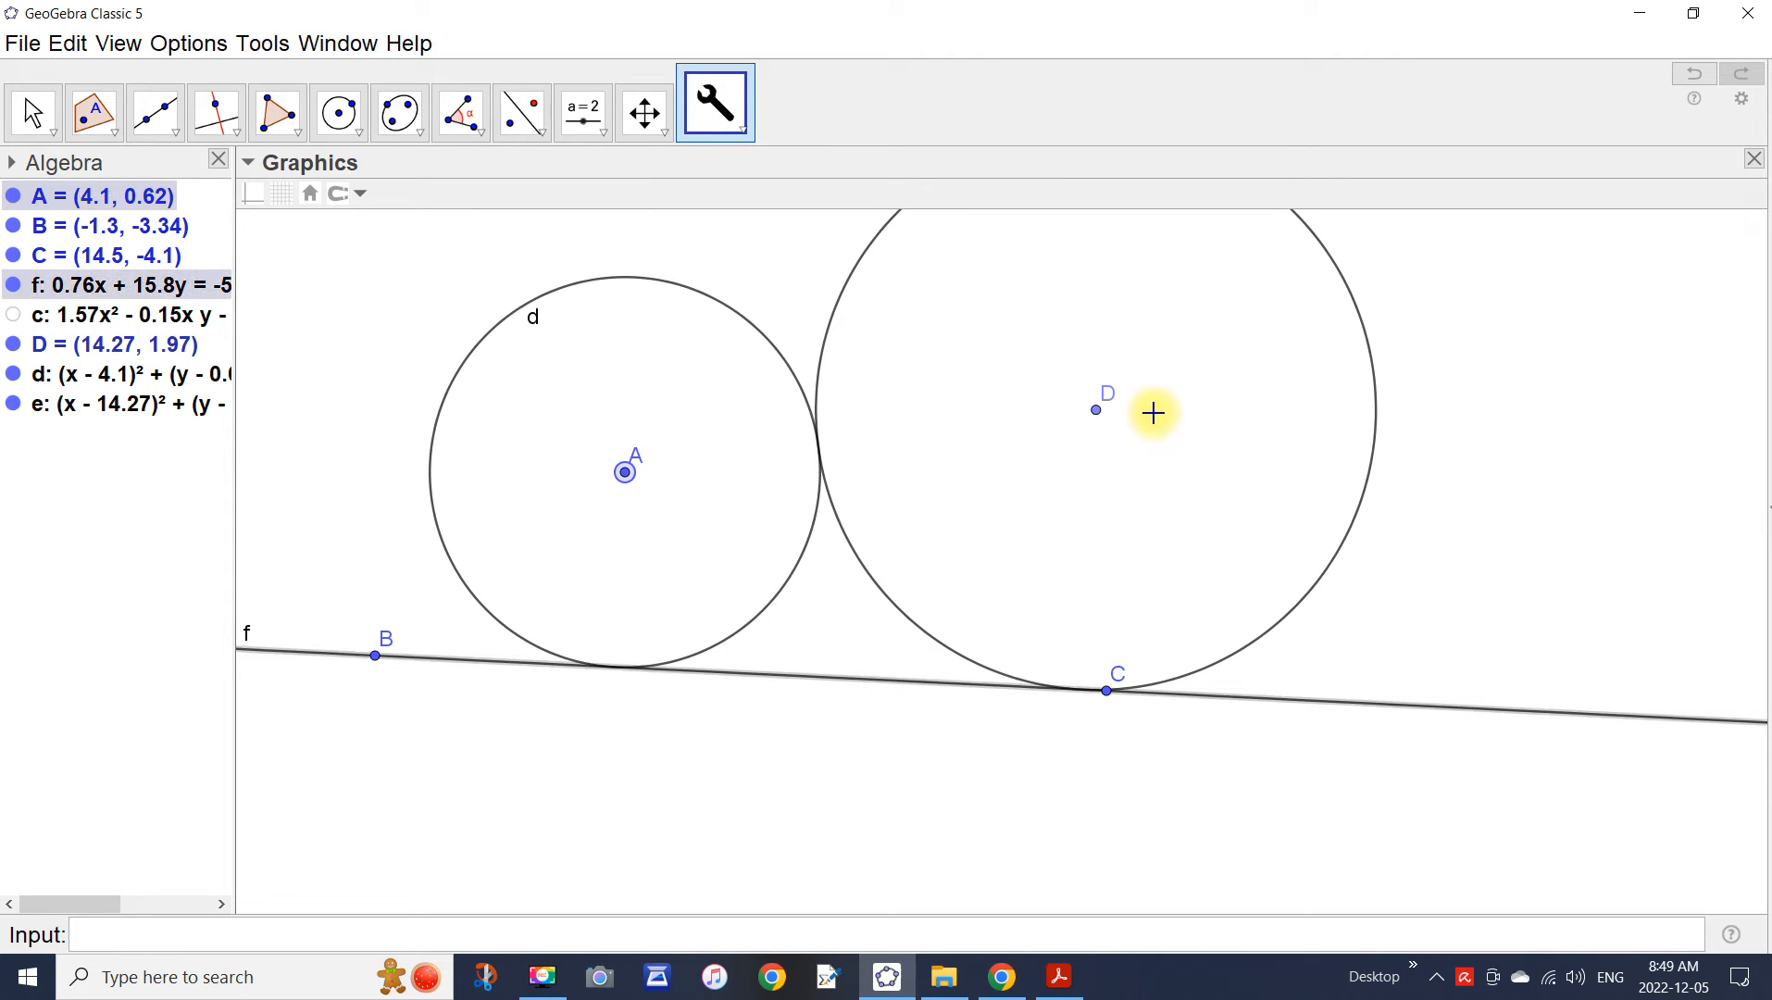
{"action": "left_click", "coordinate": [1095, 414]}
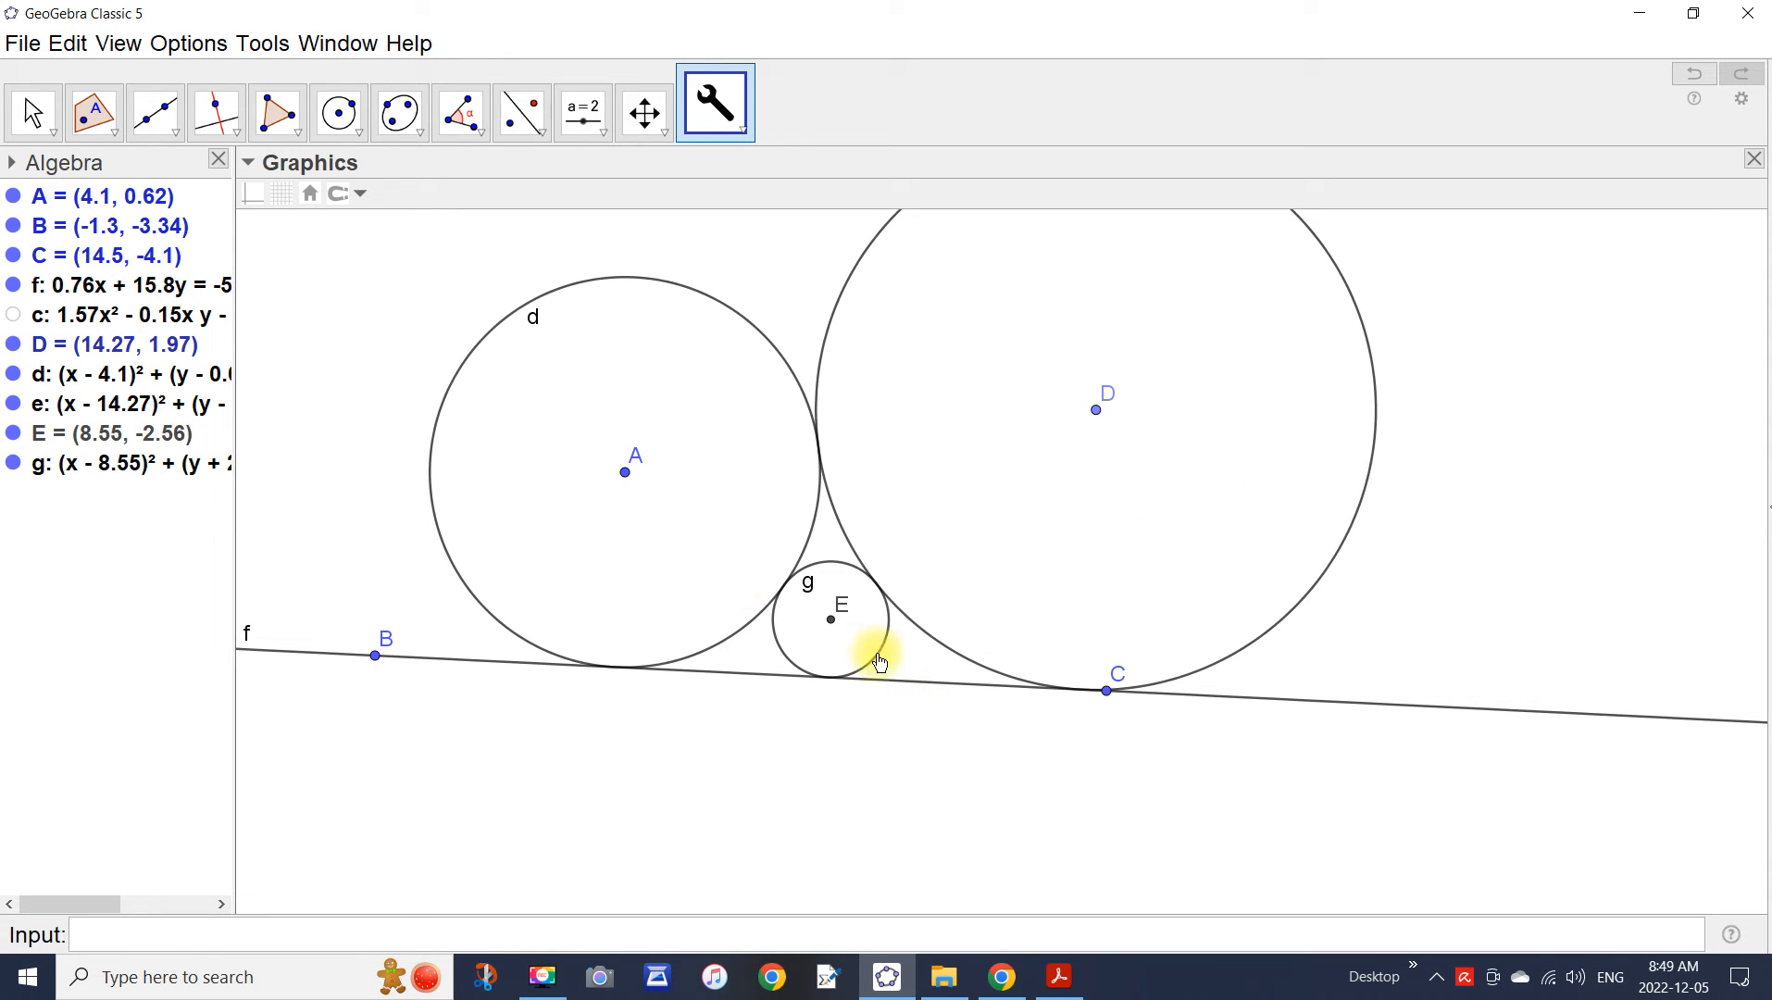
Construct NewCircle circles on line f in the gaps between circles A and E and between circles E and D.
{"action": "left_click", "coordinate": [625, 475]}
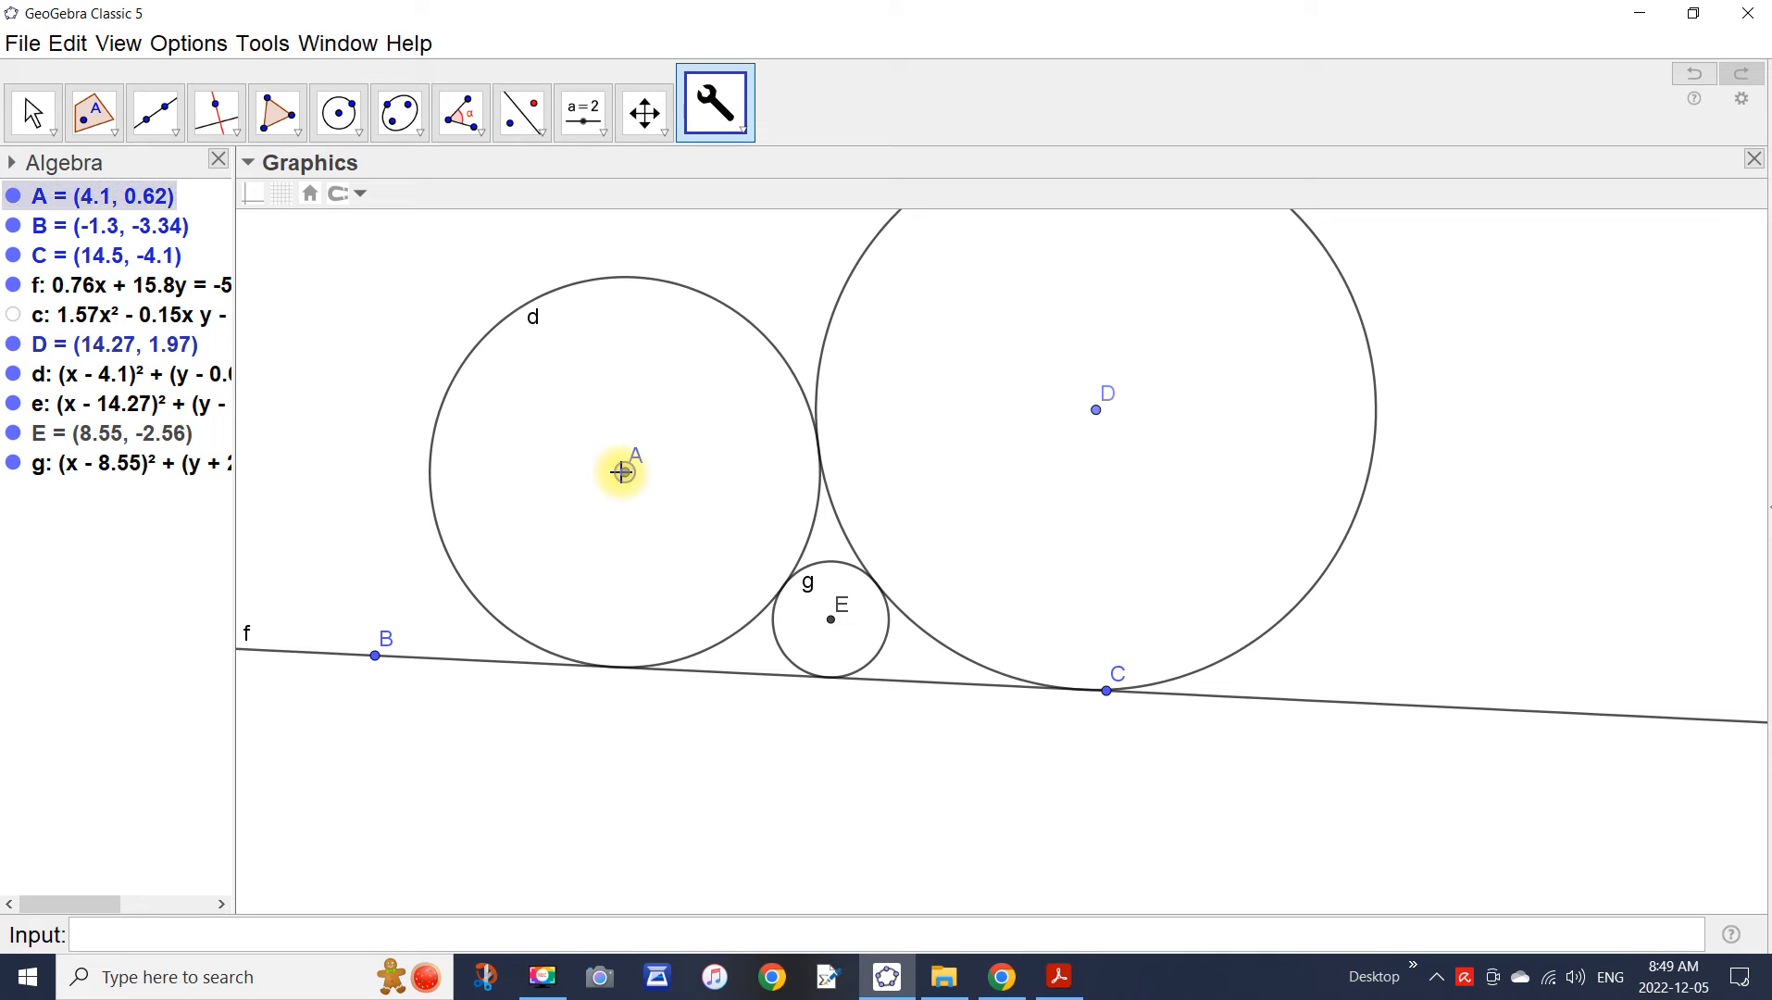
{"action": "left_click", "coordinate": [722, 679]}
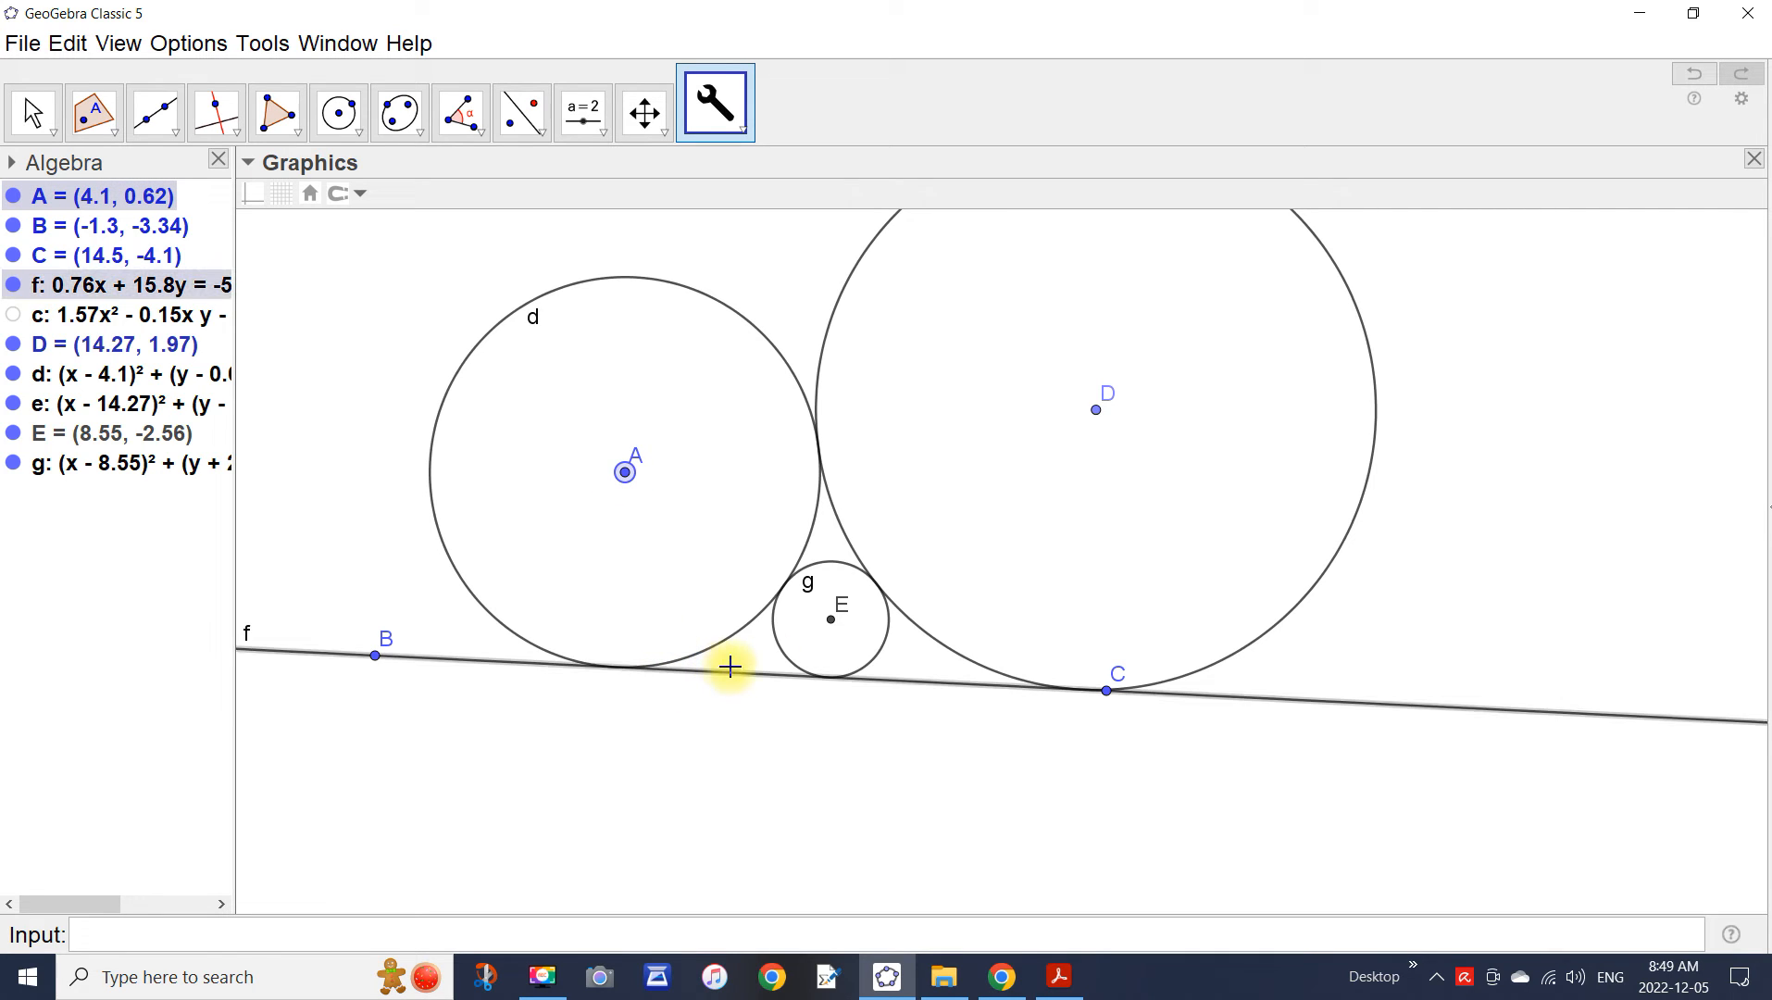
{"action": "left_click", "coordinate": [834, 628]}
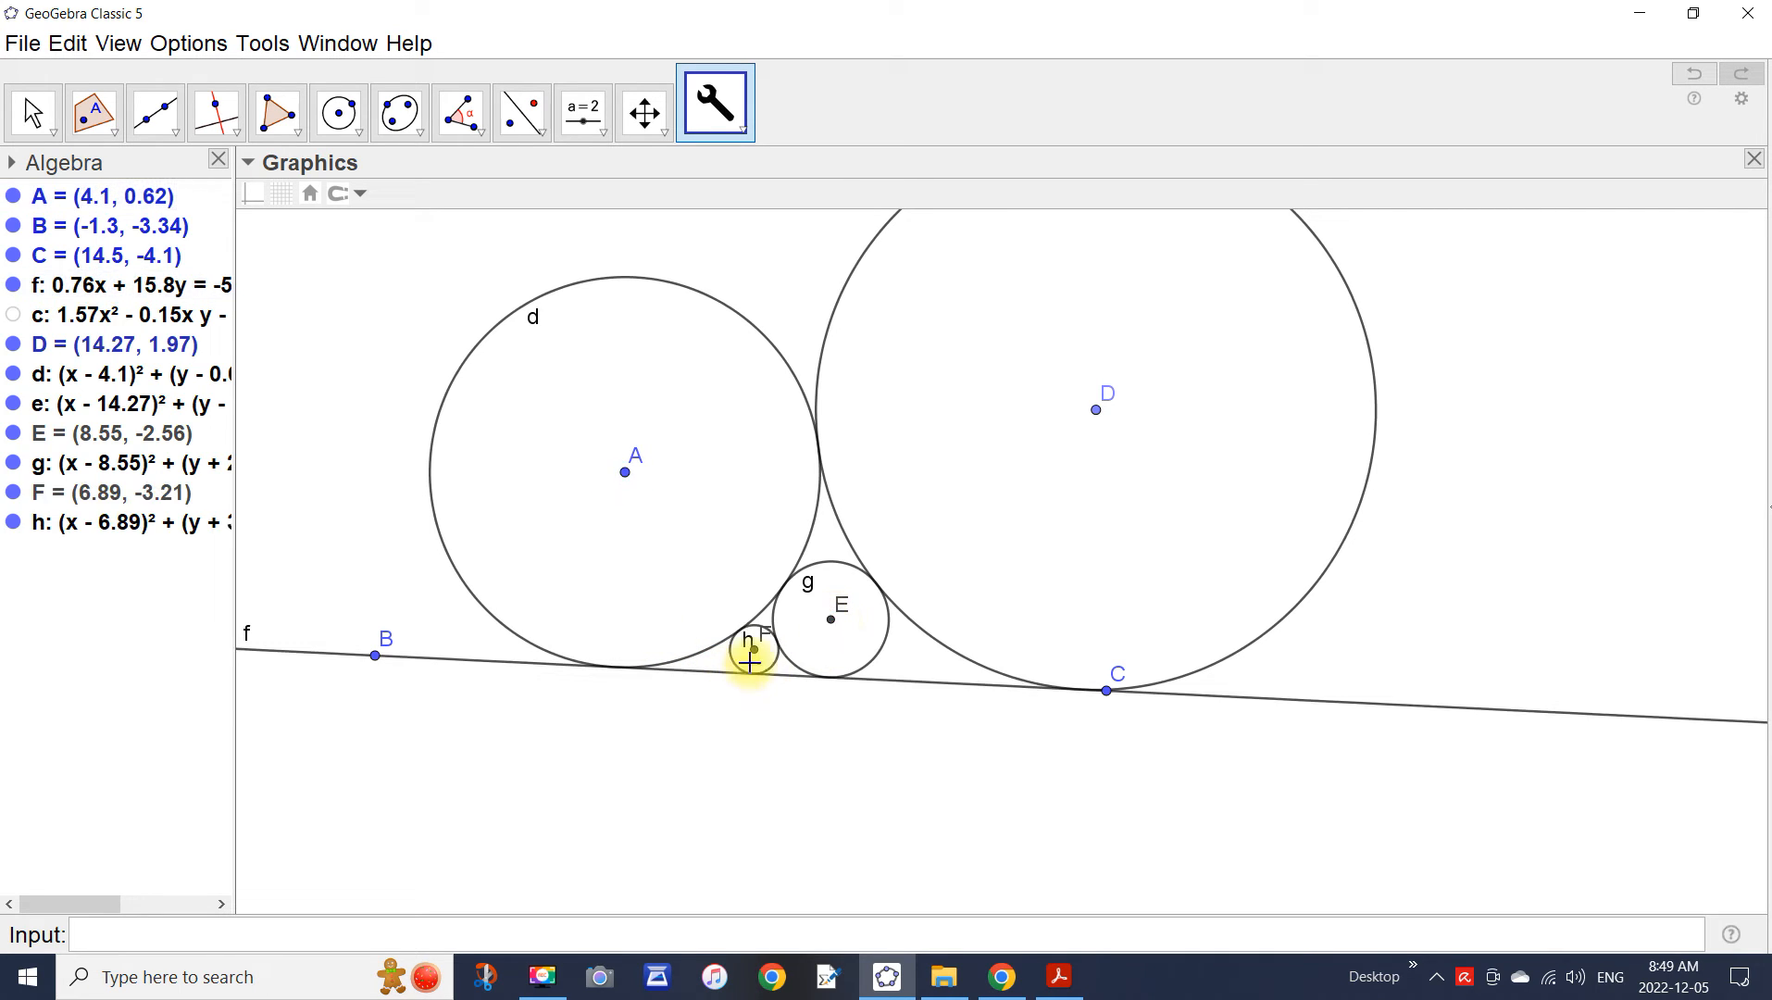
{"action": "left_click", "coordinate": [831, 628]}
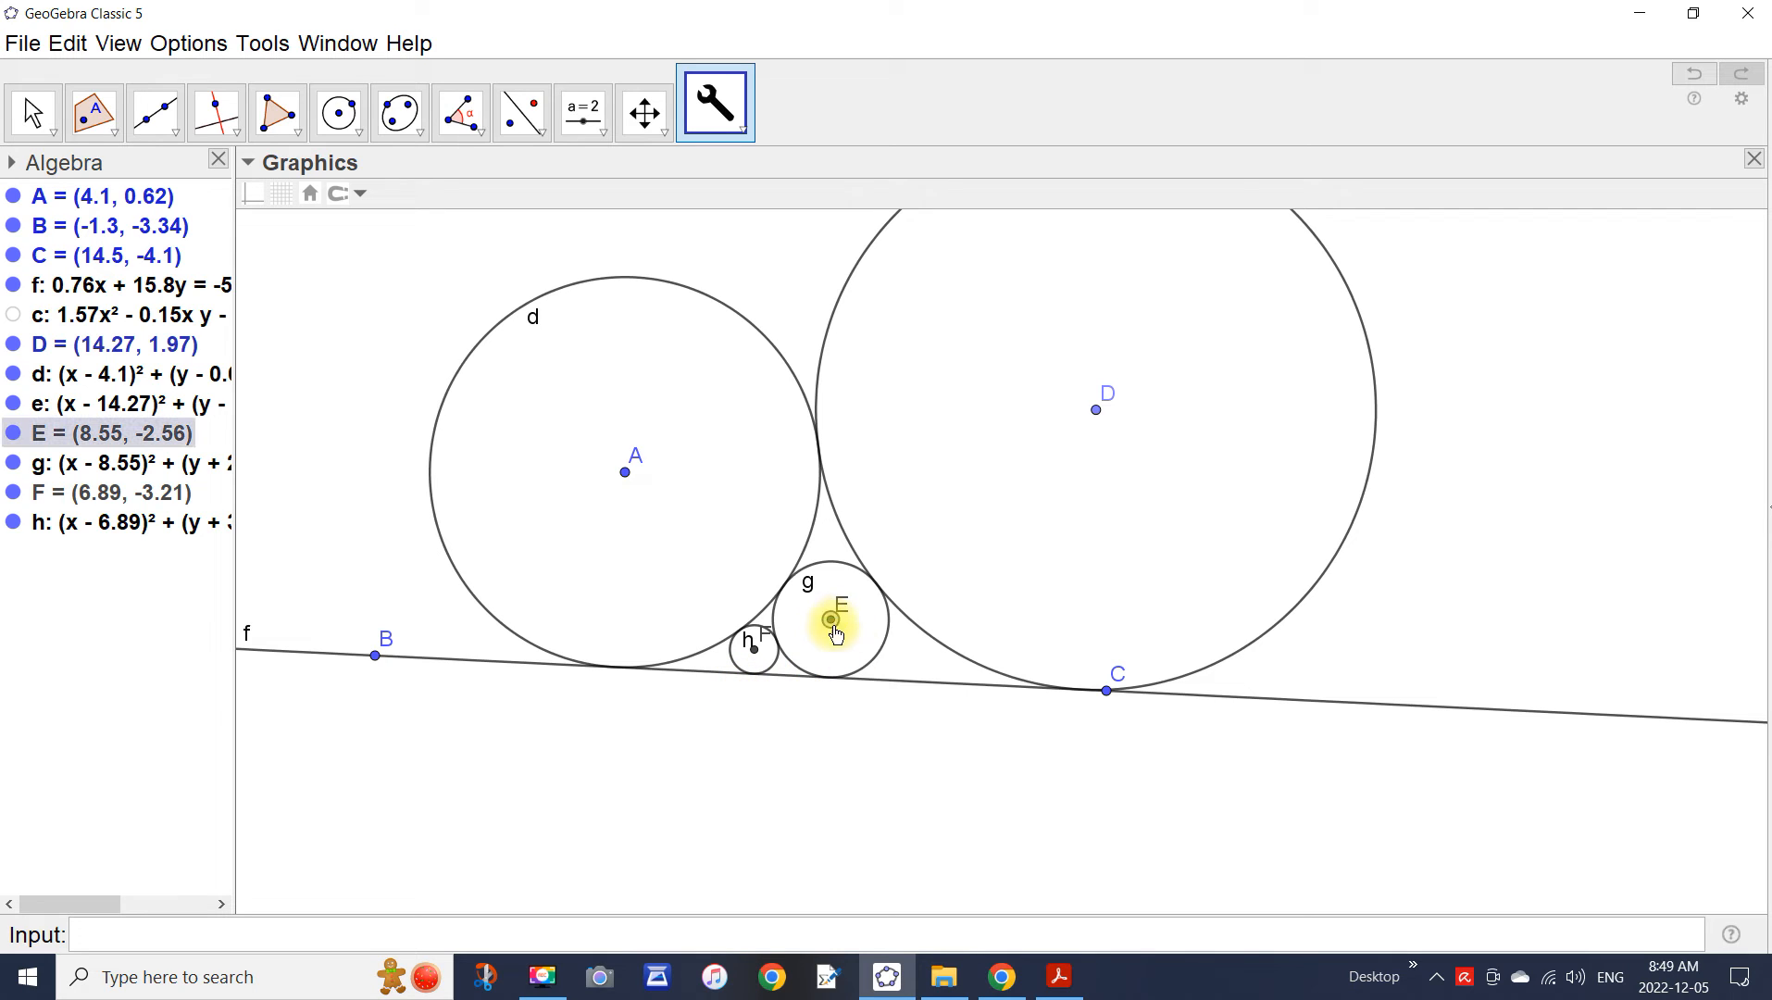
{"action": "left_click", "coordinate": [900, 689]}
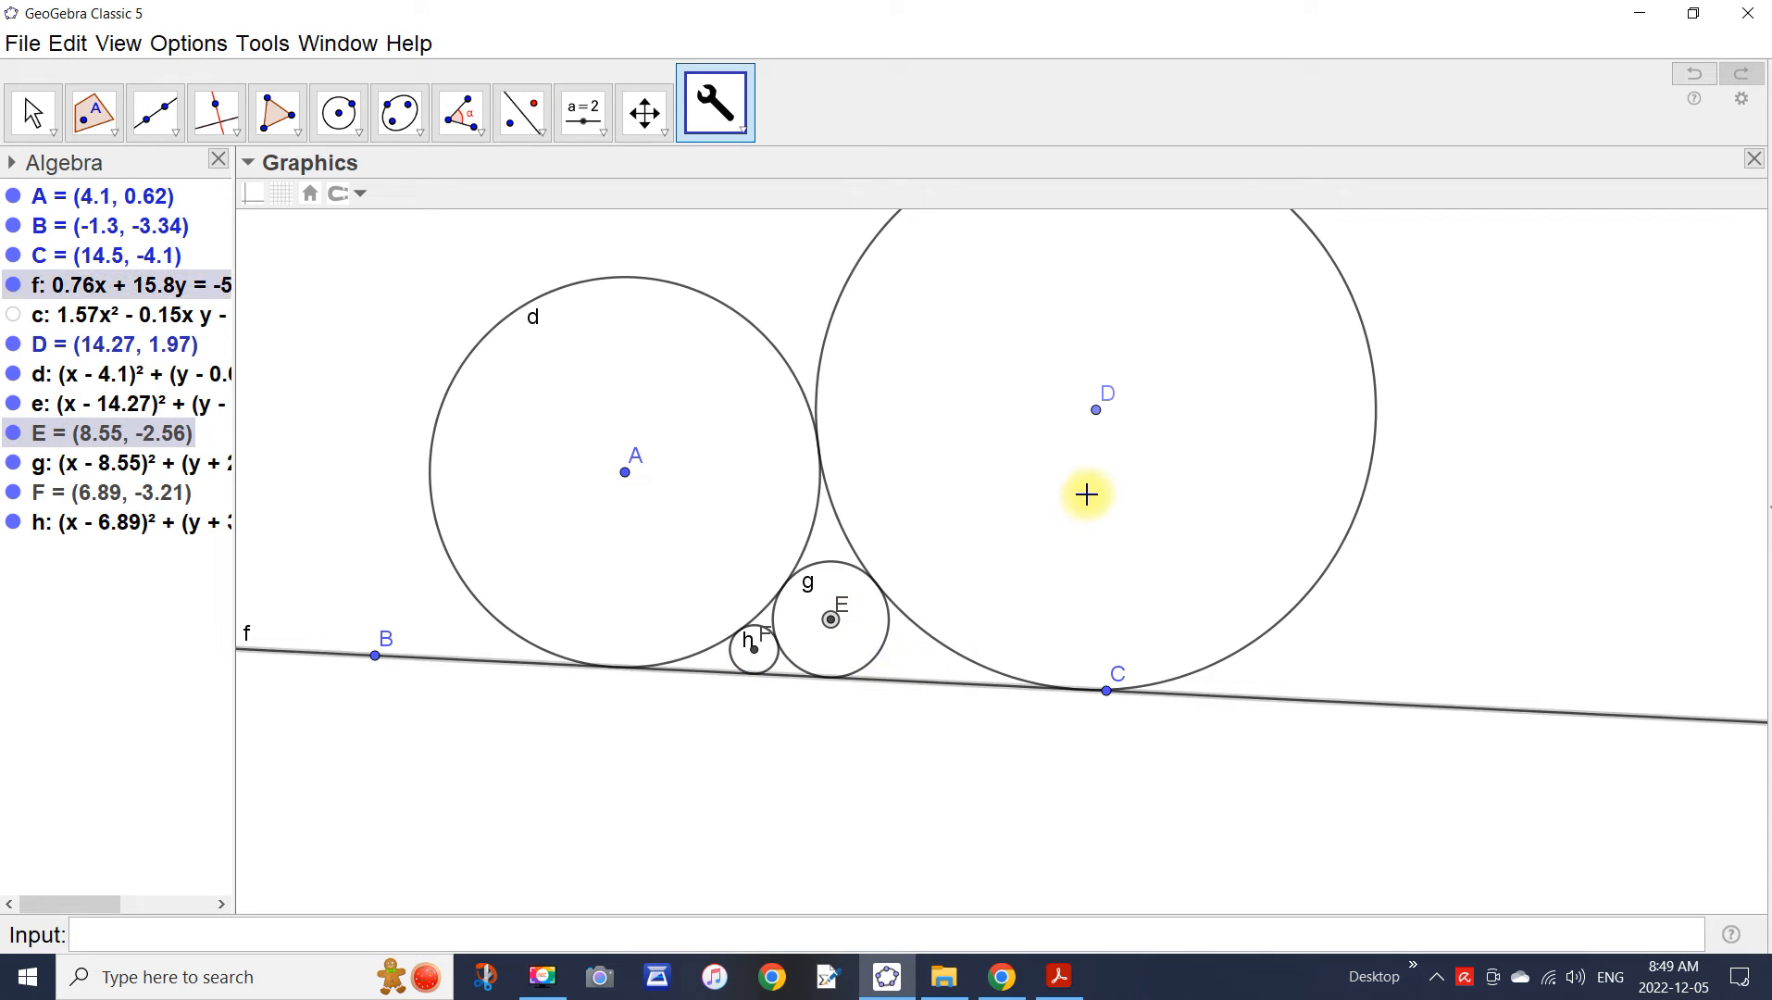
{"action": "left_click", "coordinate": [1096, 413]}
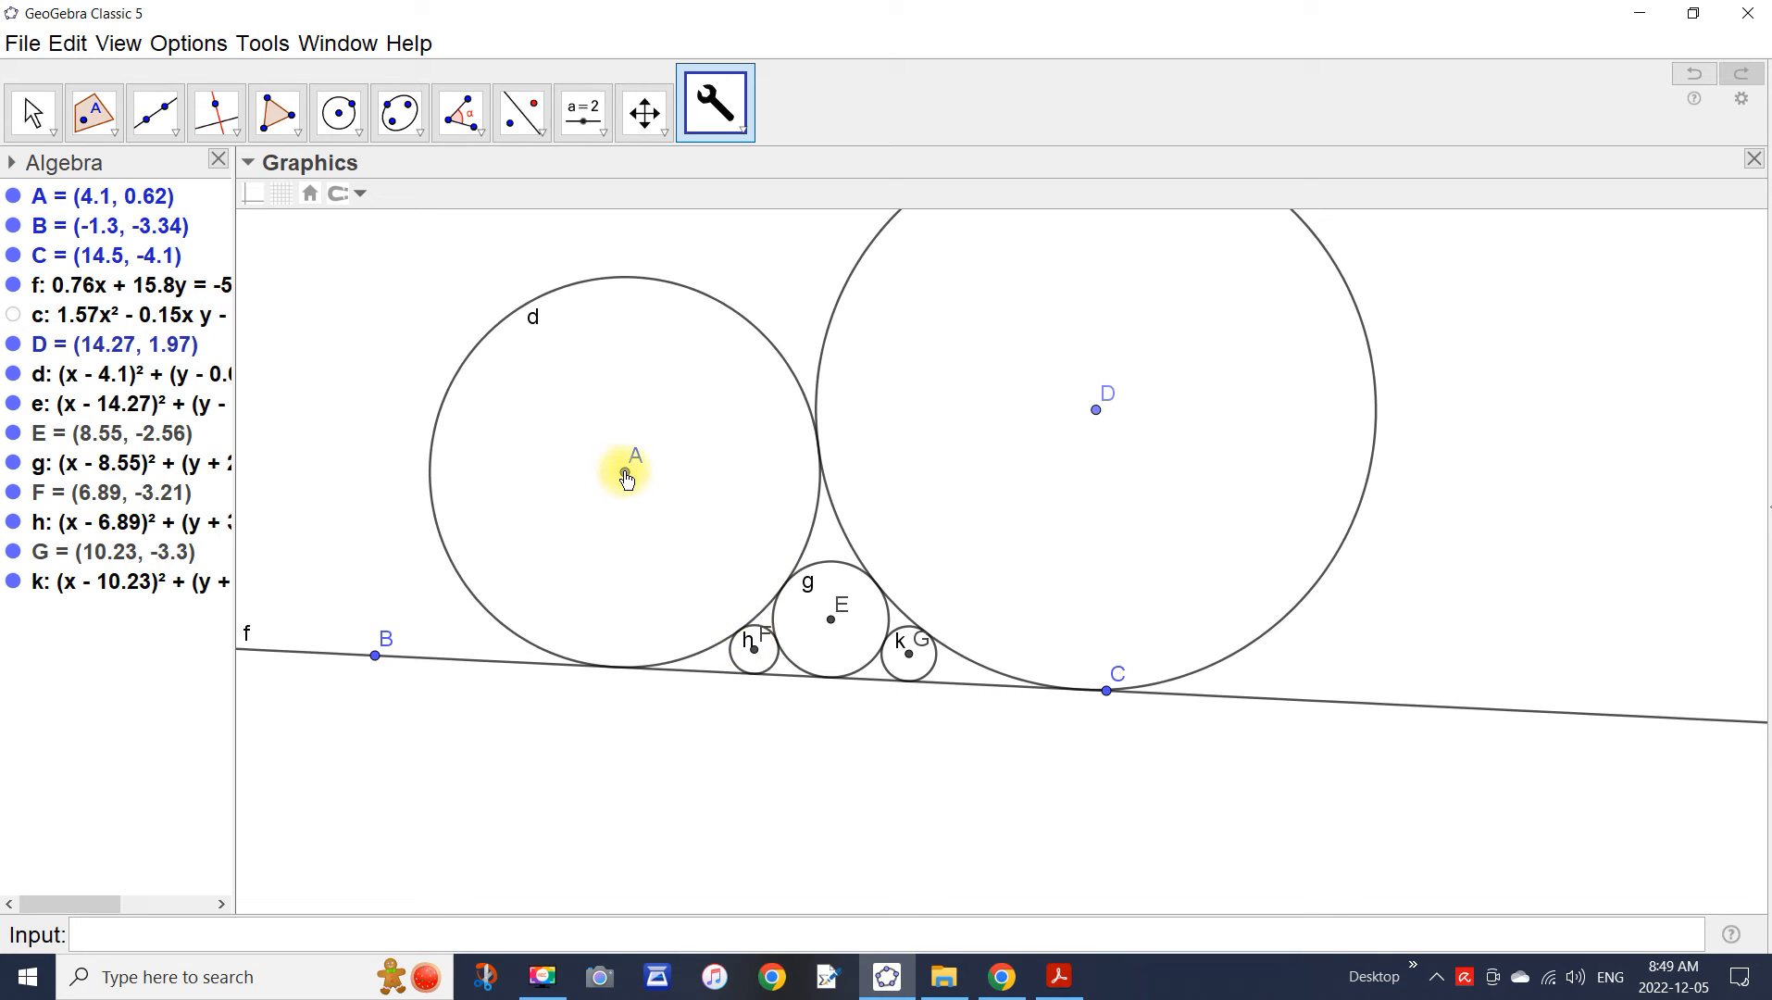
Construct another NewCircle circle on line f in the gap between the circles centred at A and F.
{"action": "left_click", "coordinate": [627, 477]}
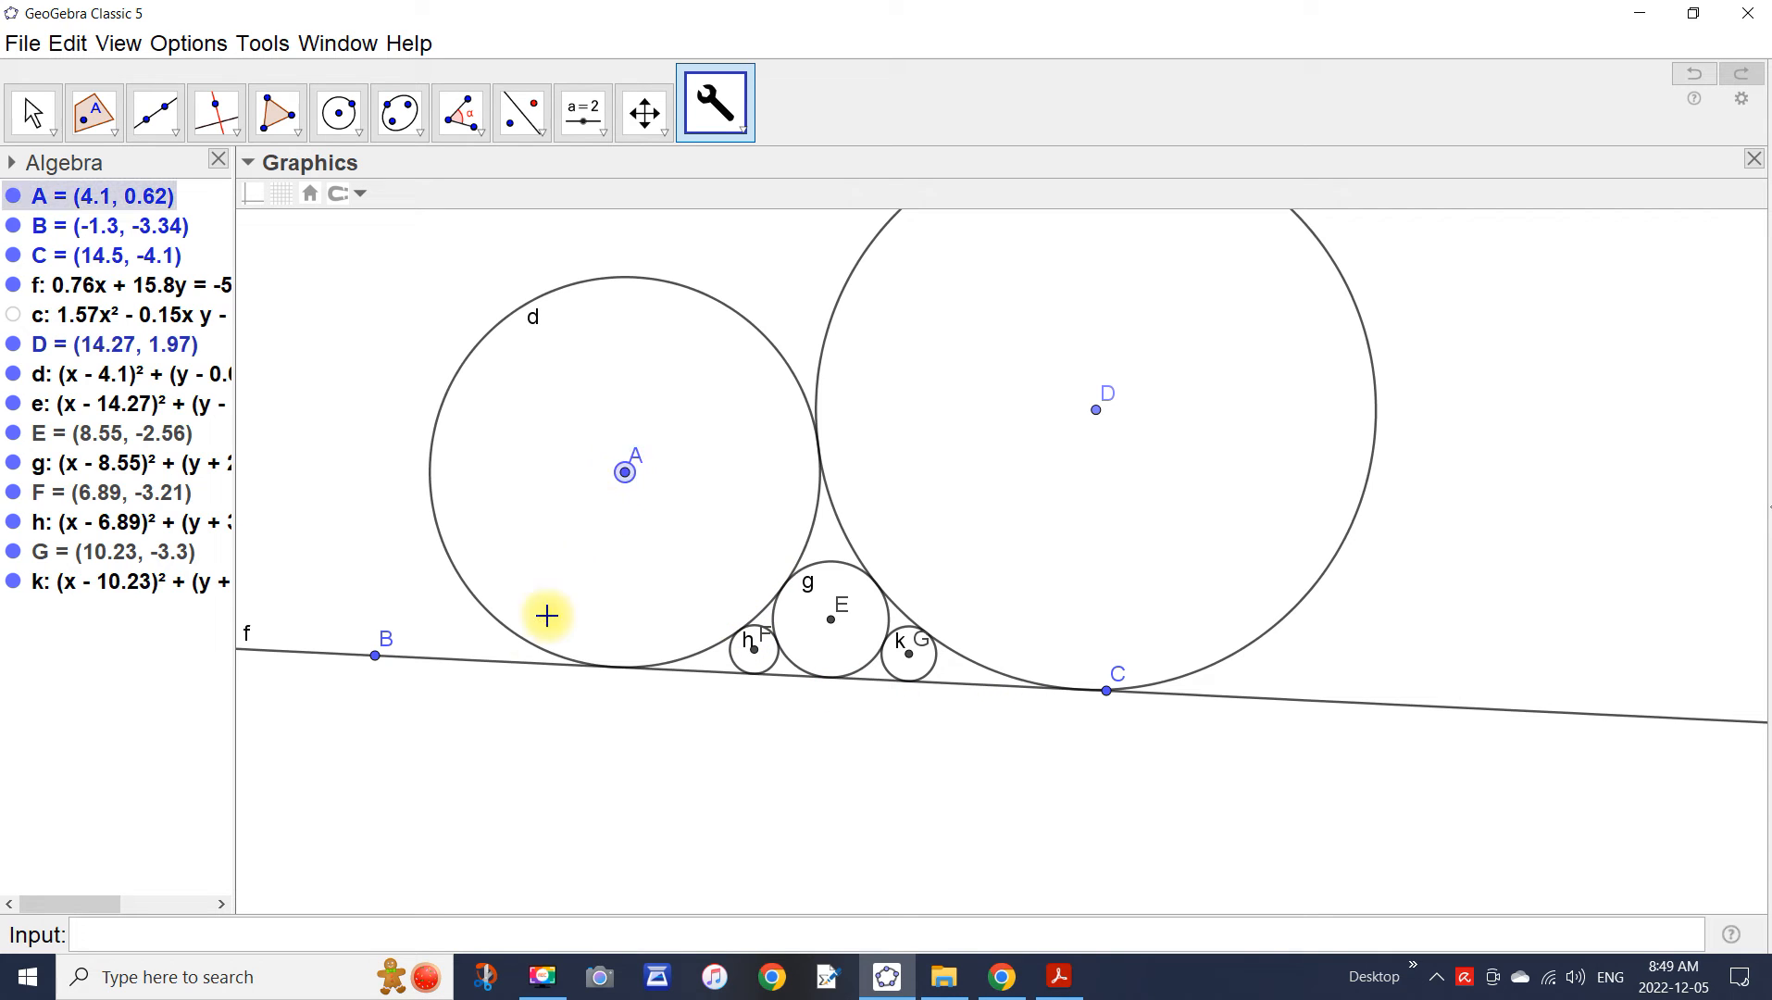
{"action": "left_click", "coordinate": [523, 664]}
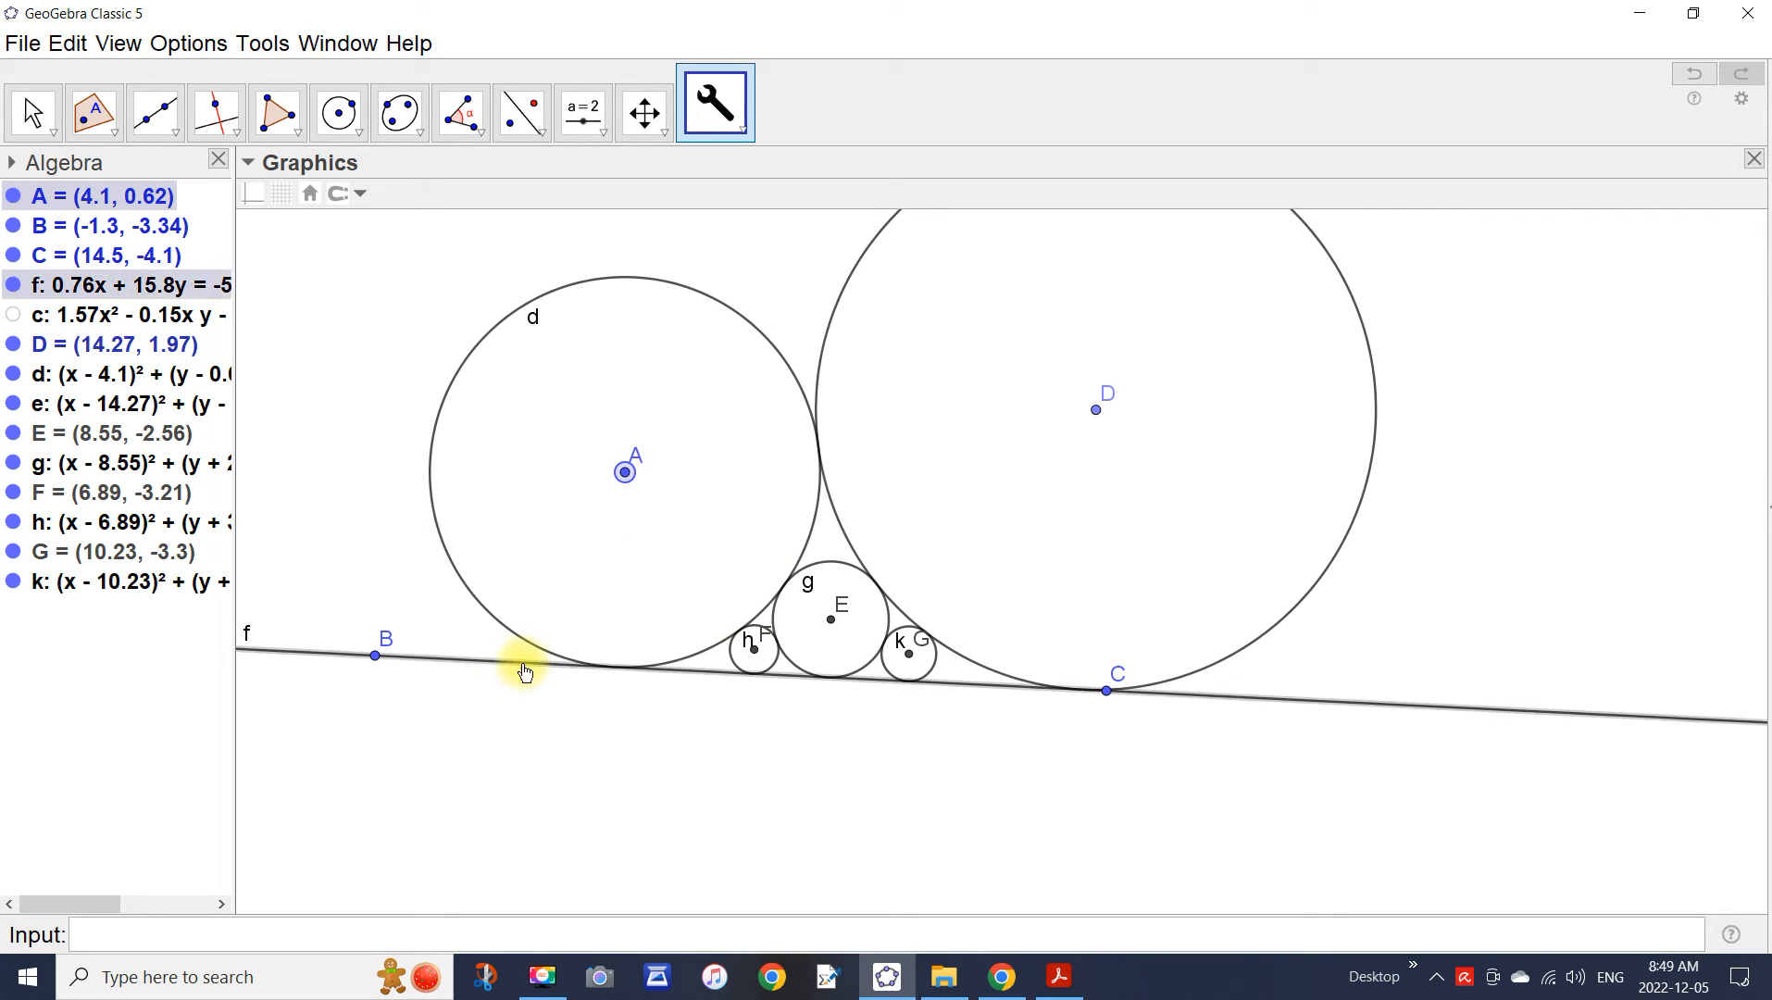
{"action": "left_click", "coordinate": [753, 648]}
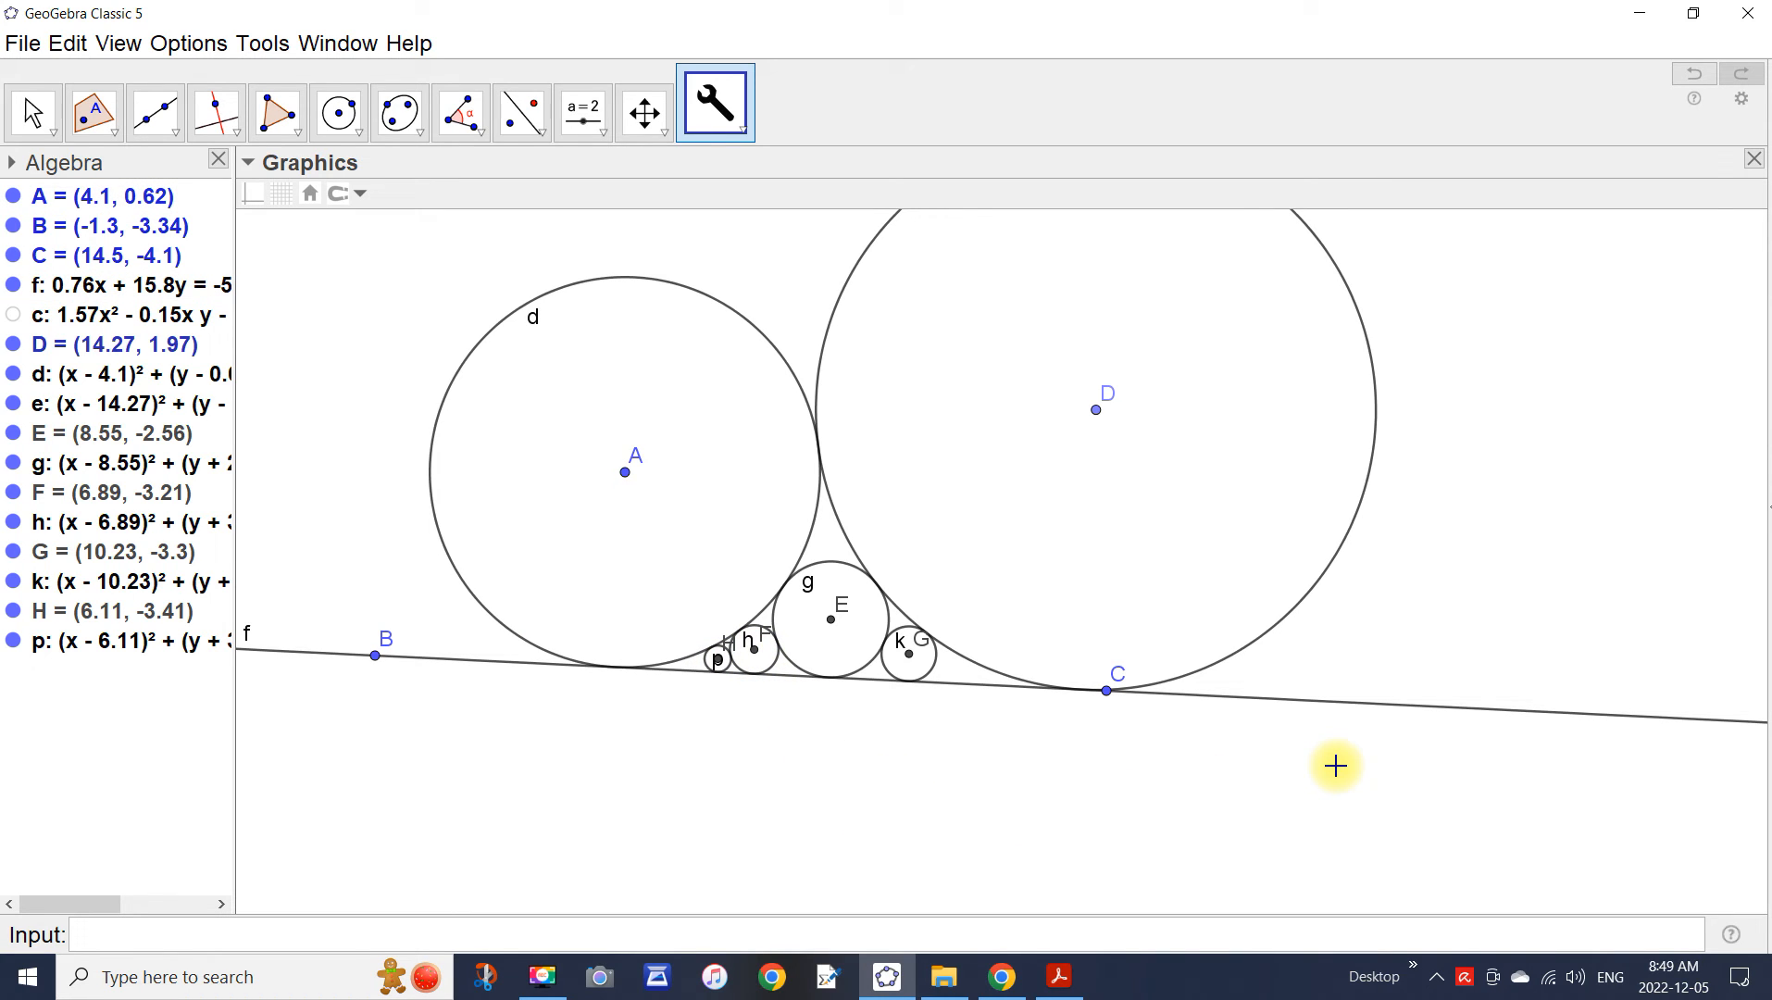
Reposition point A at about (5.86, -0.04) and point D at about (14.69, 1.17), varying both large circles.
{"action": "left_click", "coordinate": [35, 115]}
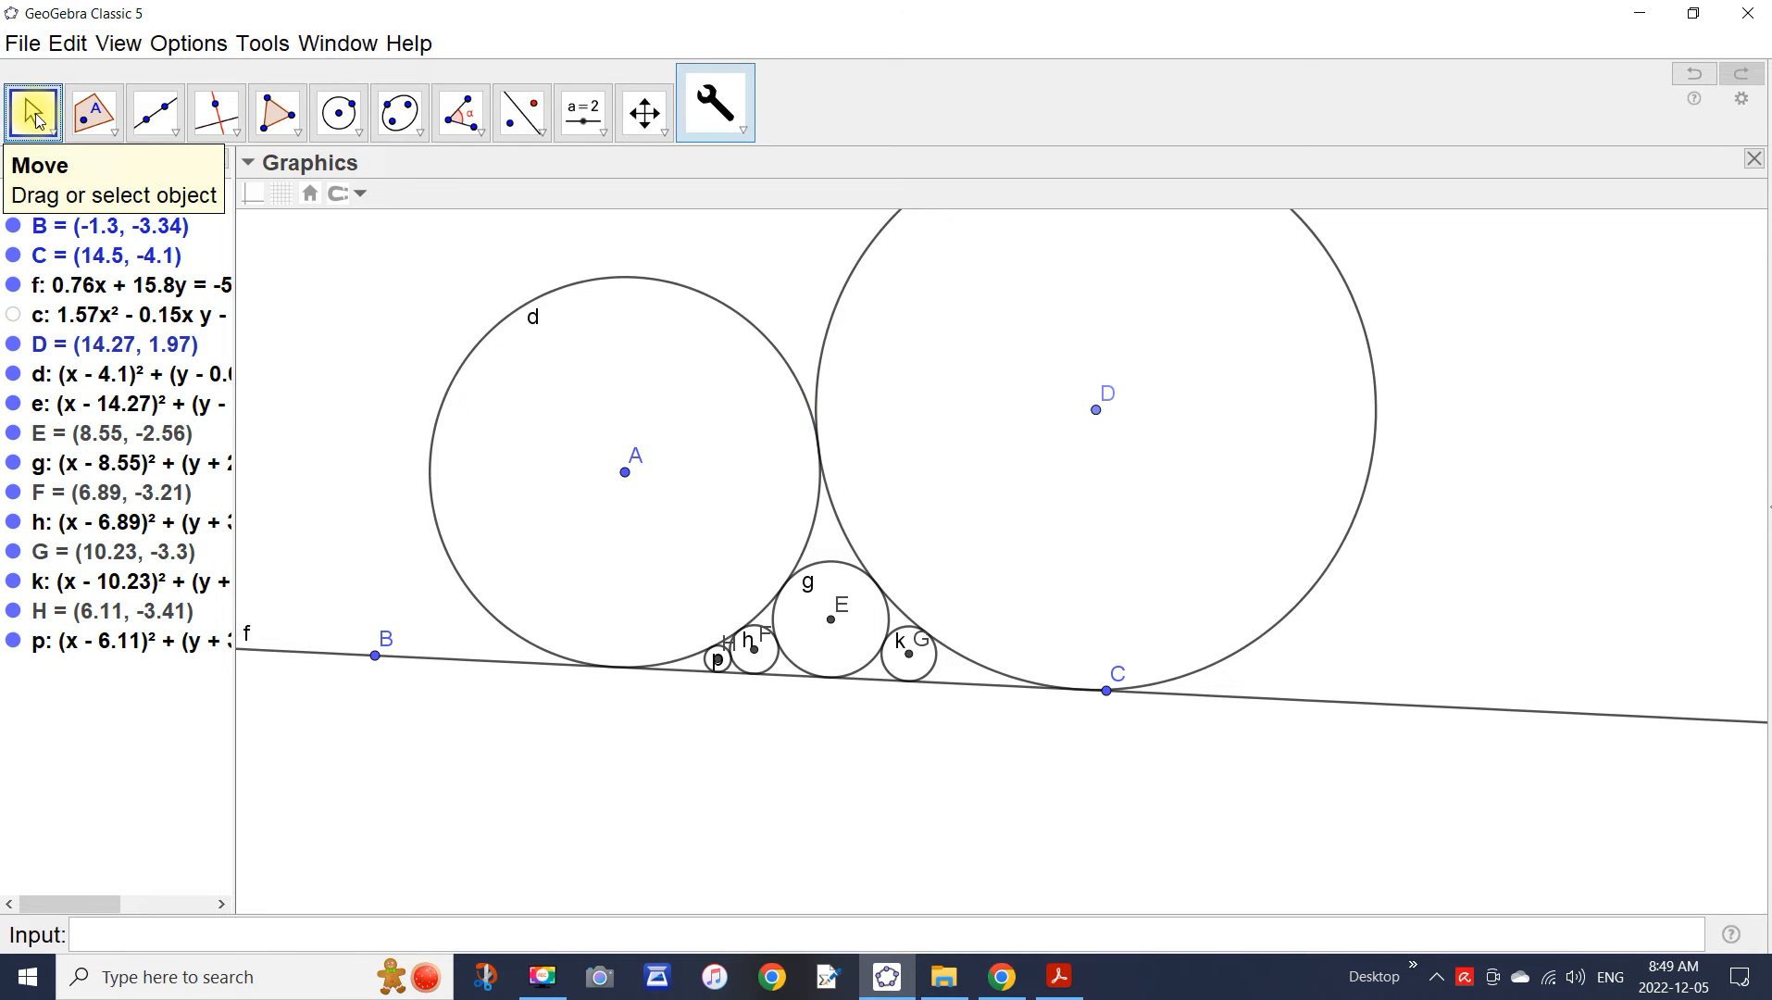
{"action": "left_click_drag", "start_coordinate": [627, 482], "coordinate": [590, 518]}
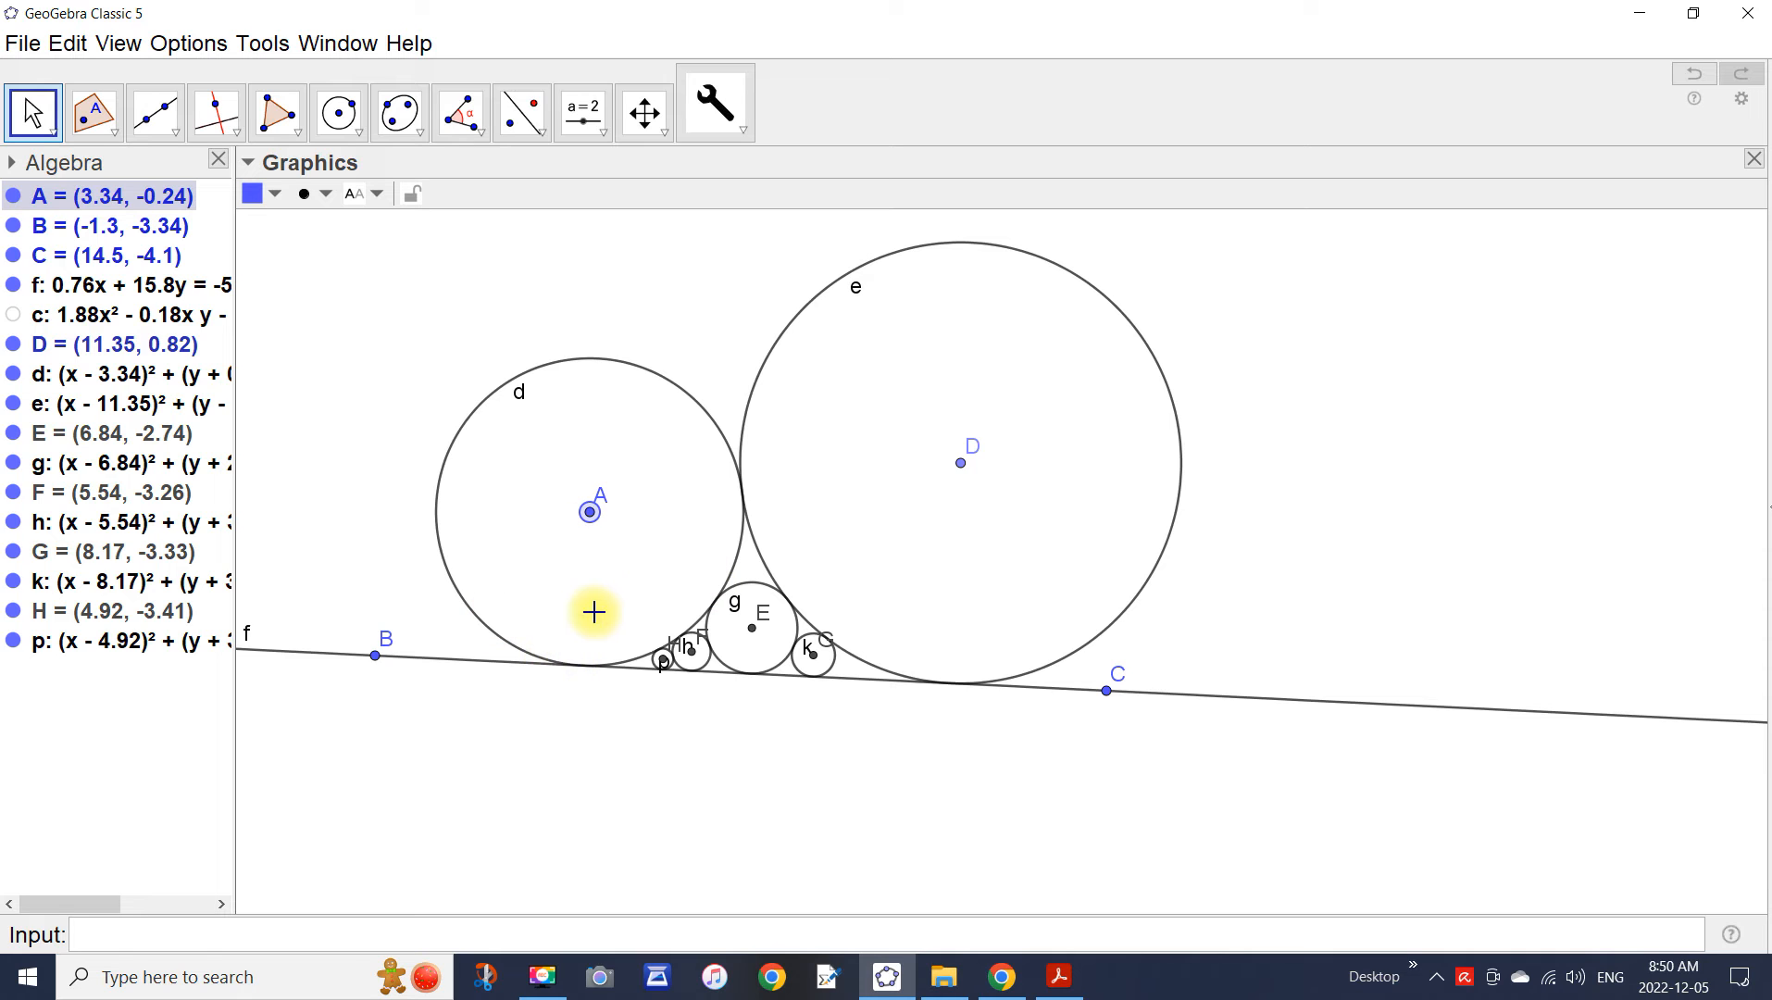
{"action": "left_click_drag", "start_coordinate": [965, 476], "coordinate": [1075, 376]}
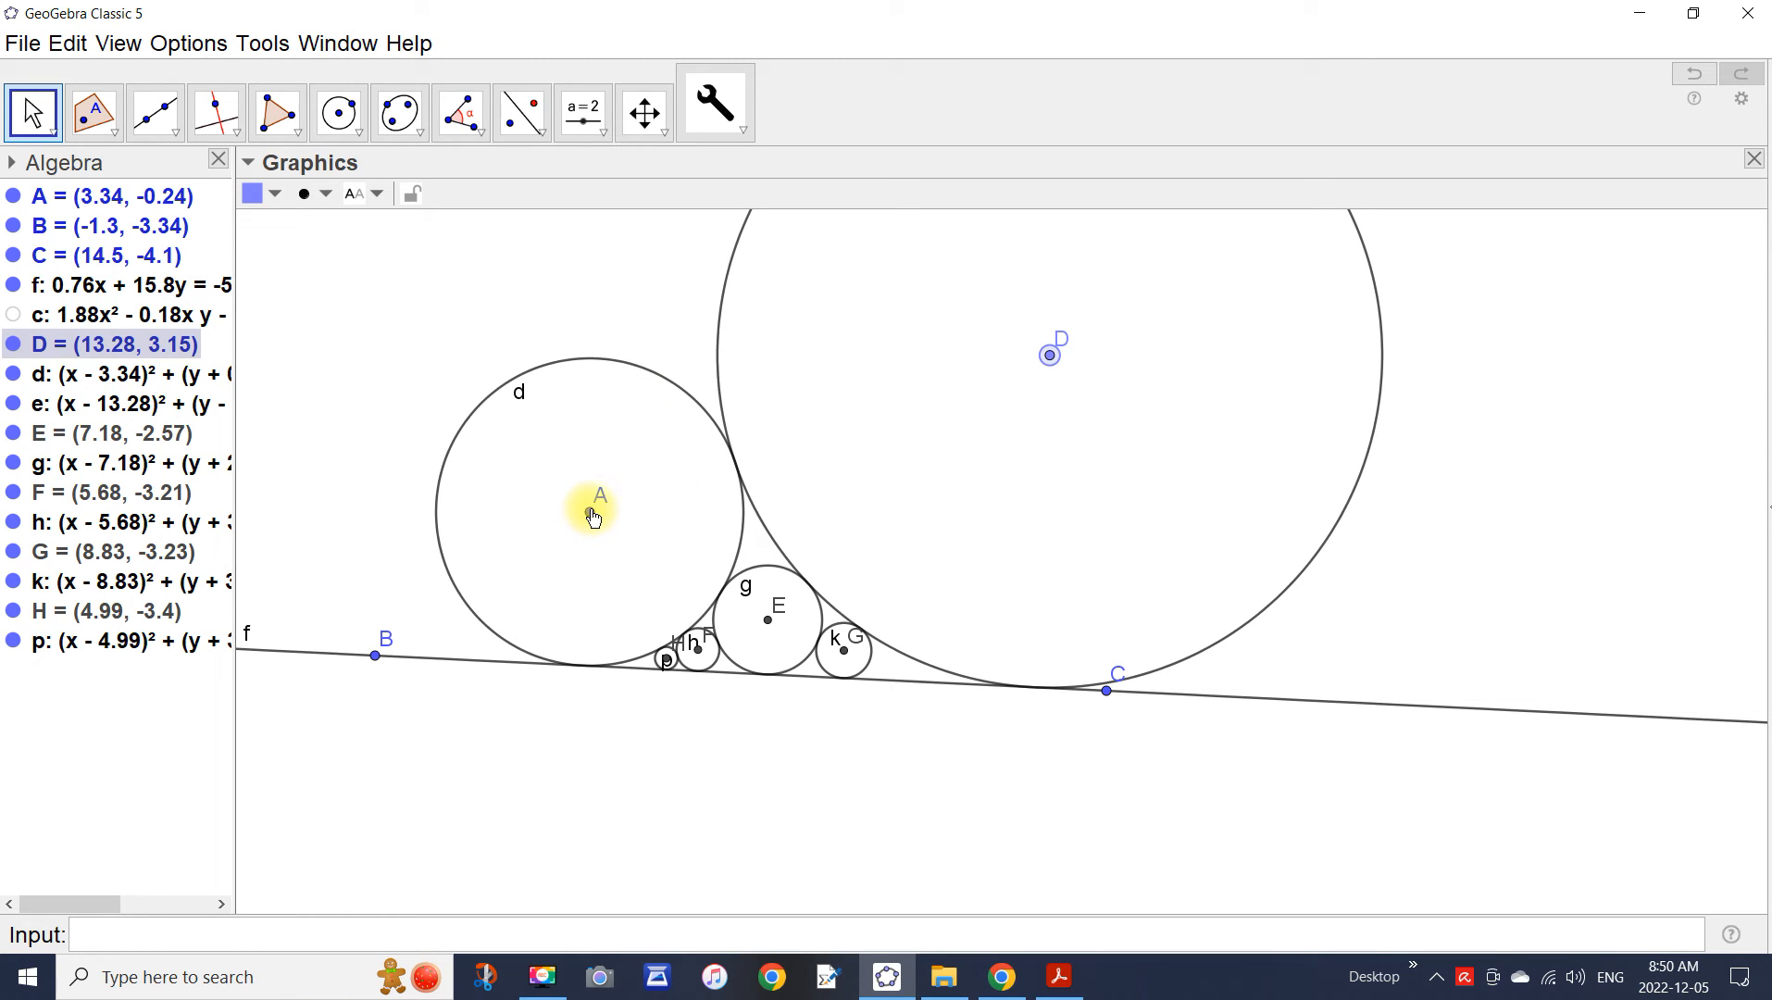
{"action": "left_click_drag", "start_coordinate": [592, 517], "coordinate": [707, 503]}
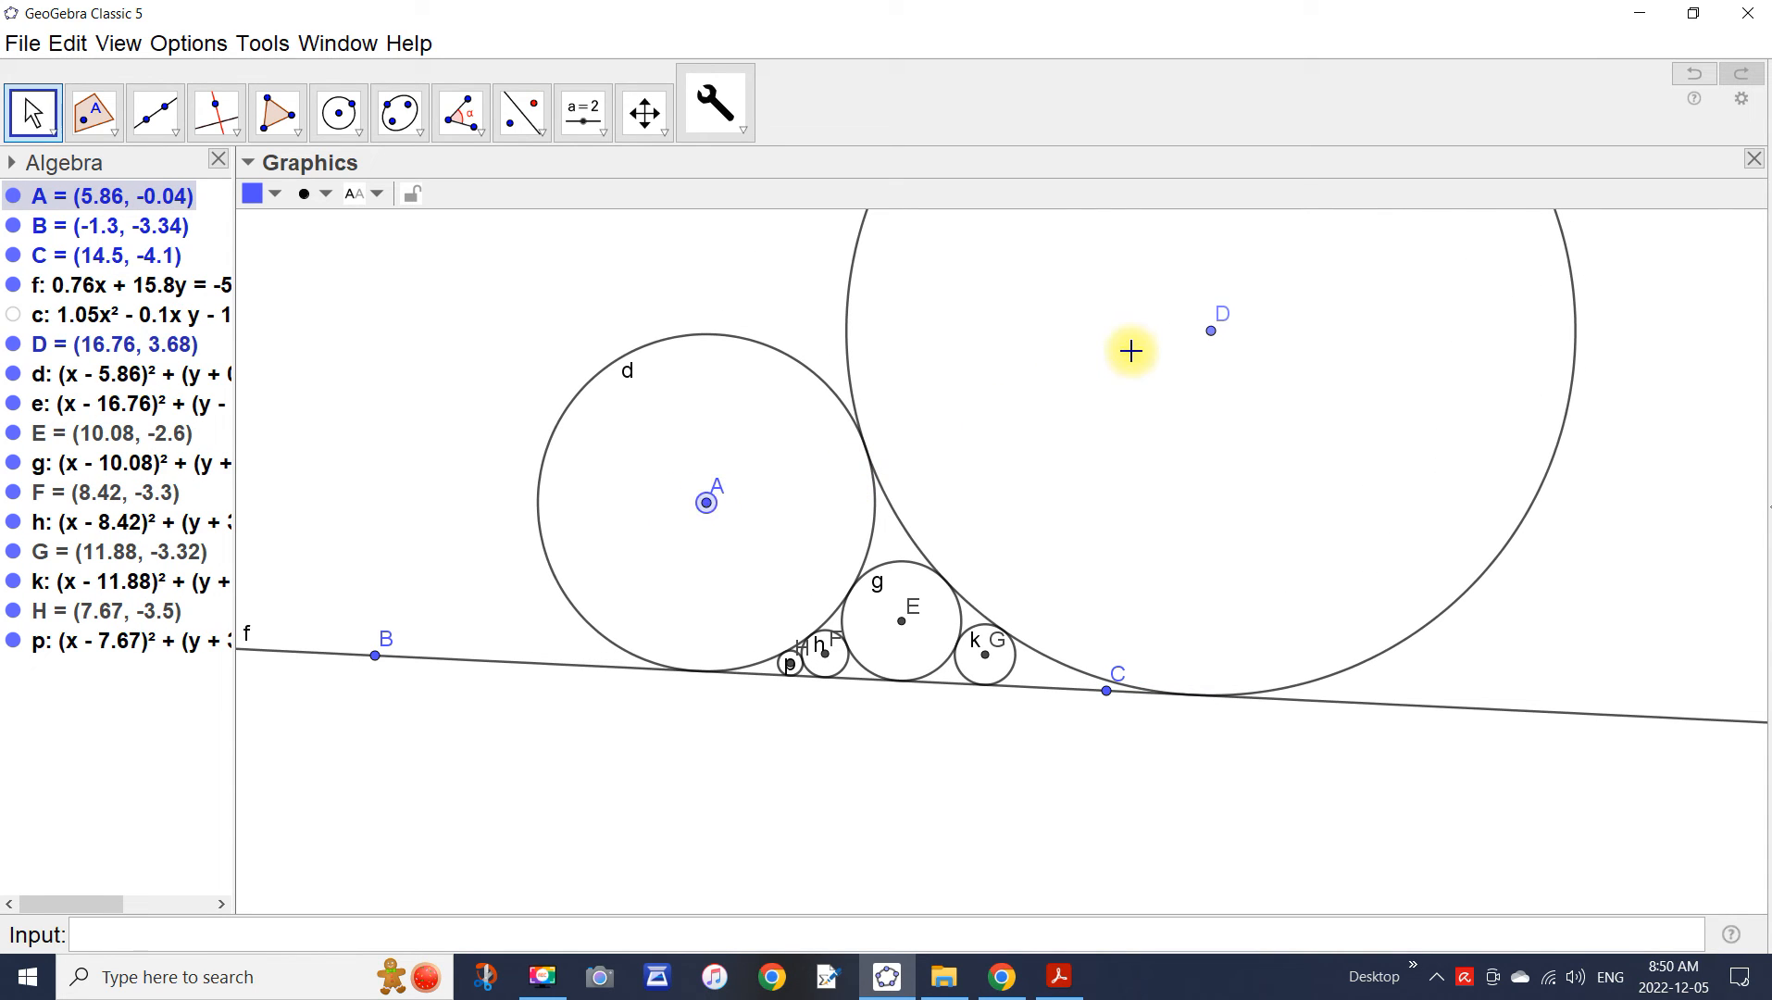
{"action": "left_click_drag", "start_coordinate": [1213, 338], "coordinate": [1171, 639]}
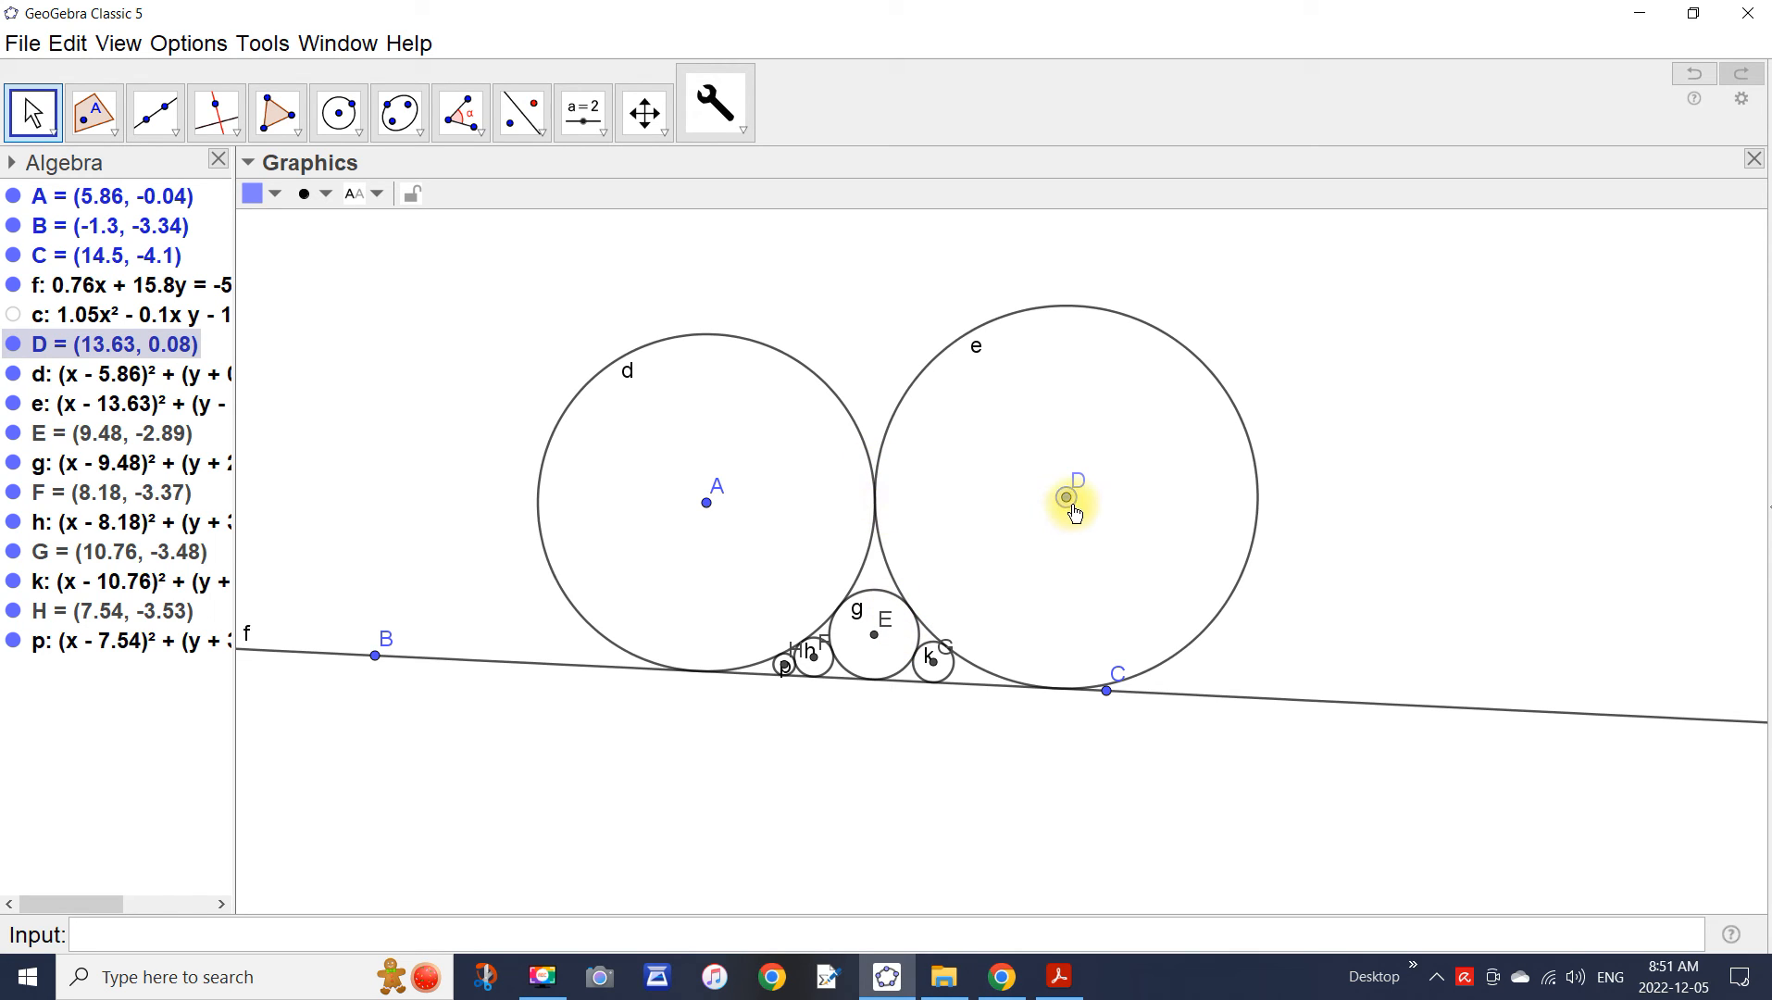
{"action": "left_click_drag", "start_coordinate": [1066, 501], "coordinate": [1116, 447]}
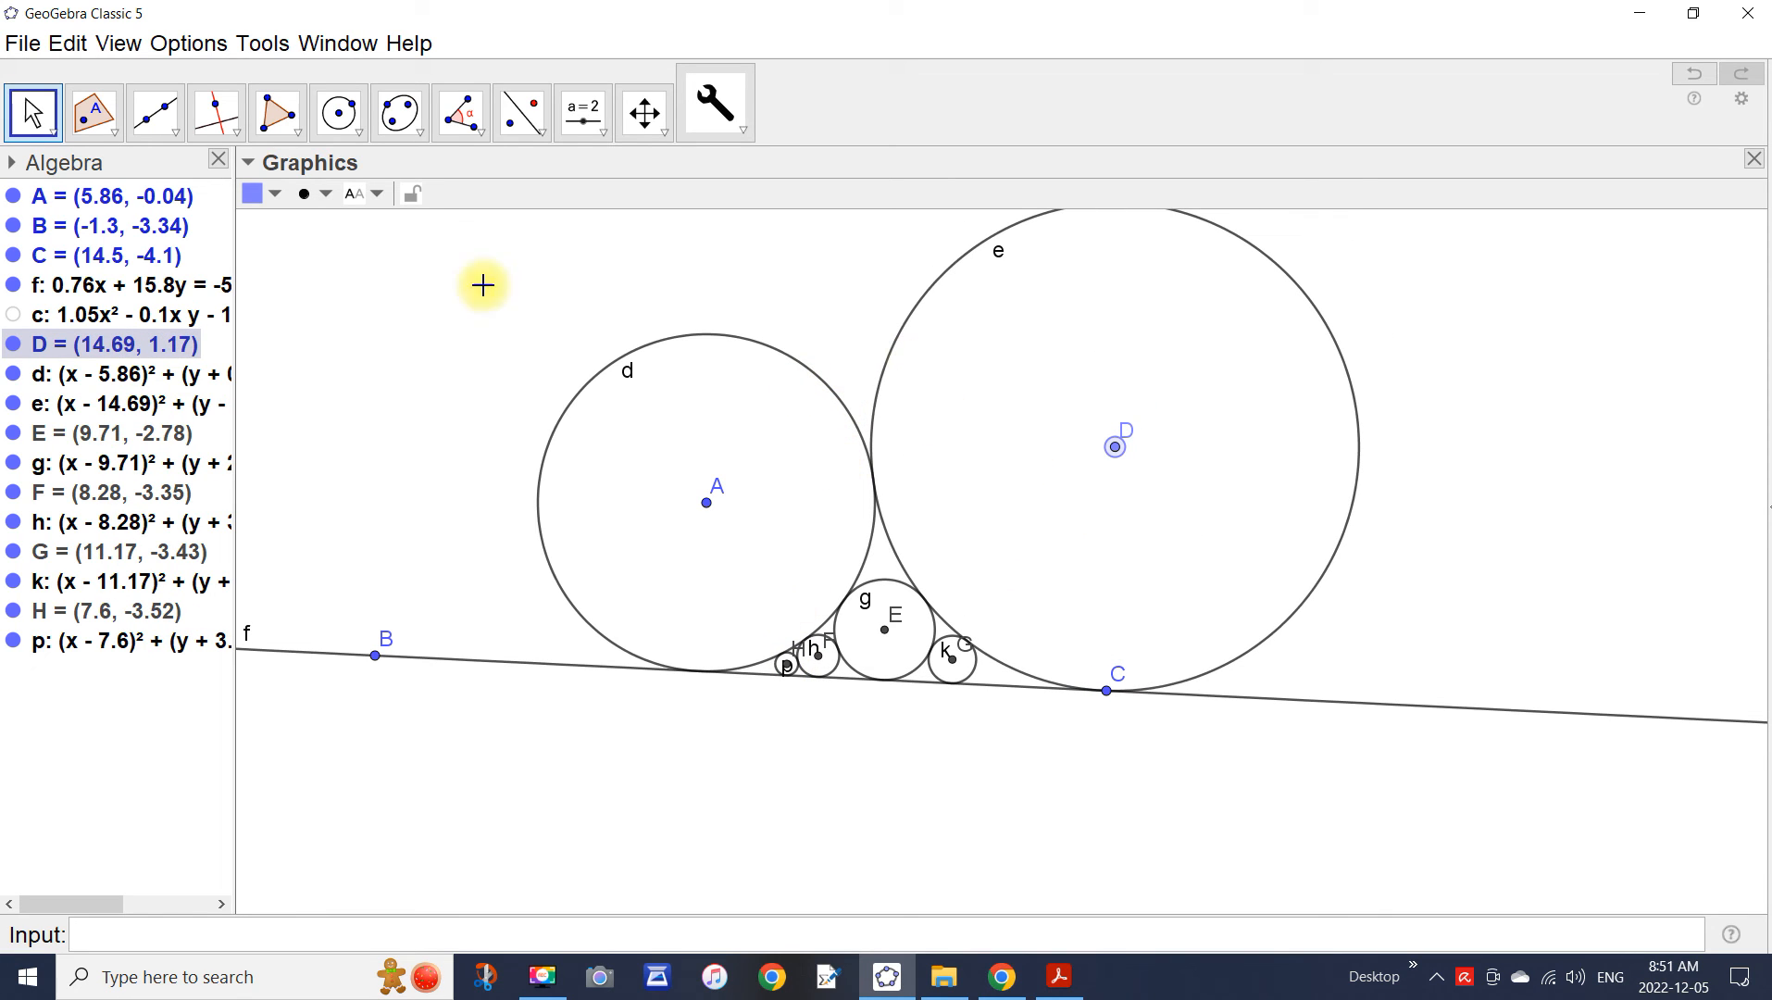
Colour circle g, centred at E between the two large circles, red.
{"action": "left_click", "coordinate": [26, 108]}
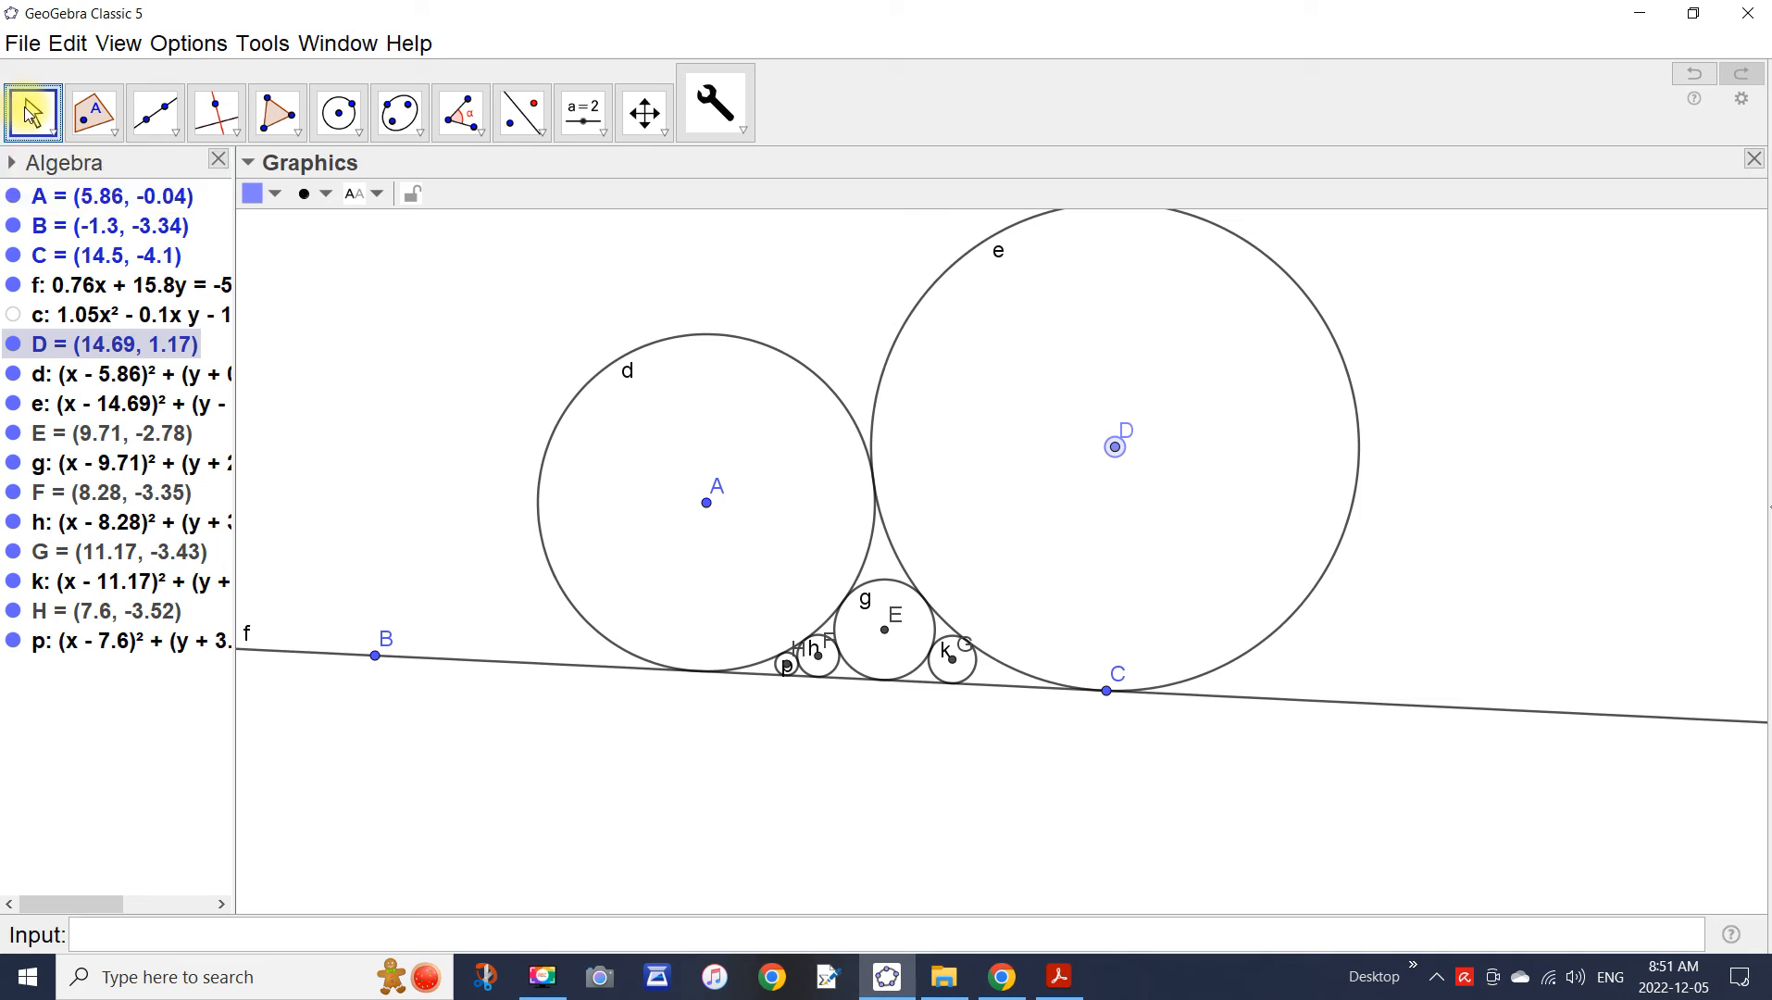
{"action": "left_click", "coordinate": [887, 586]}
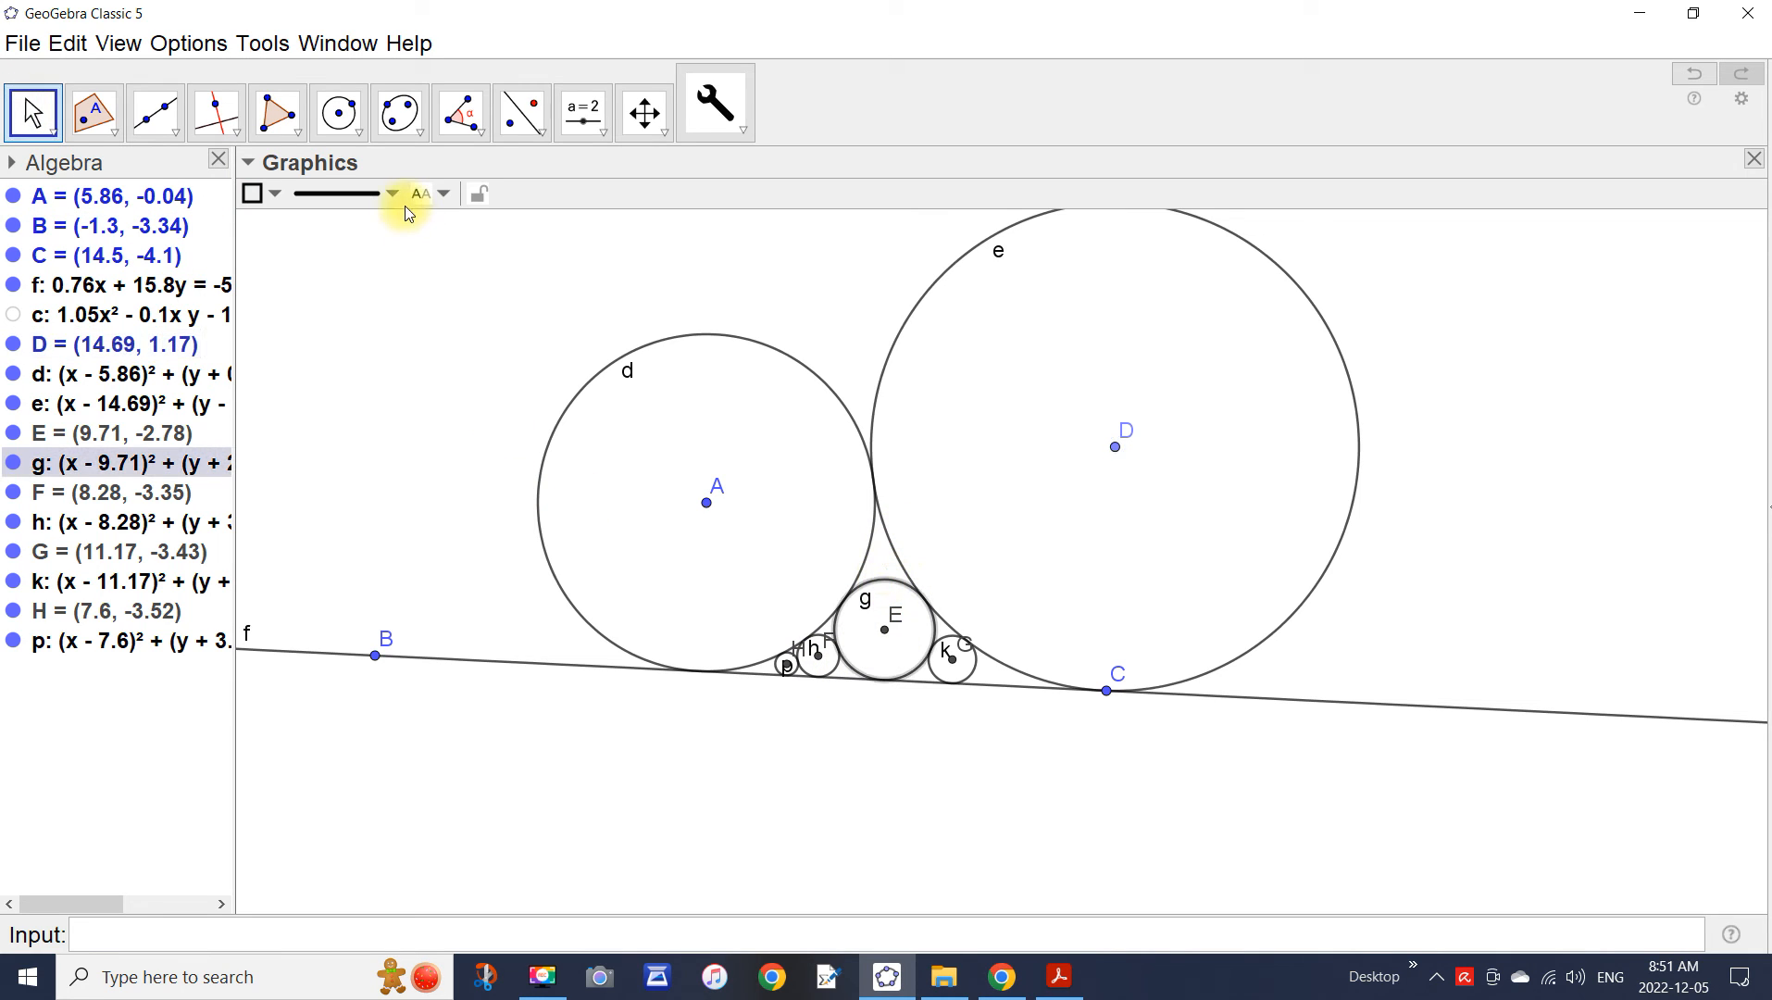
{"action": "left_click", "coordinate": [276, 194]}
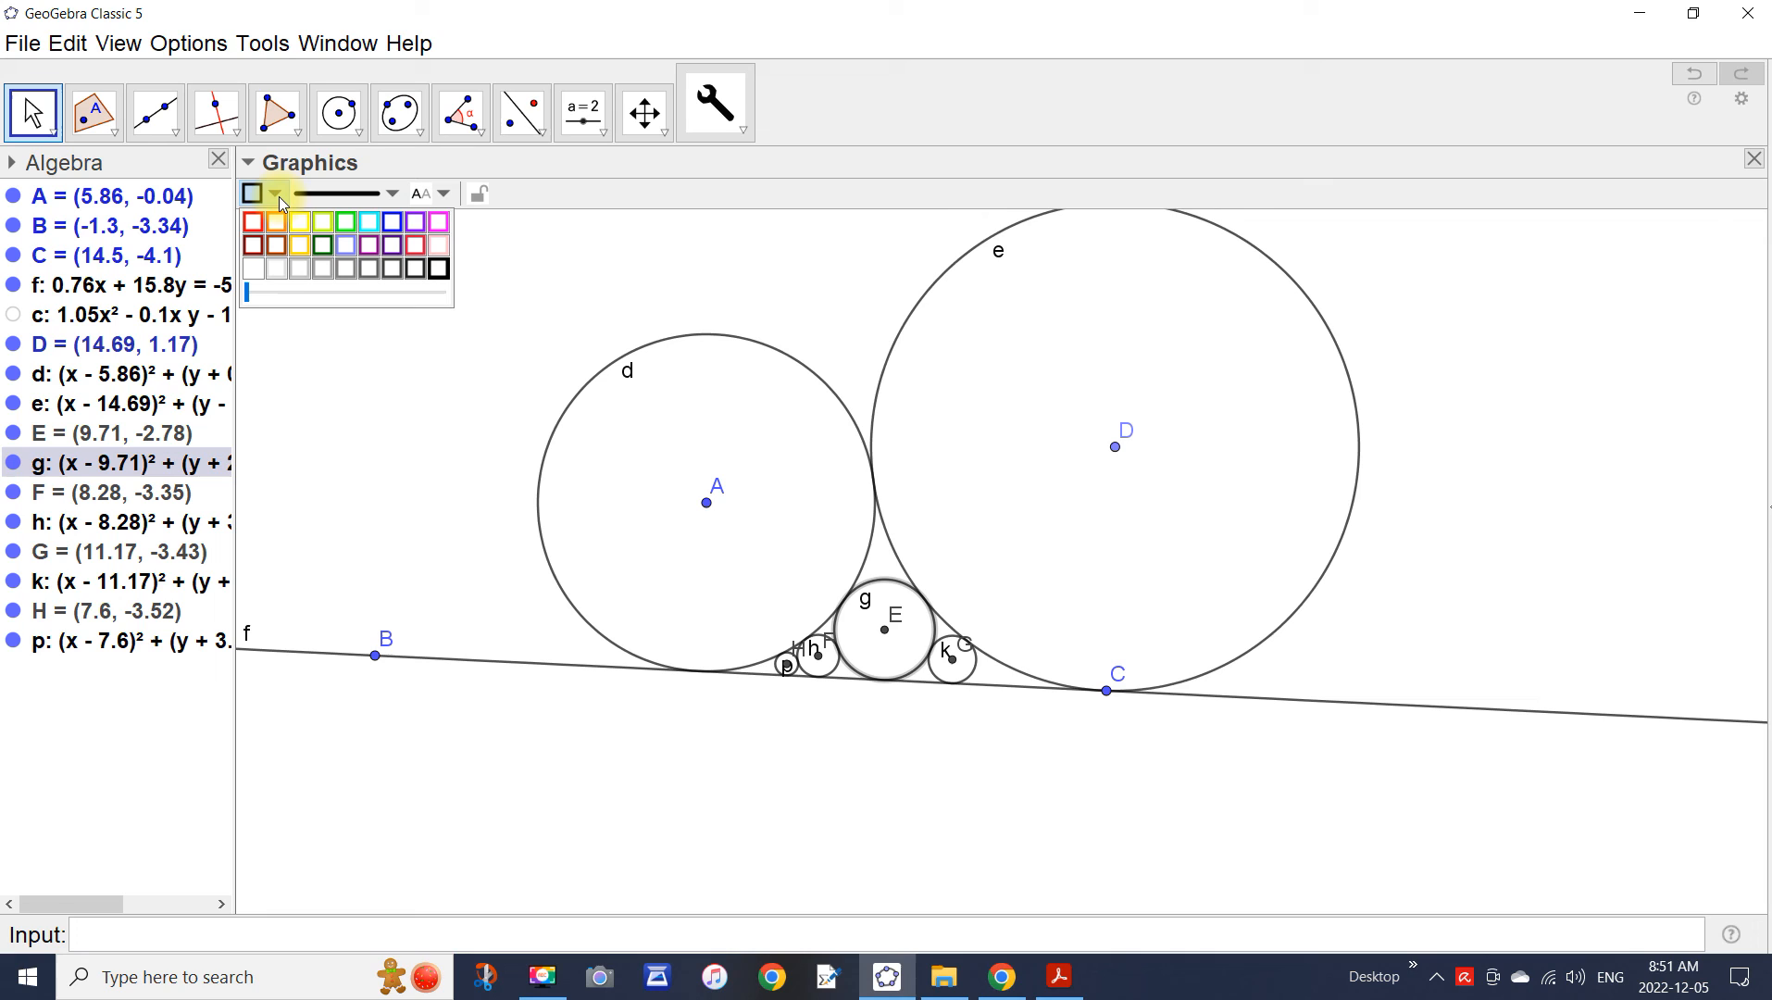
{"action": "left_click", "coordinate": [252, 245]}
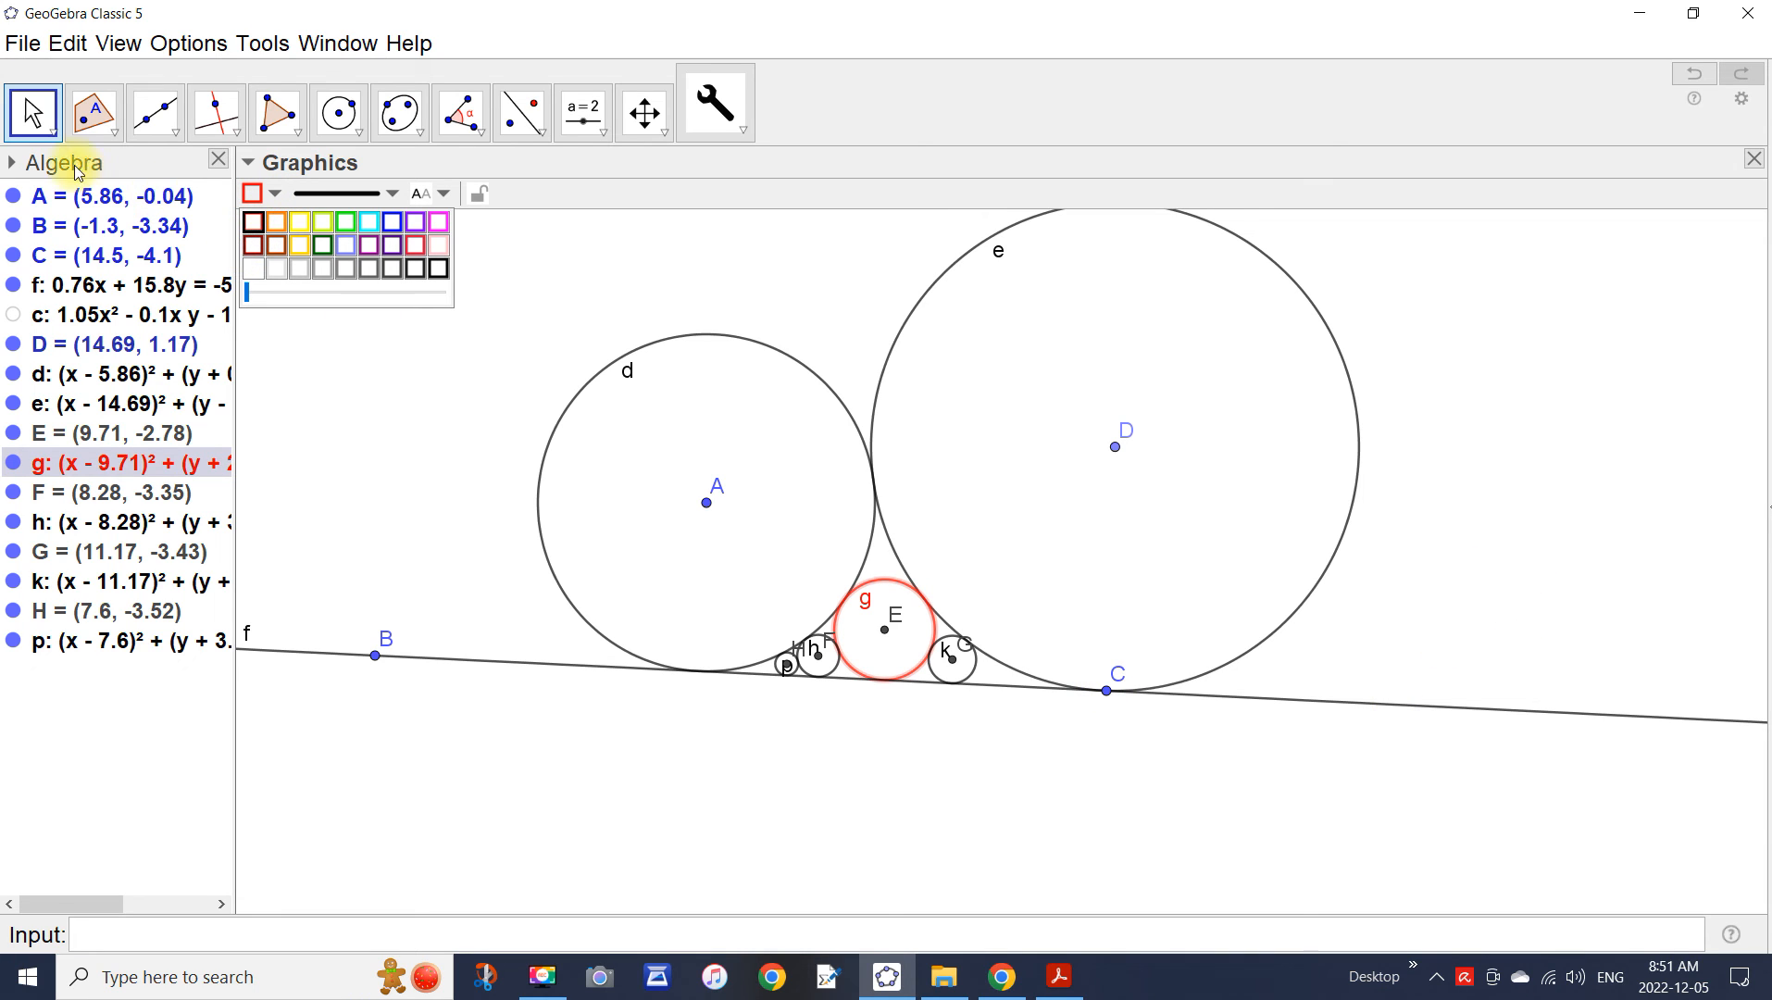
{"action": "left_click", "coordinate": [27, 111]}
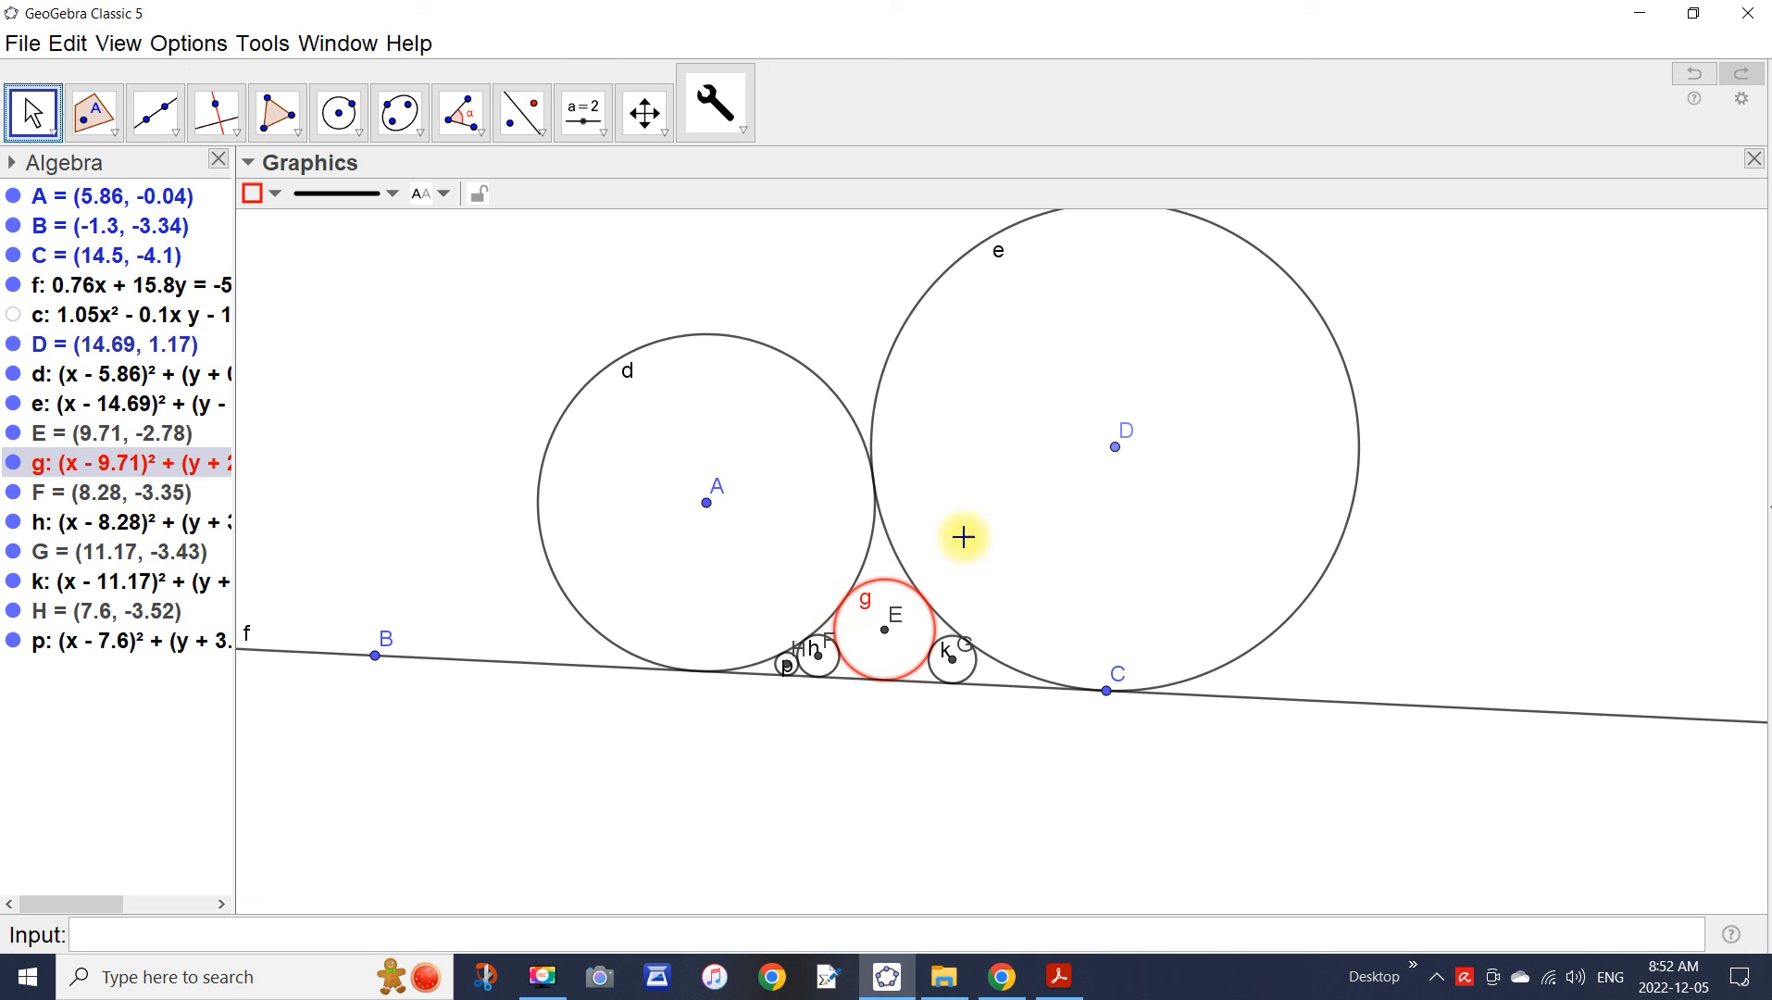
Shrink circle e by moving point D towards line f, and carry it past circle d to about (1.57, -2.28).
{"action": "left_click_drag", "start_coordinate": [1115, 449], "coordinate": [1035, 526]}
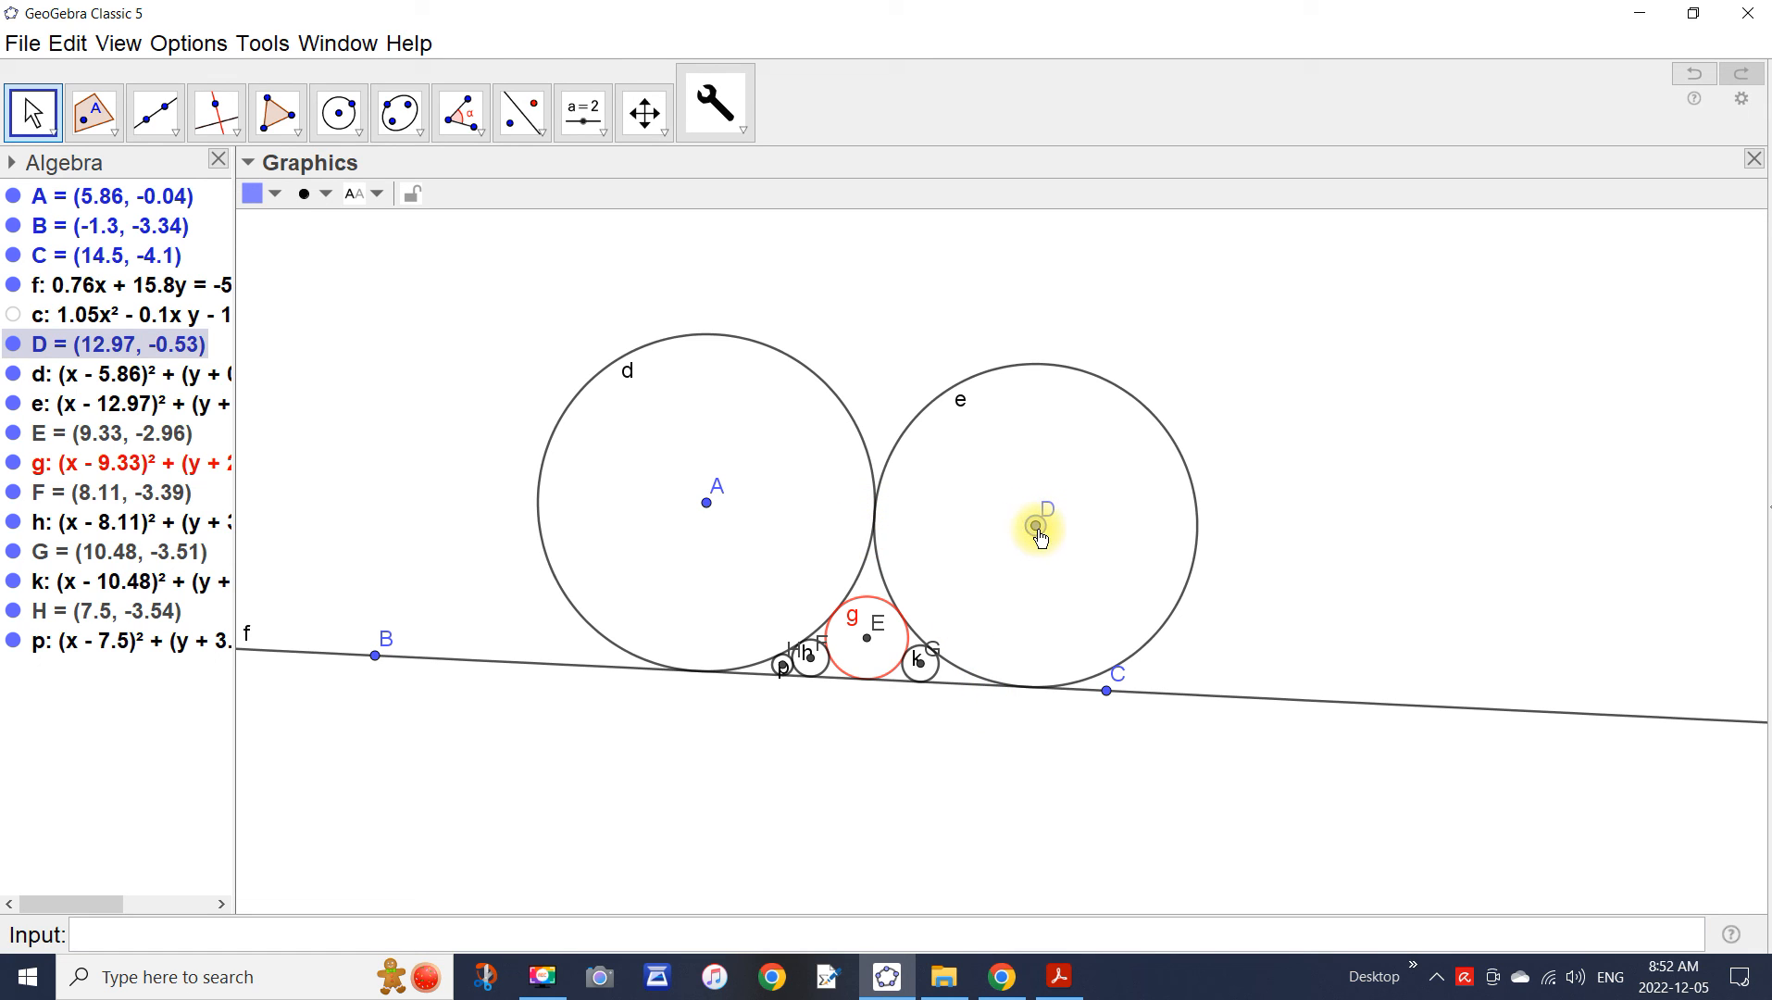
{"action": "left_click_drag", "start_coordinate": [1037, 527], "coordinate": [980, 571]}
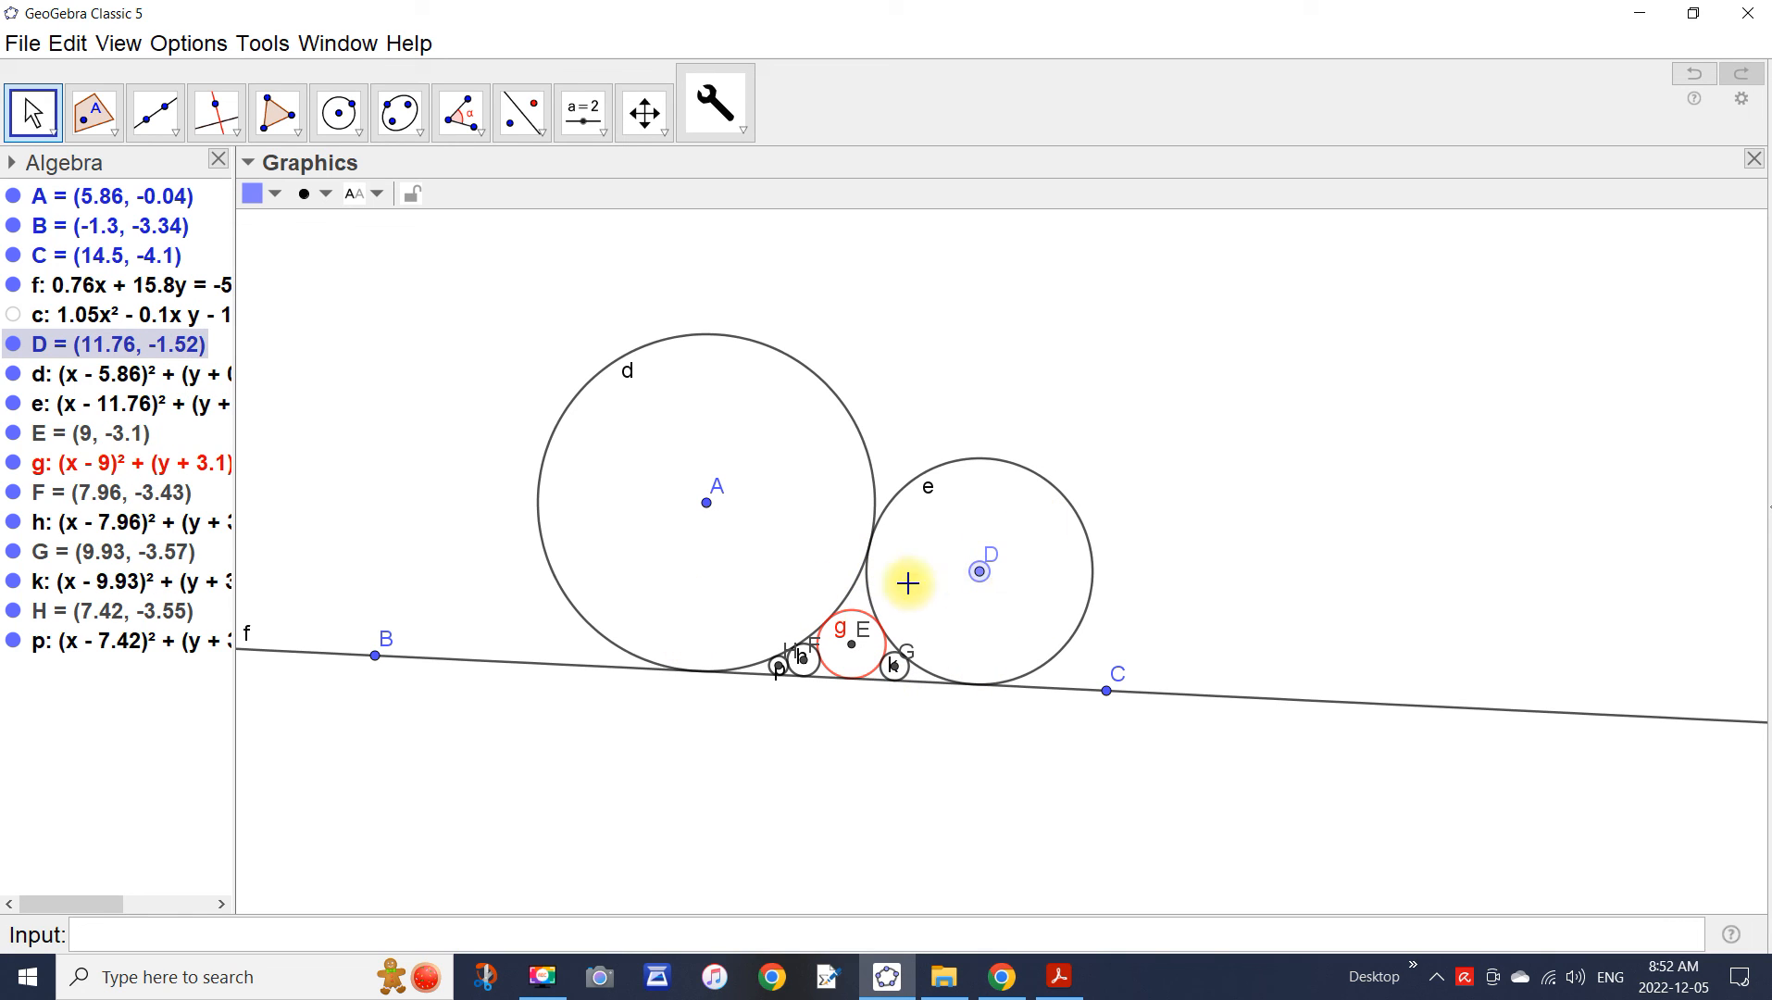
{"action": "left_click_drag", "start_coordinate": [981, 578], "coordinate": [966, 582]}
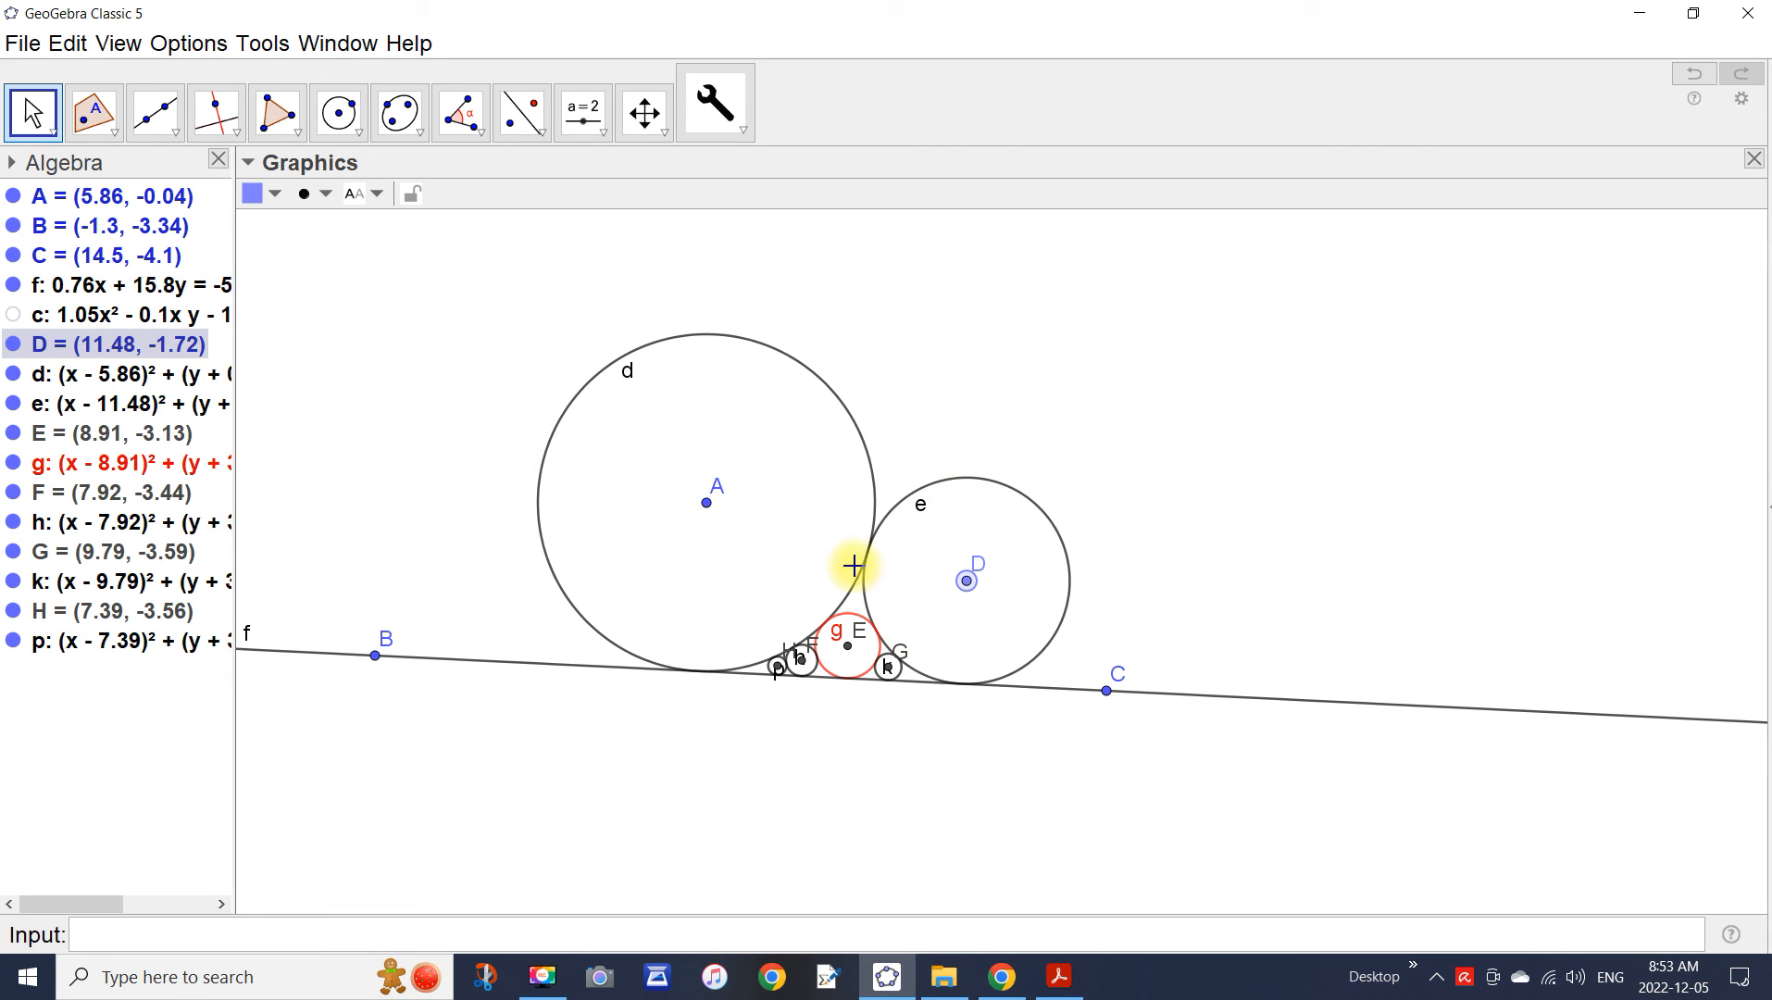
{"action": "left_click_drag", "start_coordinate": [967, 591], "coordinate": [475, 653]}
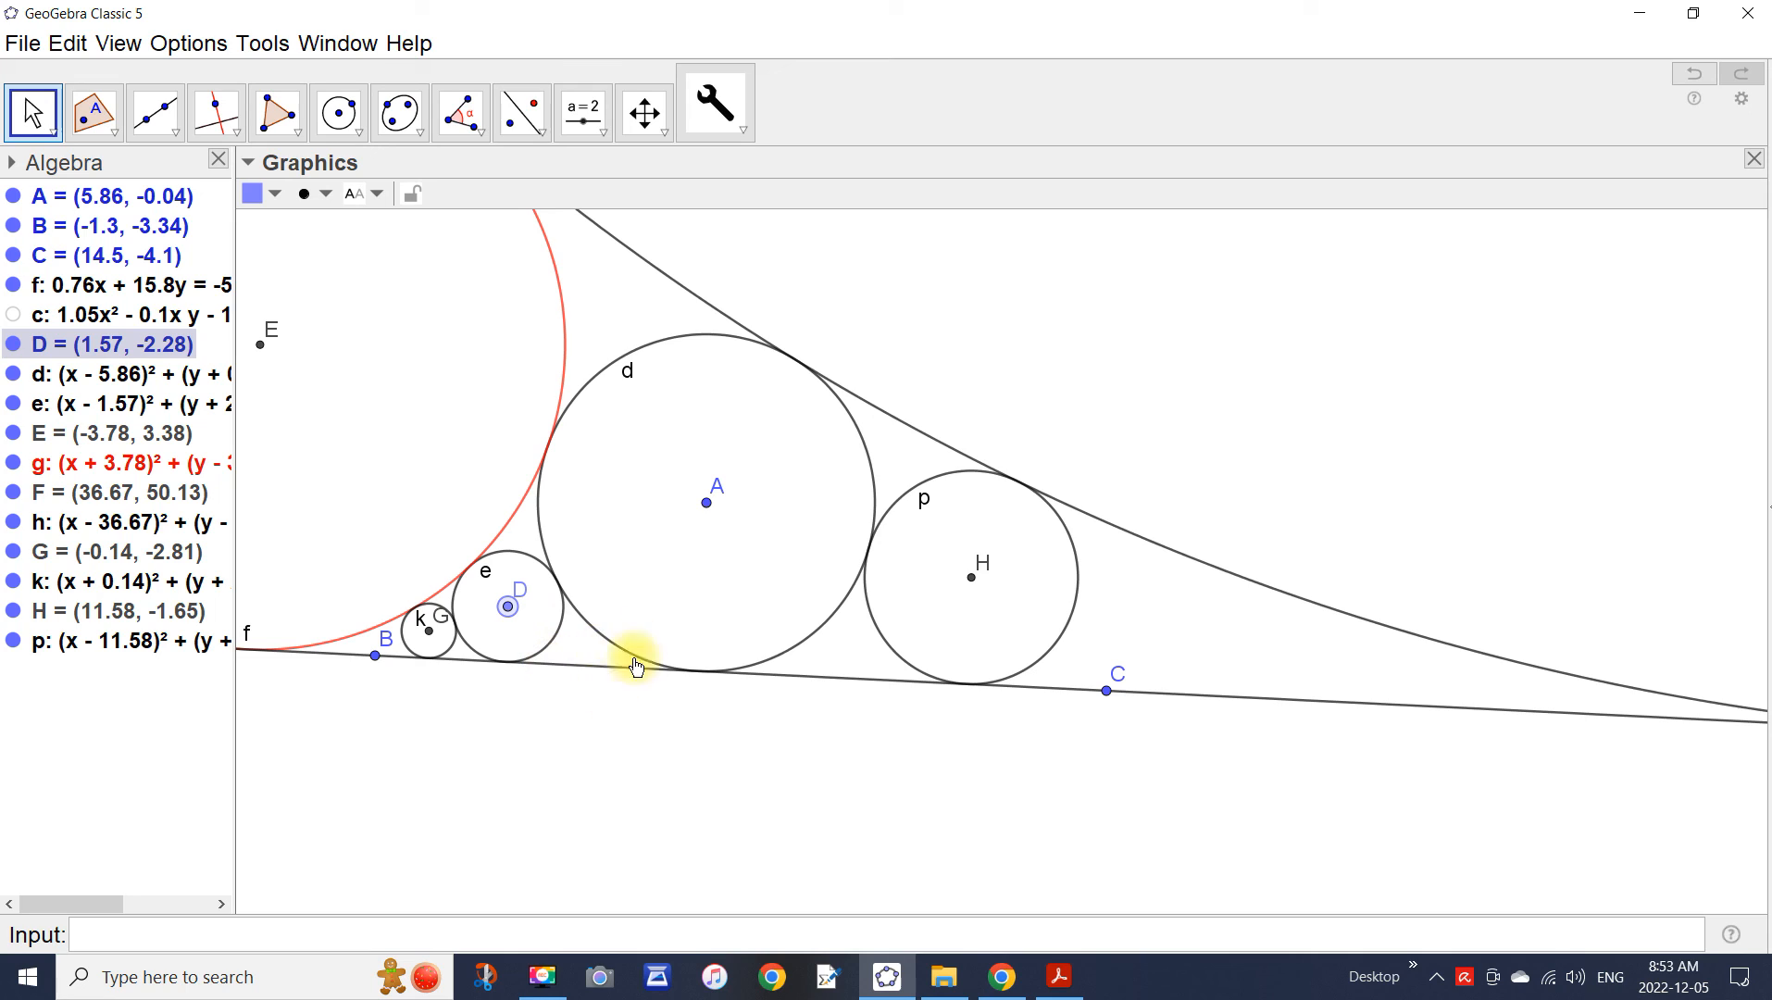